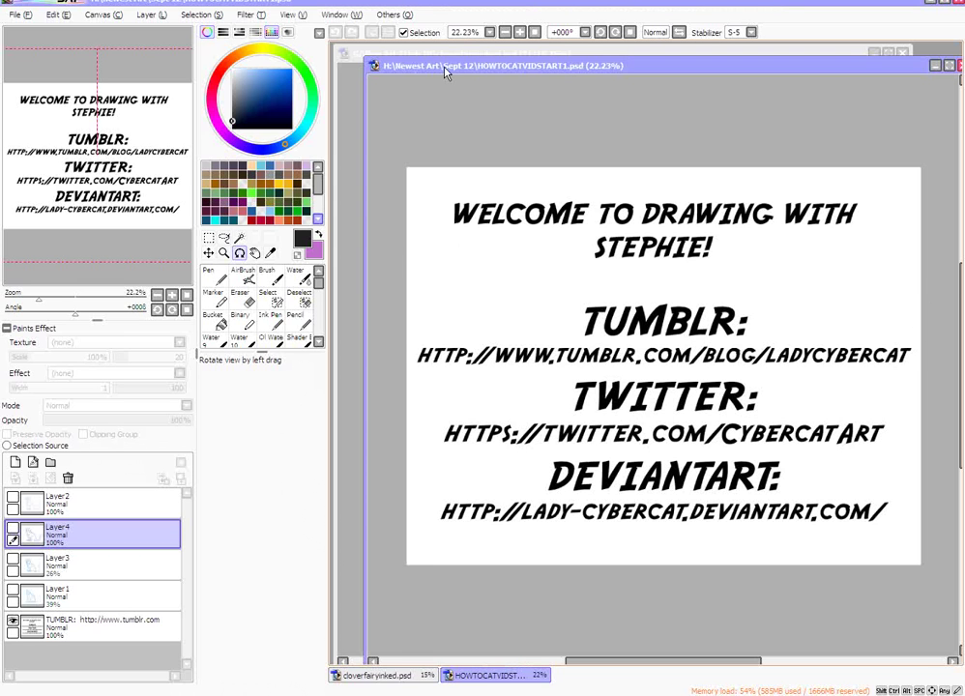
# Close the HOWTOCATVIDSTART1.psd document, leaving cloverfairyinked.psd open.
pyautogui.moveTo(445, 72); pyautogui.dragTo(418, 62)
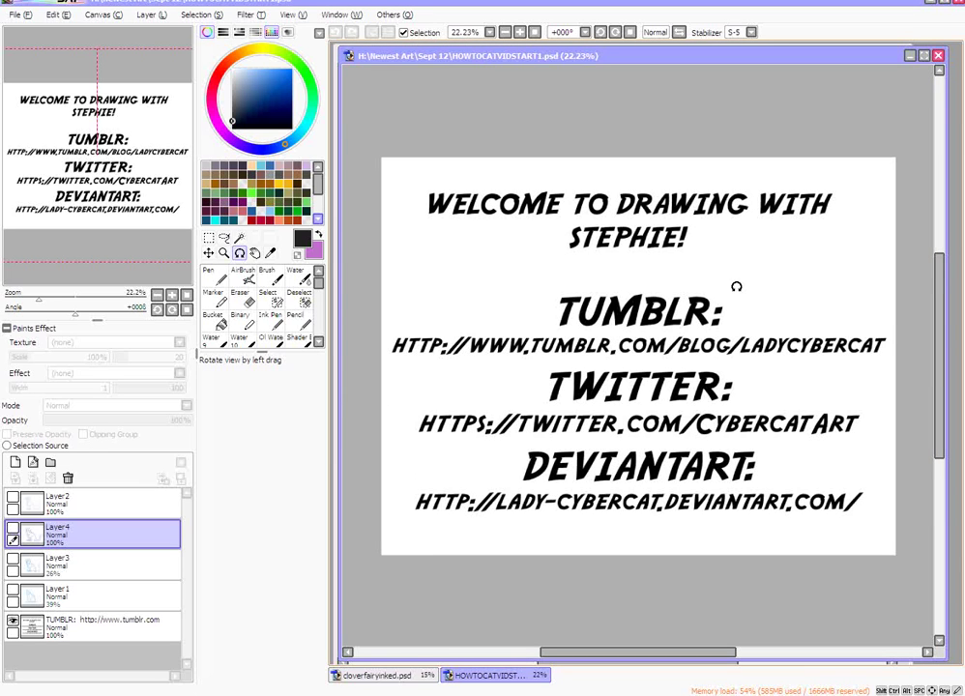
pyautogui.moveTo(940, 269); pyautogui.dragTo(938, 308)
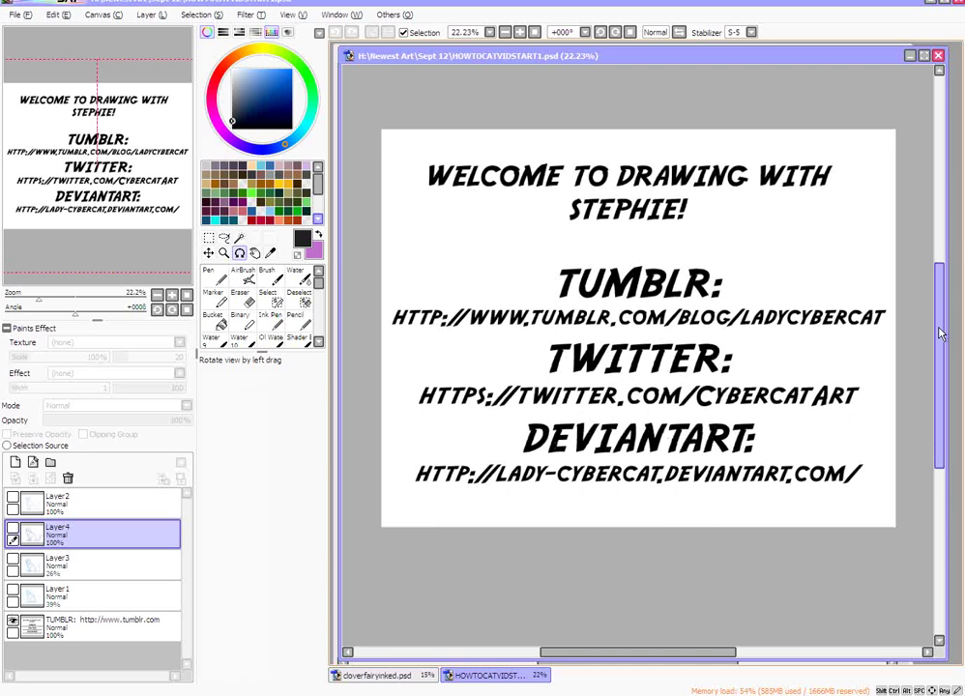
pyautogui.scroll(-2, 941, 337)
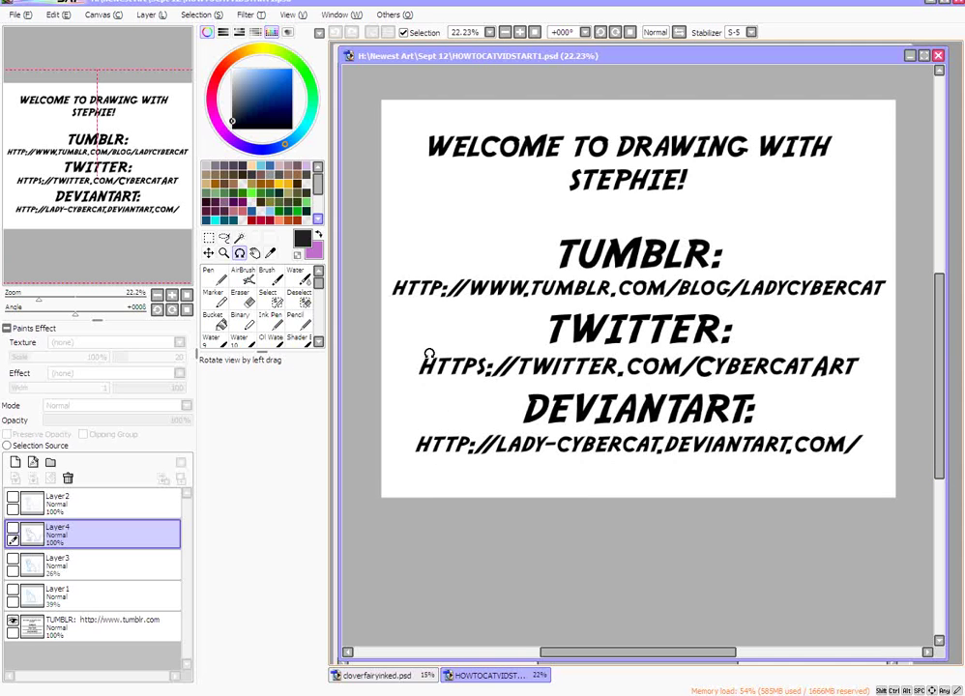
pyautogui.click(937, 55)
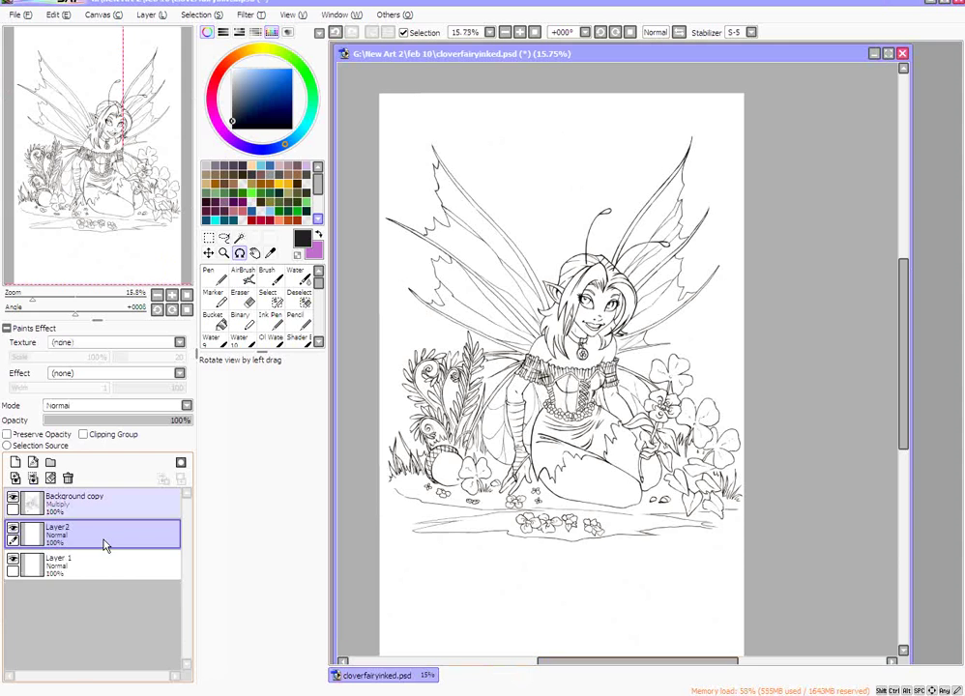
# Hide the Background copy layer and look through the blending modes available for Layer2.
pyautogui.click(12, 497)
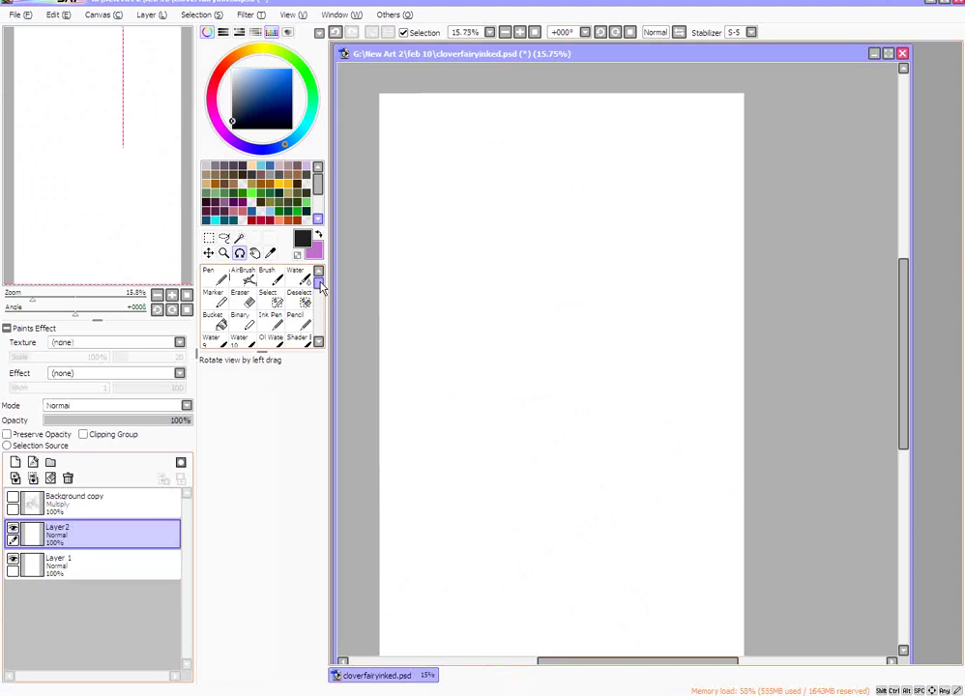
pyautogui.moveTo(319, 274)
pyautogui.mouseDown()
pyautogui.moveTo(322, 306)
pyautogui.moveTo(319, 277)
pyautogui.mouseUp()
pyautogui.click(186, 407)
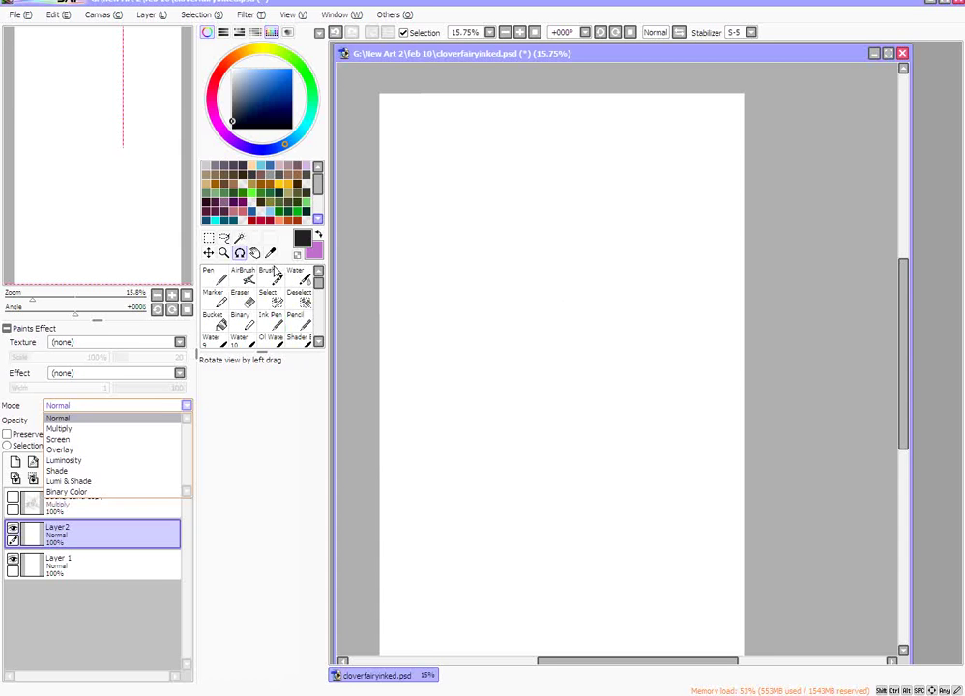
pyautogui.click(37, 306)
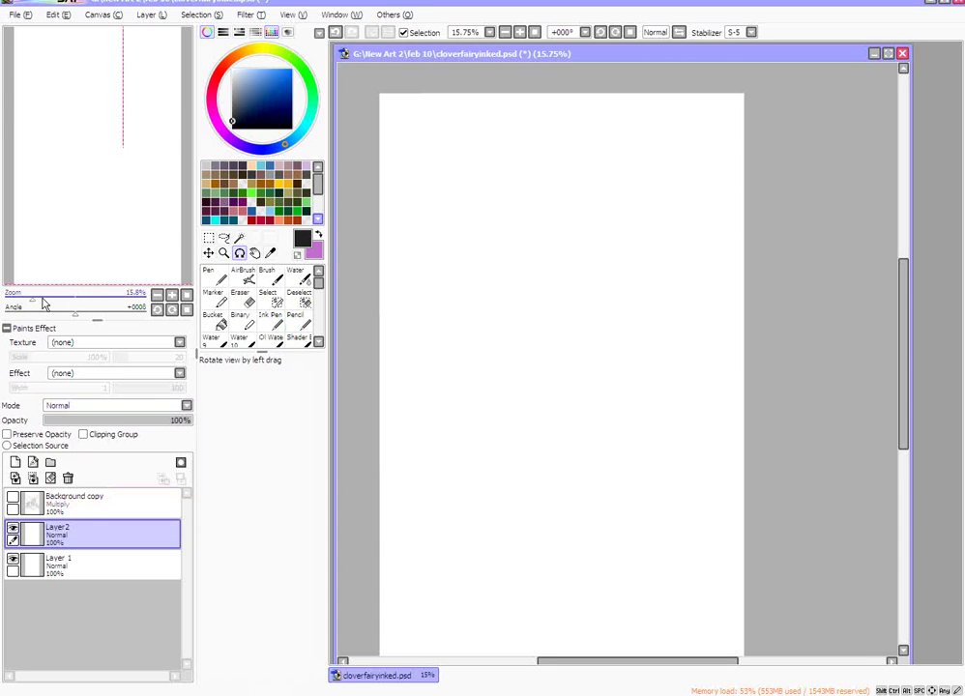
# Rotate the canvas view to -6° and zoom out to about 13% so the whole page fits.
pyautogui.moveTo(43, 304); pyautogui.dragTo(76, 322)
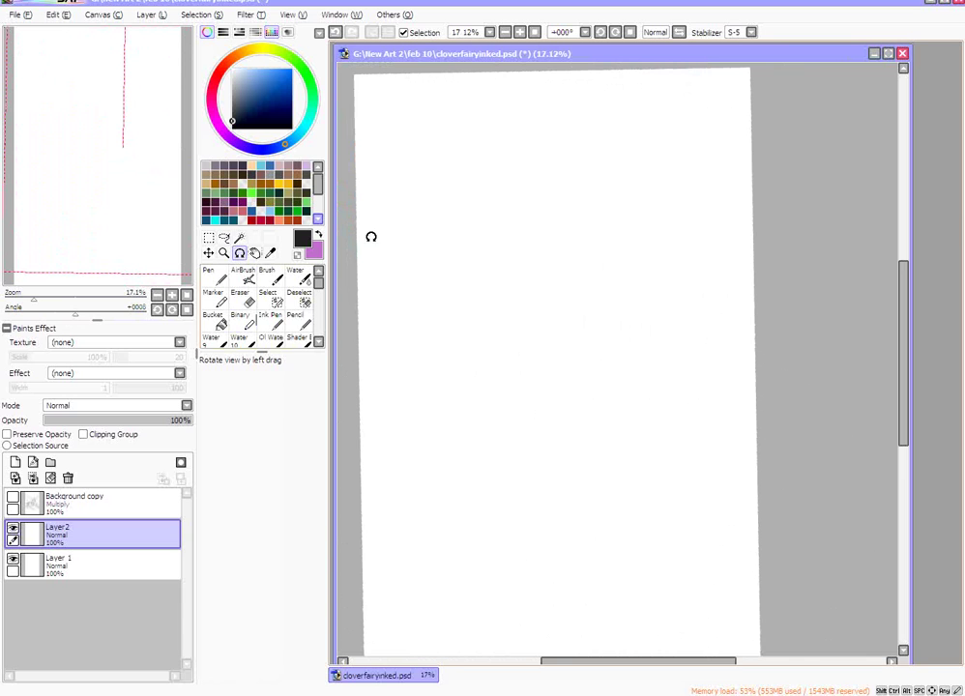
pyautogui.moveTo(597, 159); pyautogui.dragTo(577, 315)
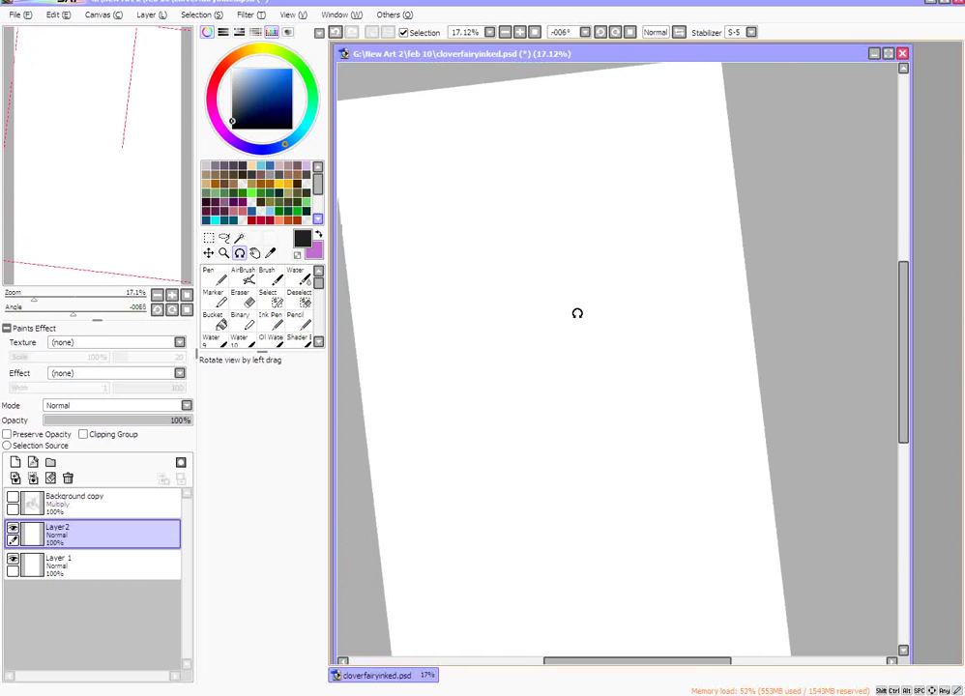
pyautogui.moveTo(34, 302); pyautogui.dragTo(28, 302)
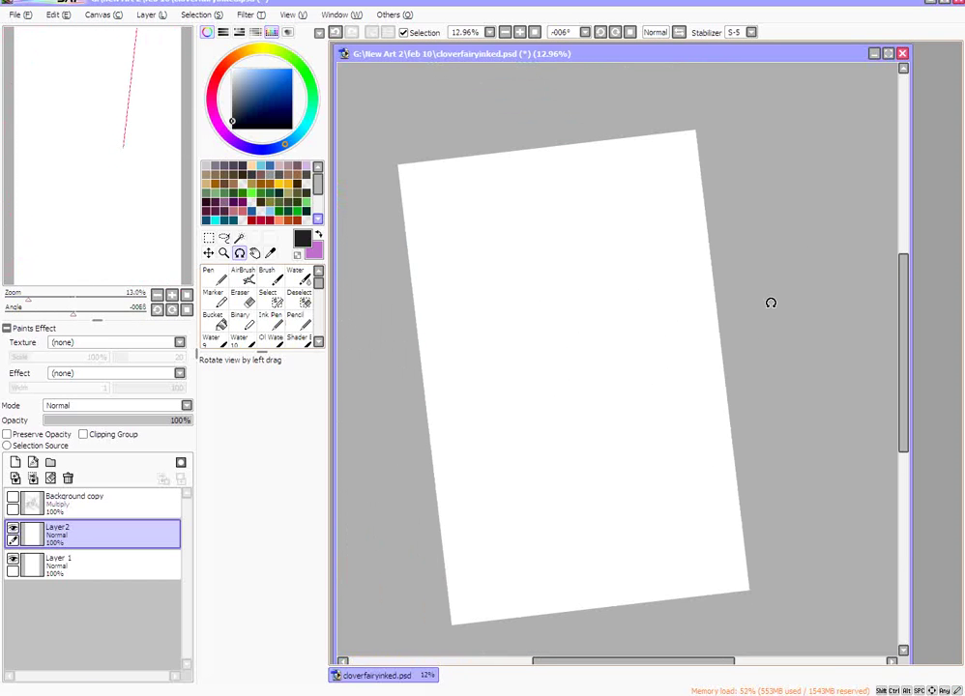
pyautogui.moveTo(907, 287); pyautogui.dragTo(908, 290)
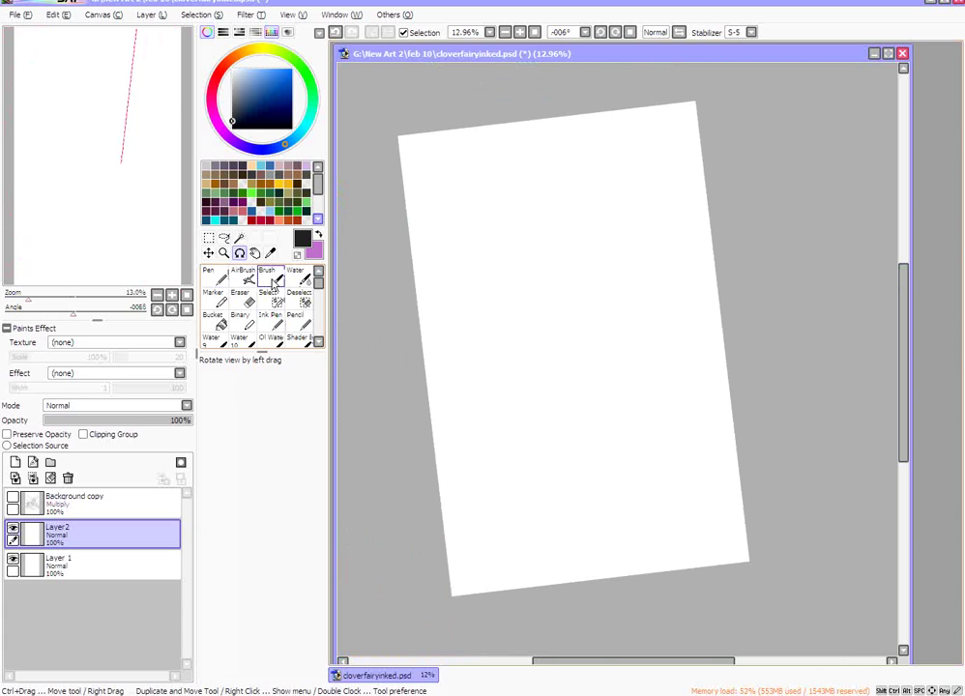
# Swap the foreground and background colors, making purple active, and look through the saved color swatches.
pyautogui.click(317, 235)
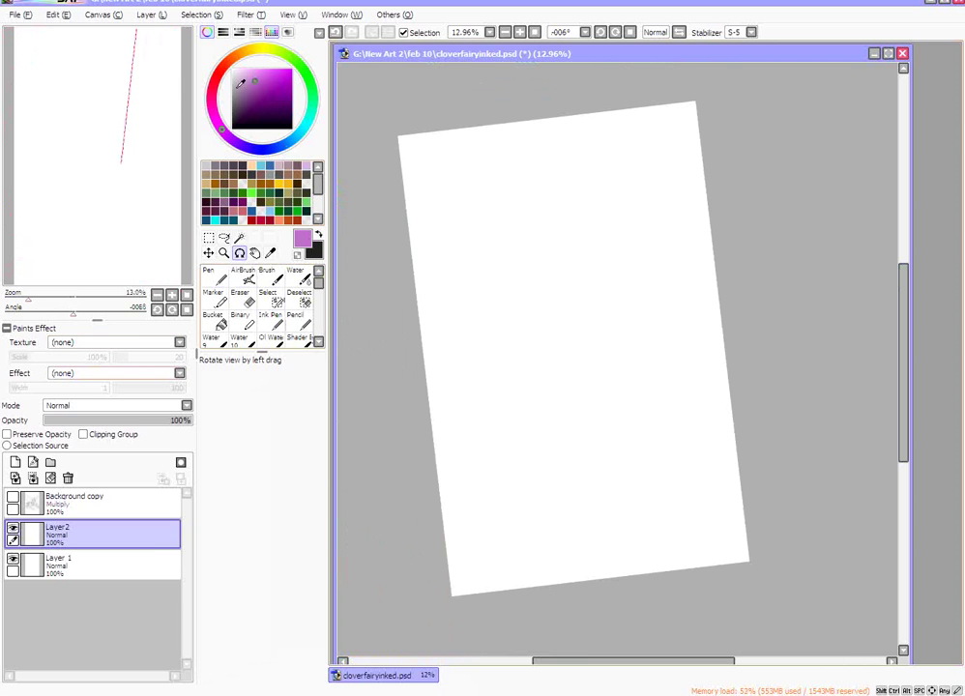
pyautogui.click(321, 192)
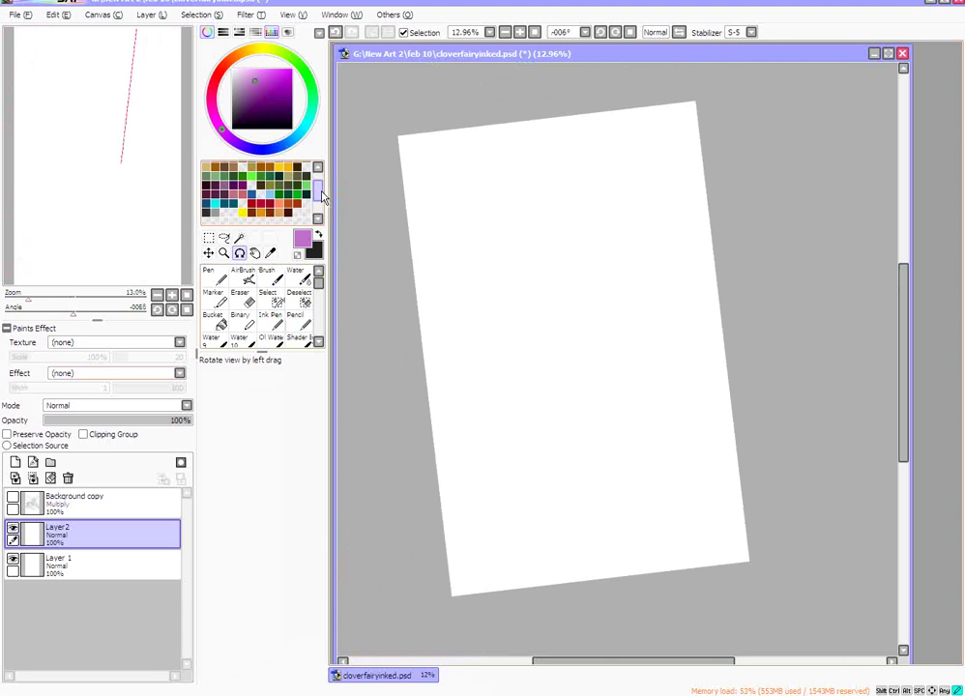
pyautogui.scroll(2, 319, 193)
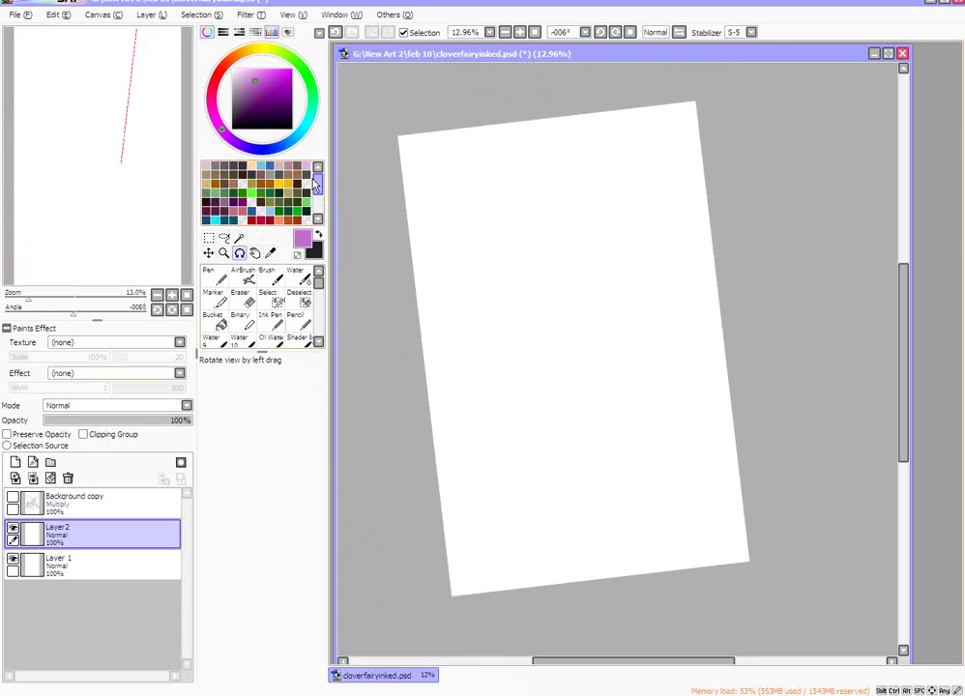
pyautogui.moveTo(317, 182); pyautogui.dragTo(326, 206)
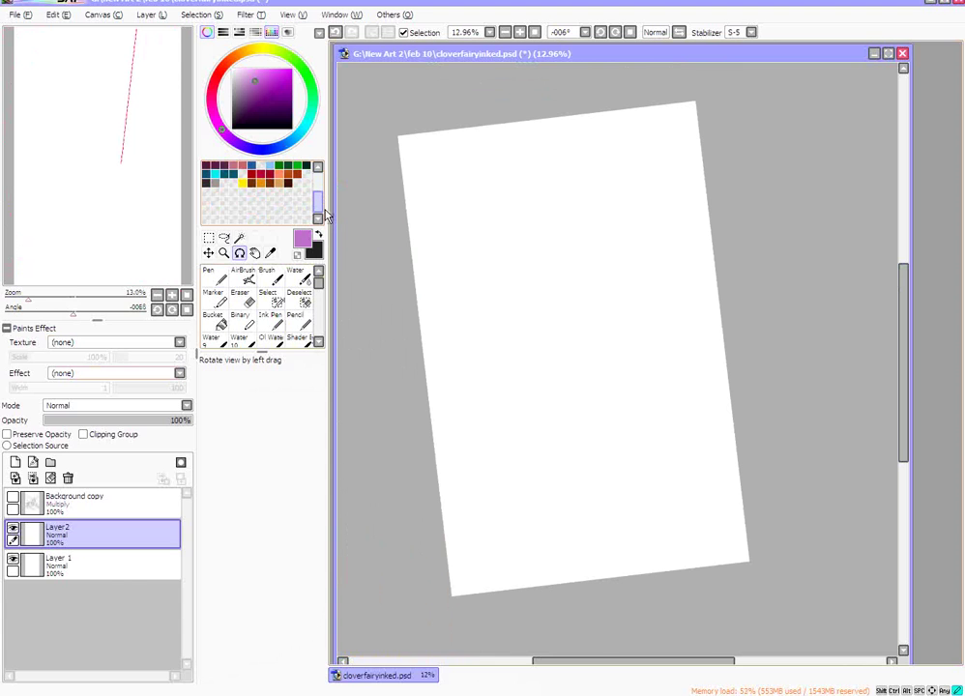
pyautogui.scroll(2, 242, 200)
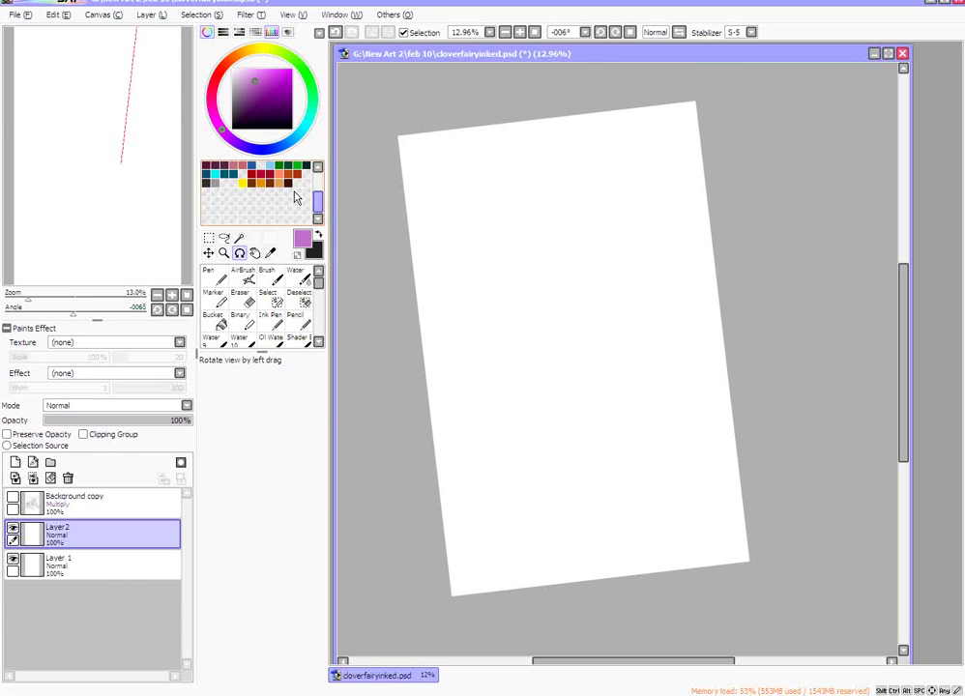
pyautogui.scroll(3, 251, 184)
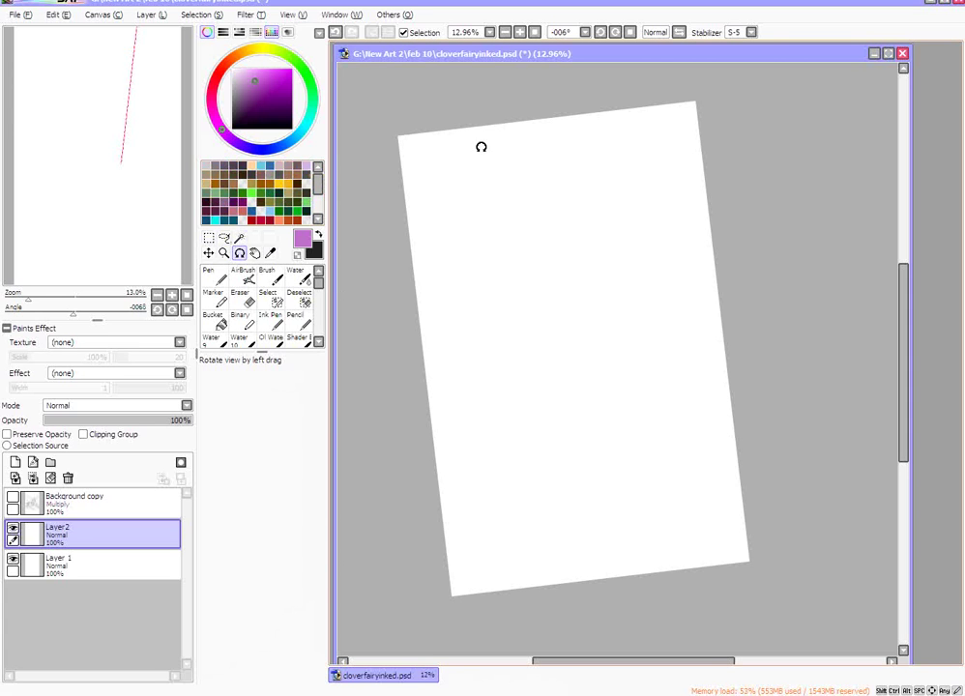
# Try a rectangular selection over the upper part of the page and deselect it.
pyautogui.hotkey('ctrl', 't')
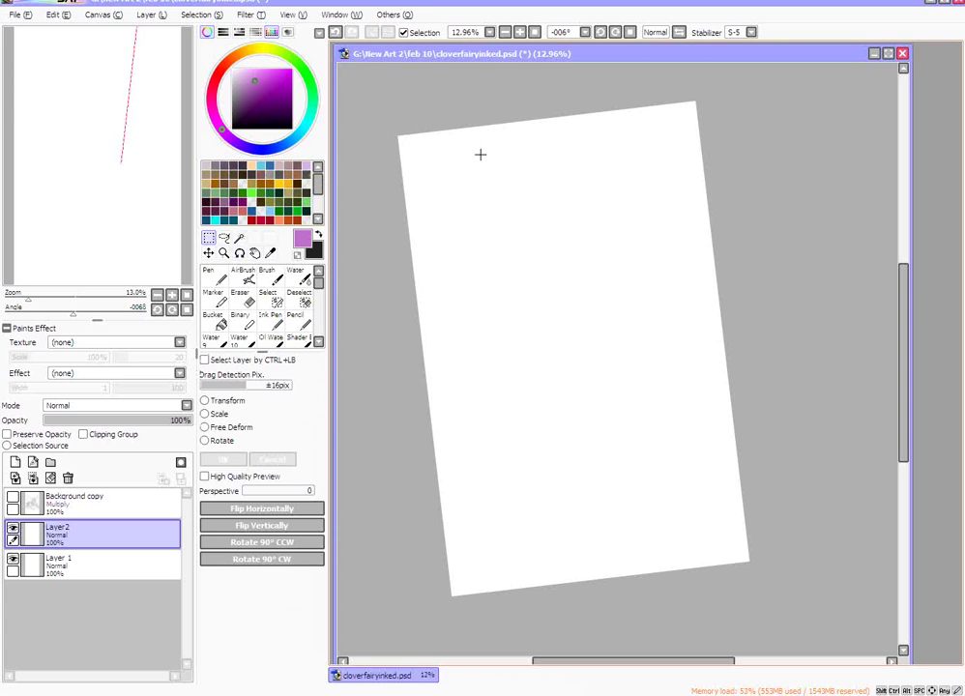
pyautogui.moveTo(451, 168); pyautogui.dragTo(625, 298)
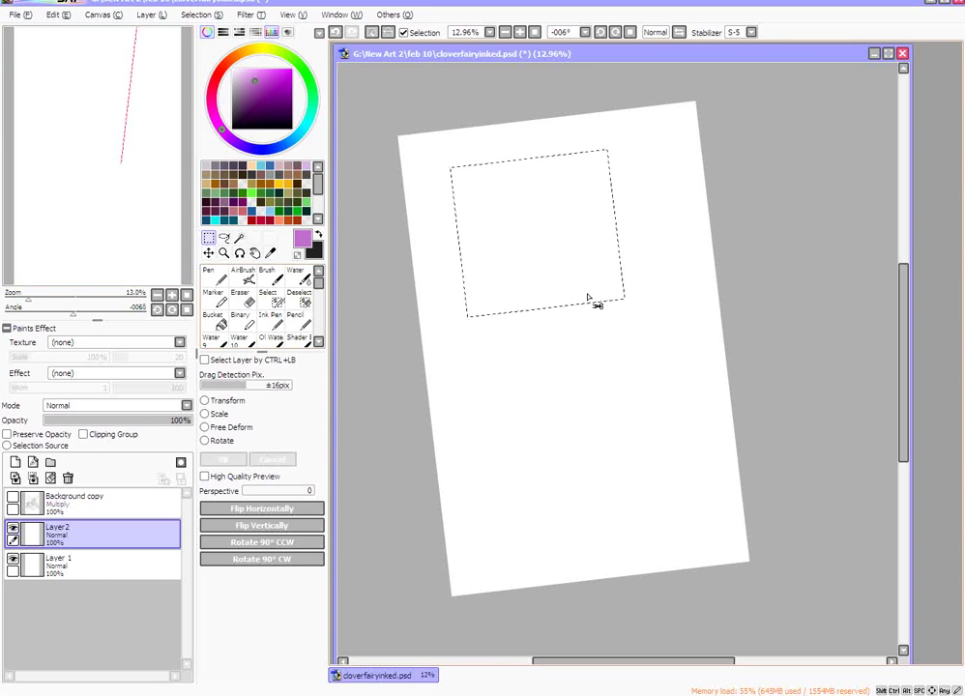
pyautogui.hotkey('ctrl', 'd')
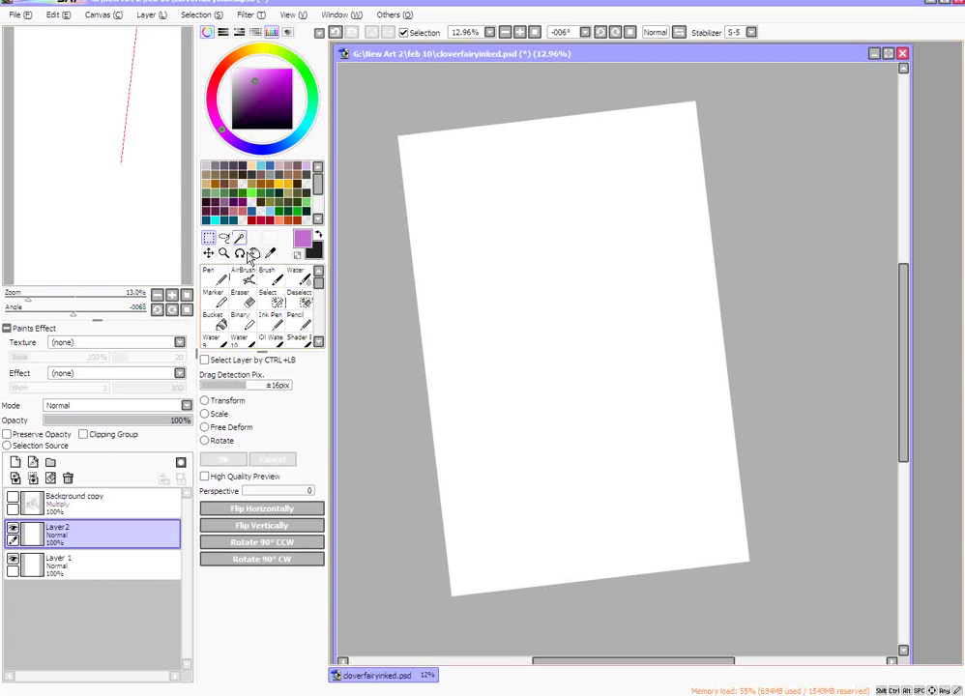
# Zoom the canvas view in to about 17% and pan down to the page's lower edge.
pyautogui.click(225, 238)
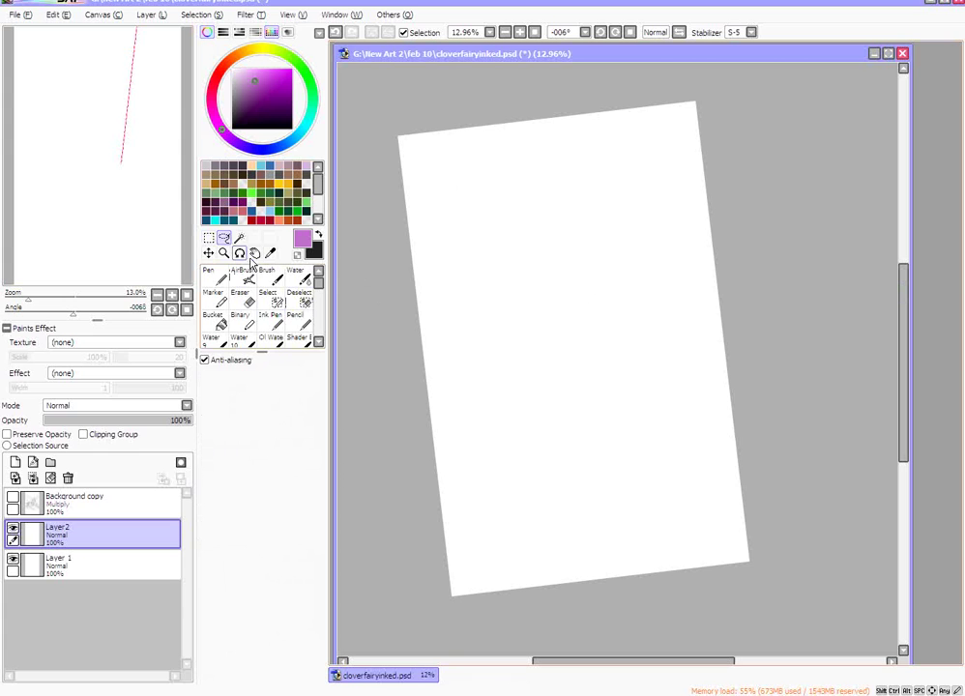
pyautogui.click(208, 252)
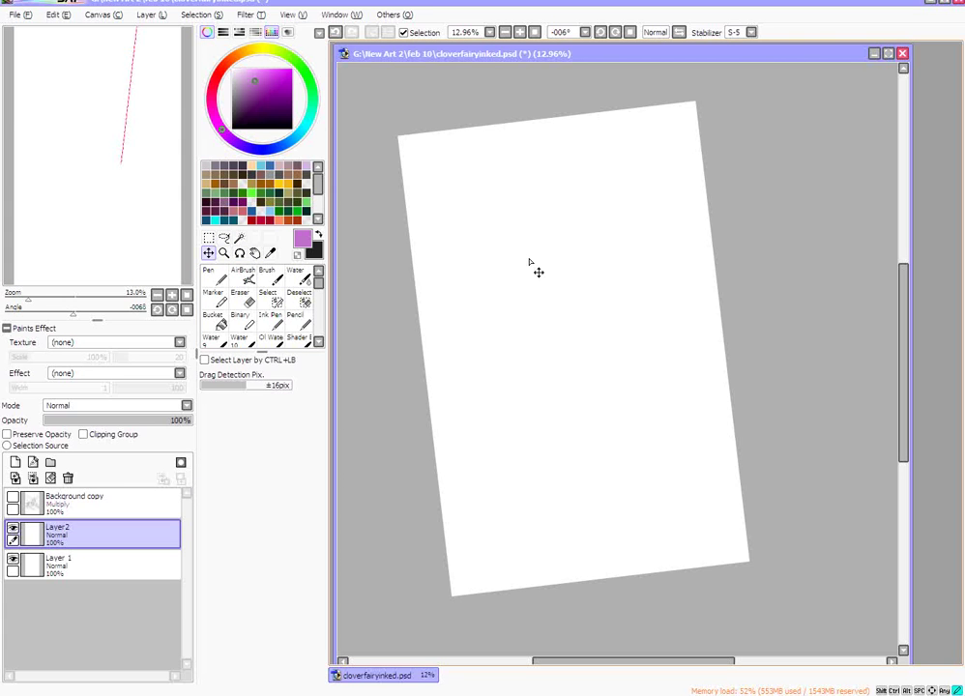
pyautogui.click(223, 252)
pyautogui.click(559, 261)
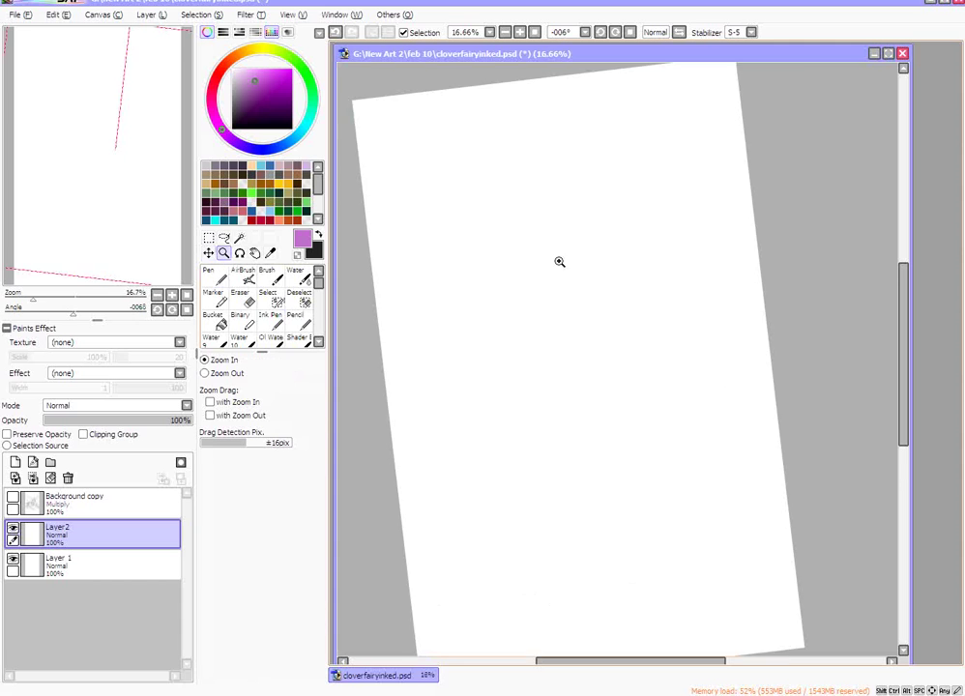
pyautogui.click(564, 277)
pyautogui.moveTo(43, 303)
pyautogui.mouseDown()
pyautogui.moveTo(32, 302)
pyautogui.moveTo(39, 301)
pyautogui.mouseUp()
pyautogui.click(255, 252)
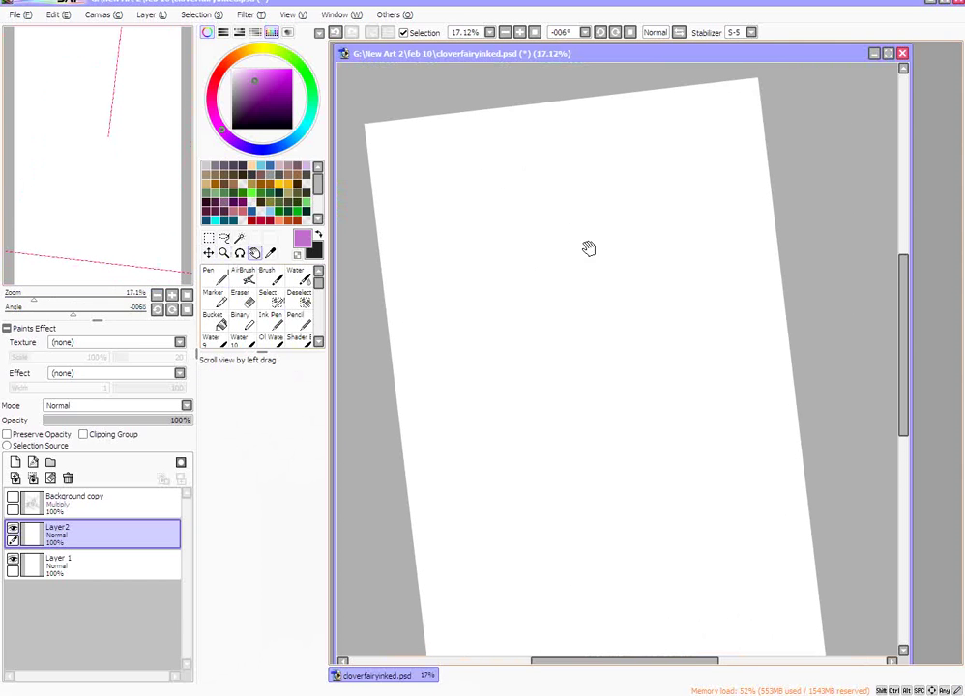
pyautogui.moveTo(582, 385); pyautogui.dragTo(568, 317)
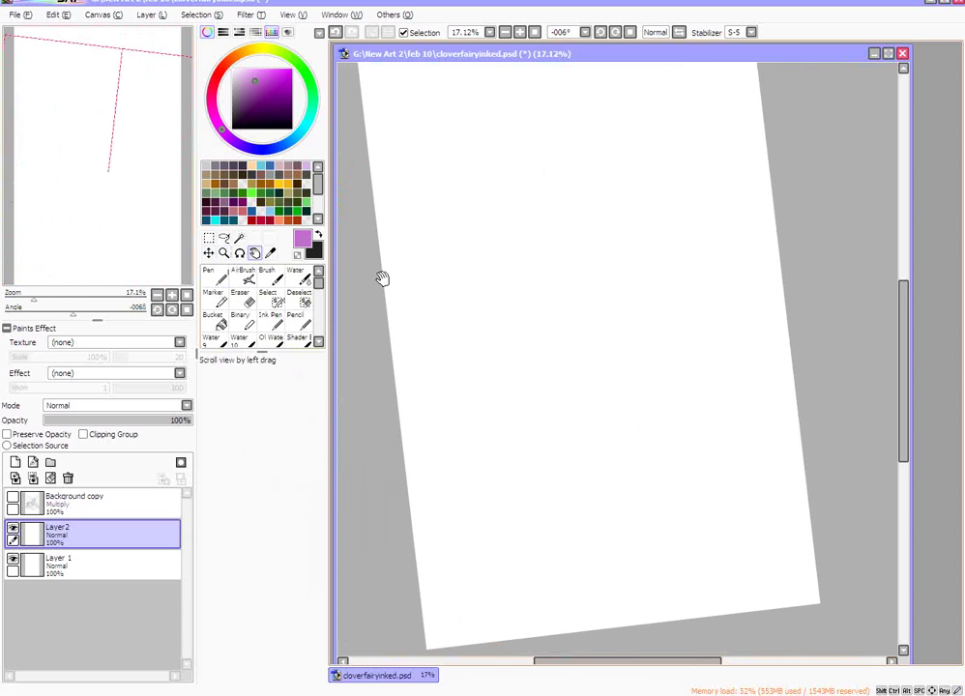
pyautogui.click(270, 254)
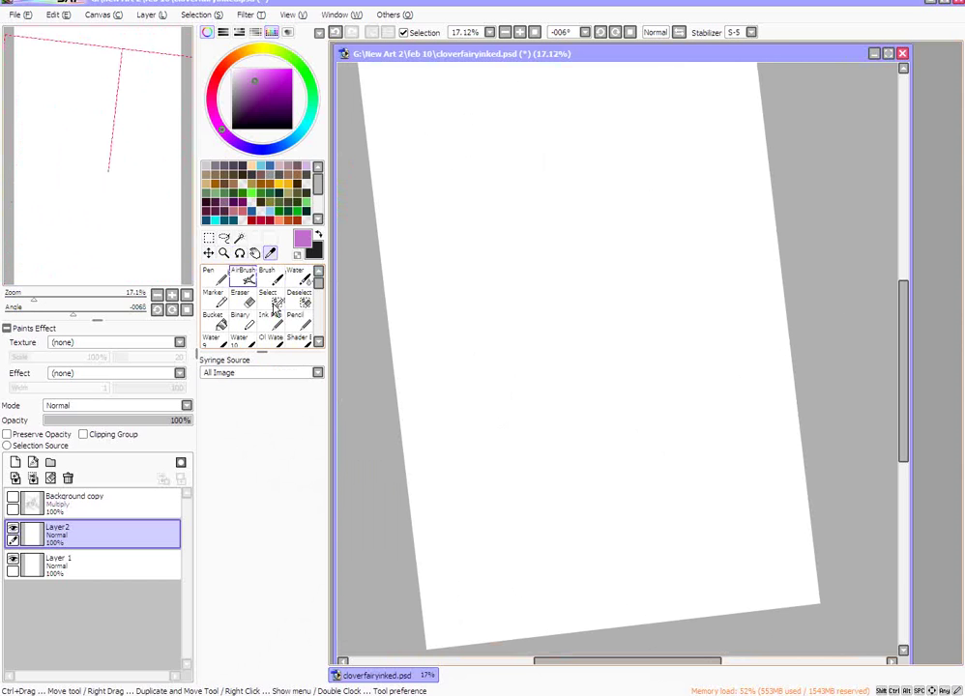
# Draw a looping spiral and a long diagonal curve on Layer2 with the size 80 Pen in dark purple.
pyautogui.click(219, 275)
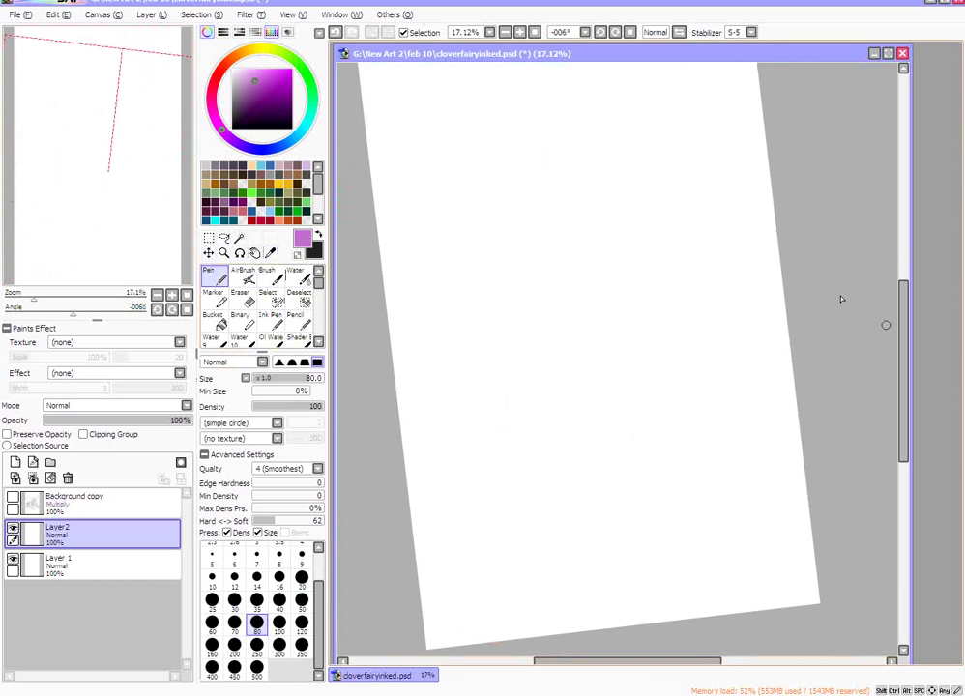
pyautogui.scroll(2, 906, 333)
pyautogui.click(262, 113)
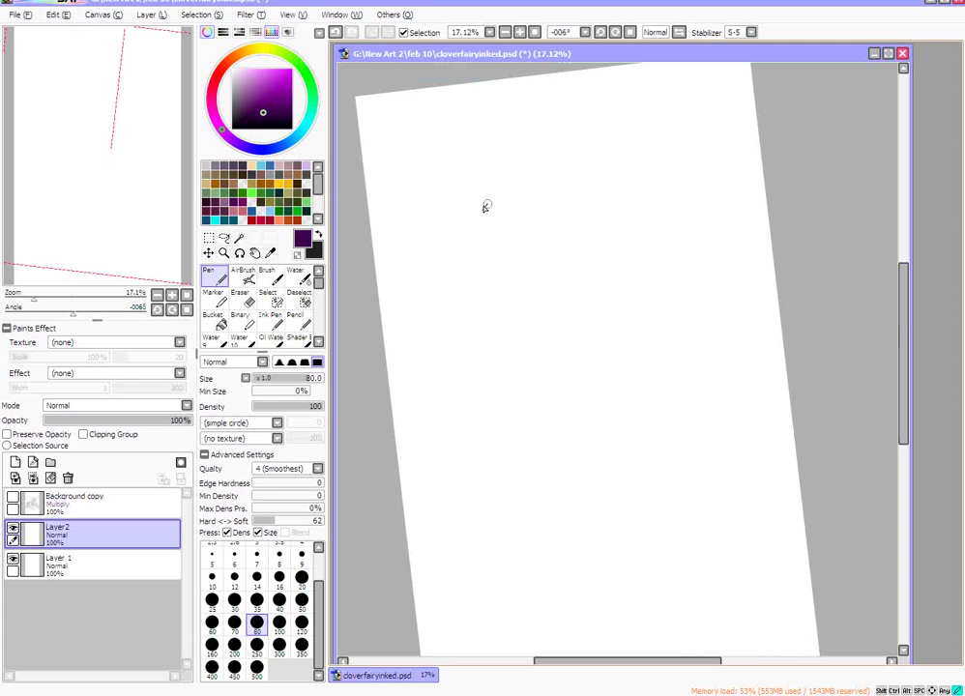
pyautogui.moveTo(484, 207)
pyautogui.mouseDown()
pyautogui.moveTo(541, 198)
pyautogui.moveTo(491, 323)
pyautogui.moveTo(569, 368)
pyautogui.moveTo(641, 324)
pyautogui.moveTo(619, 252)
pyautogui.moveTo(563, 273)
pyautogui.moveTo(614, 333)
pyautogui.moveTo(585, 312)
pyautogui.mouseUp()
pyautogui.moveTo(610, 162)
pyautogui.mouseDown()
pyautogui.moveTo(560, 247)
pyautogui.moveTo(511, 462)
pyautogui.mouseUp()
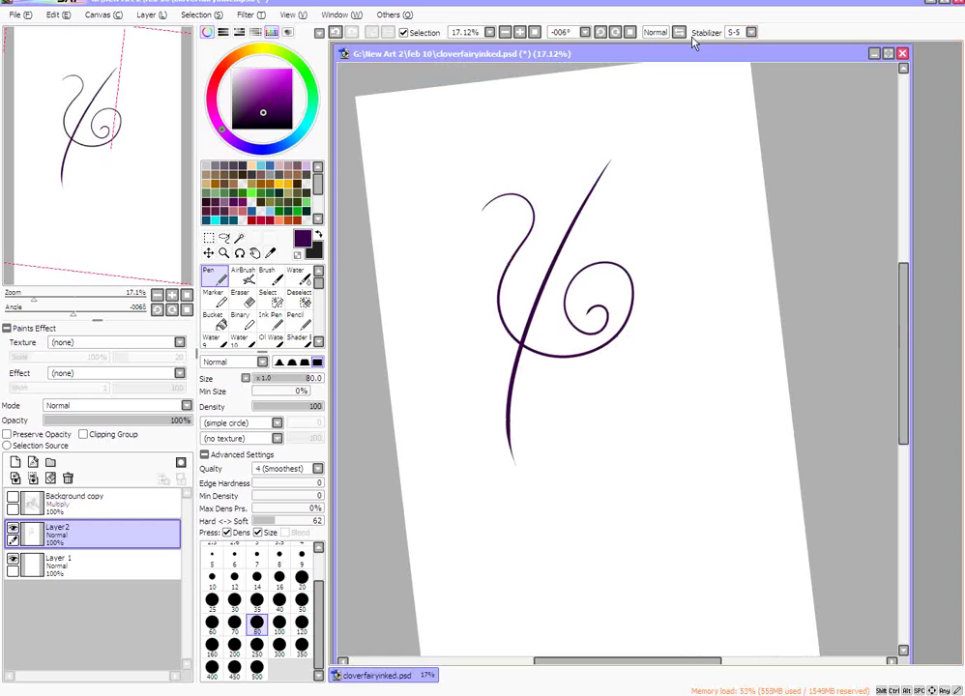
# Set the stroke stabilizer to 0.
pyautogui.click(753, 32)
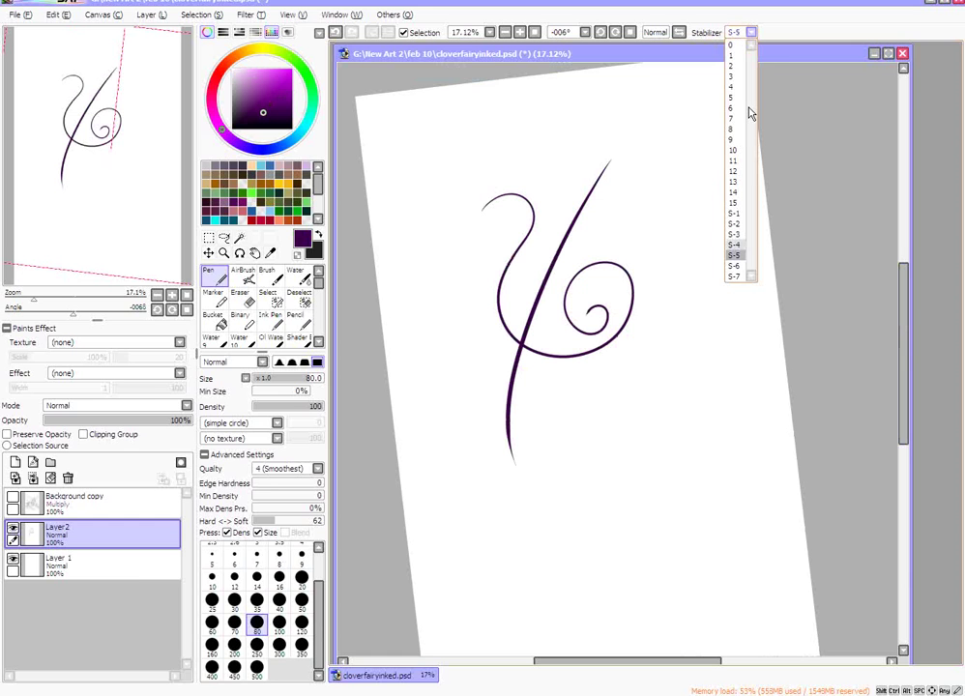
pyautogui.click(738, 56)
pyautogui.click(751, 31)
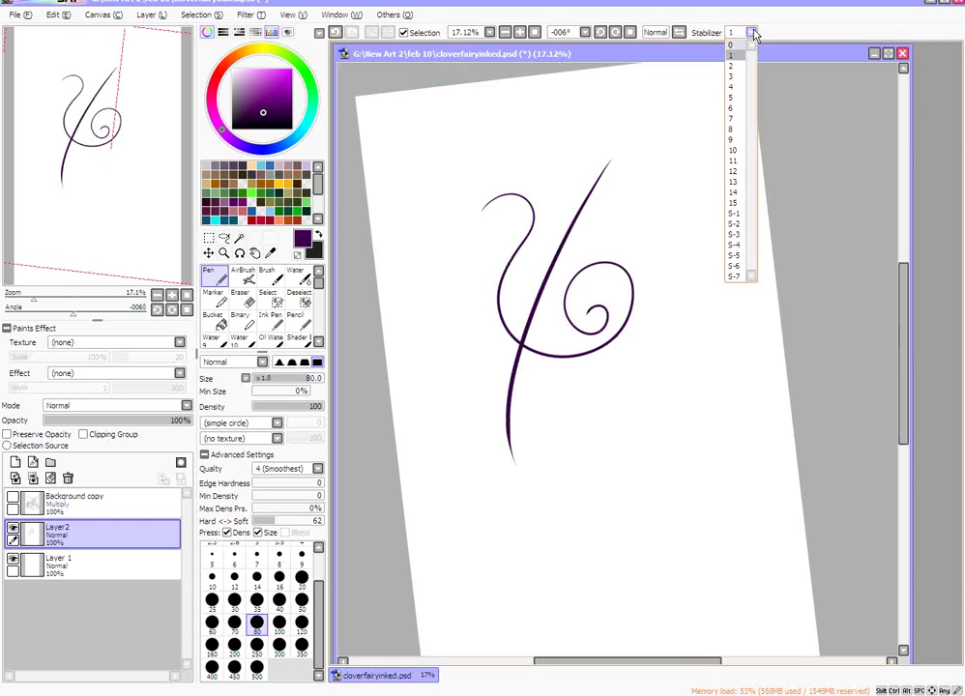
pyautogui.click(732, 45)
# Draw a wavy outline around the test strokes and sketch a rough circle-headed figure with torso lines on Layer2.
pyautogui.moveTo(644, 166)
pyautogui.mouseDown()
pyautogui.moveTo(674, 343)
pyautogui.moveTo(658, 302)
pyautogui.moveTo(696, 196)
pyautogui.moveTo(666, 145)
pyautogui.moveTo(534, 124)
pyautogui.moveTo(430, 163)
pyautogui.moveTo(435, 199)
pyautogui.moveTo(459, 235)
pyautogui.moveTo(449, 252)
pyautogui.moveTo(468, 269)
pyautogui.moveTo(456, 307)
pyautogui.moveTo(516, 468)
pyautogui.mouseUp()
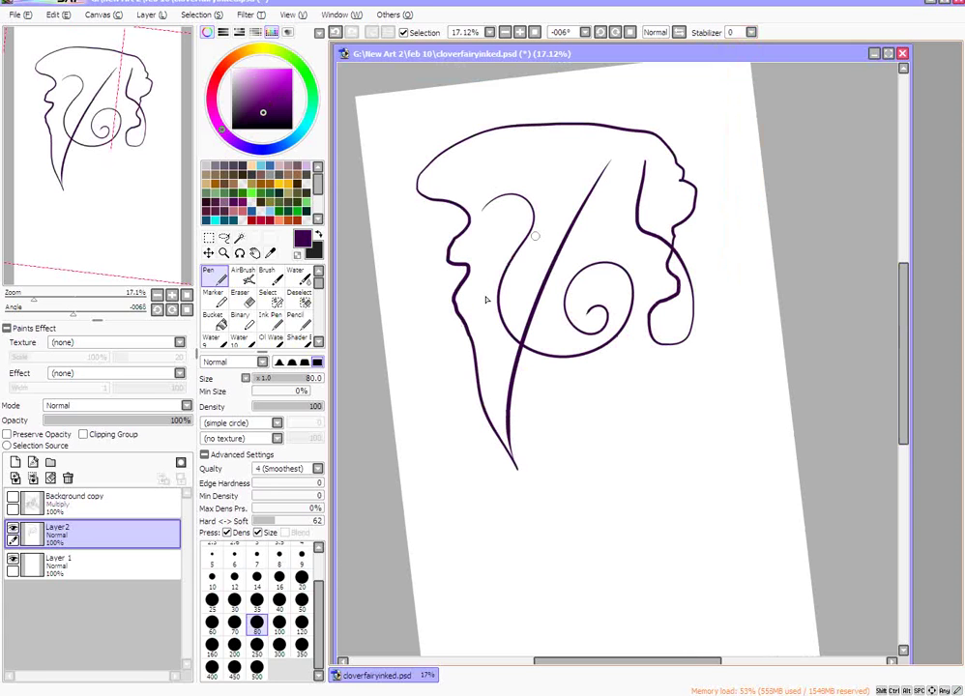
pyautogui.moveTo(518, 225)
pyautogui.mouseDown()
pyautogui.moveTo(587, 162)
pyautogui.moveTo(540, 219)
pyautogui.mouseUp()
pyautogui.moveTo(597, 215); pyautogui.dragTo(604, 317)
pyautogui.moveTo(565, 258)
pyautogui.mouseDown()
pyautogui.moveTo(624, 232)
pyautogui.moveTo(638, 306)
pyautogui.moveTo(572, 242)
pyautogui.moveTo(593, 243)
pyautogui.moveTo(592, 308)
pyautogui.mouseUp()
pyautogui.moveTo(540, 347); pyautogui.dragTo(684, 380)
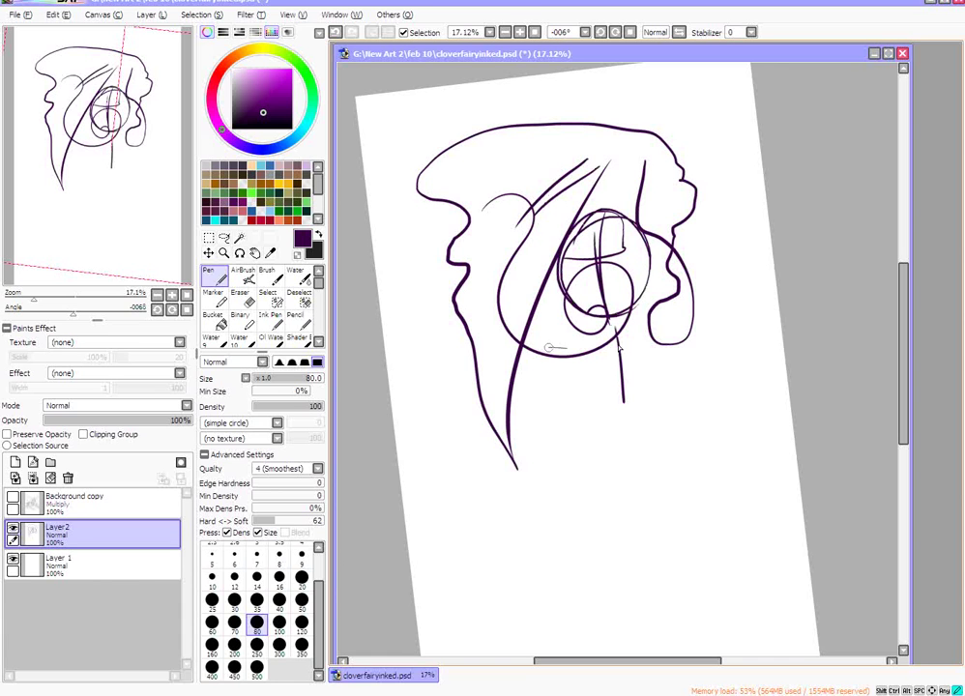
pyautogui.moveTo(617, 325); pyautogui.dragTo(624, 401)
pyautogui.moveTo(546, 358)
pyautogui.mouseDown()
pyautogui.moveTo(608, 427)
pyautogui.moveTo(685, 425)
pyautogui.mouseUp()
pyautogui.moveTo(687, 366)
pyautogui.mouseDown()
pyautogui.moveTo(687, 428)
pyautogui.moveTo(650, 498)
pyautogui.moveTo(682, 481)
pyautogui.moveTo(666, 461)
pyautogui.mouseUp()
pyautogui.moveTo(594, 360); pyautogui.dragTo(551, 391)
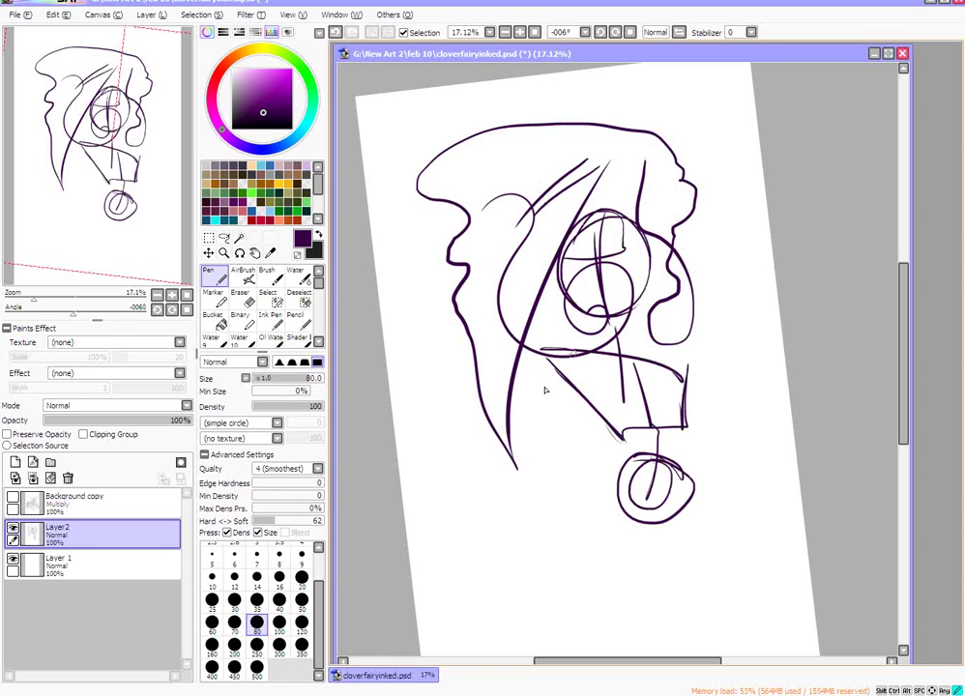
# Clear all the test strokes from Layer2.
pyautogui.press('Delete')
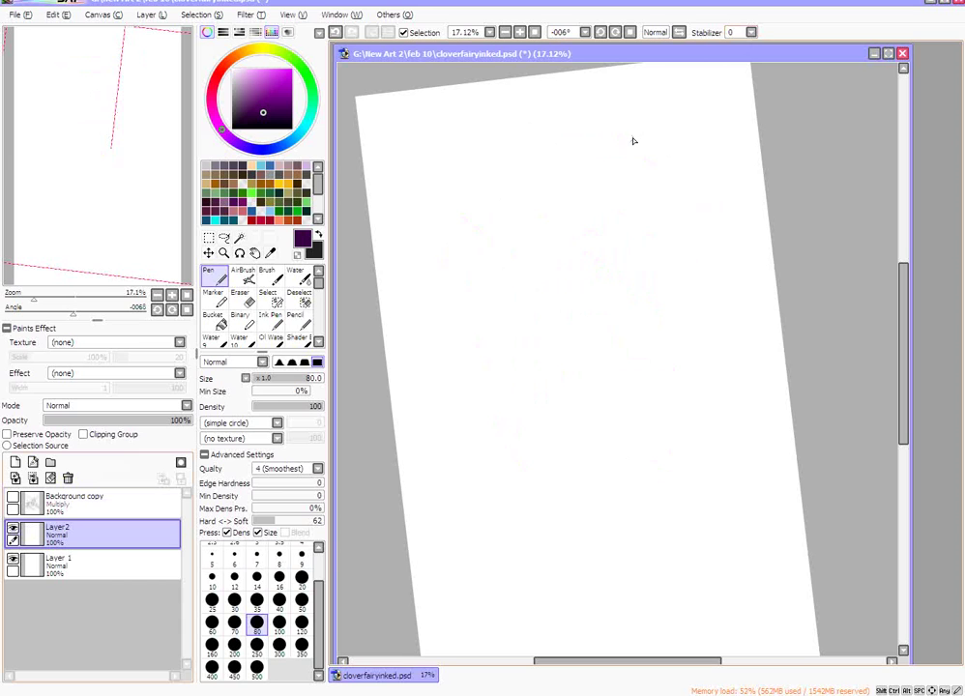
# Set the stroke stabilizer to S-5 and draw two S-shaped curves with curled ends and a crossing diagonal stroke on Layer2.
pyautogui.click(739, 32)
pyautogui.click(732, 256)
pyautogui.moveTo(659, 127)
pyautogui.mouseDown()
pyautogui.moveTo(580, 202)
pyautogui.moveTo(573, 236)
pyautogui.moveTo(627, 332)
pyautogui.moveTo(582, 384)
pyautogui.moveTo(560, 351)
pyautogui.mouseUp()
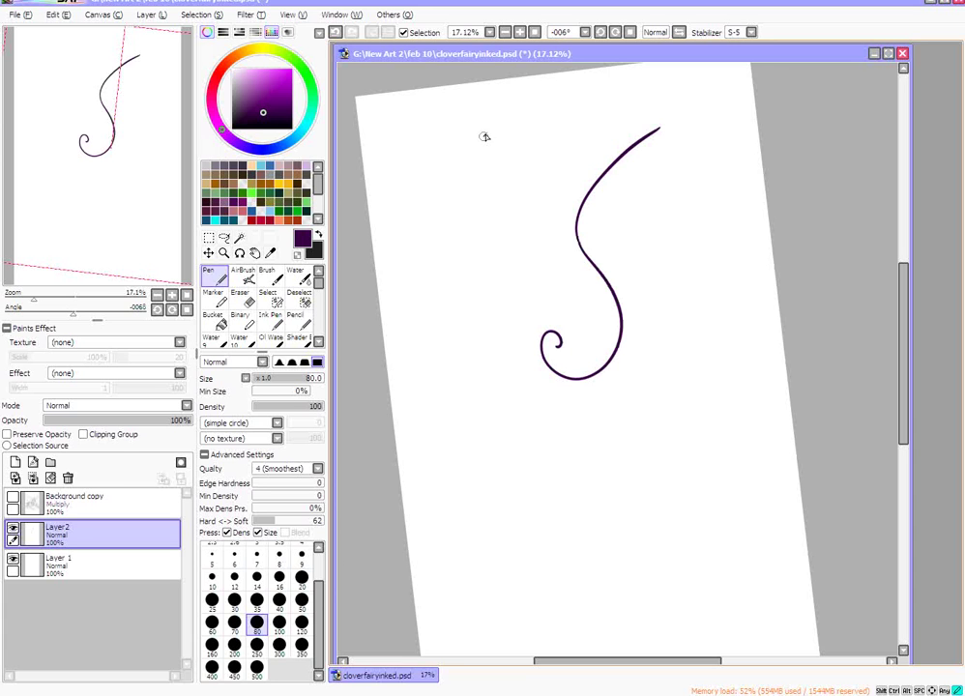
pyautogui.moveTo(487, 133)
pyautogui.mouseDown()
pyautogui.moveTo(453, 182)
pyautogui.moveTo(446, 273)
pyautogui.moveTo(483, 303)
pyautogui.moveTo(530, 374)
pyautogui.moveTo(524, 471)
pyautogui.moveTo(483, 454)
pyautogui.moveTo(510, 417)
pyautogui.mouseUp()
pyautogui.moveTo(547, 208)
pyautogui.mouseDown()
pyautogui.moveTo(620, 306)
pyautogui.moveTo(677, 350)
pyautogui.mouseUp()
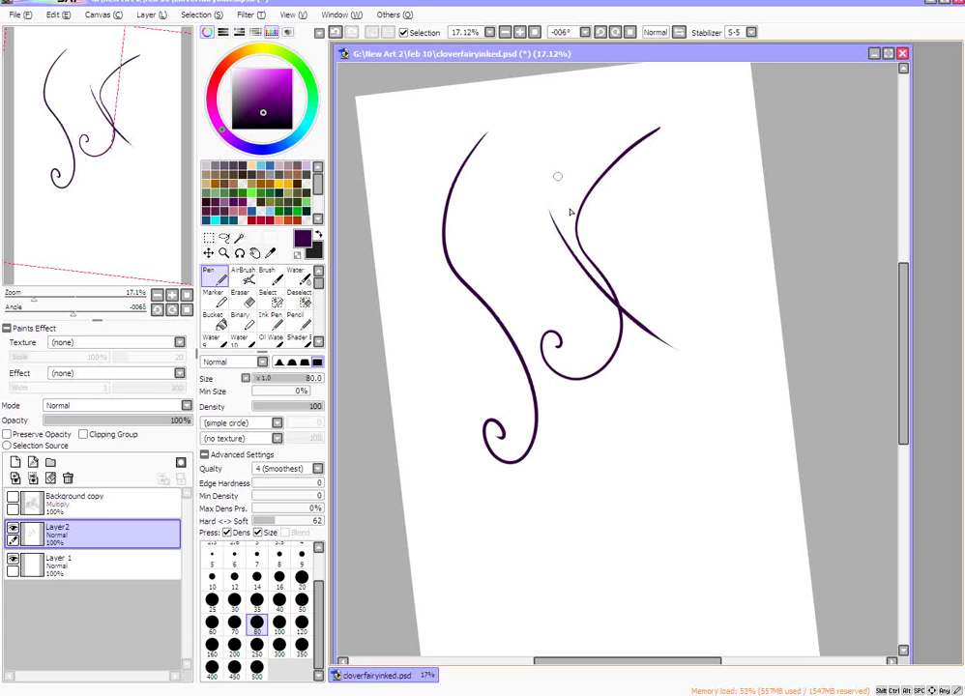
# Add a spiral and several quick diagonal strokes across the stabilized curves on Layer2.
pyautogui.moveTo(558, 181)
pyautogui.mouseDown()
pyautogui.moveTo(641, 240)
pyautogui.moveTo(693, 175)
pyautogui.moveTo(626, 161)
pyautogui.moveTo(622, 203)
pyautogui.mouseUp()
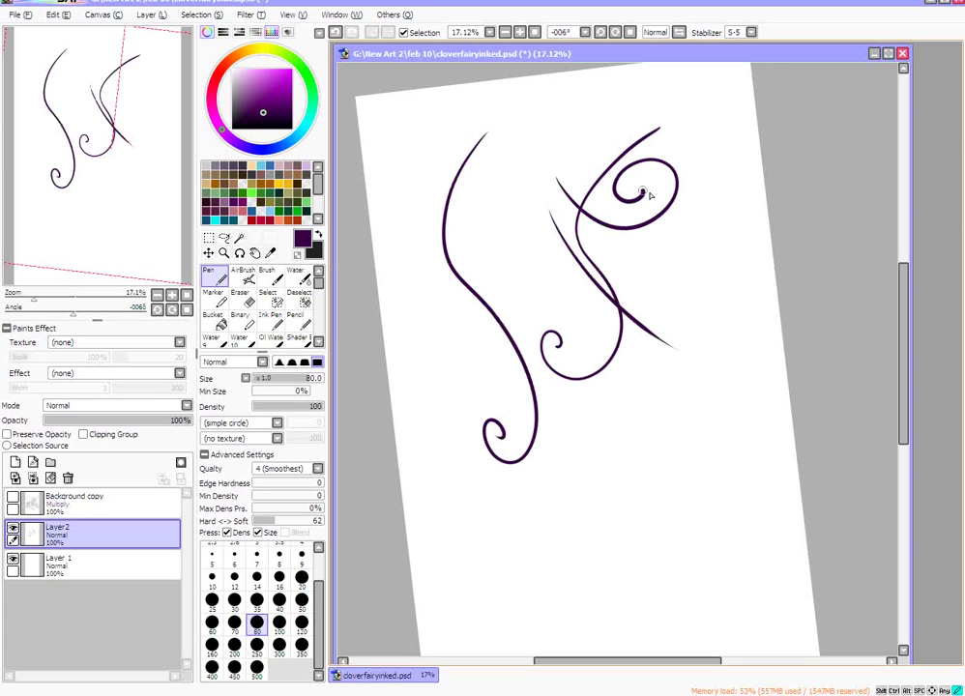
pyautogui.moveTo(634, 116); pyautogui.dragTo(481, 282)
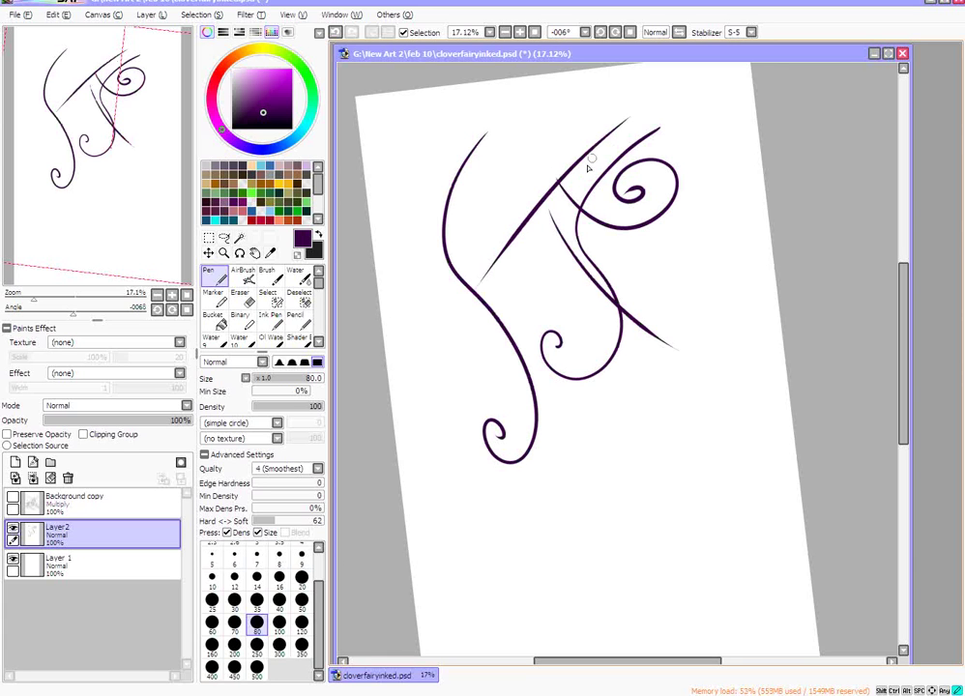
pyautogui.moveTo(587, 162); pyautogui.dragTo(465, 341)
pyautogui.moveTo(509, 308); pyautogui.dragTo(479, 338)
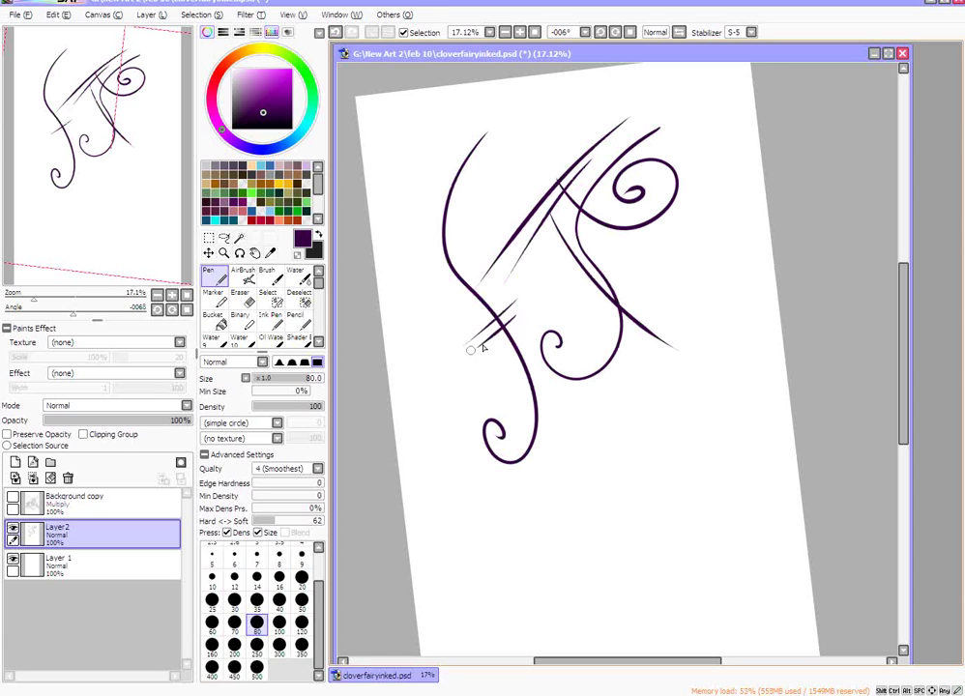
# Clear the test strokes from Layer2 and draw a fresh S-shaped curve with a curled end, keeping the stabilizer at S-5.
pyautogui.click(752, 33)
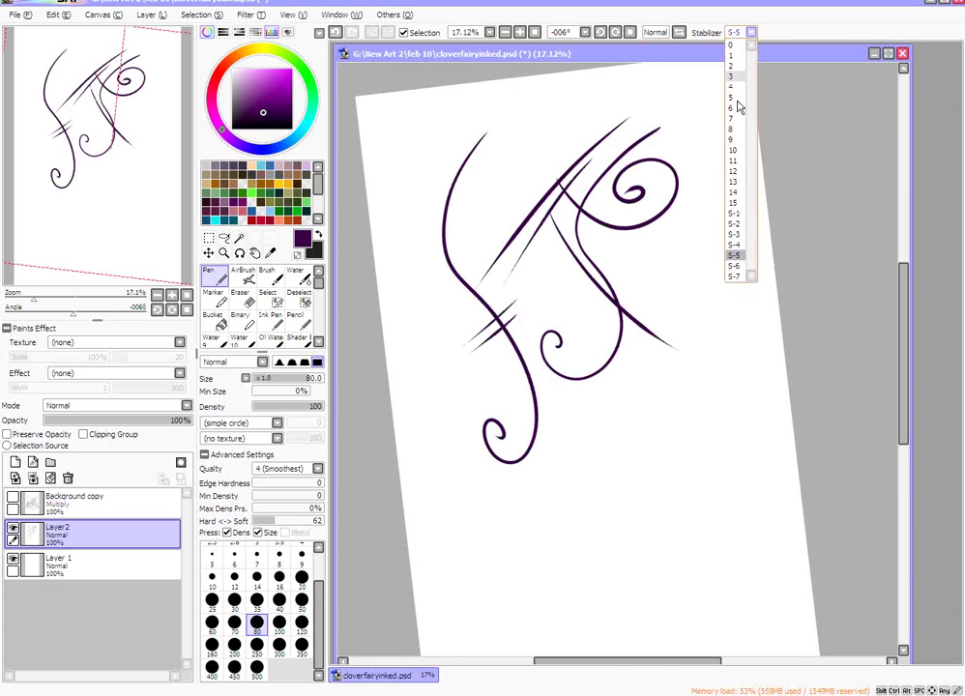
pyautogui.click(743, 254)
pyautogui.press('Delete')
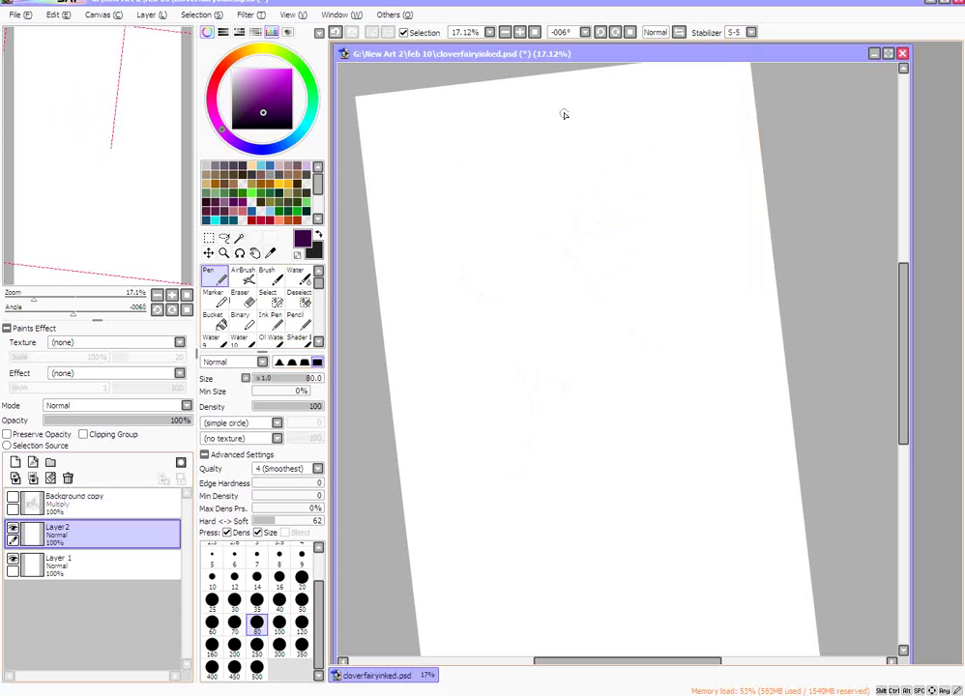
pyautogui.moveTo(565, 115)
pyautogui.mouseDown()
pyautogui.moveTo(544, 181)
pyautogui.moveTo(586, 226)
pyautogui.moveTo(579, 281)
pyautogui.moveTo(549, 261)
pyautogui.mouseUp()
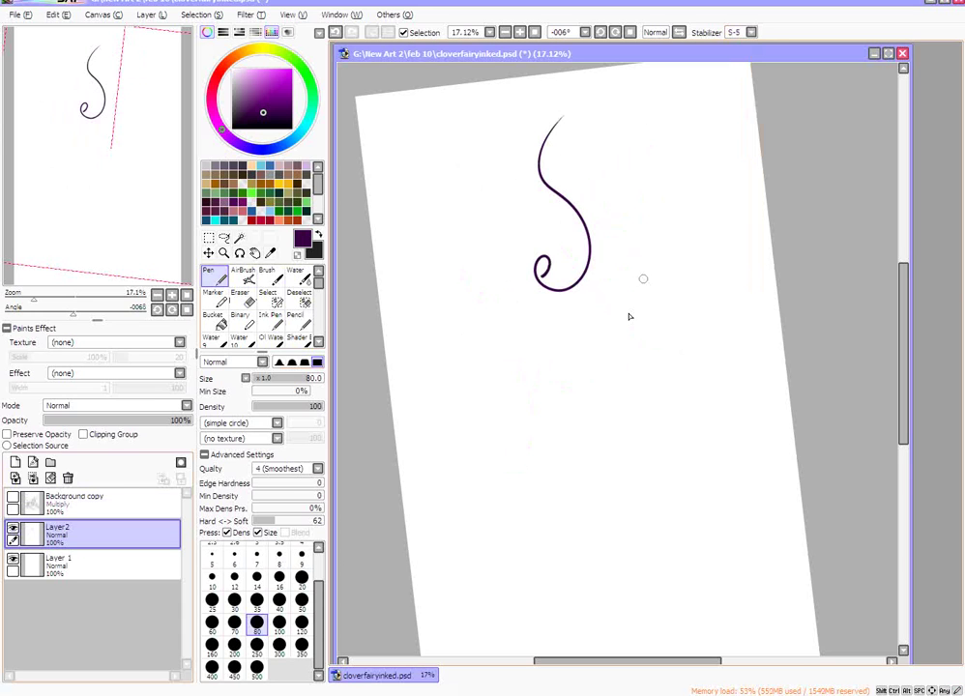
pyautogui.moveTo(620, 177)
pyautogui.mouseDown()
pyautogui.moveTo(665, 124)
pyautogui.moveTo(645, 224)
pyautogui.moveTo(630, 131)
pyautogui.moveTo(619, 207)
pyautogui.mouseUp()
# Set the stroke stabilizer to 0 and scribble crossing lines and small curls beside the S-shaped curve.
pyautogui.click(753, 32)
pyautogui.click(732, 44)
pyautogui.moveTo(674, 141); pyautogui.dragTo(623, 202)
pyautogui.moveTo(668, 166); pyautogui.dragTo(682, 242)
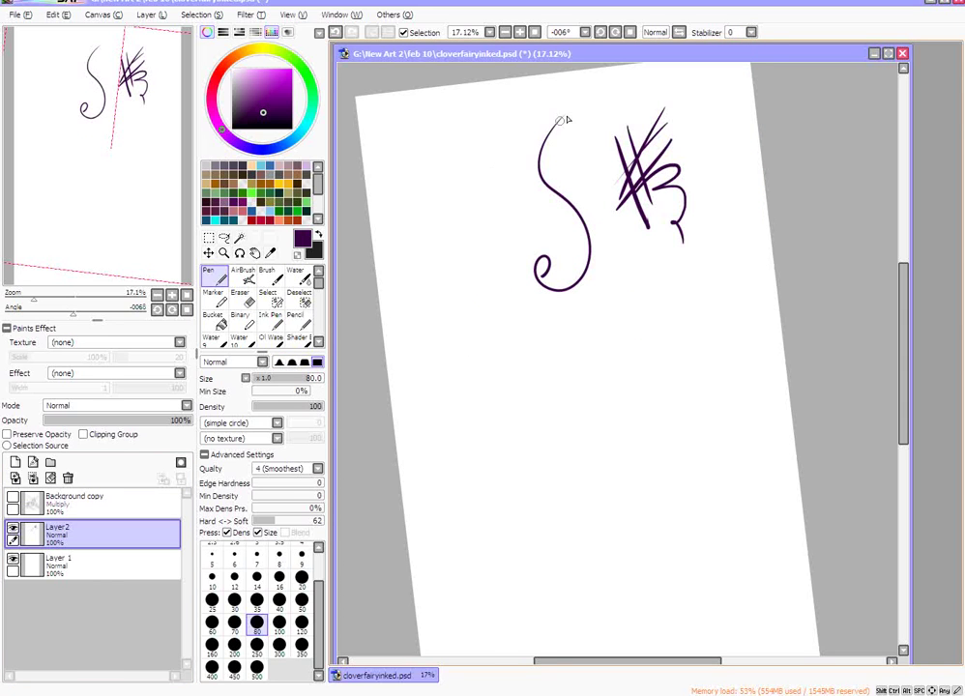
# Choose the second-hardest Pen edge shape and draw a looping curve, two short parallel strokes and a diagonal stroke.
pyautogui.click(305, 361)
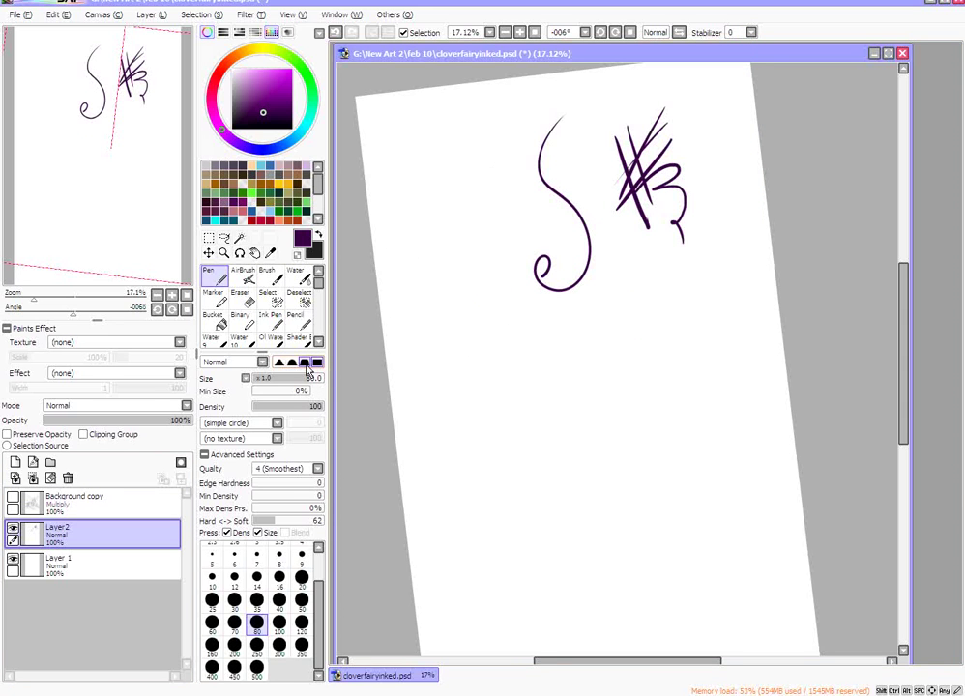
pyautogui.moveTo(495, 183)
pyautogui.mouseDown()
pyautogui.moveTo(506, 345)
pyautogui.moveTo(488, 336)
pyautogui.moveTo(582, 326)
pyautogui.mouseUp()
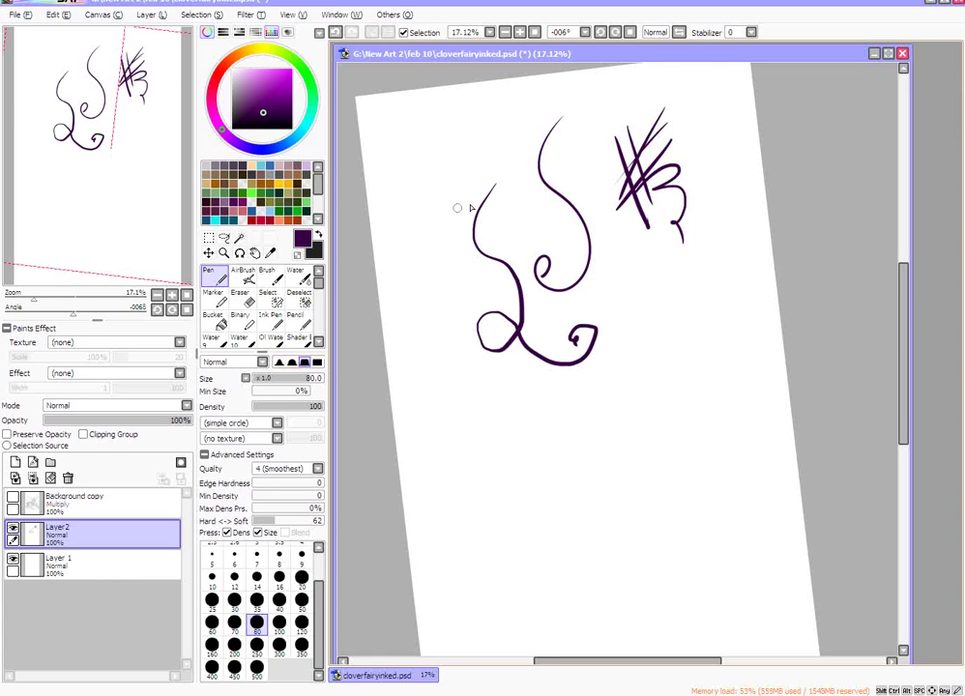
pyautogui.moveTo(454, 170); pyautogui.dragTo(433, 252)
pyautogui.click(42, 301)
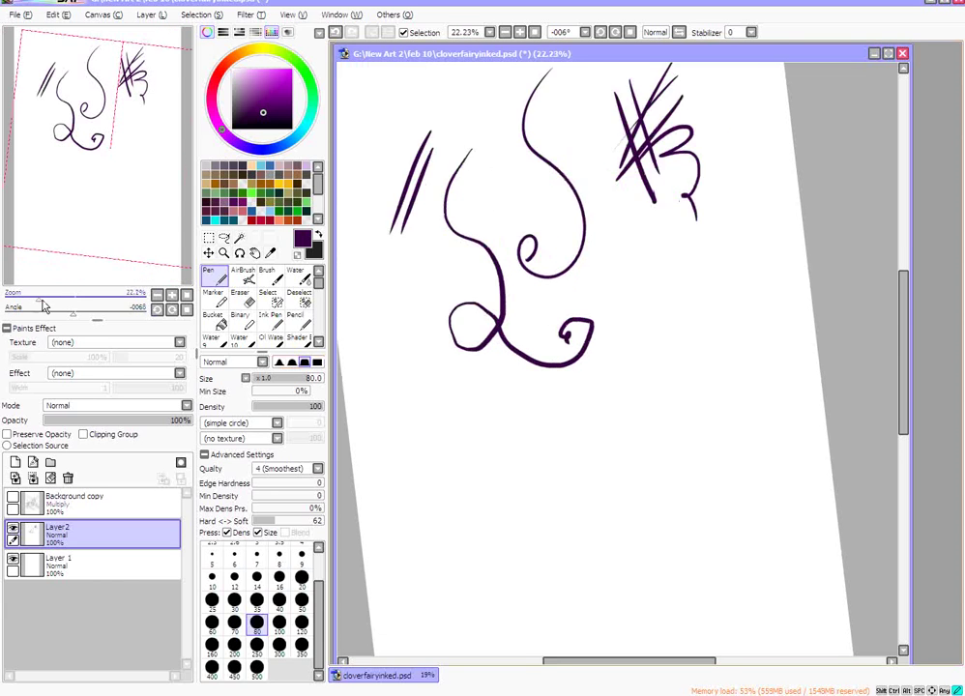
pyautogui.moveTo(42, 301); pyautogui.dragTo(55, 308)
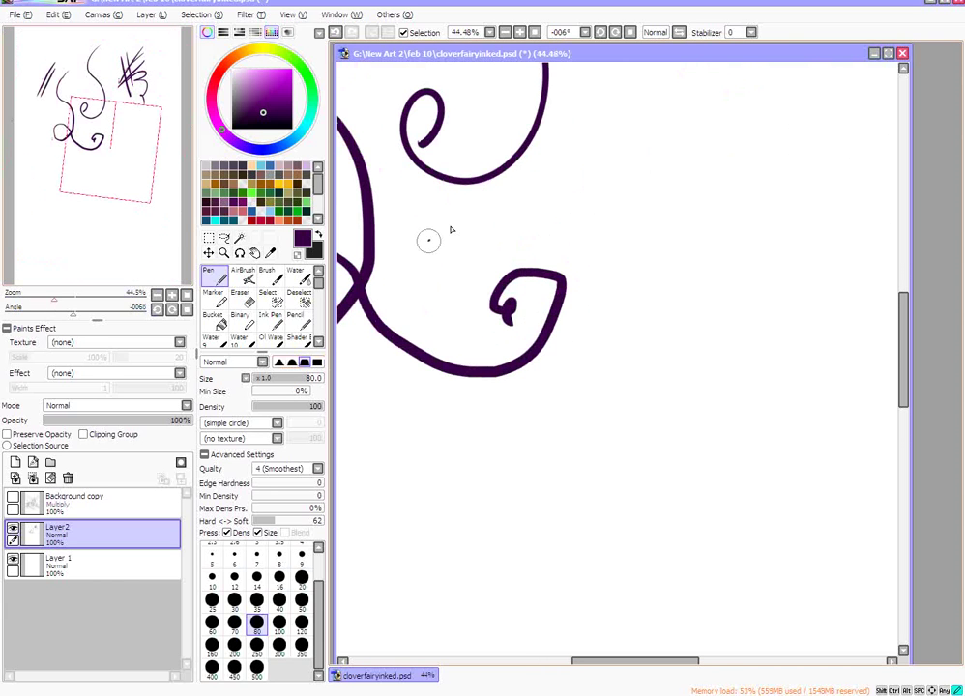
pyautogui.moveTo(430, 238); pyautogui.dragTo(558, 174)
# Choose the second-softest Pen edge shape and draw a diagonal stroke below the previous one.
pyautogui.moveTo(624, 667); pyautogui.dragTo(599, 667)
pyautogui.click(292, 363)
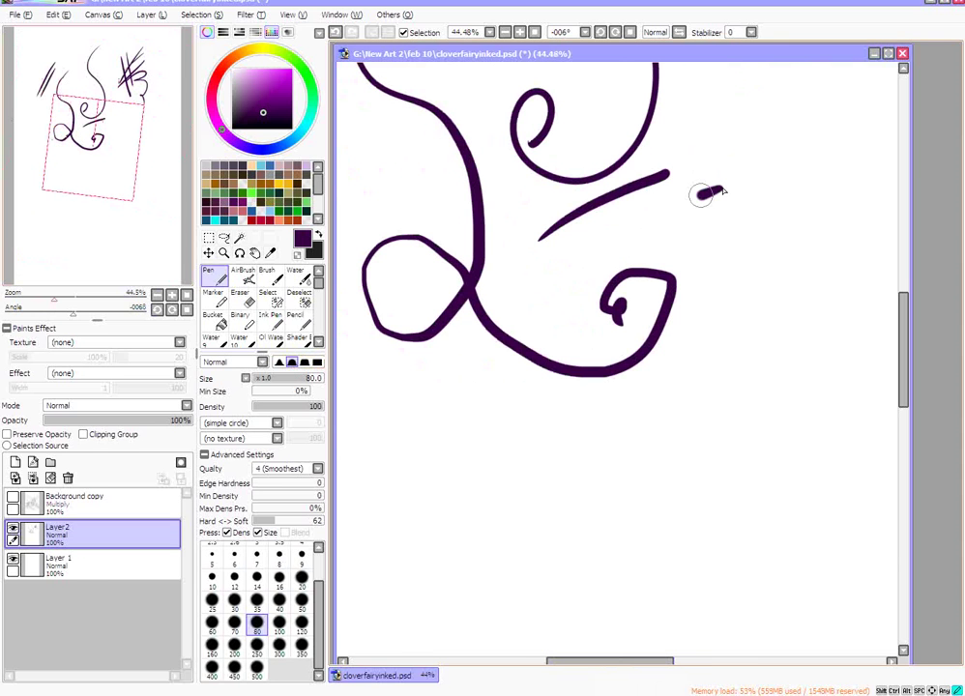
pyautogui.moveTo(720, 190); pyautogui.dragTo(573, 258)
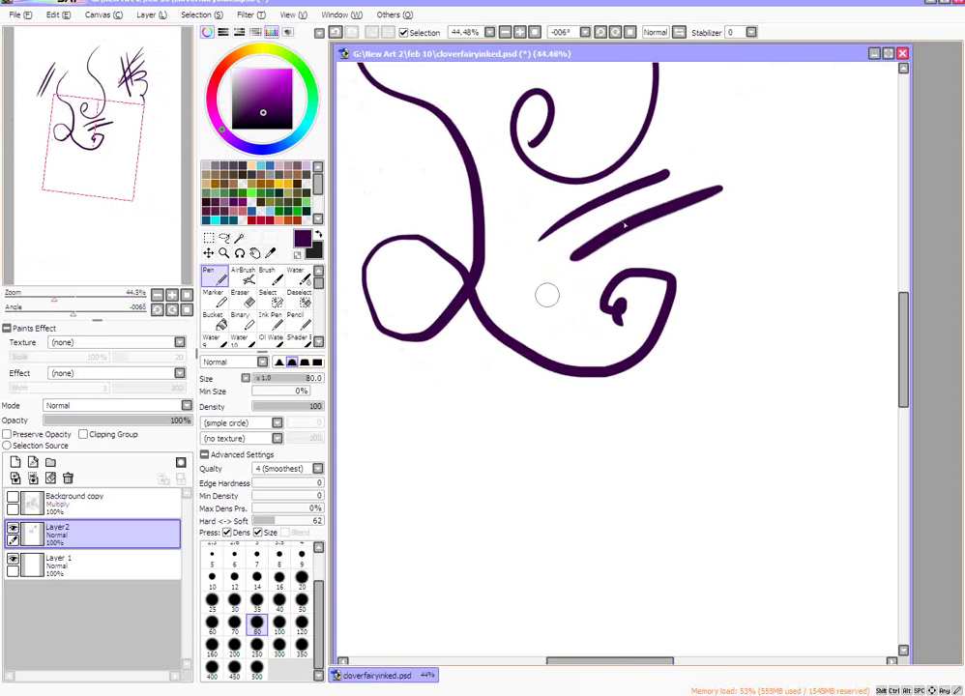
# Choose the softest Pen edge shape and draw one long diagonal stroke and two near-vertical strokes.
pyautogui.click(279, 362)
pyautogui.moveTo(770, 214); pyautogui.dragTo(566, 300)
pyautogui.moveTo(730, 247); pyautogui.dragTo(705, 379)
pyautogui.moveTo(771, 254); pyautogui.dragTo(745, 389)
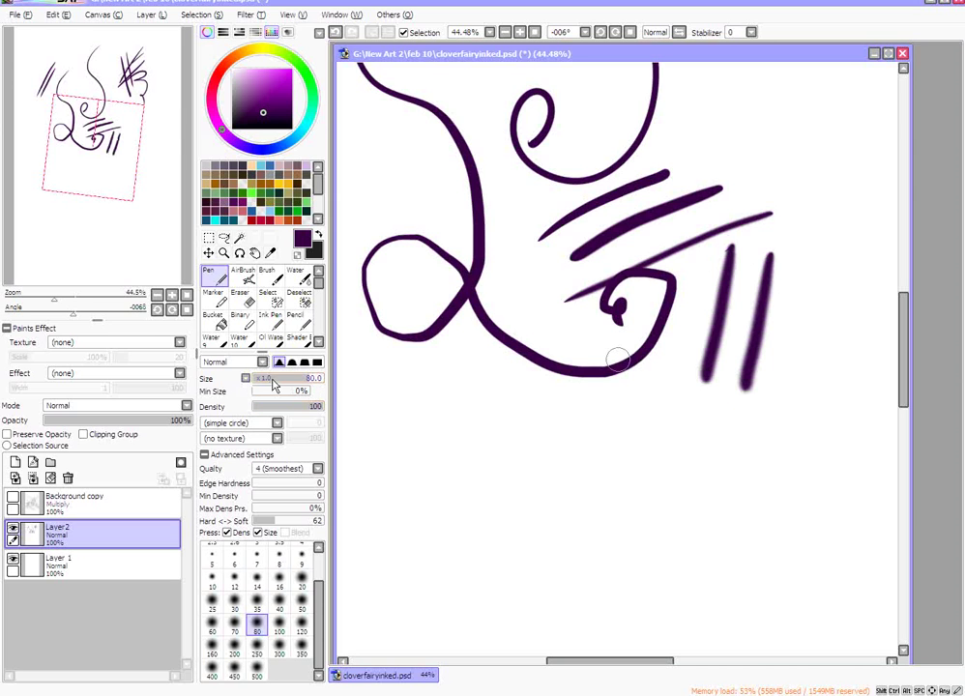
# Restore the hardest Pen edge shape, raise its minimum size and draw thick wavy strokes below the looping curve.
pyautogui.click(317, 363)
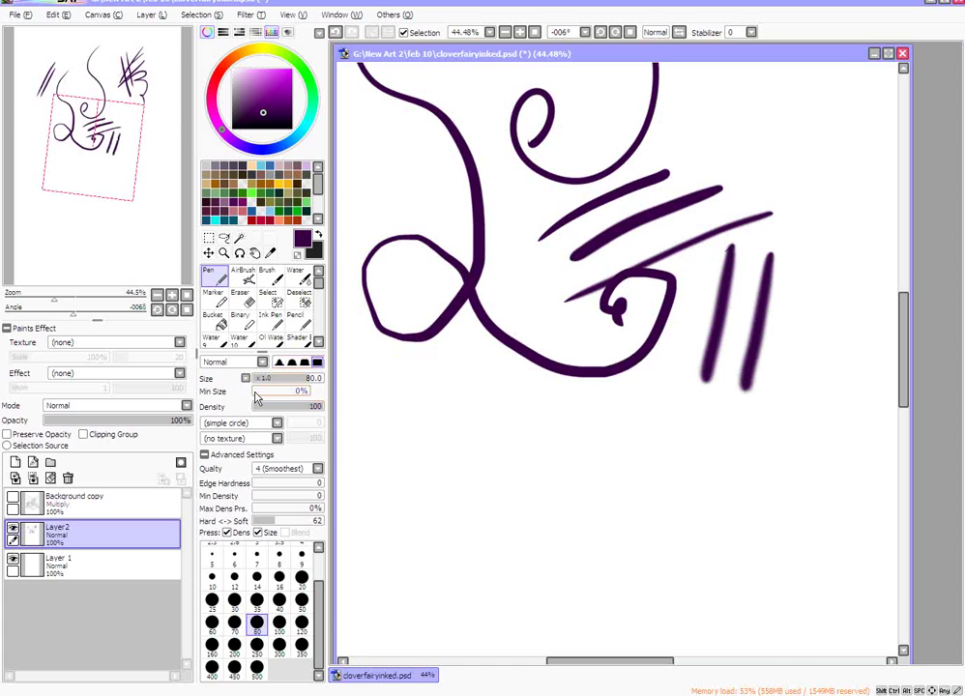
pyautogui.moveTo(292, 394)
pyautogui.mouseDown()
pyautogui.moveTo(267, 396)
pyautogui.moveTo(276, 400)
pyautogui.mouseUp()
pyautogui.moveTo(399, 418)
pyautogui.mouseDown()
pyautogui.moveTo(438, 421)
pyautogui.moveTo(475, 475)
pyautogui.moveTo(529, 460)
pyautogui.moveTo(550, 409)
pyautogui.mouseUp()
pyautogui.moveTo(557, 436)
pyautogui.mouseDown()
pyautogui.moveTo(581, 445)
pyautogui.moveTo(729, 432)
pyautogui.moveTo(720, 440)
pyautogui.mouseUp()
# Set the Pen's minimum size to 0% and draw a long winding line, a bold diagonal and a near-vertical stroke.
pyautogui.moveTo(267, 390); pyautogui.dragTo(250, 391)
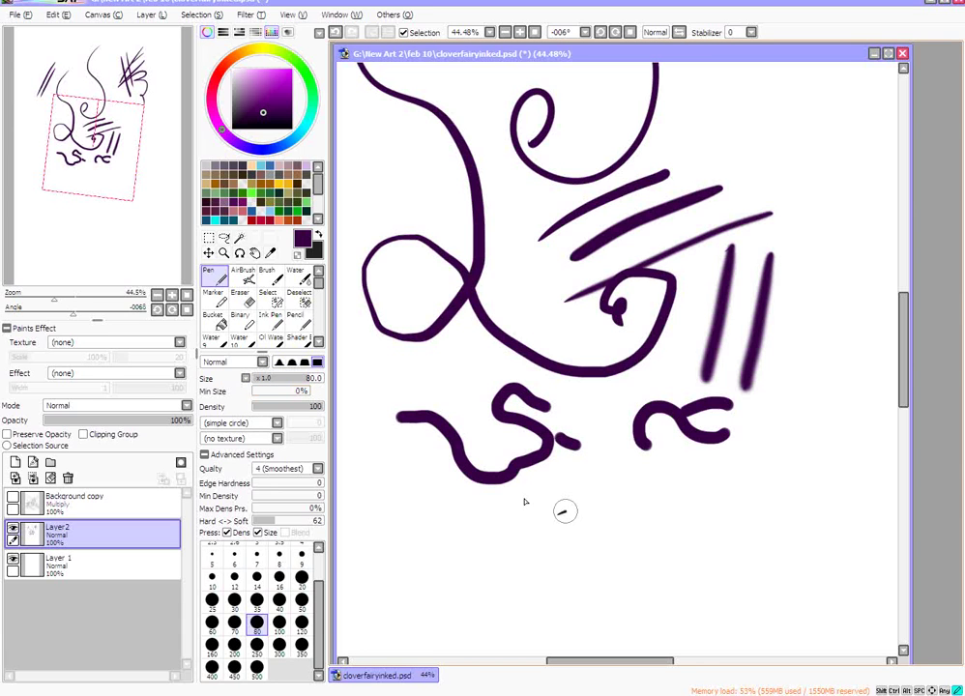
pyautogui.moveTo(558, 513)
pyautogui.mouseDown()
pyautogui.moveTo(741, 535)
pyautogui.moveTo(686, 523)
pyautogui.moveTo(756, 446)
pyautogui.moveTo(804, 295)
pyautogui.moveTo(661, 224)
pyautogui.moveTo(620, 160)
pyautogui.moveTo(747, 123)
pyautogui.mouseUp()
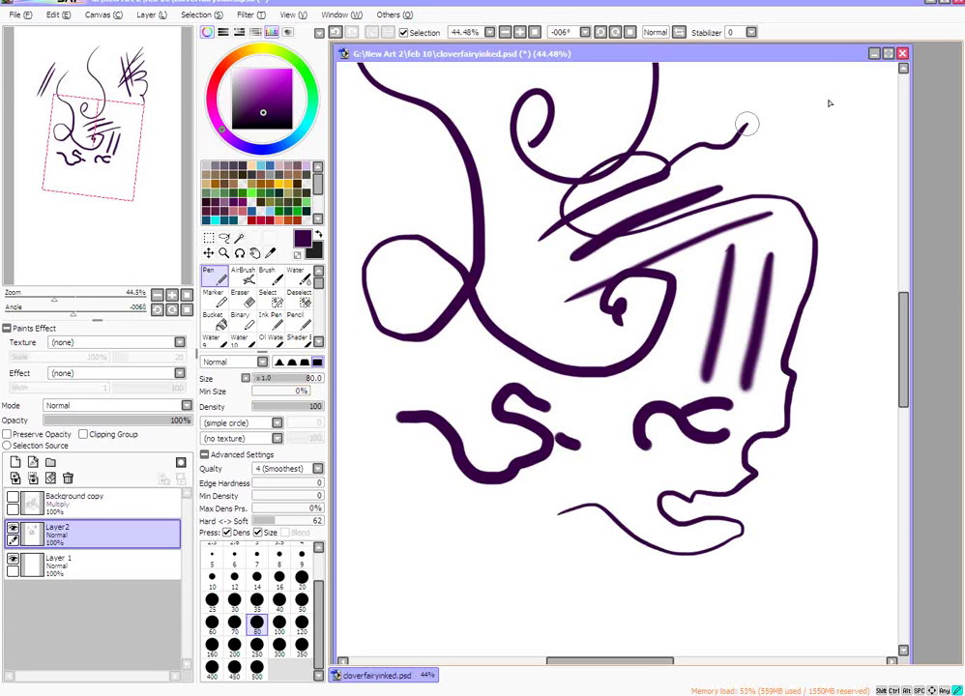
pyautogui.moveTo(841, 93); pyautogui.dragTo(615, 387)
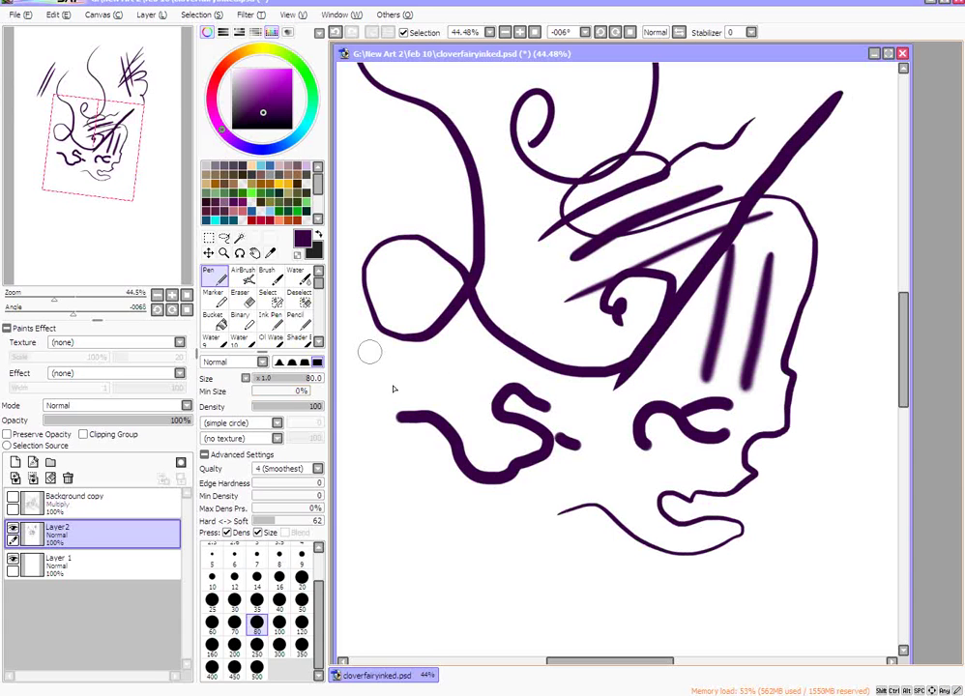
pyautogui.moveTo(370, 351); pyautogui.dragTo(395, 486)
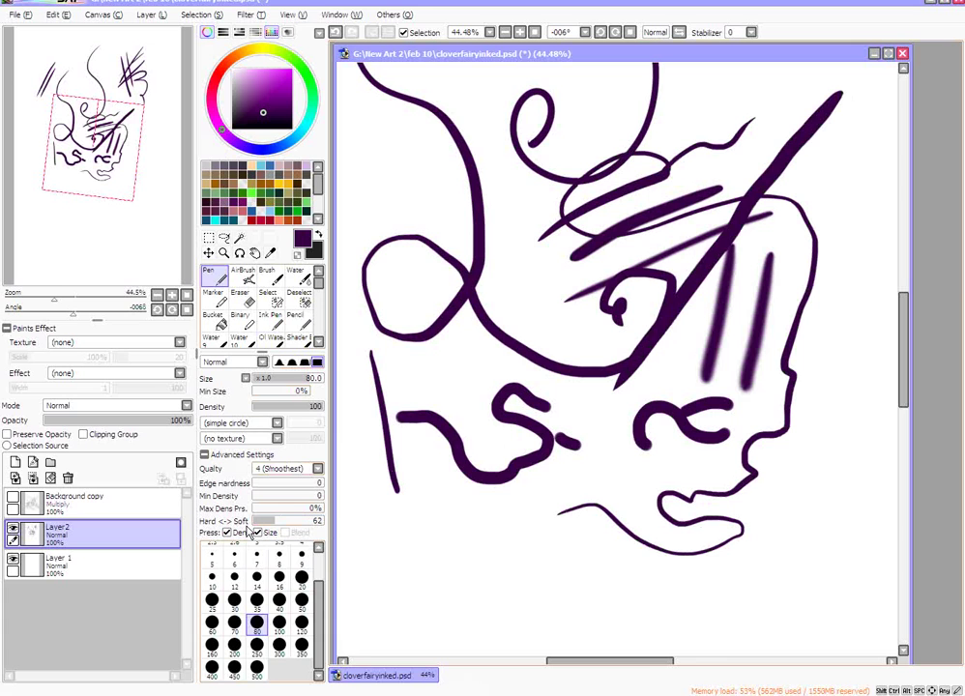
# Draw zigzag, hatched and wavy test strokes with the Pen's Hard <-> Soft value at 10, and clear Layer2.
pyautogui.moveTo(278, 523); pyautogui.dragTo(260, 523)
pyautogui.moveTo(379, 519)
pyautogui.mouseDown()
pyautogui.moveTo(472, 607)
pyautogui.moveTo(482, 578)
pyautogui.moveTo(512, 558)
pyautogui.moveTo(537, 502)
pyautogui.moveTo(517, 551)
pyautogui.moveTo(542, 518)
pyautogui.moveTo(550, 556)
pyautogui.moveTo(554, 530)
pyautogui.mouseUp()
pyautogui.moveTo(565, 608)
pyautogui.mouseDown()
pyautogui.moveTo(605, 597)
pyautogui.moveTo(689, 608)
pyautogui.moveTo(710, 568)
pyautogui.moveTo(855, 534)
pyautogui.moveTo(809, 474)
pyautogui.moveTo(828, 411)
pyautogui.moveTo(808, 350)
pyautogui.mouseUp()
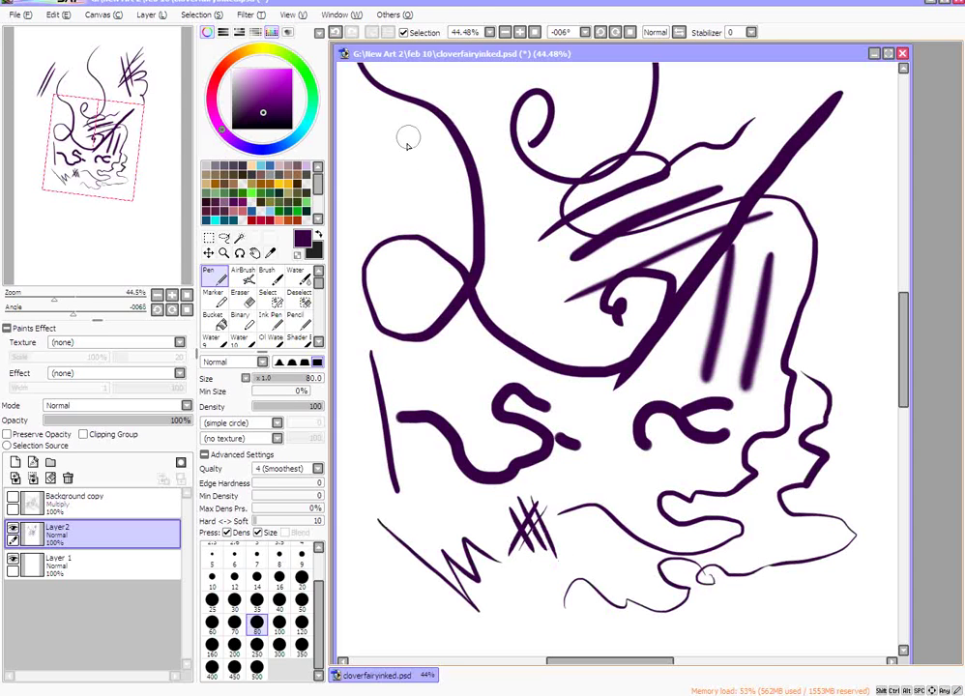
pyautogui.moveTo(390, 155)
pyautogui.mouseDown()
pyautogui.moveTo(368, 171)
pyautogui.moveTo(403, 230)
pyautogui.moveTo(410, 290)
pyautogui.mouseUp()
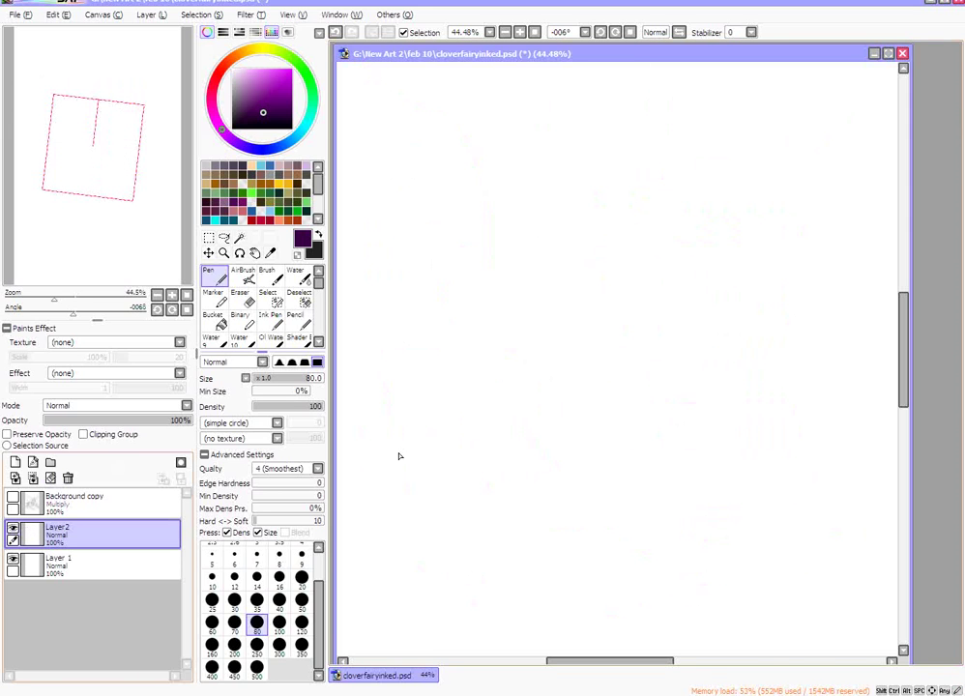
# Draw two thick diagonal strokes with Hard <-> Soft at 140, and a winding line with vertical strokes at 60.
pyautogui.moveTo(259, 524); pyautogui.dragTo(303, 528)
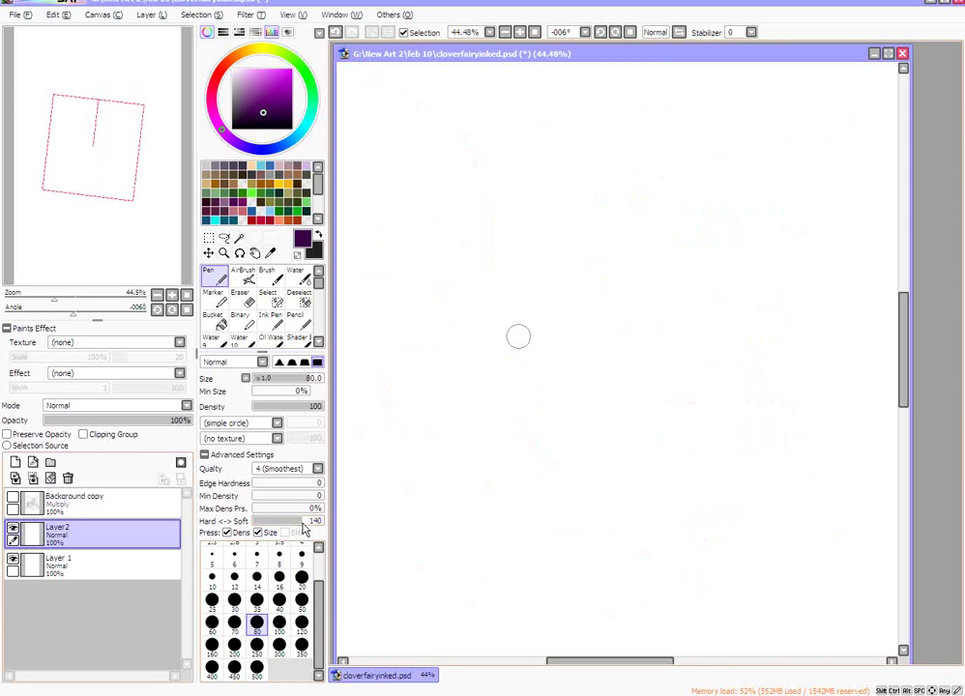
pyautogui.moveTo(761, 140)
pyautogui.mouseDown()
pyautogui.moveTo(610, 281)
pyautogui.moveTo(512, 392)
pyautogui.mouseUp()
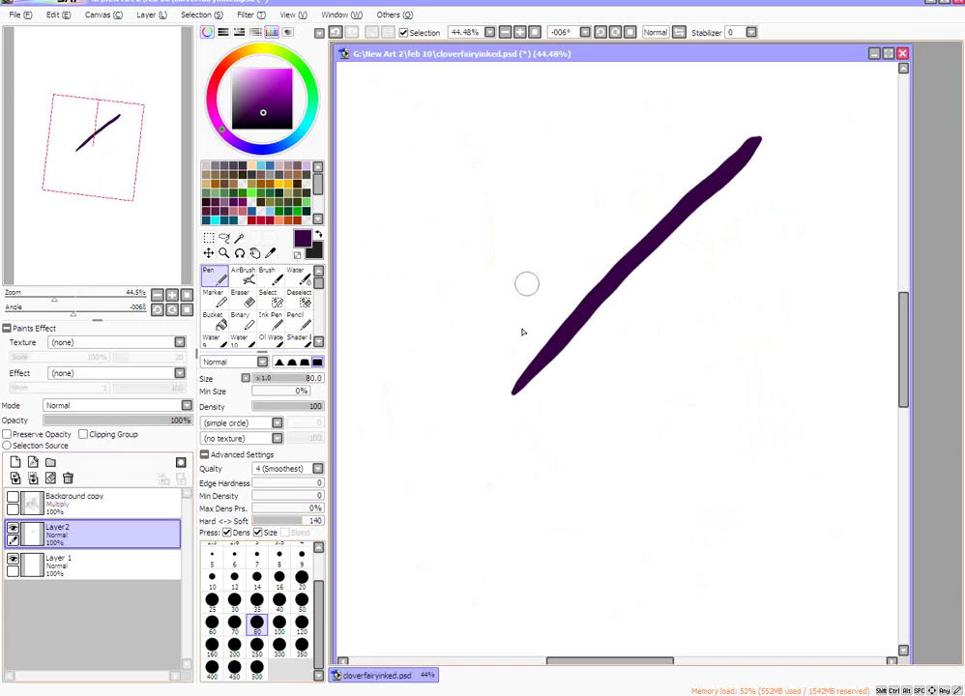
pyautogui.moveTo(549, 241); pyautogui.dragTo(512, 343)
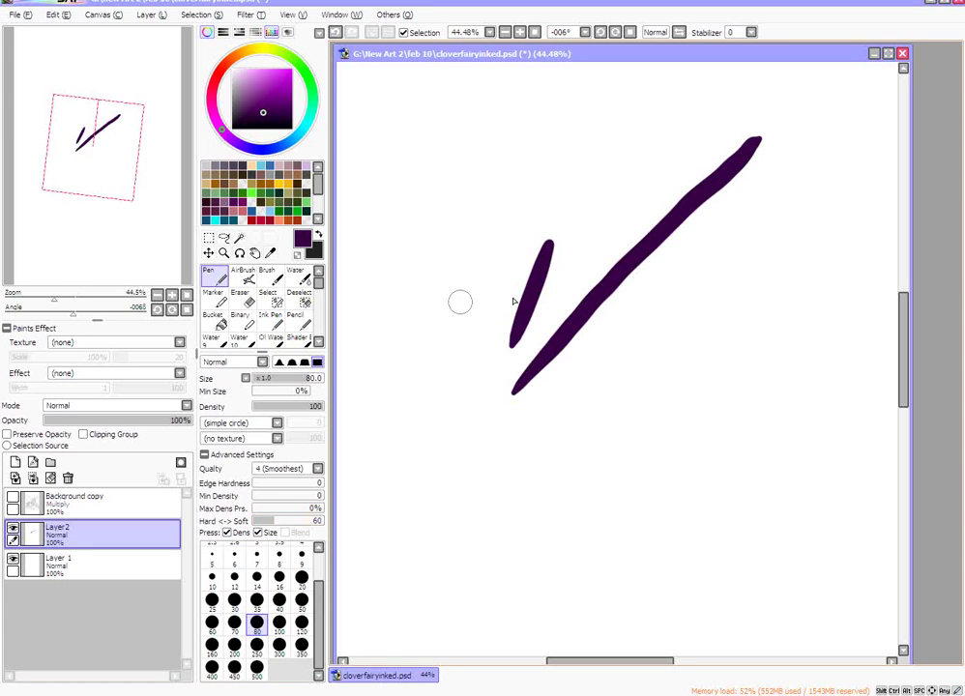
pyautogui.moveTo(455, 302)
pyautogui.mouseDown()
pyautogui.moveTo(598, 356)
pyautogui.moveTo(696, 337)
pyautogui.moveTo(782, 181)
pyautogui.moveTo(674, 133)
pyautogui.moveTo(605, 242)
pyautogui.moveTo(590, 295)
pyautogui.mouseUp()
pyautogui.moveTo(453, 164)
pyautogui.mouseDown()
pyautogui.moveTo(477, 321)
pyautogui.moveTo(477, 184)
pyautogui.mouseUp()
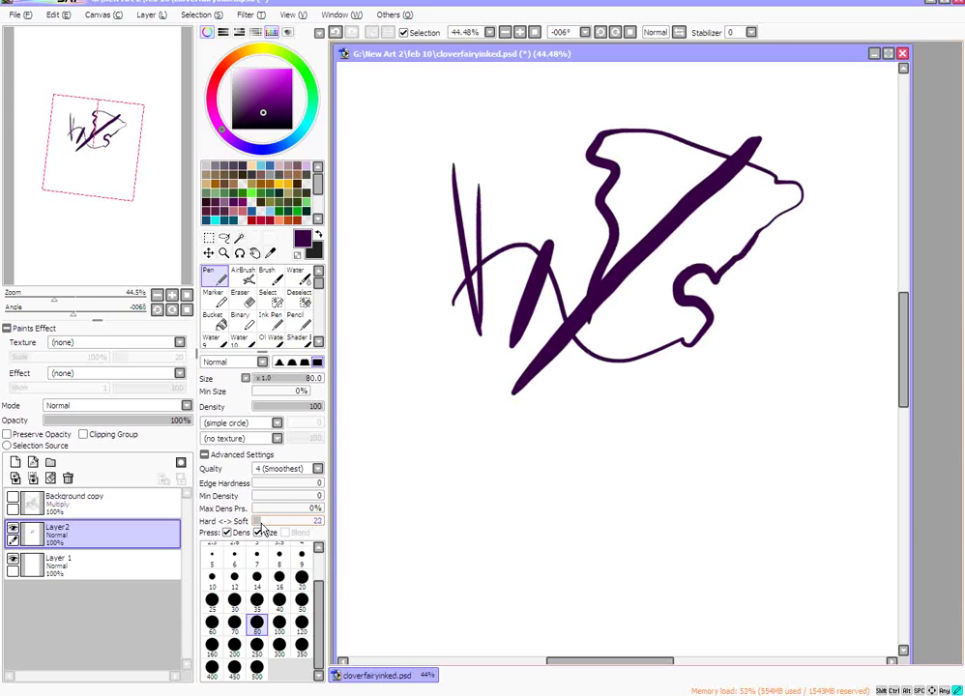
# Set the Pen's Hard <-> Soft value to 22 and draw zigzag scribbles and a circle with crossing guide lines.
pyautogui.moveTo(631, 376)
pyautogui.mouseDown()
pyautogui.moveTo(614, 411)
pyautogui.moveTo(680, 351)
pyautogui.moveTo(681, 392)
pyautogui.moveTo(719, 400)
pyautogui.moveTo(701, 382)
pyautogui.moveTo(724, 382)
pyautogui.moveTo(737, 354)
pyautogui.mouseUp()
pyautogui.moveTo(736, 354); pyautogui.dragTo(735, 445)
pyautogui.moveTo(688, 411); pyautogui.dragTo(760, 411)
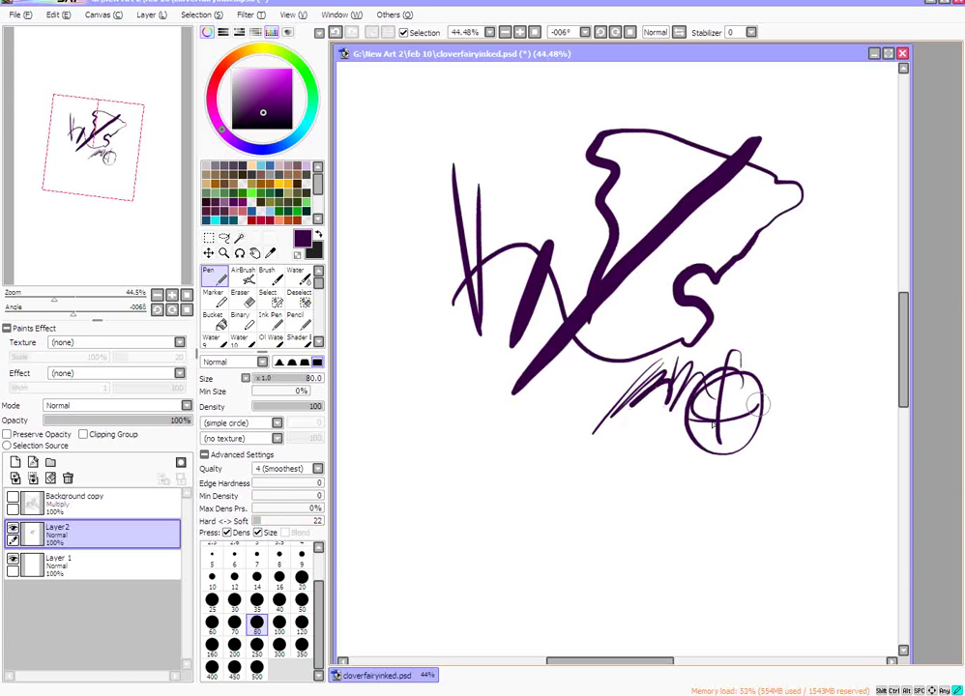
# Switch to the AirBrush at size 100 and paint a soft looping stroke below the Pen lines.
pyautogui.click(243, 275)
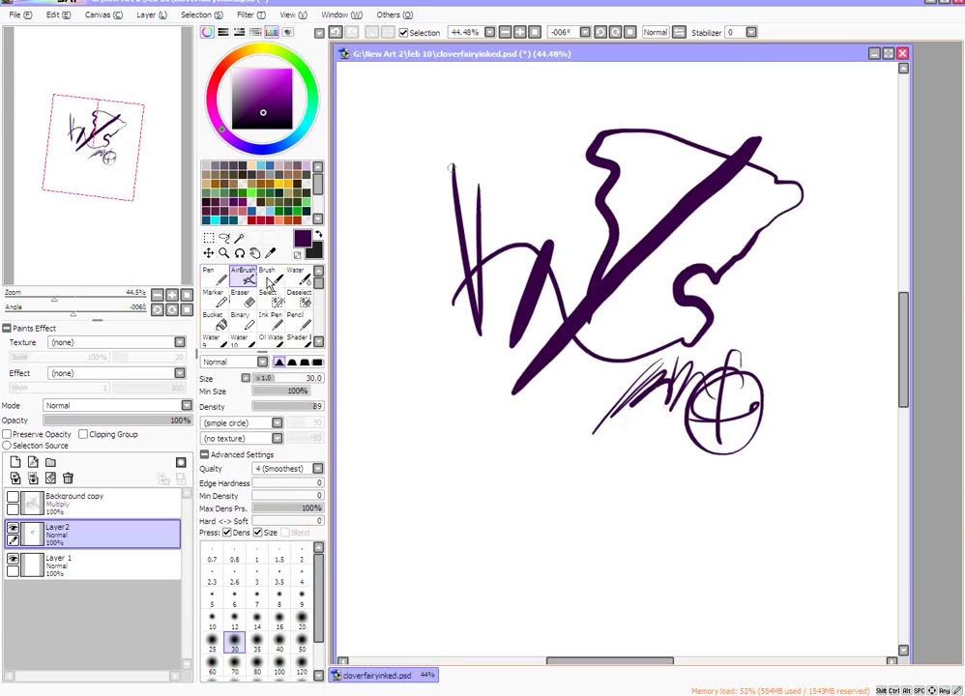
pyautogui.click(301, 669)
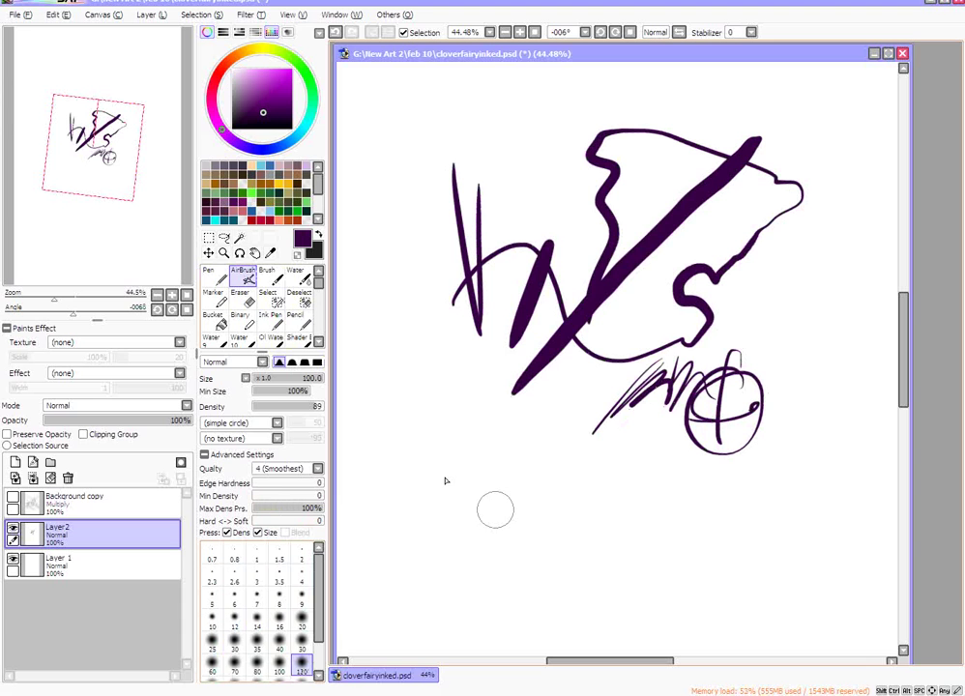
pyautogui.moveTo(503, 489)
pyautogui.mouseDown()
pyautogui.moveTo(614, 460)
pyautogui.moveTo(448, 339)
pyautogui.moveTo(430, 282)
pyautogui.mouseUp()
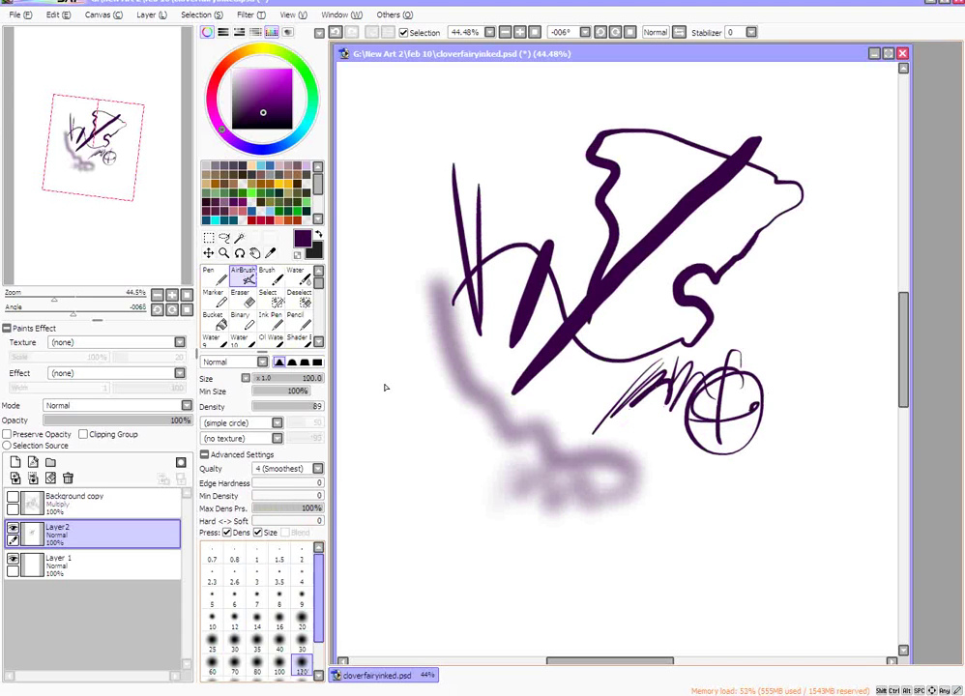
# Set the AirBrush size to 500 and paint broad soft shading over the vertical Pen strokes.
pyautogui.scroll(-2, 319, 611)
pyautogui.click(256, 675)
pyautogui.moveTo(410, 227)
pyautogui.mouseDown()
pyautogui.moveTo(445, 431)
pyautogui.moveTo(463, 444)
pyautogui.mouseUp()
pyautogui.moveTo(534, 237); pyautogui.dragTo(455, 232)
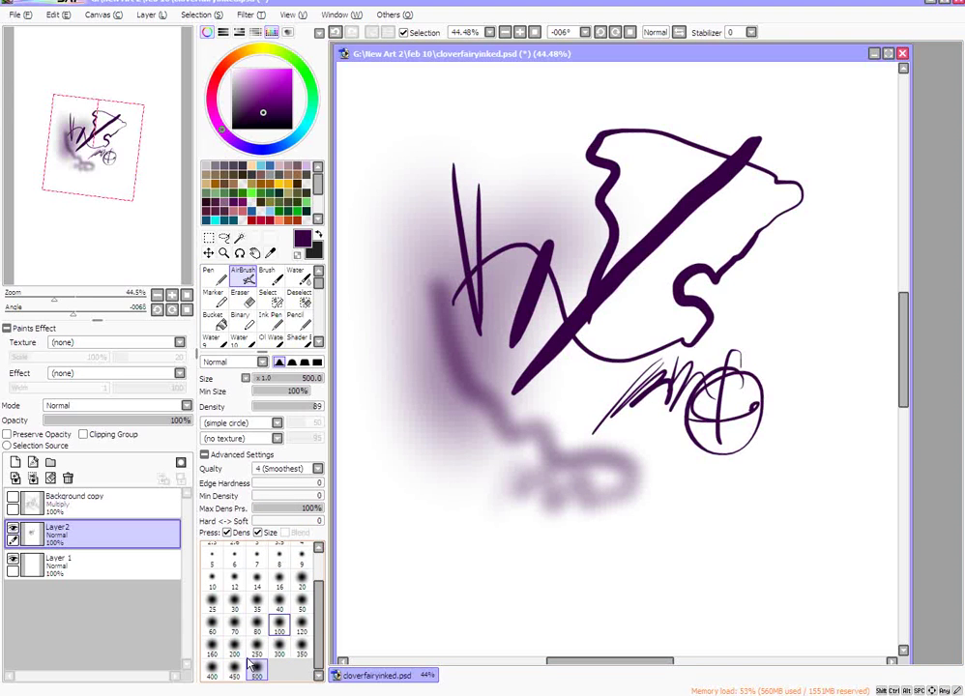
# Paint a narrow soft diagonal stroke with the AirBrush at size 80 and a broad soft patch at size 350.
pyautogui.click(256, 625)
pyautogui.moveTo(643, 541)
pyautogui.mouseDown()
pyautogui.moveTo(690, 503)
pyautogui.moveTo(726, 520)
pyautogui.moveTo(780, 446)
pyautogui.moveTo(811, 360)
pyautogui.mouseUp()
pyautogui.click(300, 653)
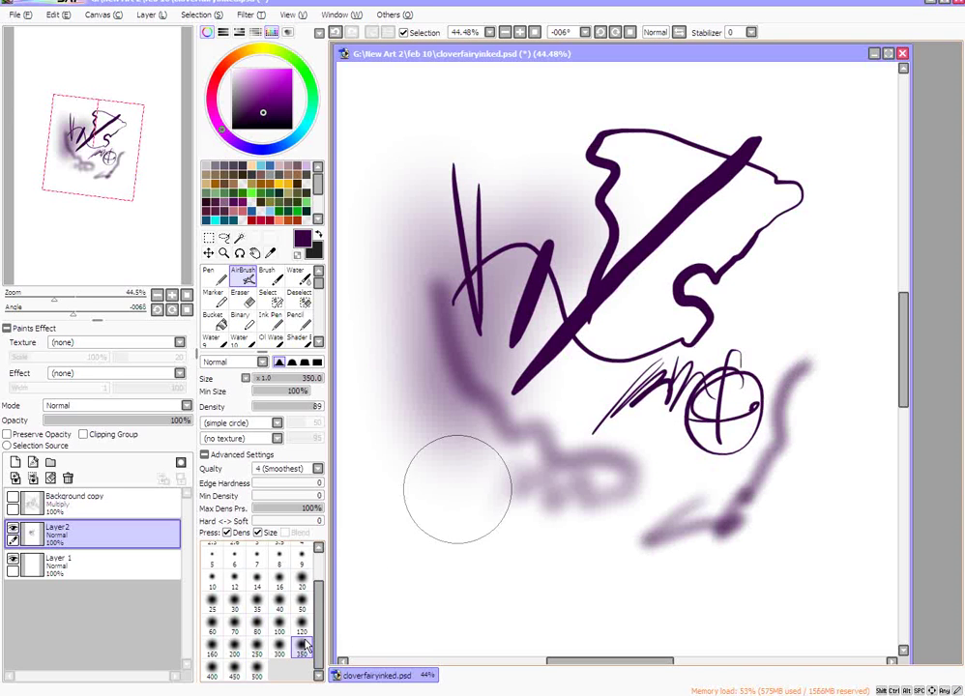
pyautogui.moveTo(453, 464)
pyautogui.mouseDown()
pyautogui.moveTo(483, 556)
pyautogui.moveTo(453, 561)
pyautogui.moveTo(437, 577)
pyautogui.moveTo(604, 578)
pyautogui.moveTo(629, 566)
pyautogui.mouseUp()
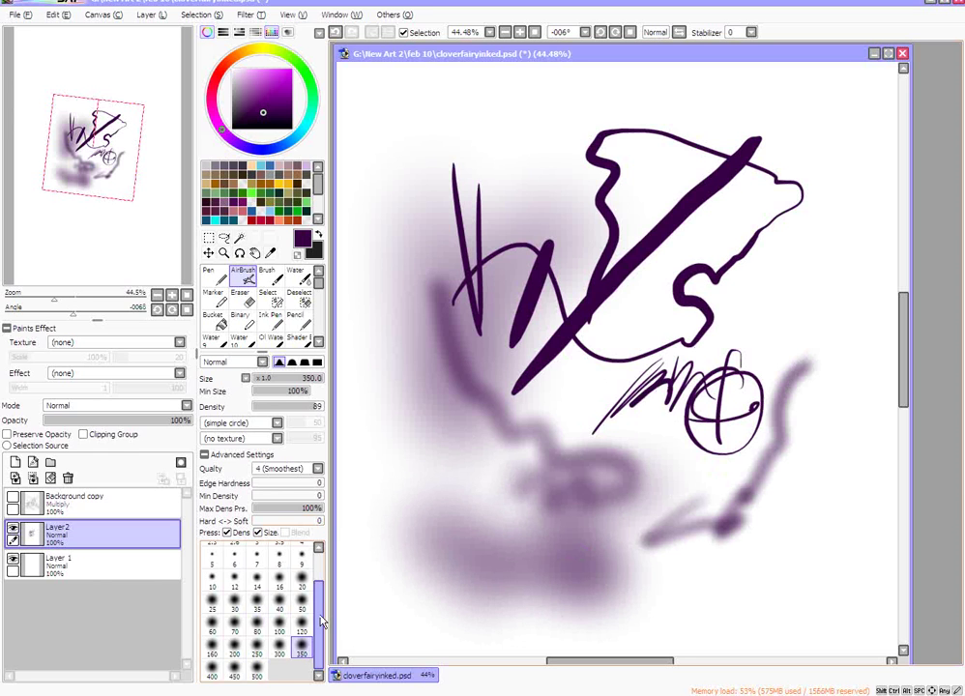
pyautogui.scroll(2, 275, 571)
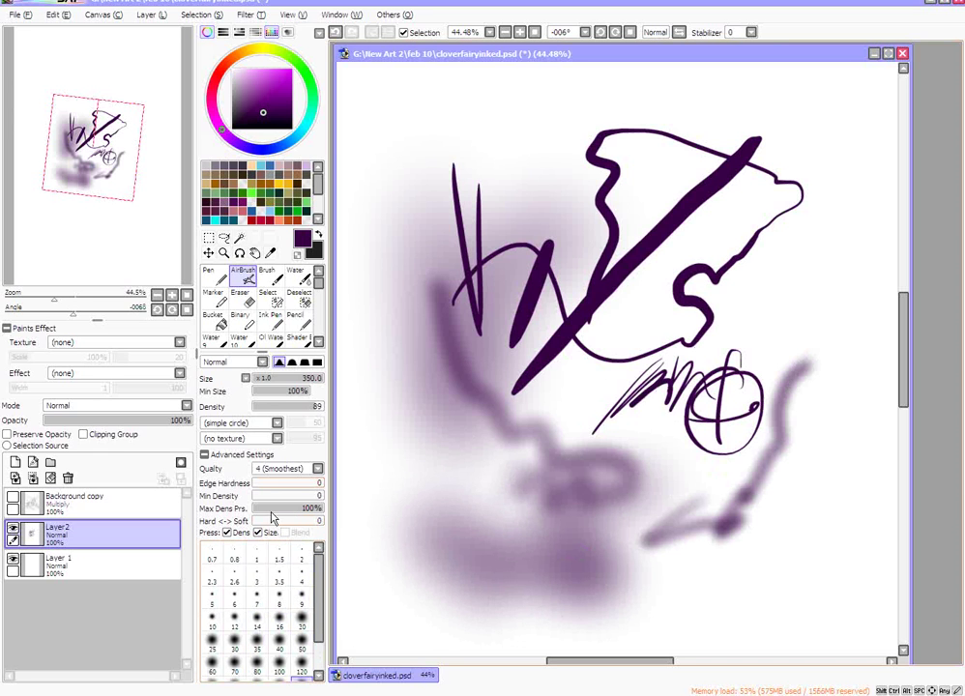
# Switch to the Brush at size 160 and paint long looping purple strokes over the upper scribbles.
pyautogui.click(267, 274)
pyautogui.moveTo(566, 104)
pyautogui.mouseDown()
pyautogui.moveTo(491, 138)
pyautogui.moveTo(416, 234)
pyautogui.moveTo(499, 198)
pyautogui.moveTo(545, 162)
pyautogui.moveTo(600, 151)
pyautogui.moveTo(648, 118)
pyautogui.moveTo(701, 103)
pyautogui.moveTo(751, 110)
pyautogui.moveTo(720, 147)
pyautogui.moveTo(789, 183)
pyautogui.moveTo(760, 249)
pyautogui.moveTo(663, 232)
pyautogui.moveTo(482, 298)
pyautogui.moveTo(422, 269)
pyautogui.moveTo(442, 324)
pyautogui.mouseUp()
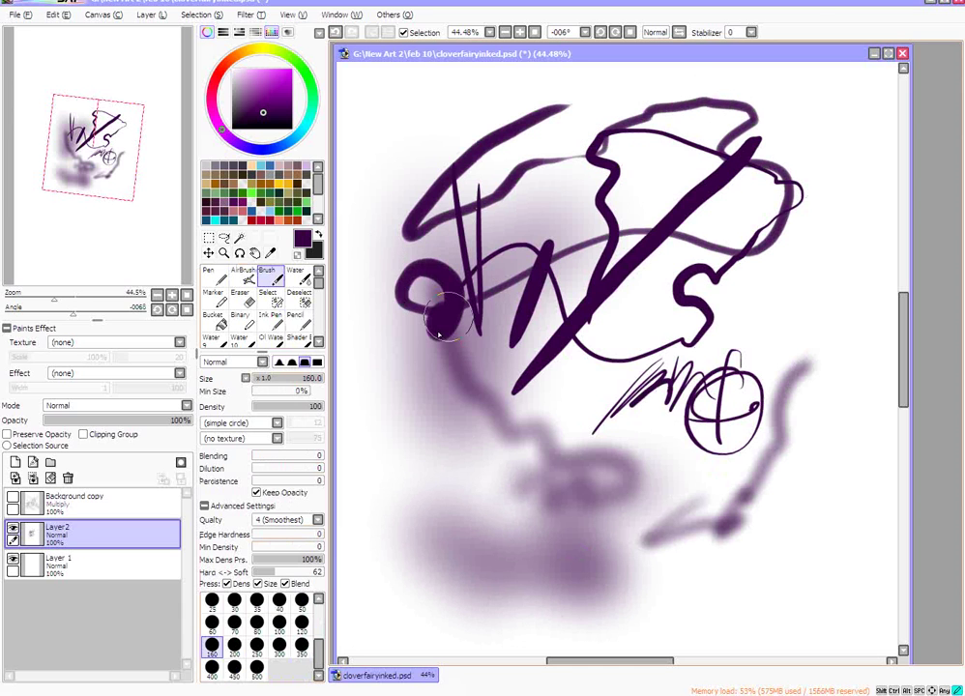
# Replace the scribbled layer with a blank new one and paint a dark purple diagonal stroke overlapped by a magenta stroke.
pyautogui.click(68, 478)
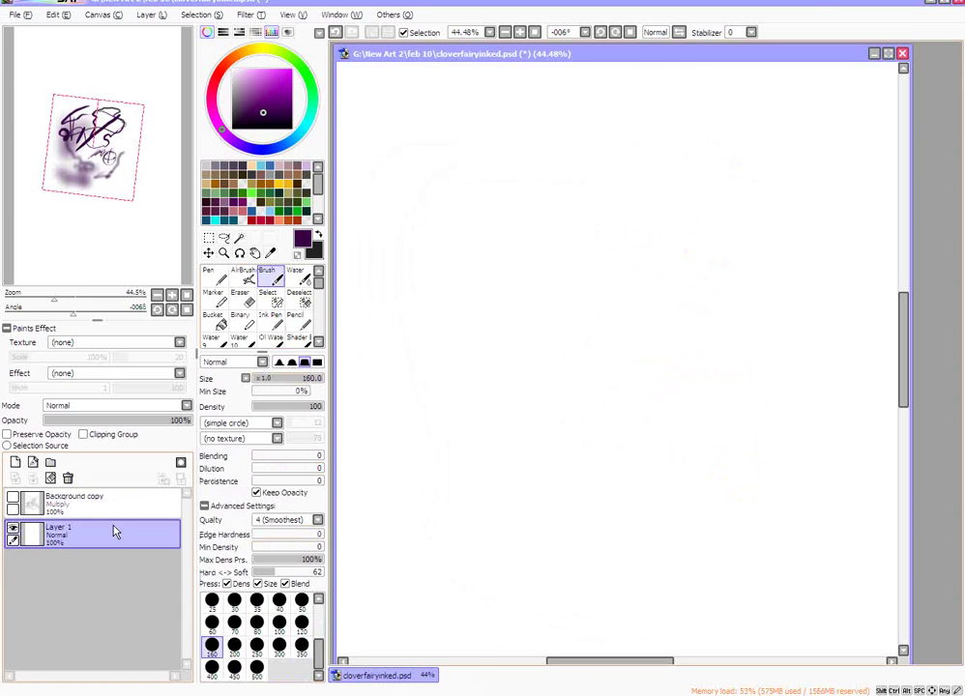
pyautogui.hotkey('ctrl', 'shift', 'n')
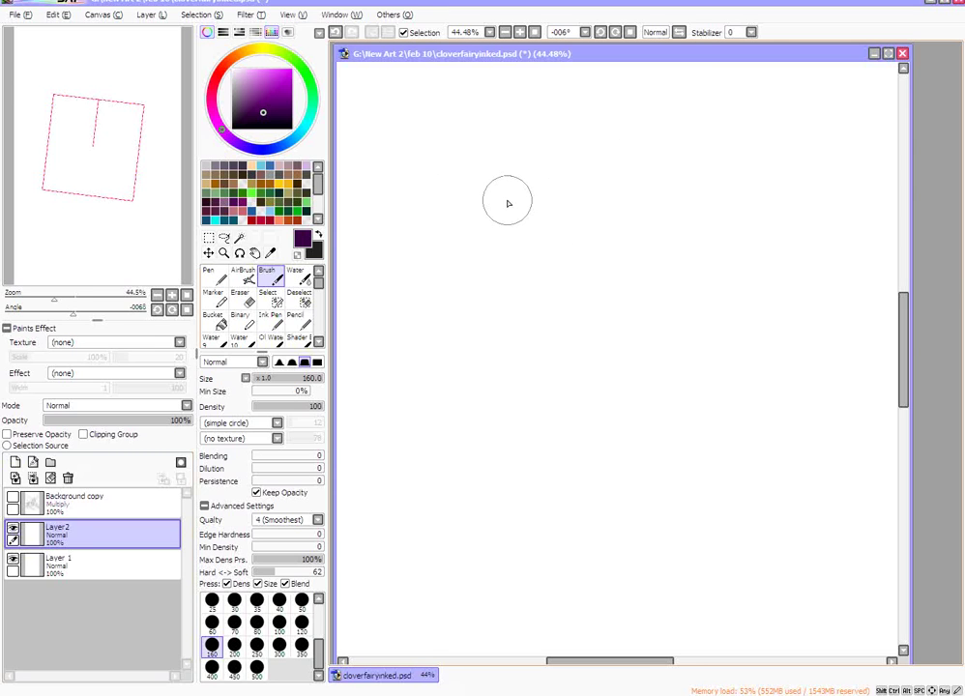
pyautogui.moveTo(557, 167); pyautogui.dragTo(488, 348)
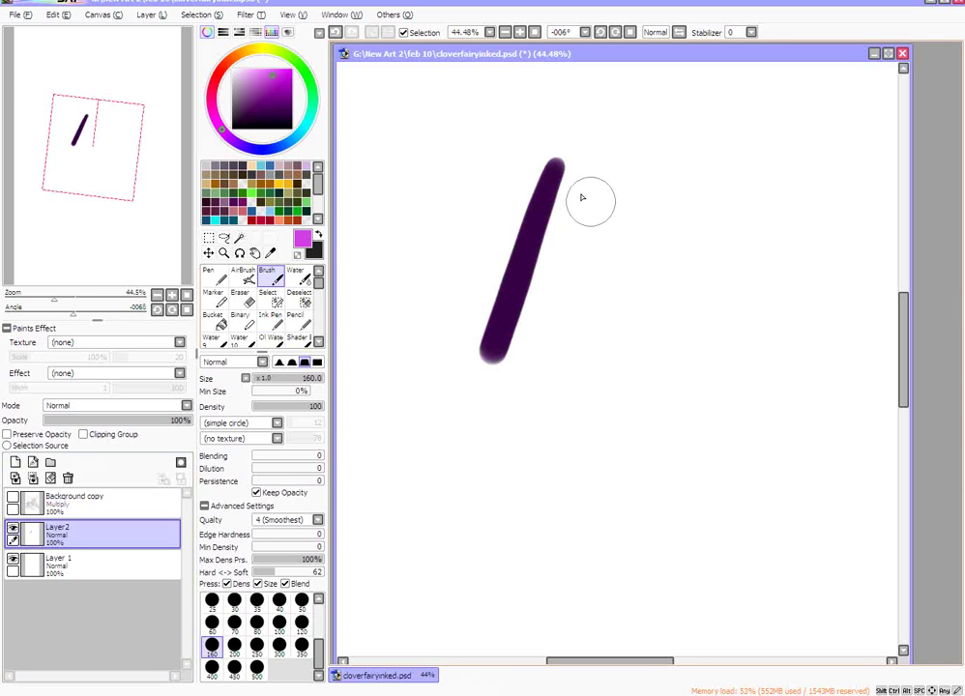
pyautogui.moveTo(588, 171); pyautogui.dragTo(511, 271)
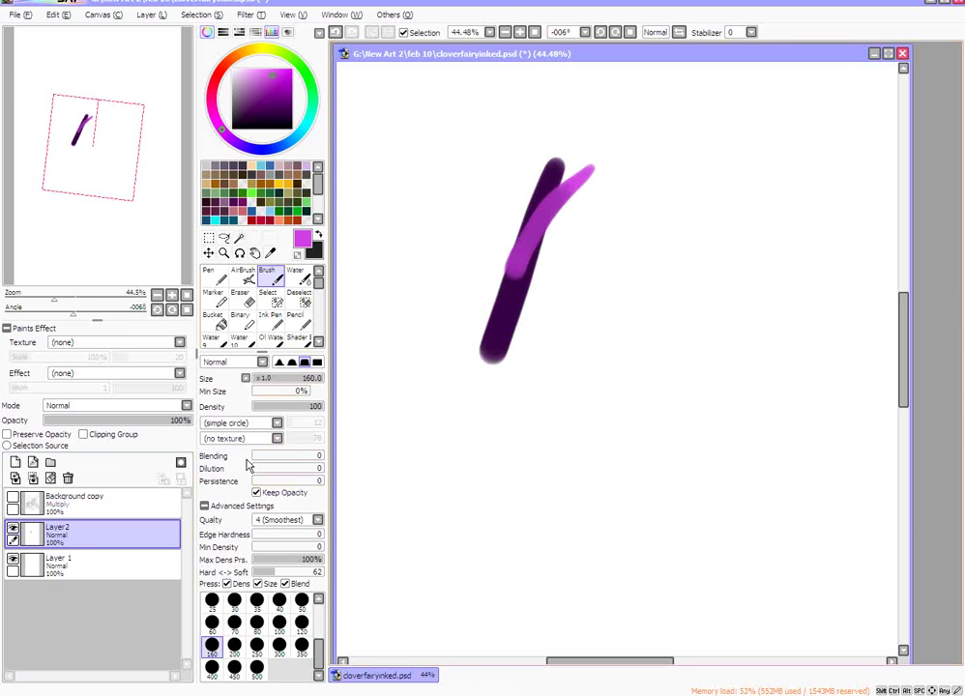
# With the Brush at size 70, work magenta into the lower dark purple stroke at Blending 56 and at Blending 85.
pyautogui.click(234, 622)
pyautogui.moveTo(518, 272); pyautogui.dragTo(490, 321)
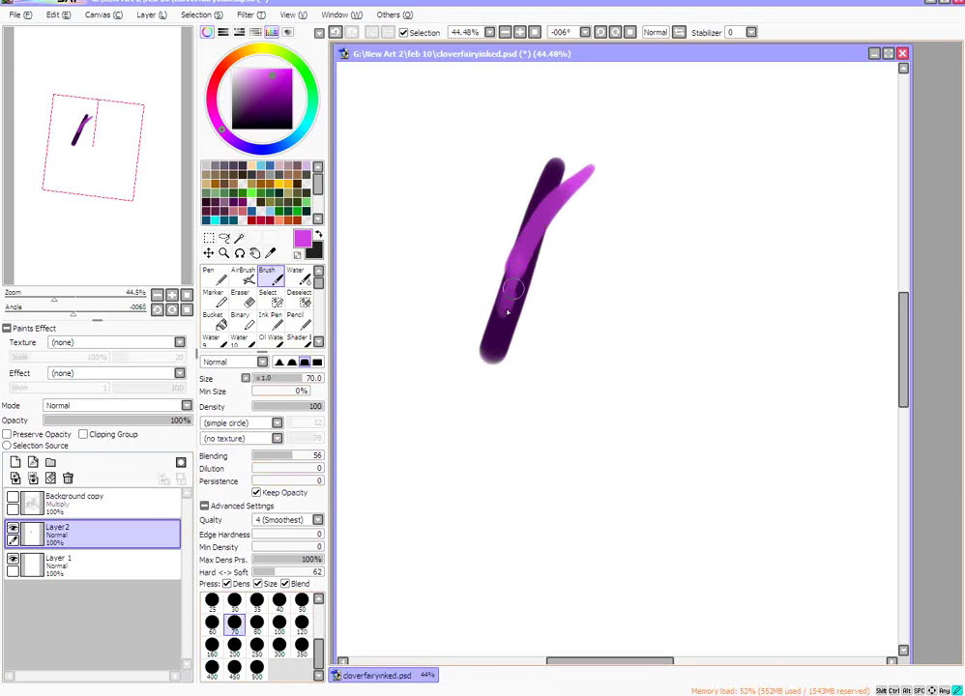
pyautogui.click(312, 457)
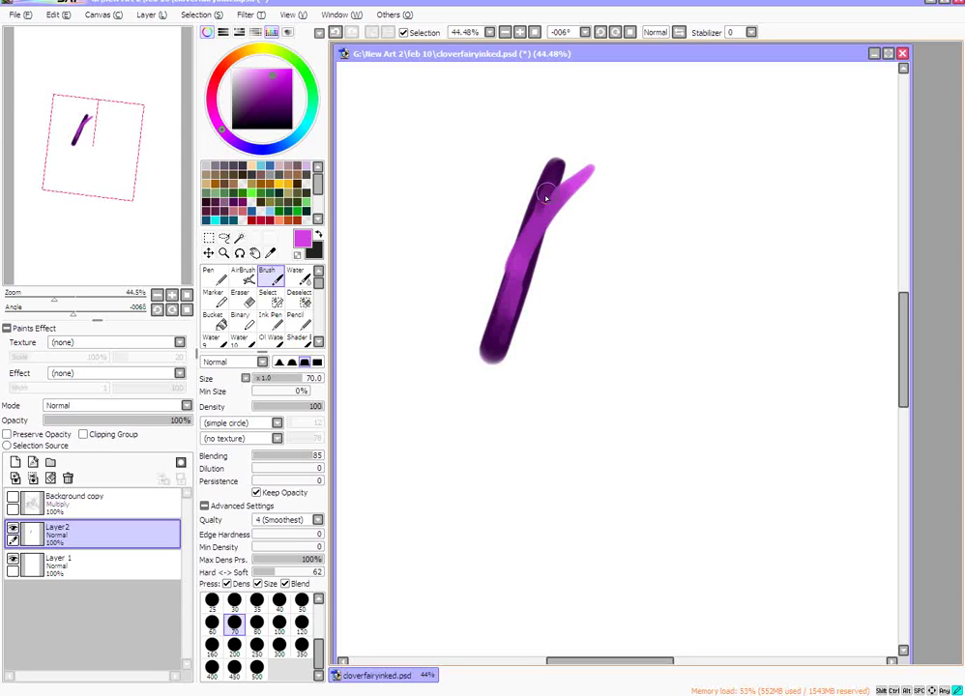
pyautogui.moveTo(55, 301); pyautogui.dragTo(65, 308)
pyautogui.moveTo(578, 667); pyautogui.dragTo(563, 668)
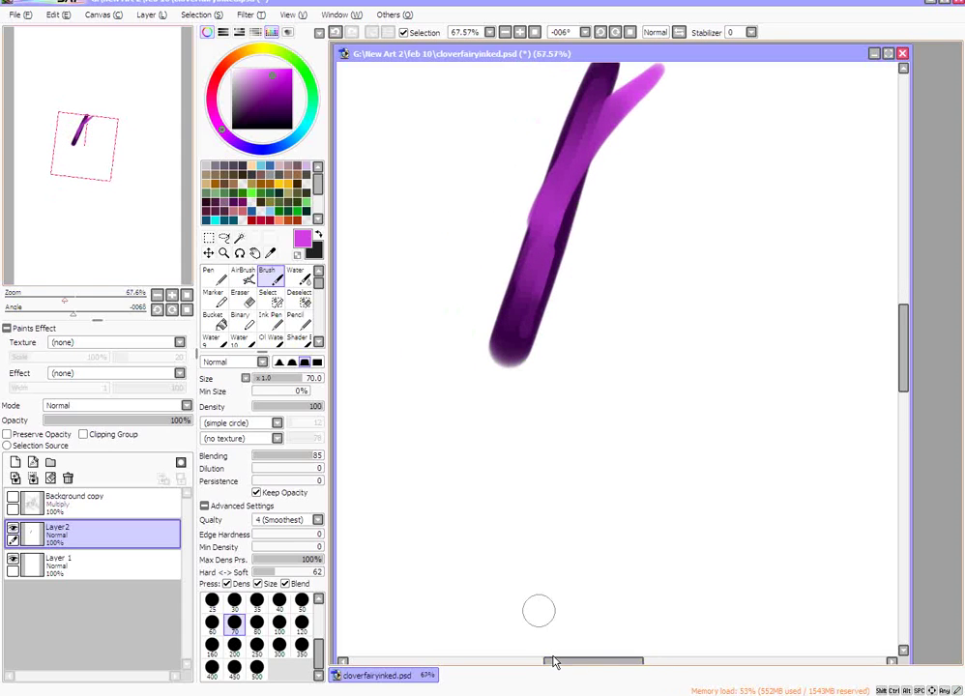
pyautogui.moveTo(527, 277)
pyautogui.mouseDown()
pyautogui.moveTo(511, 333)
pyautogui.moveTo(539, 312)
pyautogui.moveTo(568, 235)
pyautogui.mouseUp()
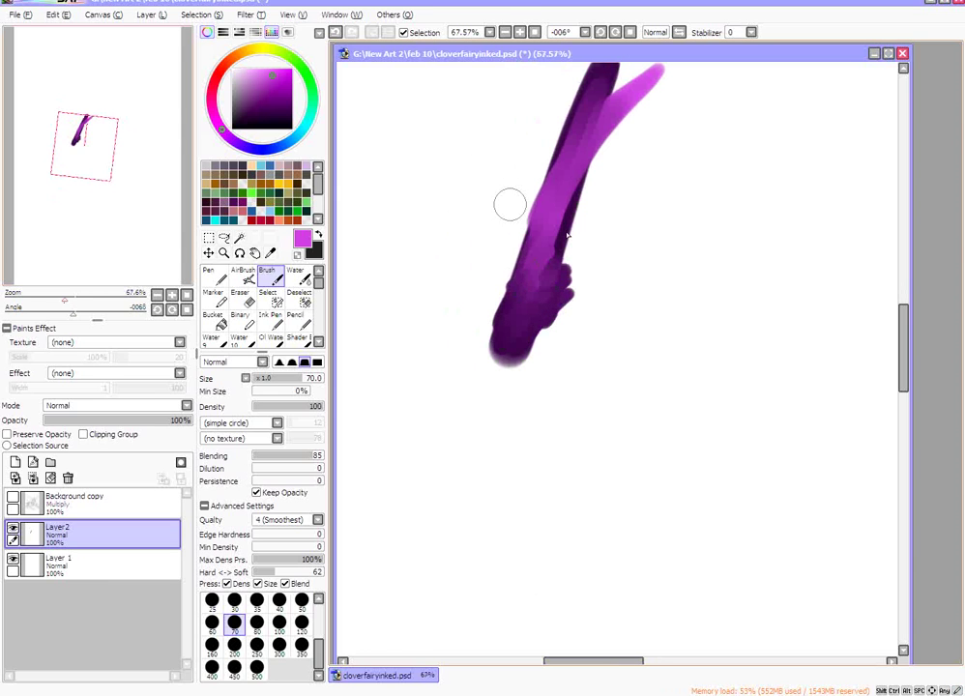
# Pick orange and paint over the lower end of the purple stroke at Blending 85 and again at Blending 19.
pyautogui.click(295, 182)
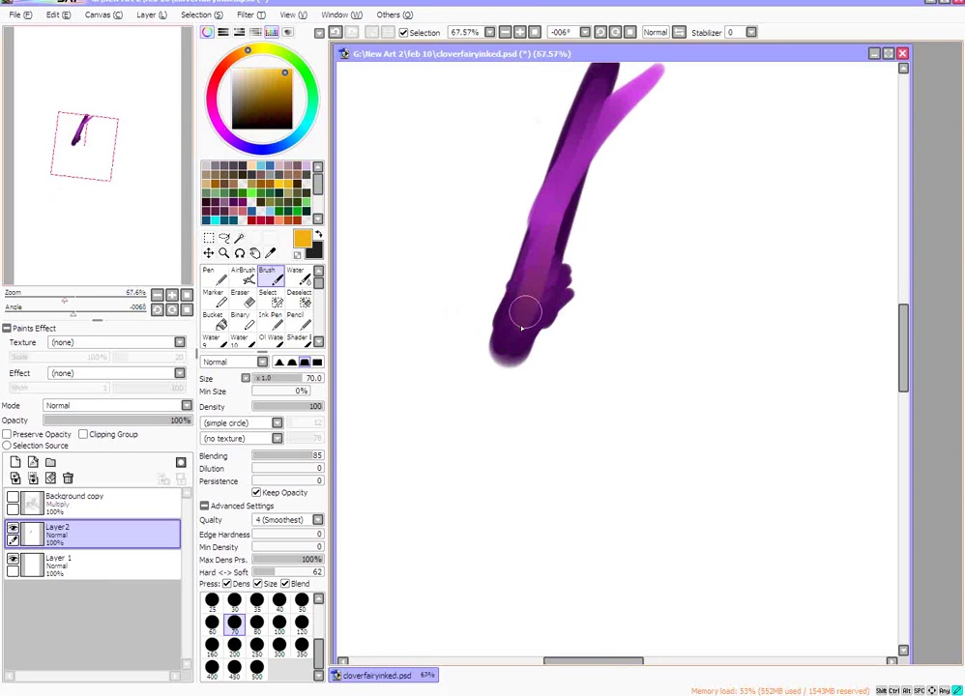
pyautogui.moveTo(522, 329)
pyautogui.mouseDown()
pyautogui.moveTo(543, 278)
pyautogui.moveTo(519, 322)
pyautogui.mouseUp()
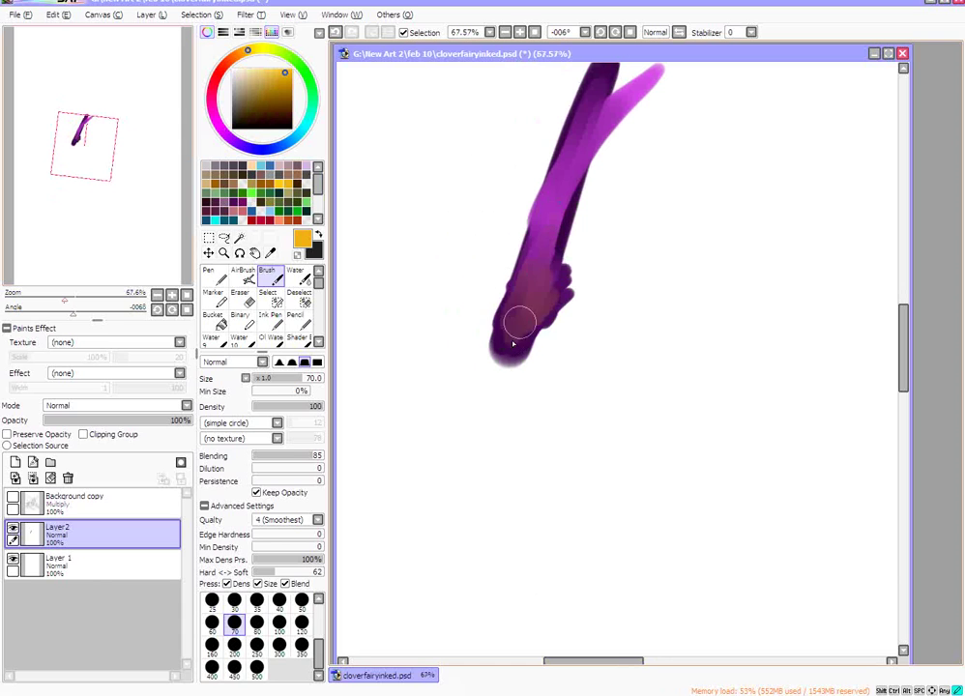
pyautogui.click(272, 457)
pyautogui.moveTo(513, 334)
pyautogui.mouseDown()
pyautogui.moveTo(556, 198)
pyautogui.moveTo(527, 315)
pyautogui.moveTo(519, 281)
pyautogui.moveTo(511, 334)
pyautogui.moveTo(529, 307)
pyautogui.mouseUp()
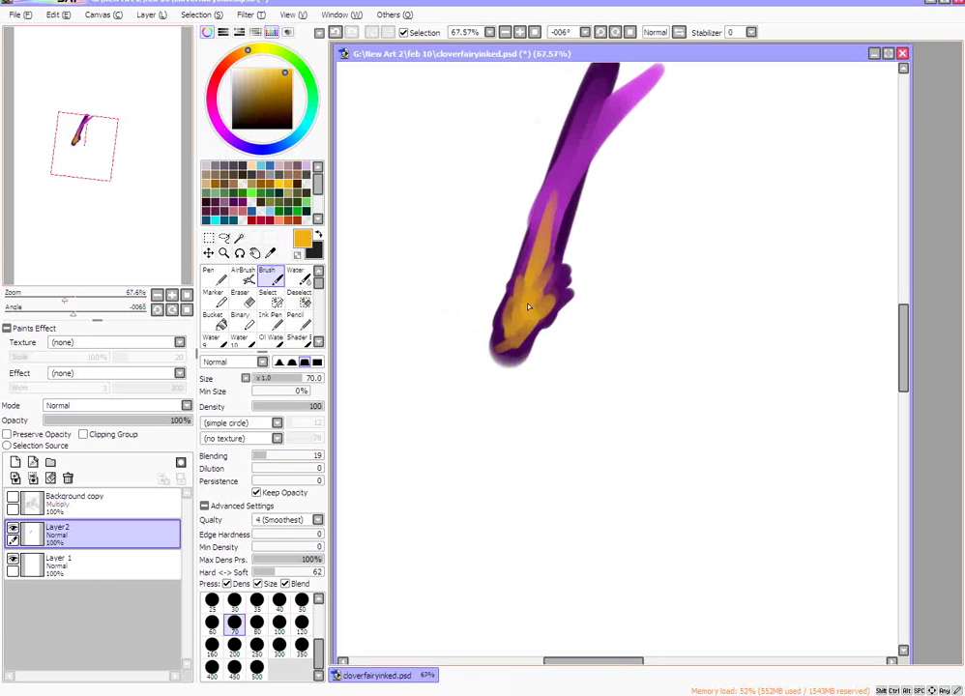
# Set Blending to 0 and Dilution to 52, and paint orange along the purple stroke and as crossing strokes on the blank area beside it.
pyautogui.moveTo(259, 474); pyautogui.dragTo(288, 468)
pyautogui.moveTo(527, 290)
pyautogui.mouseDown()
pyautogui.moveTo(561, 201)
pyautogui.moveTo(507, 332)
pyautogui.moveTo(538, 313)
pyautogui.moveTo(539, 264)
pyautogui.moveTo(565, 189)
pyautogui.mouseUp()
pyautogui.moveTo(735, 203); pyautogui.dragTo(638, 392)
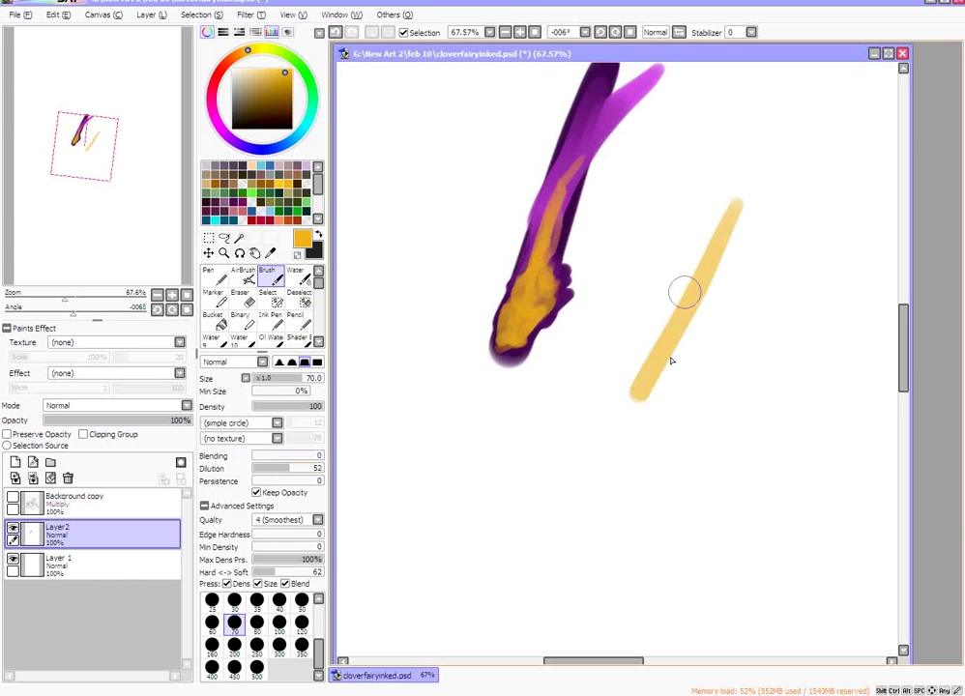
pyautogui.moveTo(661, 230)
pyautogui.mouseDown()
pyautogui.moveTo(666, 331)
pyautogui.moveTo(664, 277)
pyautogui.moveTo(682, 381)
pyautogui.moveTo(741, 277)
pyautogui.moveTo(690, 366)
pyautogui.mouseUp()
pyautogui.moveTo(721, 338); pyautogui.dragTo(684, 373)
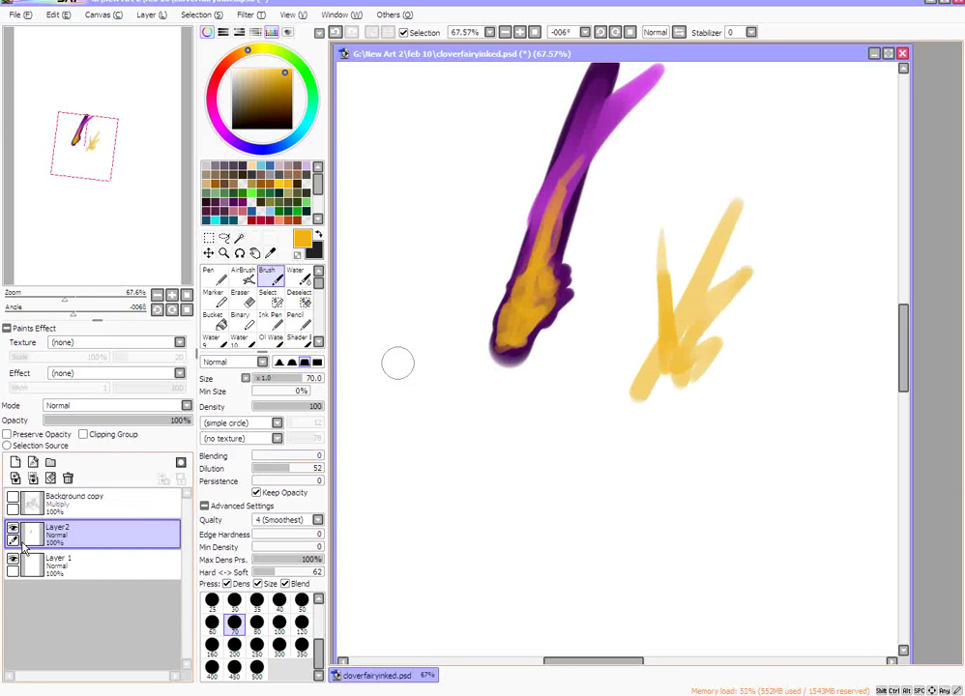
pyautogui.moveTo(678, 184); pyautogui.dragTo(673, 286)
pyautogui.moveTo(689, 232)
pyautogui.mouseDown()
pyautogui.moveTo(715, 158)
pyautogui.moveTo(740, 145)
pyautogui.mouseUp()
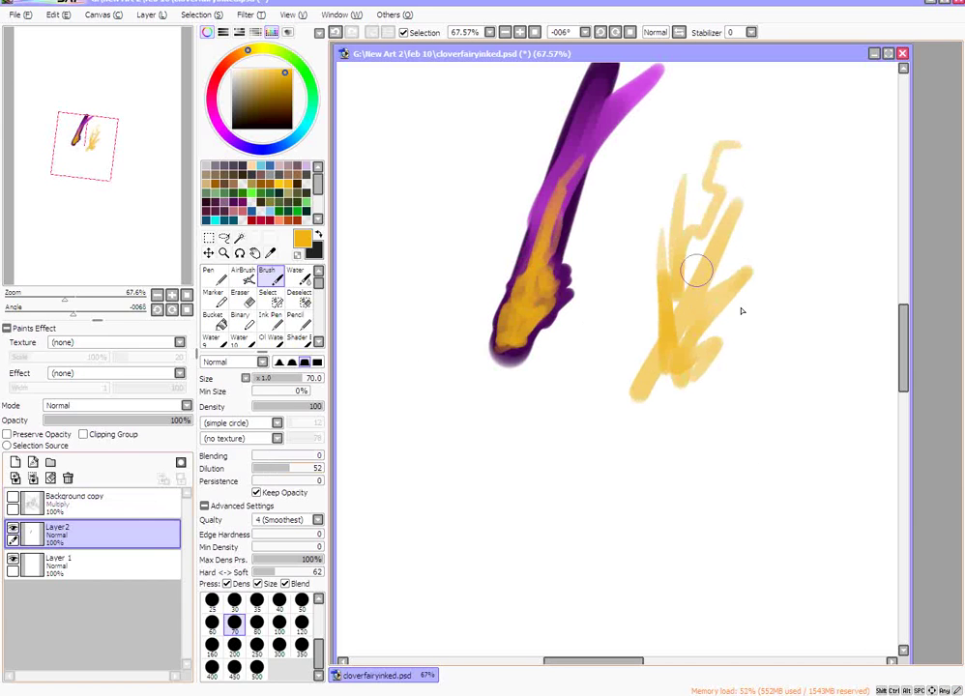
# Set the Brush size to 80 and Dilution to 96, and spread the crossing orange strokes into a broad pale wash.
pyautogui.click(256, 622)
pyautogui.moveTo(601, 393)
pyautogui.mouseDown()
pyautogui.moveTo(664, 349)
pyautogui.moveTo(660, 168)
pyautogui.moveTo(619, 387)
pyautogui.mouseUp()
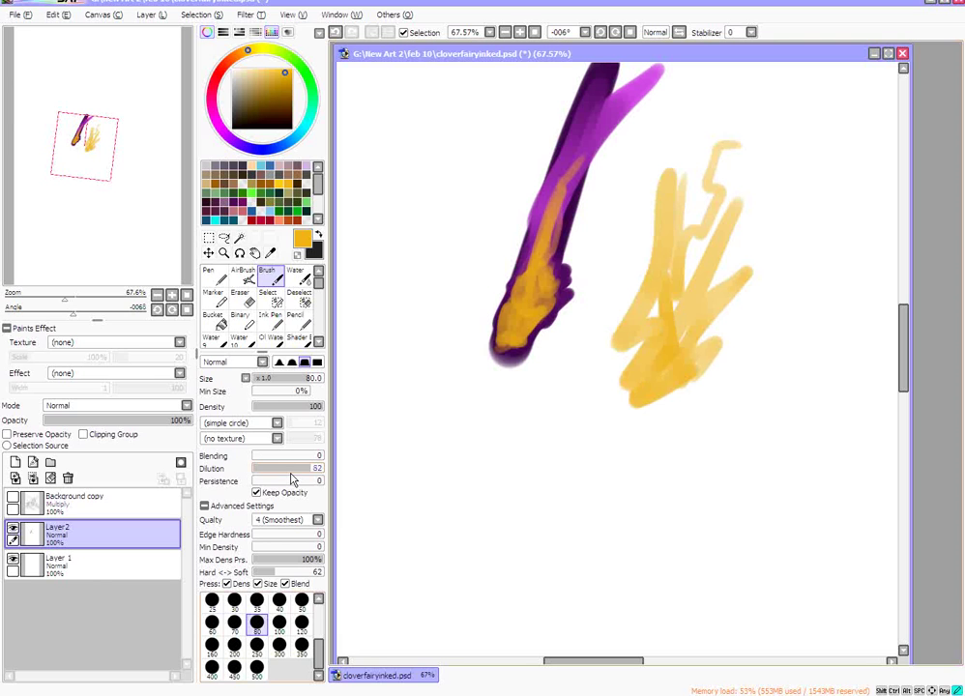
pyautogui.moveTo(291, 472); pyautogui.dragTo(320, 472)
pyautogui.moveTo(663, 387)
pyautogui.mouseDown()
pyautogui.moveTo(630, 416)
pyautogui.moveTo(646, 340)
pyautogui.moveTo(638, 286)
pyautogui.moveTo(661, 192)
pyautogui.moveTo(660, 282)
pyautogui.moveTo(681, 244)
pyautogui.moveTo(705, 261)
pyautogui.moveTo(746, 207)
pyautogui.moveTo(676, 199)
pyautogui.moveTo(660, 293)
pyautogui.moveTo(629, 325)
pyautogui.moveTo(674, 398)
pyautogui.moveTo(721, 349)
pyautogui.moveTo(607, 369)
pyautogui.moveTo(641, 284)
pyautogui.mouseUp()
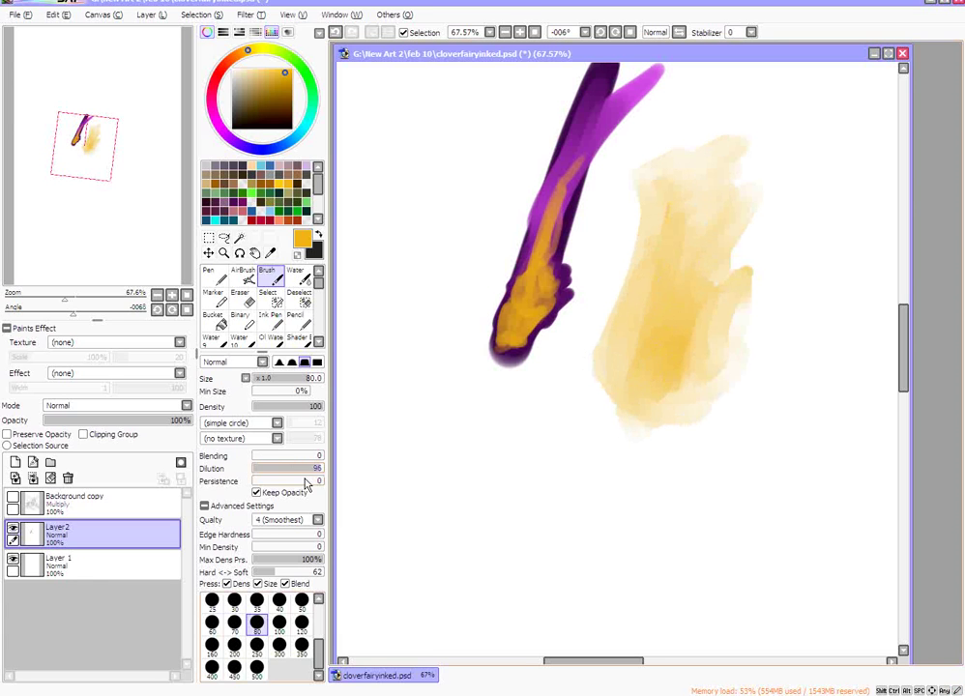
# Set Dilution to 18 and paint solid orange zigzags below the pale wash and a filled diamond-shaped patch beside the purple stroke.
pyautogui.moveTo(305, 471); pyautogui.dragTo(265, 471)
pyautogui.moveTo(627, 447)
pyautogui.mouseDown()
pyautogui.moveTo(646, 415)
pyautogui.moveTo(677, 418)
pyautogui.moveTo(694, 448)
pyautogui.moveTo(643, 401)
pyautogui.moveTo(630, 462)
pyautogui.mouseUp()
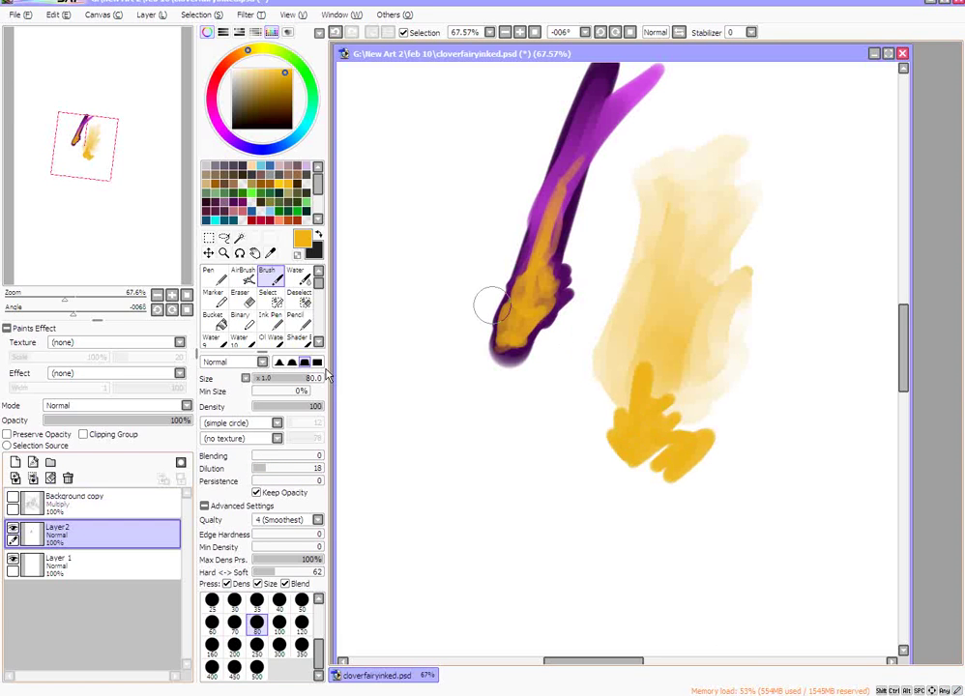
pyautogui.moveTo(464, 159)
pyautogui.mouseDown()
pyautogui.moveTo(441, 233)
pyautogui.moveTo(447, 250)
pyautogui.moveTo(496, 181)
pyautogui.moveTo(465, 145)
pyautogui.moveTo(411, 192)
pyautogui.moveTo(445, 272)
pyautogui.moveTo(416, 209)
pyautogui.mouseUp()
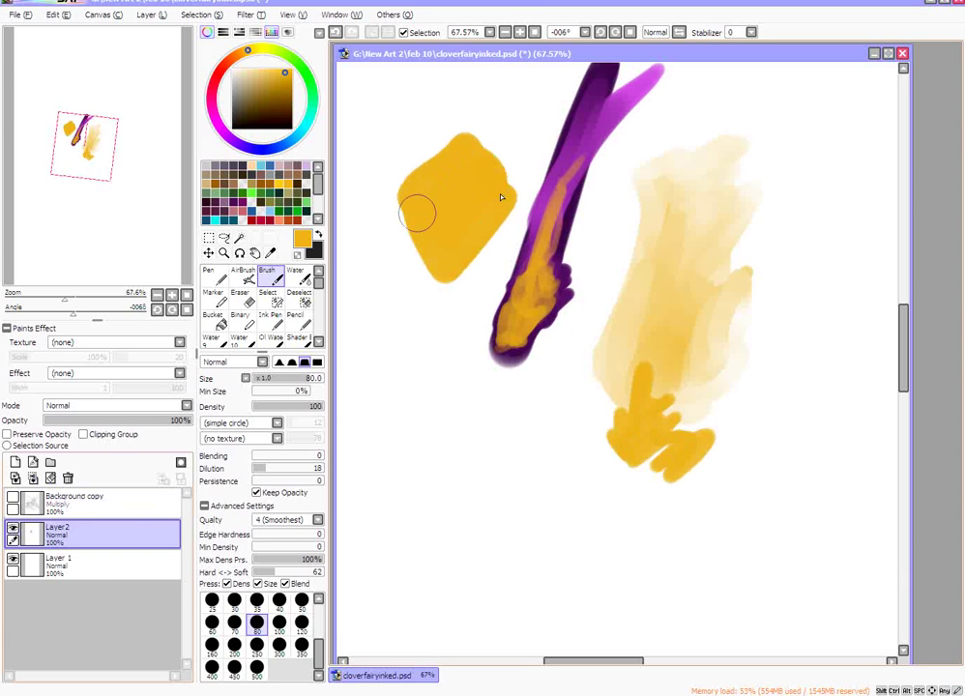
# Add a new layer and paint a dark green stroke running from above the orange patch into its middle.
pyautogui.click(16, 463)
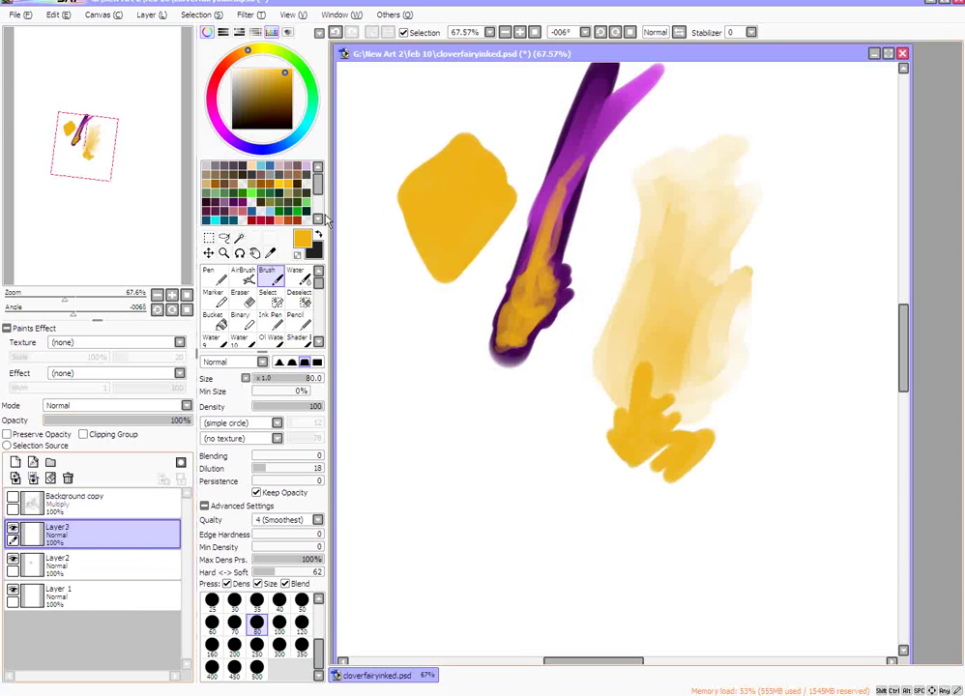
pyautogui.click(290, 209)
pyautogui.moveTo(421, 128); pyautogui.dragTo(453, 219)
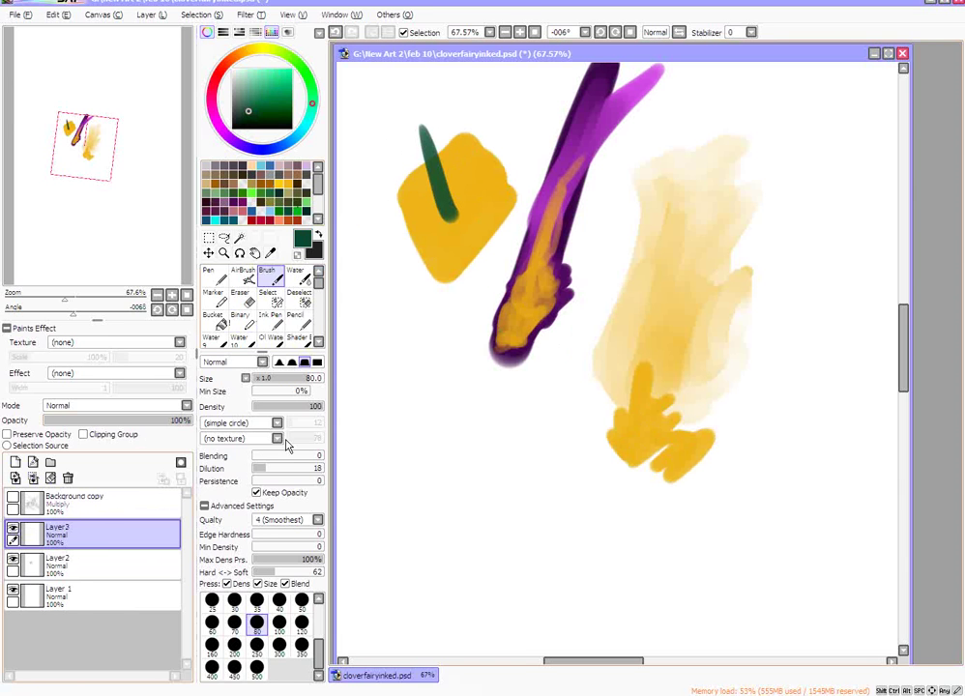
# Set the Brush to Dilution 87 and size 70, and spread the green across the orange patch.
pyautogui.moveTo(435, 160)
pyautogui.mouseDown()
pyautogui.moveTo(464, 206)
pyautogui.moveTo(451, 223)
pyautogui.moveTo(450, 180)
pyautogui.mouseUp()
pyautogui.click(232, 625)
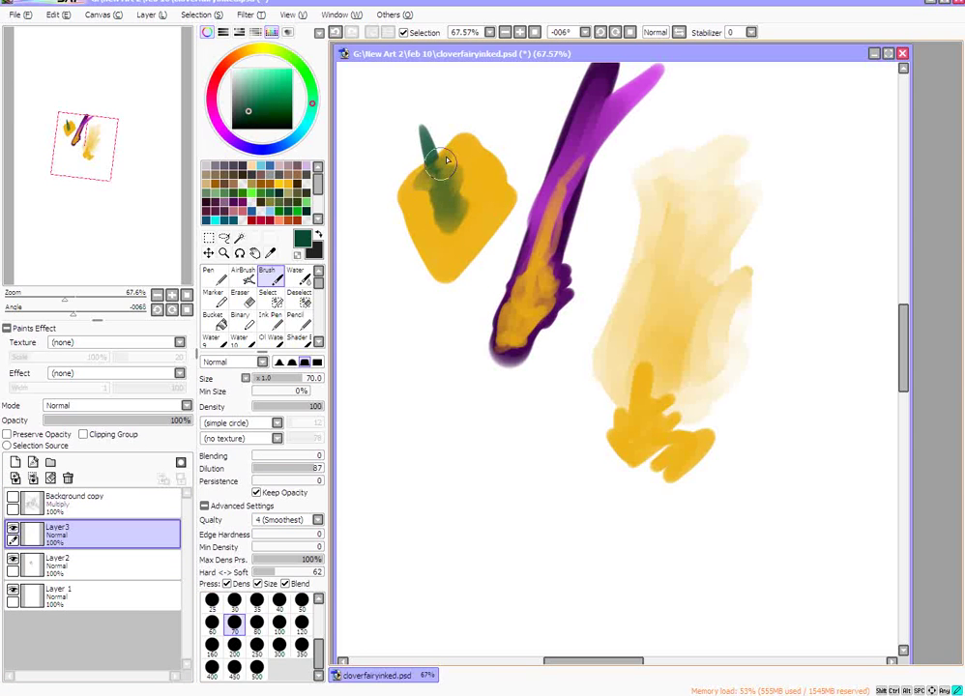
pyautogui.moveTo(444, 160)
pyautogui.mouseDown()
pyautogui.moveTo(435, 192)
pyautogui.moveTo(455, 191)
pyautogui.moveTo(424, 197)
pyautogui.moveTo(442, 228)
pyautogui.moveTo(459, 224)
pyautogui.moveTo(472, 181)
pyautogui.mouseUp()
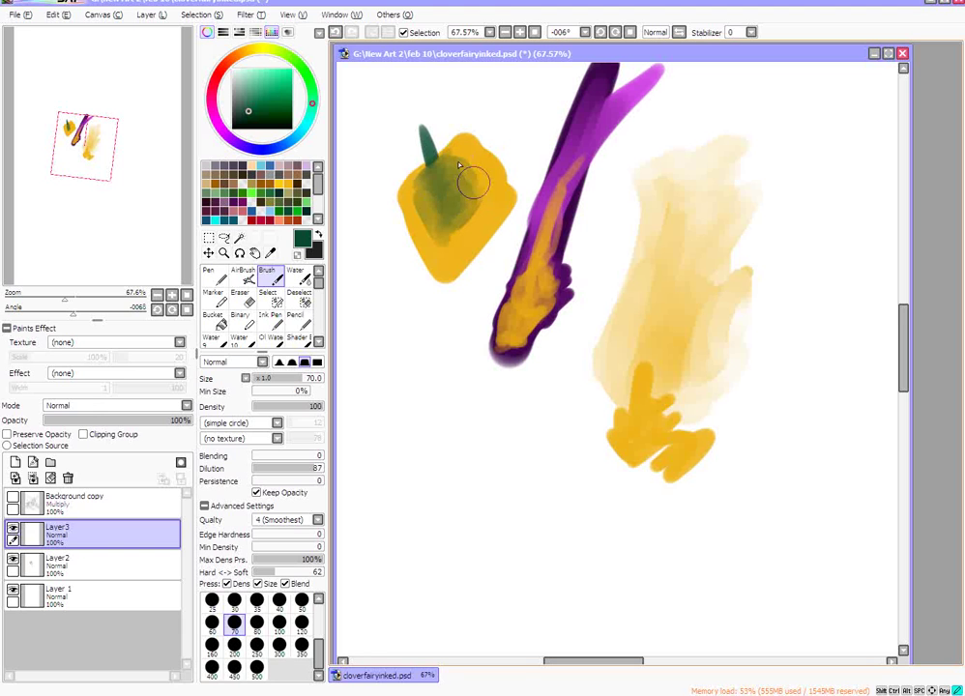
# Set Layer3's mode to Multiply and shade more green over the orange patch, ending with Dilution 78 and Density 31.
pyautogui.click(97, 406)
pyautogui.click(58, 428)
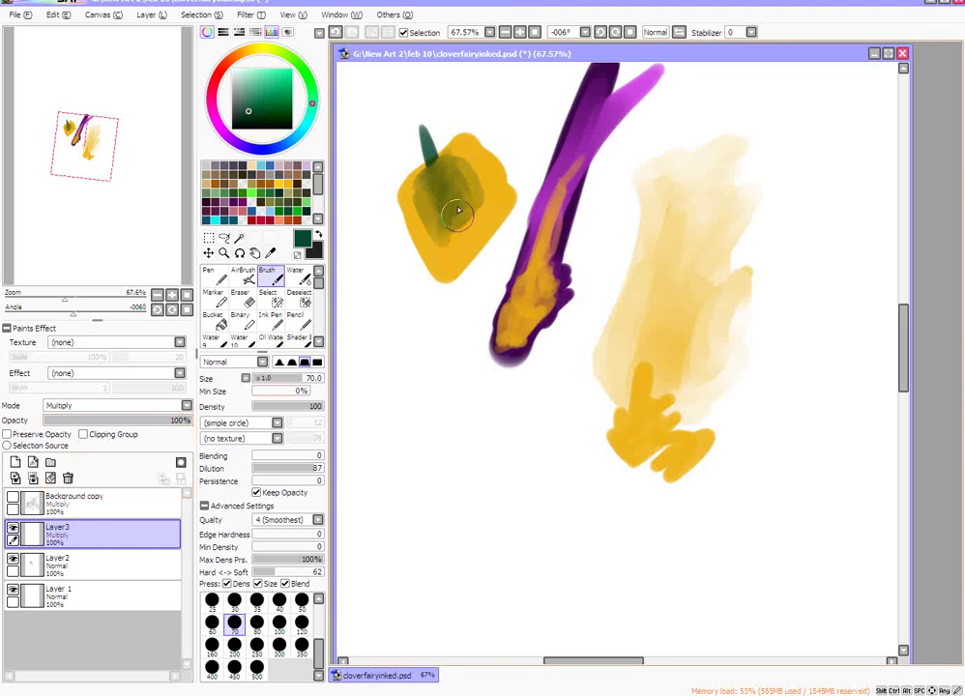
pyautogui.moveTo(459, 210)
pyautogui.mouseDown()
pyautogui.moveTo(442, 214)
pyautogui.moveTo(444, 186)
pyautogui.moveTo(407, 190)
pyautogui.moveTo(410, 212)
pyautogui.moveTo(432, 218)
pyautogui.moveTo(456, 182)
pyautogui.moveTo(440, 168)
pyautogui.moveTo(448, 206)
pyautogui.moveTo(427, 220)
pyautogui.moveTo(437, 261)
pyautogui.moveTo(490, 212)
pyautogui.moveTo(471, 260)
pyautogui.moveTo(443, 213)
pyautogui.moveTo(461, 175)
pyautogui.moveTo(496, 171)
pyautogui.moveTo(497, 180)
pyautogui.mouseUp()
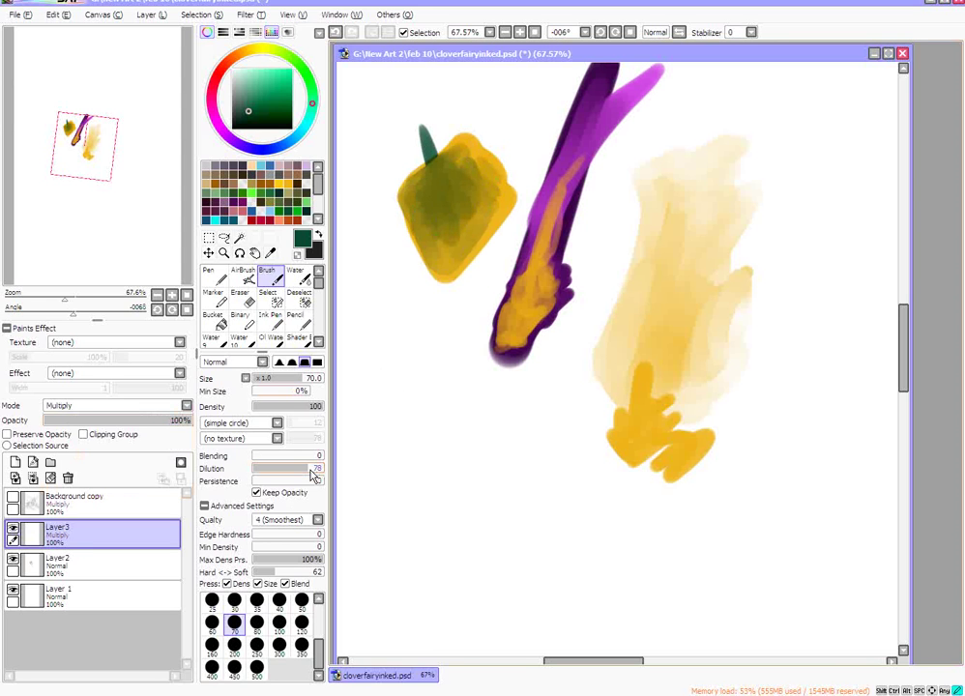
pyautogui.moveTo(315, 407); pyautogui.dragTo(310, 413)
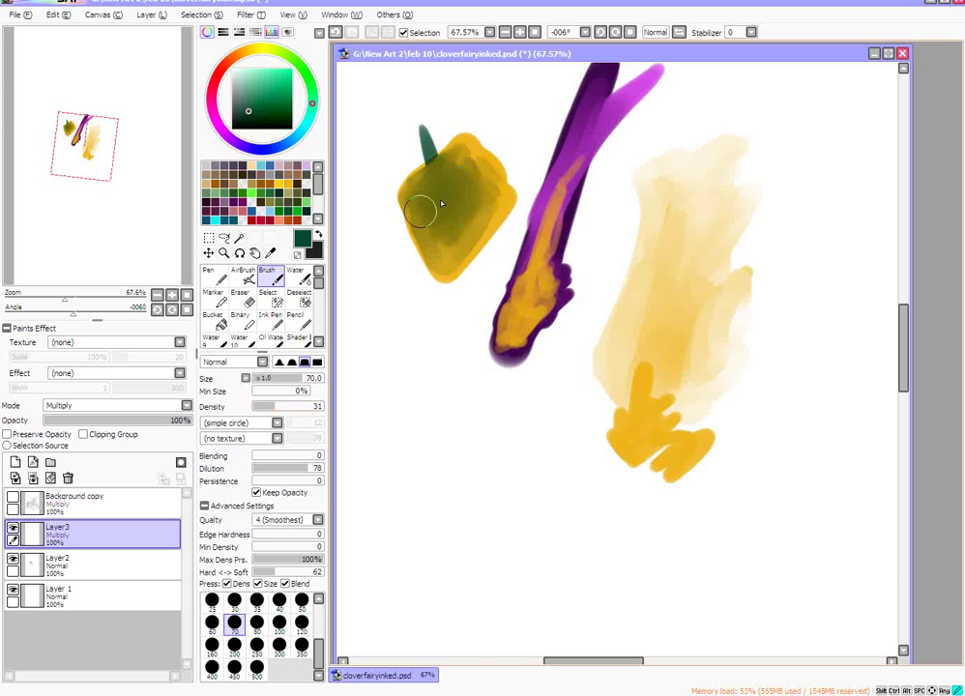
pyautogui.moveTo(442, 204); pyautogui.dragTo(441, 243)
# Switch to the Water brush at size 160 and paint soft green around the orange patch, and at Dilution 0 over the purple stroke's lower end.
pyautogui.click(301, 275)
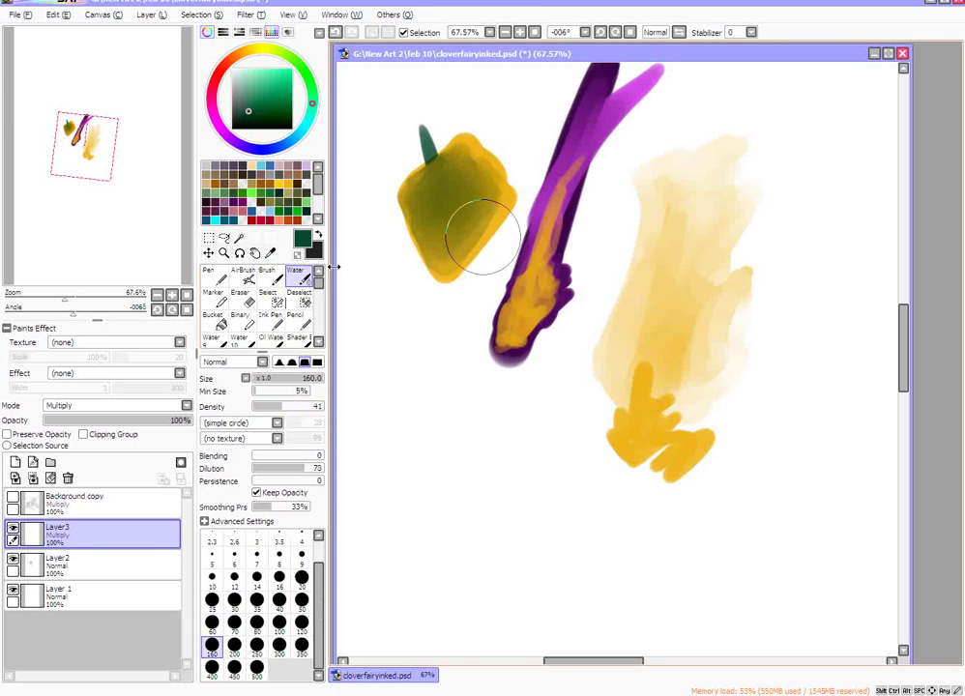
pyautogui.moveTo(482, 195)
pyautogui.mouseDown()
pyautogui.moveTo(442, 211)
pyautogui.moveTo(457, 259)
pyautogui.moveTo(491, 219)
pyautogui.mouseUp()
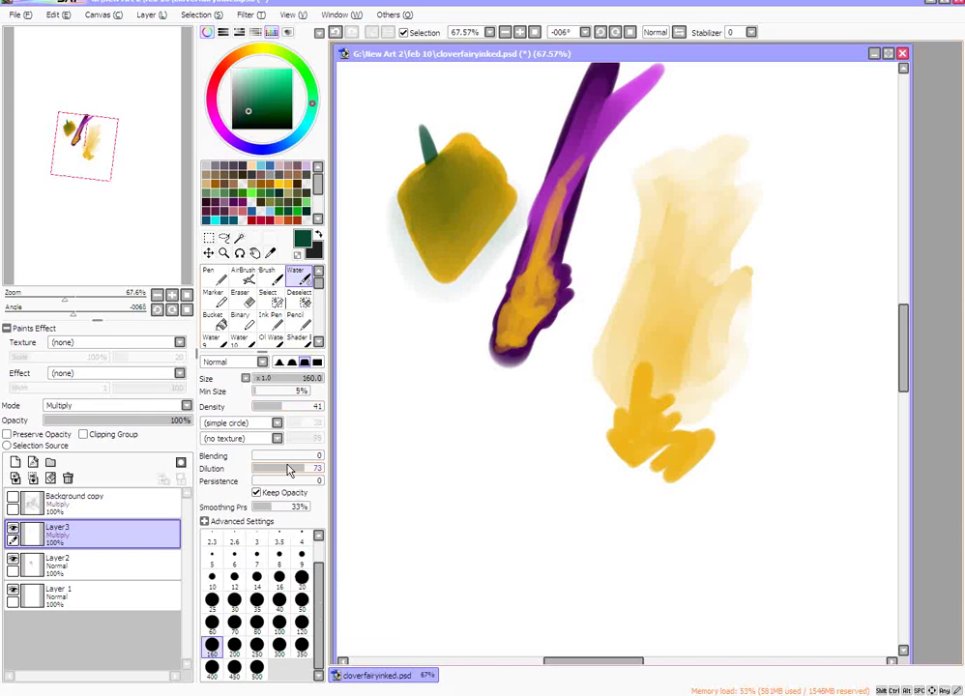
pyautogui.moveTo(303, 471); pyautogui.dragTo(272, 457)
pyautogui.moveTo(528, 341); pyautogui.dragTo(499, 390)
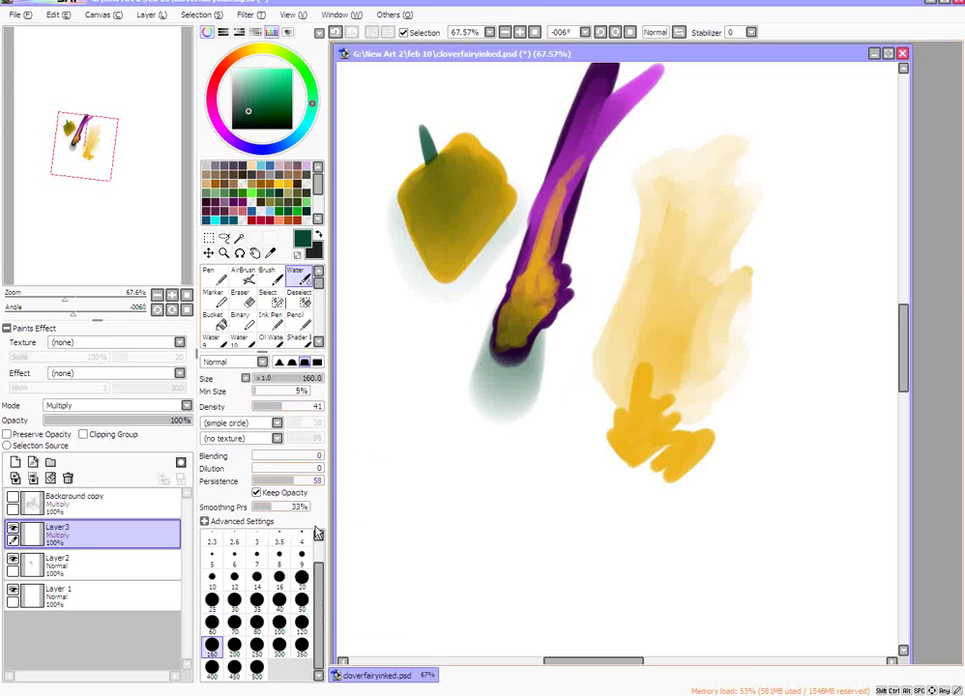
# Set the Water brush to Persistence 0, Density 100 and size 50, and paint solid green scribbles below and beside the existing strokes.
pyautogui.moveTo(280, 491); pyautogui.dragTo(256, 493)
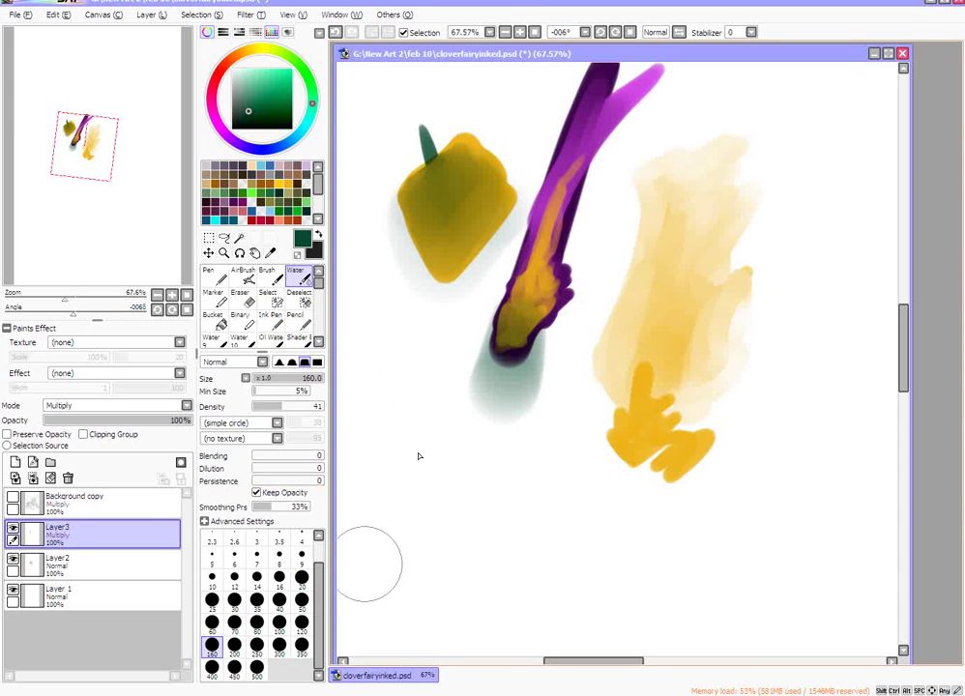
pyautogui.moveTo(278, 412); pyautogui.dragTo(356, 409)
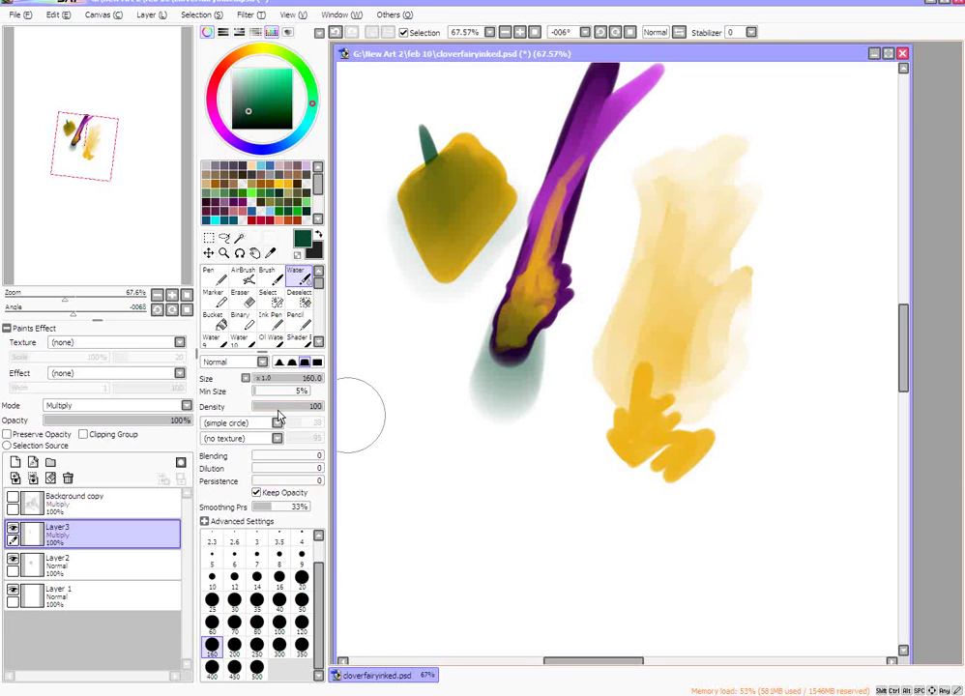
pyautogui.click(302, 599)
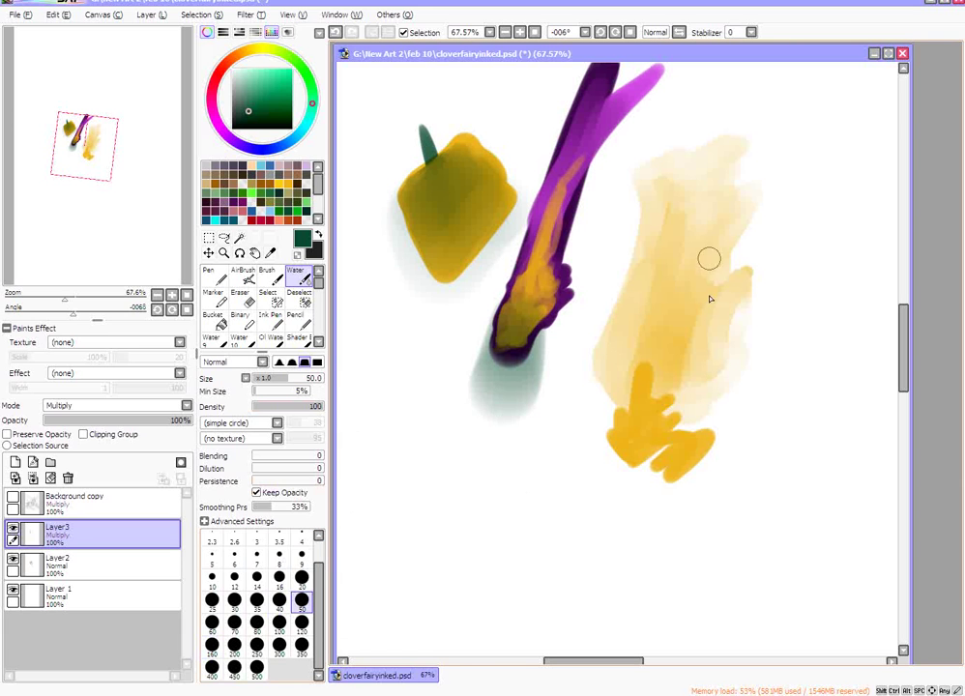
pyautogui.moveTo(397, 344)
pyautogui.mouseDown()
pyautogui.moveTo(411, 460)
pyautogui.moveTo(442, 440)
pyautogui.moveTo(432, 371)
pyautogui.moveTo(518, 496)
pyautogui.moveTo(757, 527)
pyautogui.mouseUp()
pyautogui.moveTo(759, 375)
pyautogui.mouseDown()
pyautogui.moveTo(779, 312)
pyautogui.moveTo(799, 143)
pyautogui.mouseUp()
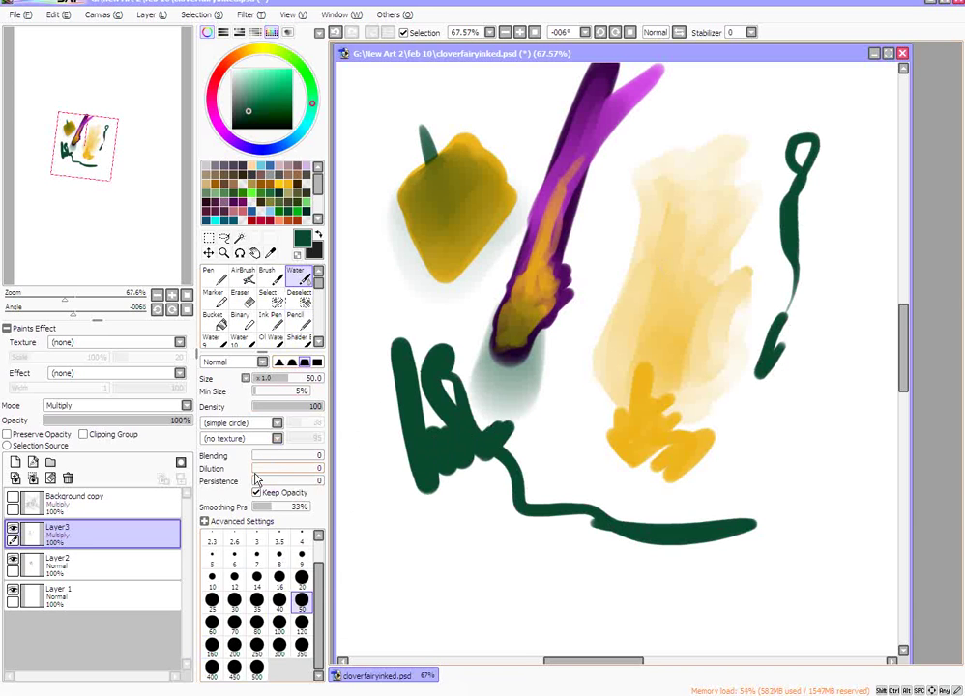
# Set Dilution to 89 and paint a translucent wash over the lower green scribble and along the edge of the pale orange wash.
pyautogui.click(299, 468)
pyautogui.click(311, 468)
pyautogui.moveTo(513, 455)
pyautogui.mouseDown()
pyautogui.moveTo(482, 443)
pyautogui.moveTo(499, 416)
pyautogui.moveTo(469, 415)
pyautogui.moveTo(514, 424)
pyautogui.moveTo(493, 452)
pyautogui.moveTo(495, 467)
pyautogui.moveTo(523, 464)
pyautogui.moveTo(470, 456)
pyautogui.moveTo(464, 476)
pyautogui.moveTo(470, 464)
pyautogui.moveTo(442, 479)
pyautogui.moveTo(464, 474)
pyautogui.moveTo(436, 461)
pyautogui.moveTo(471, 453)
pyautogui.moveTo(467, 468)
pyautogui.moveTo(424, 491)
pyautogui.moveTo(404, 445)
pyautogui.moveTo(445, 428)
pyautogui.moveTo(432, 396)
pyautogui.moveTo(412, 381)
pyautogui.moveTo(401, 333)
pyautogui.moveTo(407, 468)
pyautogui.moveTo(416, 375)
pyautogui.moveTo(441, 344)
pyautogui.moveTo(407, 339)
pyautogui.moveTo(458, 335)
pyautogui.moveTo(447, 385)
pyautogui.moveTo(498, 423)
pyautogui.mouseUp()
pyautogui.moveTo(737, 522)
pyautogui.mouseDown()
pyautogui.moveTo(628, 521)
pyautogui.moveTo(571, 499)
pyautogui.moveTo(528, 497)
pyautogui.moveTo(528, 457)
pyautogui.moveTo(540, 495)
pyautogui.moveTo(577, 493)
pyautogui.moveTo(534, 471)
pyautogui.moveTo(606, 502)
pyautogui.moveTo(555, 478)
pyautogui.moveTo(521, 443)
pyautogui.moveTo(514, 408)
pyautogui.moveTo(460, 373)
pyautogui.mouseUp()
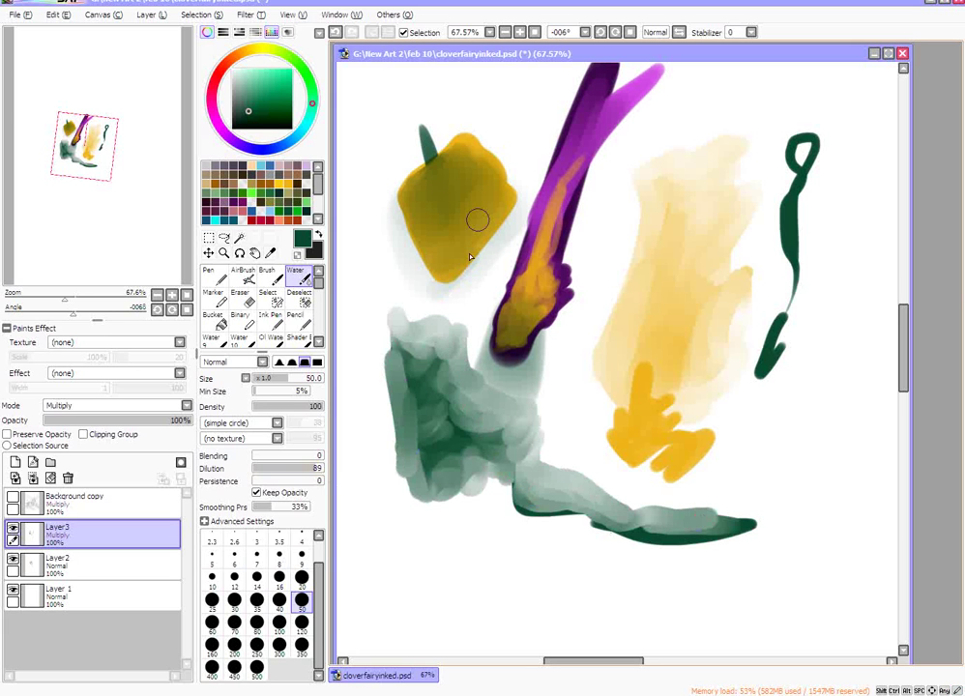
pyautogui.moveTo(635, 409)
pyautogui.mouseDown()
pyautogui.moveTo(599, 459)
pyautogui.moveTo(585, 426)
pyautogui.moveTo(592, 373)
pyautogui.mouseUp()
# Set the Water brush to Blending 85 and Dilution 26, and paint green between the purple stroke's lower end and the orange scribble.
pyautogui.click(277, 456)
pyautogui.click(271, 469)
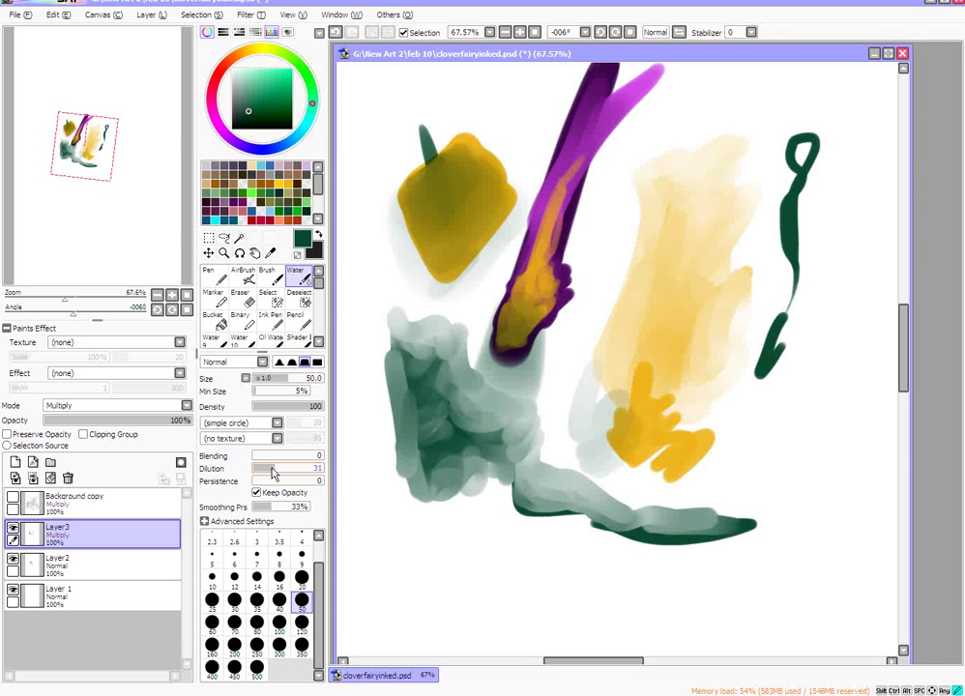
pyautogui.click(312, 456)
pyautogui.moveTo(602, 447)
pyautogui.mouseDown()
pyautogui.moveTo(629, 418)
pyautogui.moveTo(605, 425)
pyautogui.moveTo(609, 437)
pyautogui.moveTo(588, 380)
pyautogui.moveTo(569, 432)
pyautogui.moveTo(583, 375)
pyautogui.moveTo(564, 417)
pyautogui.moveTo(571, 367)
pyautogui.moveTo(538, 317)
pyautogui.moveTo(582, 384)
pyautogui.mouseUp()
# Switch to bright green at size 100 and blend over the middle of the purple stroke on Layer2.
pyautogui.click(236, 186)
pyautogui.click(279, 623)
pyautogui.click(58, 563)
pyautogui.moveTo(498, 283)
pyautogui.mouseDown()
pyautogui.moveTo(541, 277)
pyautogui.moveTo(528, 263)
pyautogui.moveTo(565, 192)
pyautogui.moveTo(543, 202)
pyautogui.moveTo(575, 275)
pyautogui.mouseUp()
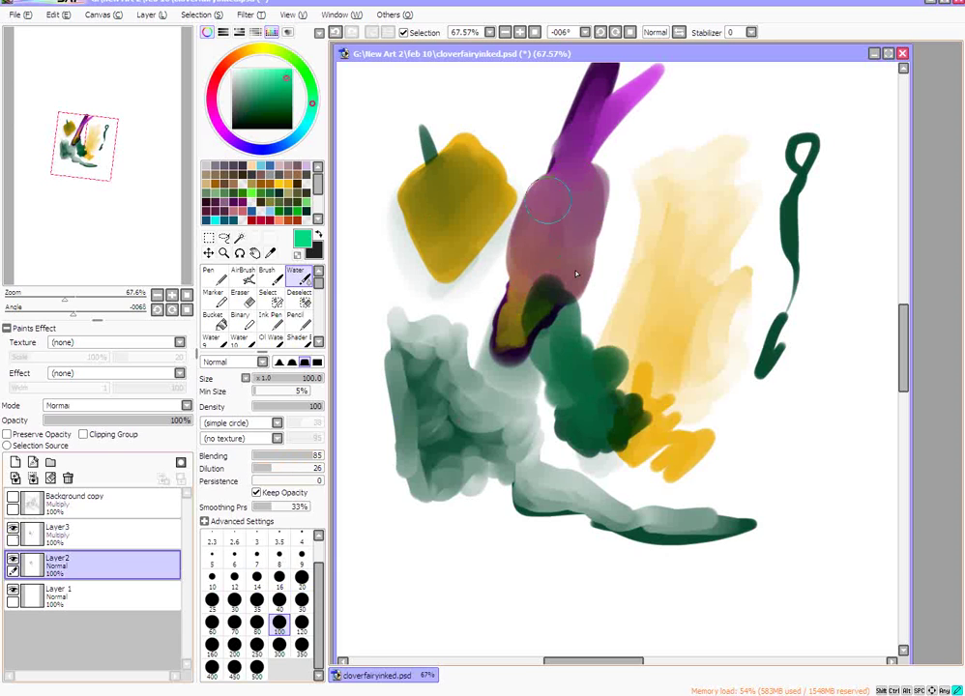
pyautogui.moveTo(549, 198); pyautogui.dragTo(548, 160)
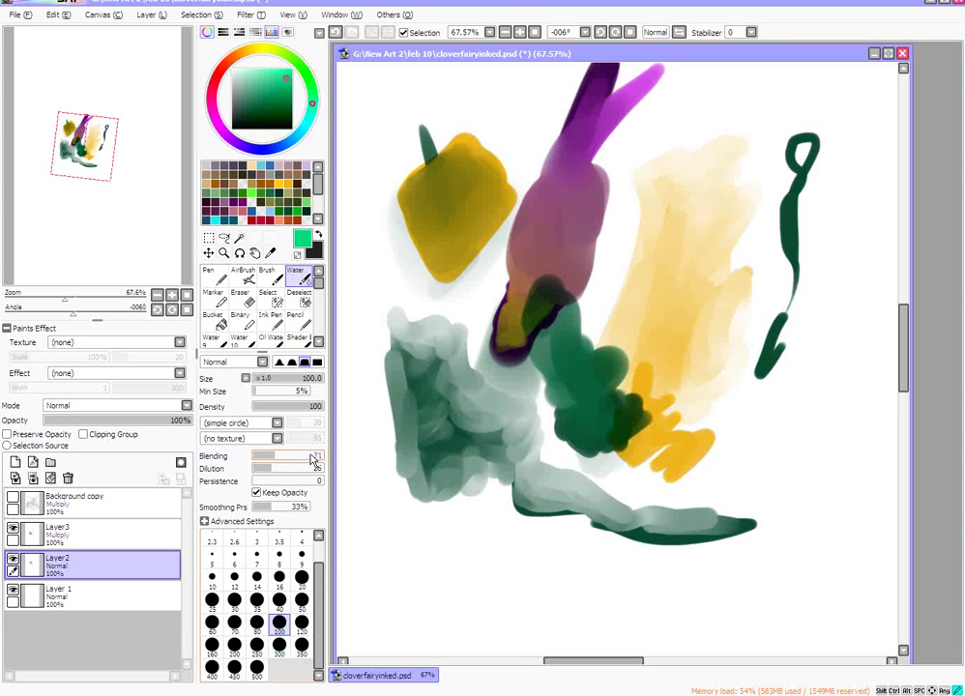
# Set the Water brush's Blending and Dilution to 0 and its size to 160.
pyautogui.moveTo(314, 461); pyautogui.dragTo(246, 456)
pyautogui.click(259, 470)
pyautogui.moveTo(257, 469); pyautogui.dragTo(245, 476)
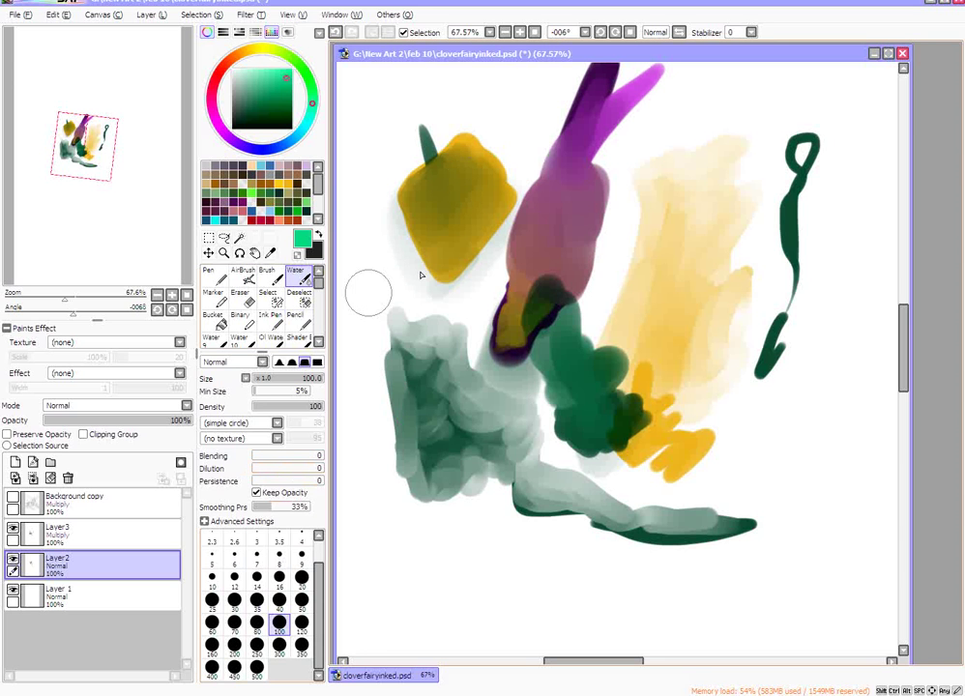
pyautogui.click(212, 646)
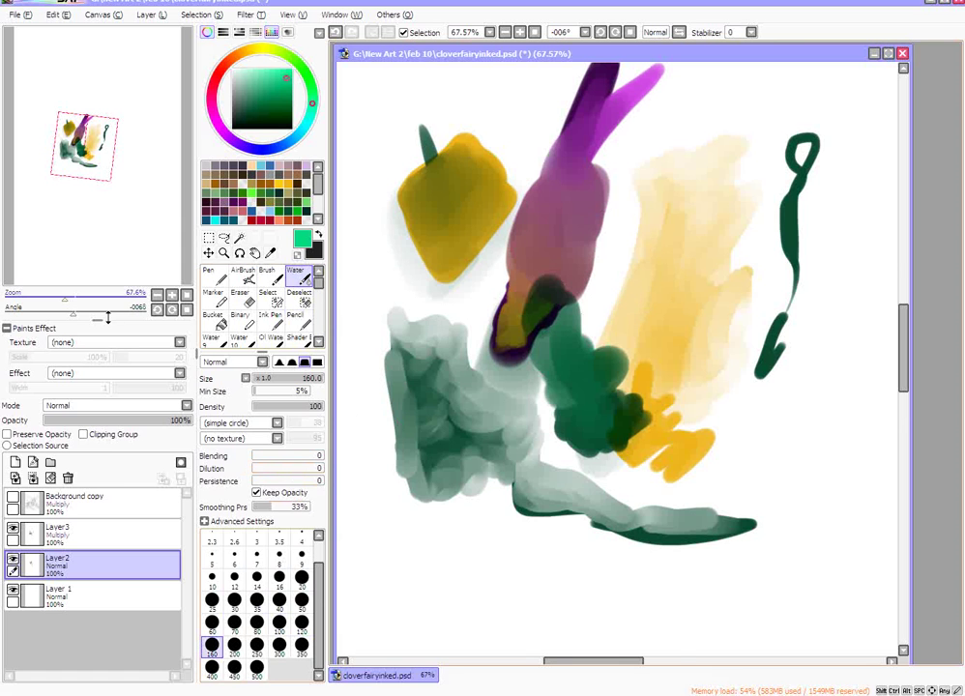
pyautogui.moveTo(65, 305); pyautogui.dragTo(41, 300)
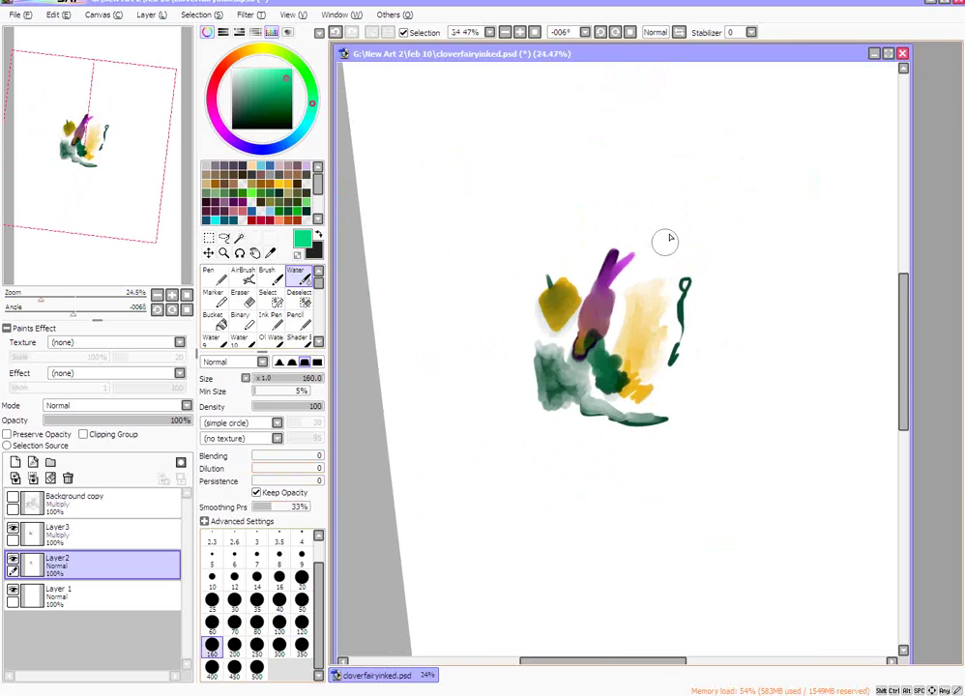
pyautogui.scroll(4, 901, 325)
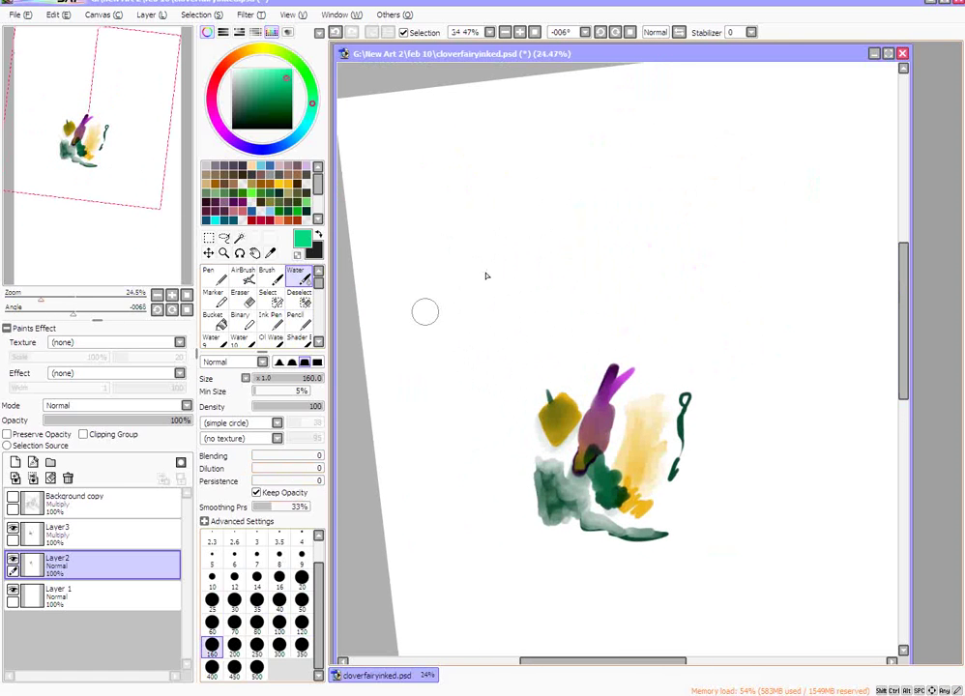
# Create a new WaterCol tool in the empty slot after the last custom brush.
pyautogui.scroll(-3, 320, 290)
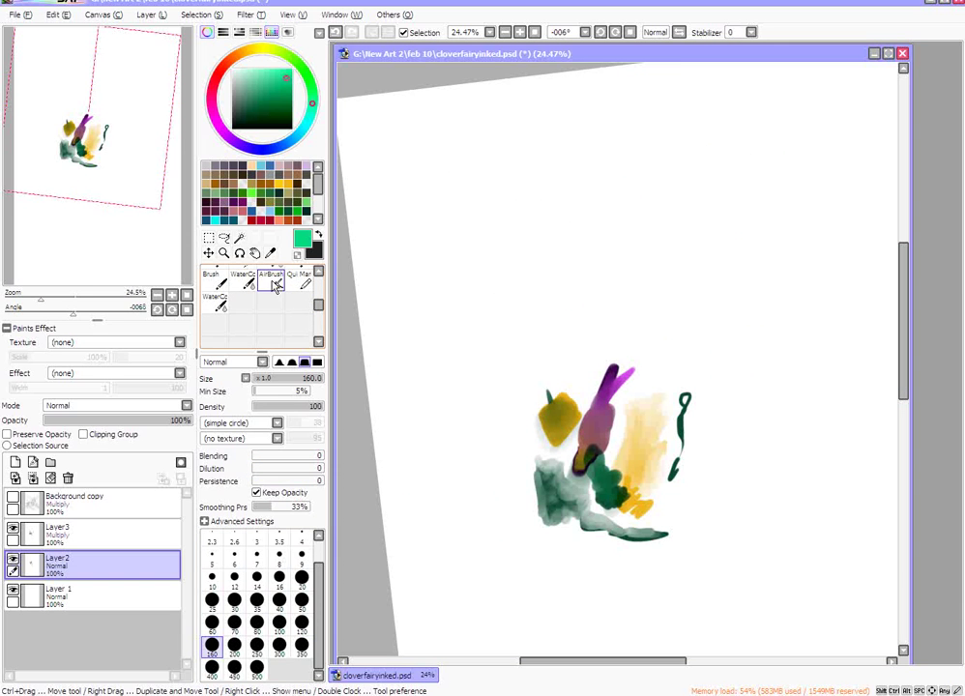
pyautogui.rightClick(245, 315)
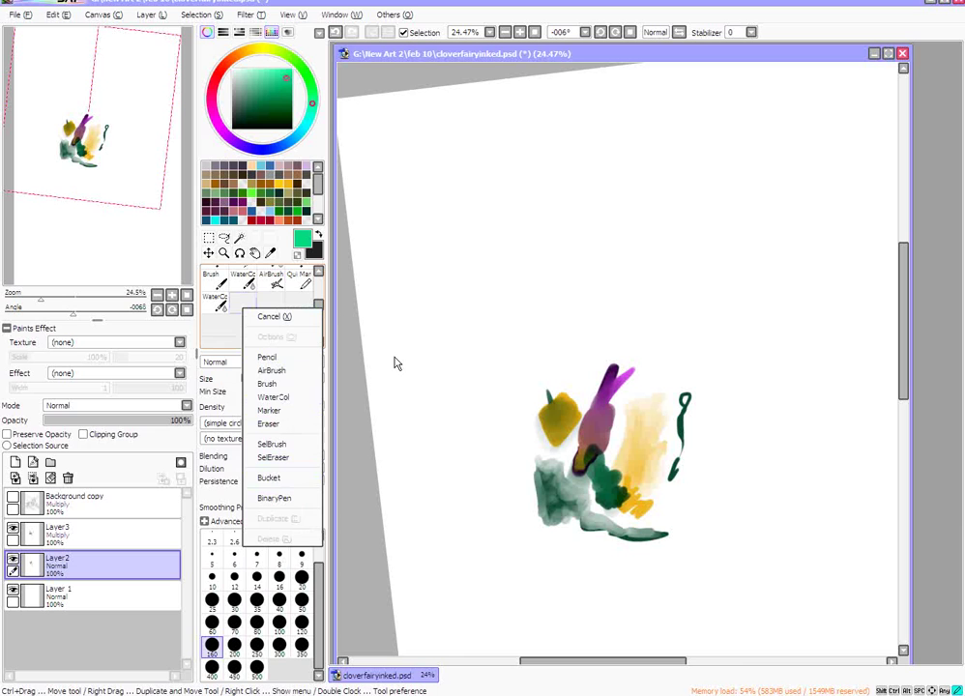
pyautogui.click(291, 397)
pyautogui.rightClick(249, 311)
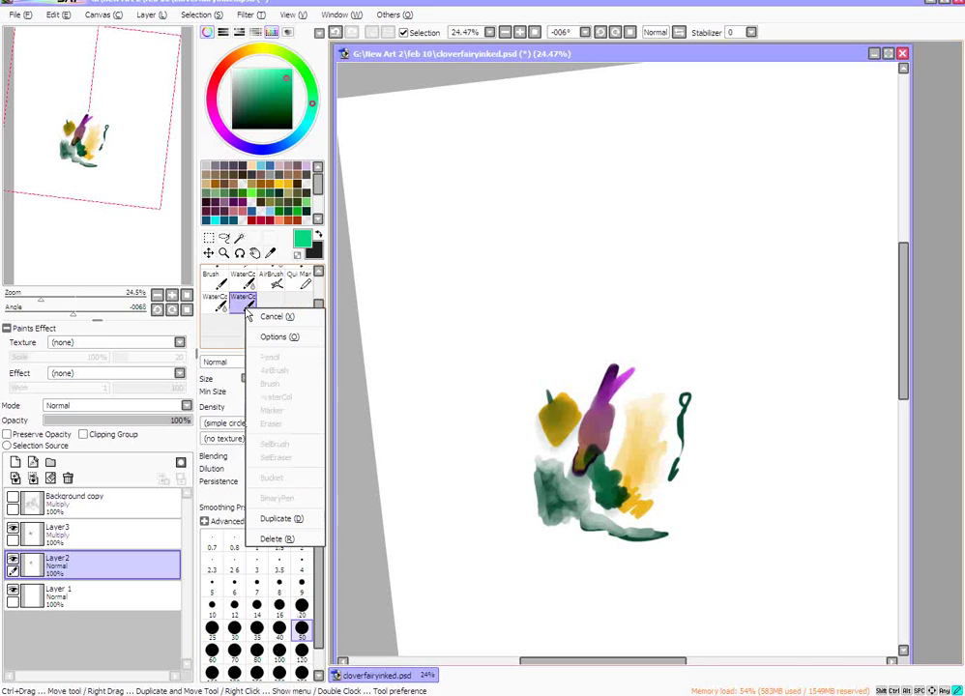
pyautogui.click(277, 319)
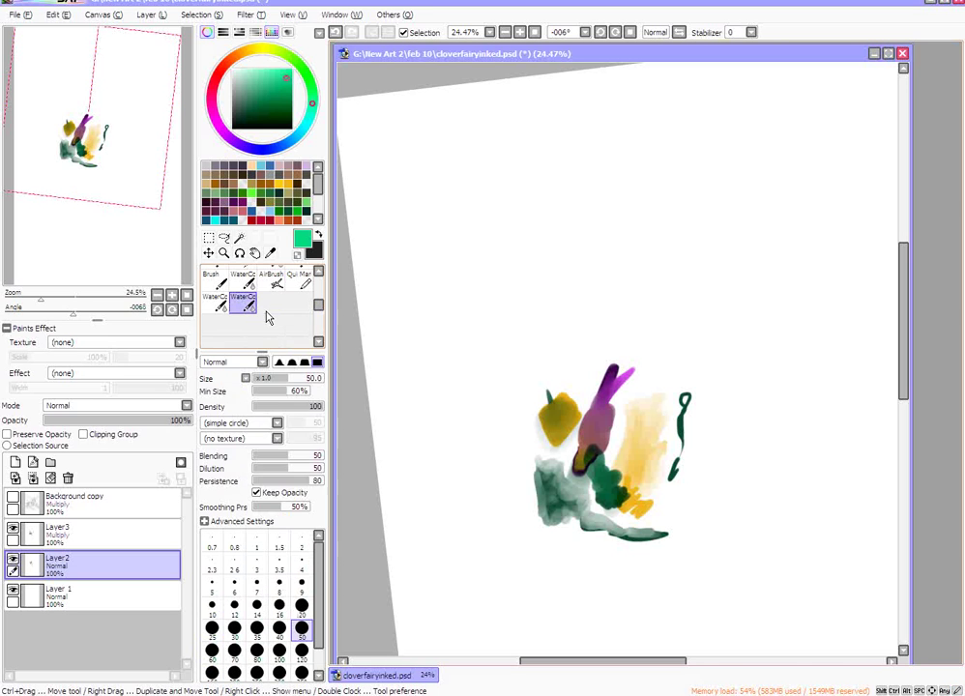
# Delete the newly created WaterCol tool and confirm its removal.
pyautogui.rightClick(247, 304)
pyautogui.click(280, 535)
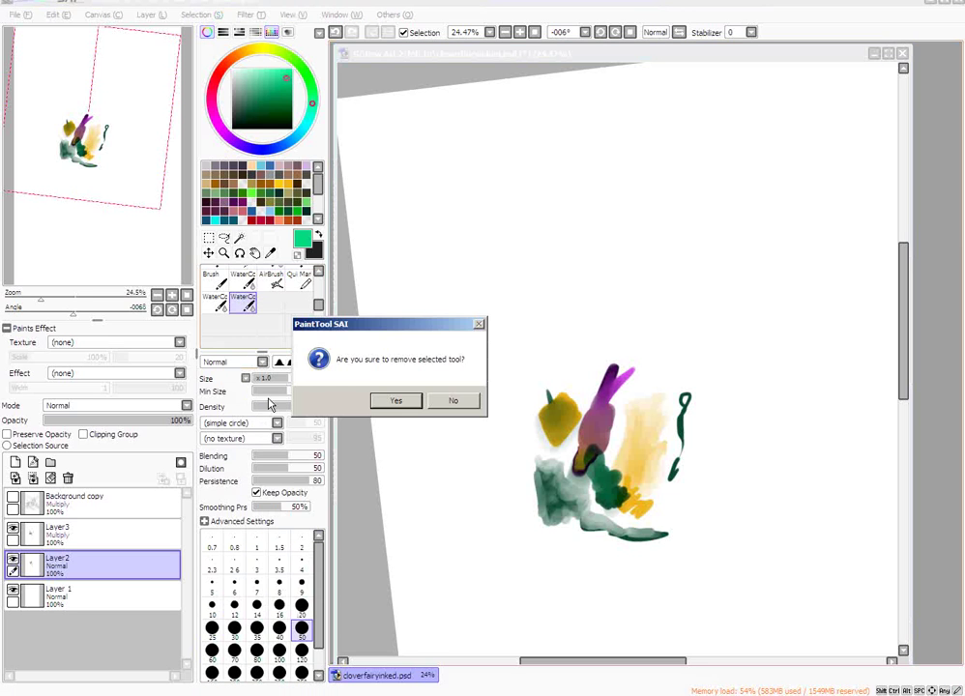
pyautogui.click(396, 403)
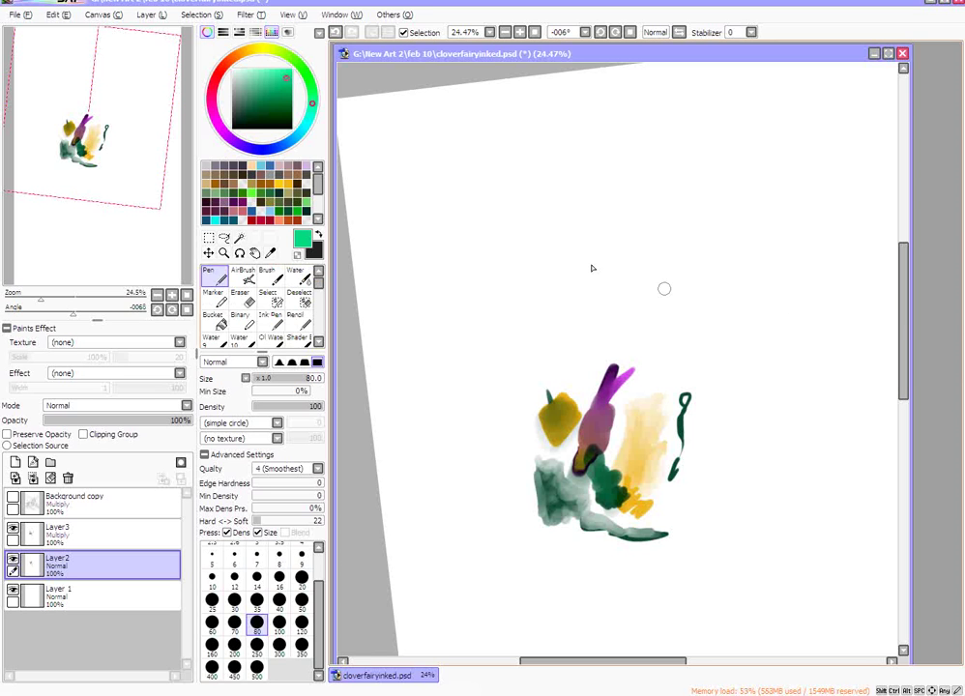
# Delete Layer2 and Layer3 to clear the practice strokes from the canvas.
pyautogui.moveTo(907, 323); pyautogui.dragTo(906, 303)
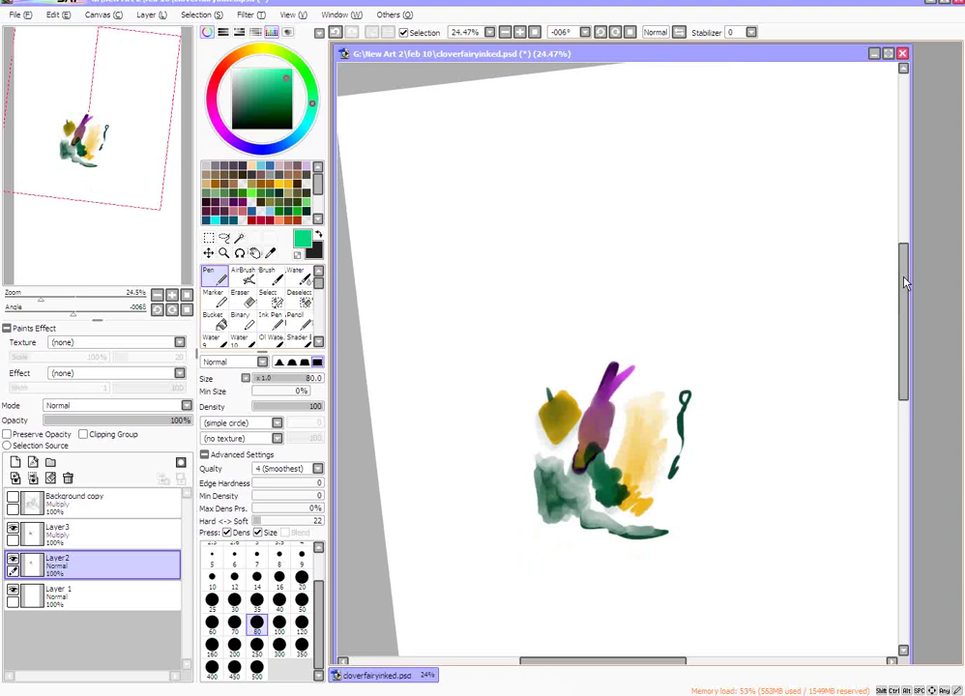
pyautogui.moveTo(907, 303); pyautogui.dragTo(905, 319)
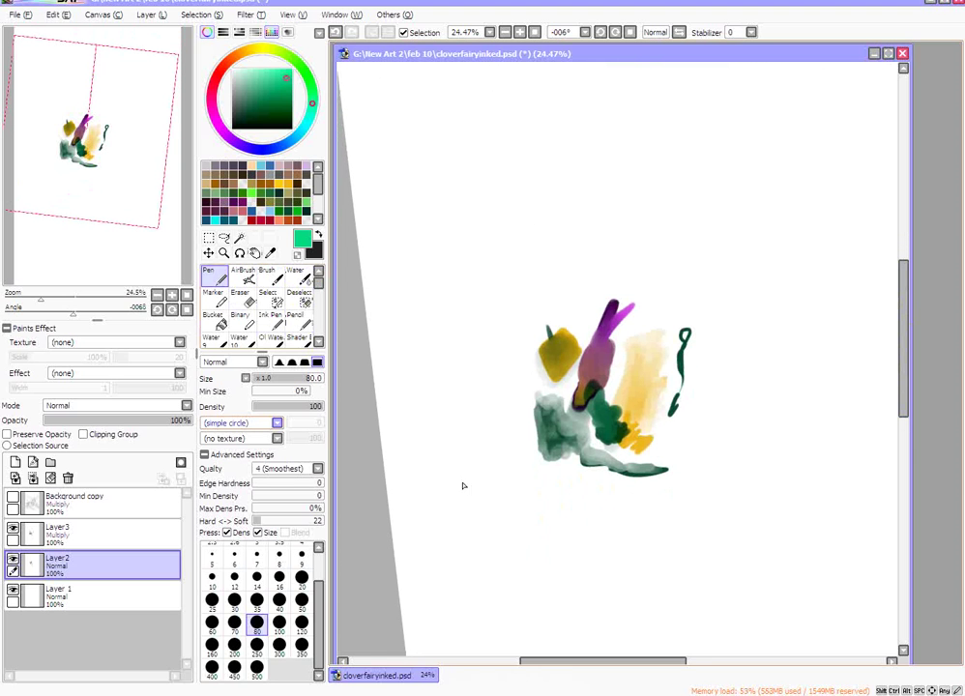
pyautogui.click(68, 478)
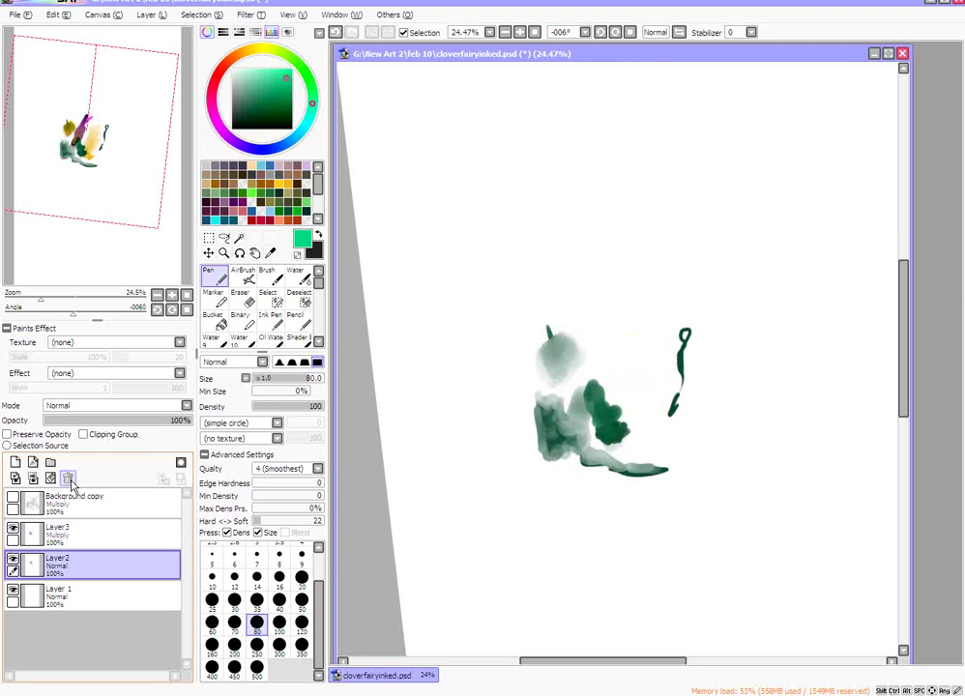
pyautogui.click(60, 532)
pyautogui.click(68, 477)
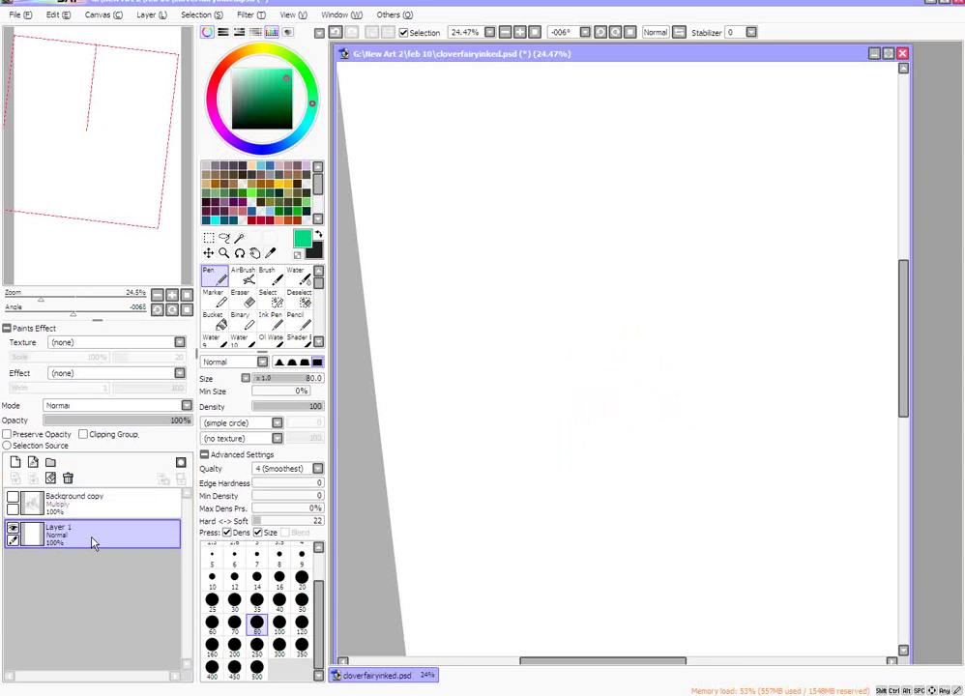
# Add a linework layer and draw a large S-shaped curve with the size 30 Pen at Stabilizer S-4.
pyautogui.click(33, 464)
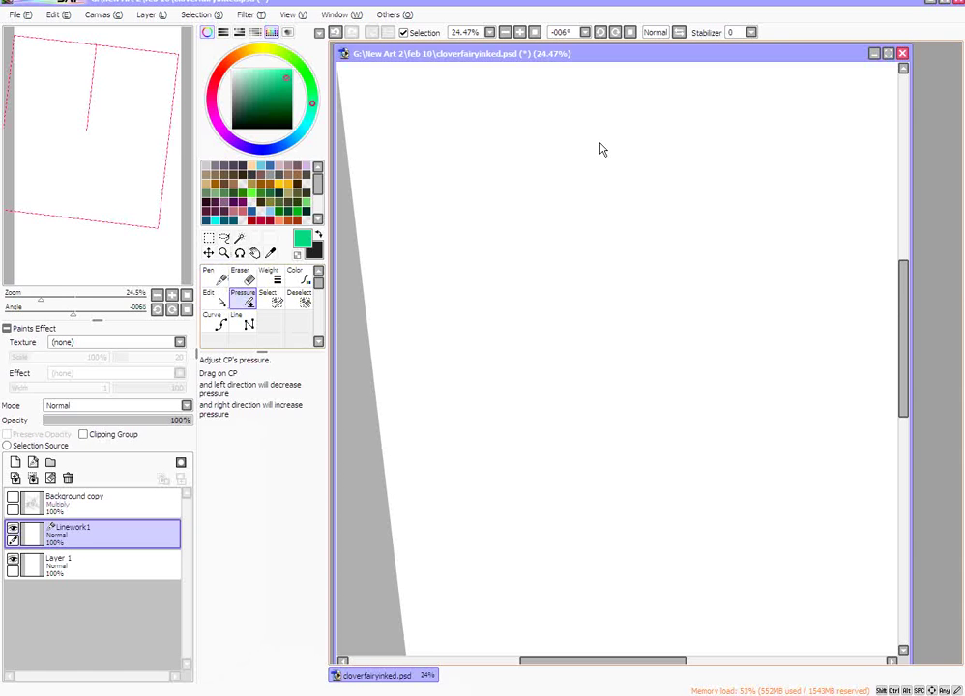
pyautogui.click(222, 280)
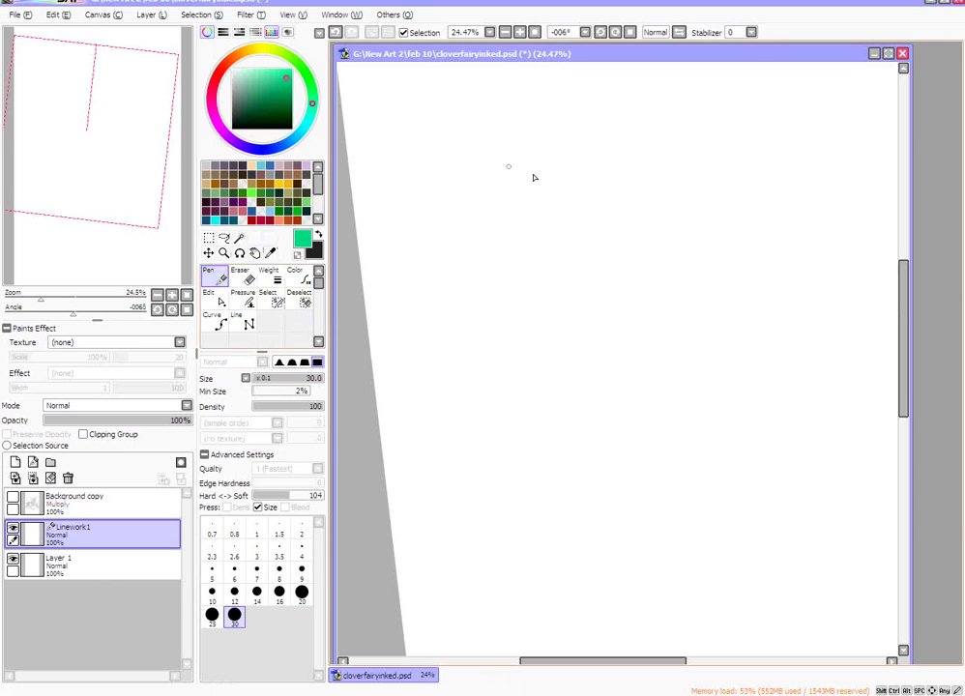
pyautogui.click(751, 32)
pyautogui.click(737, 243)
pyautogui.moveTo(496, 195)
pyautogui.mouseDown()
pyautogui.moveTo(573, 190)
pyautogui.moveTo(530, 323)
pyautogui.moveTo(585, 466)
pyautogui.moveTo(648, 373)
pyautogui.mouseUp()
# Reshape the S-shaped line into a jagged outline by translating its control points with the linework Edit tool.
pyautogui.click(221, 300)
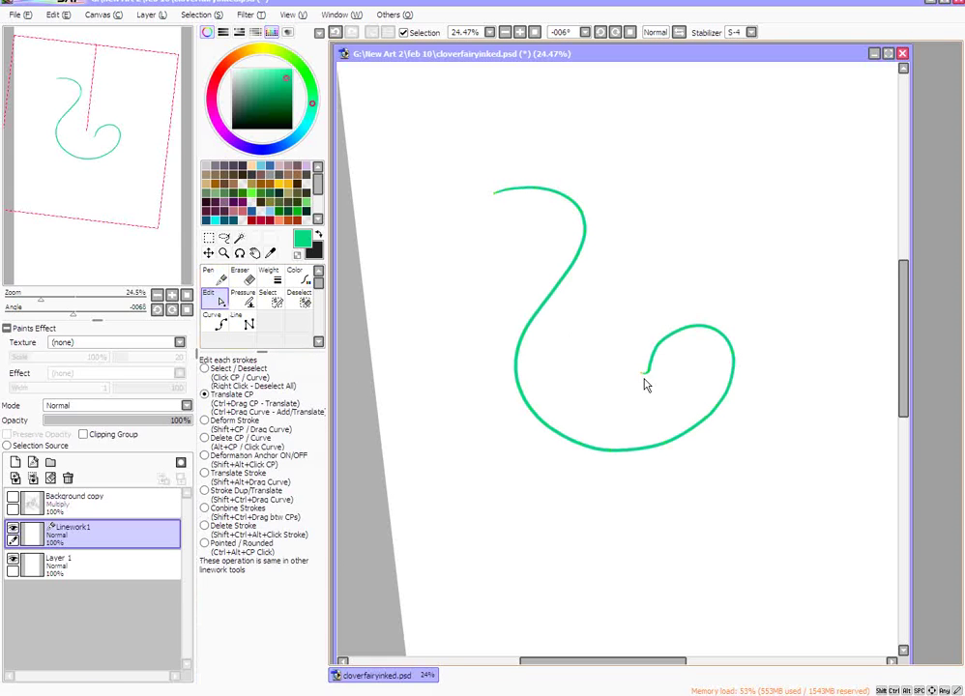
pyautogui.click(242, 278)
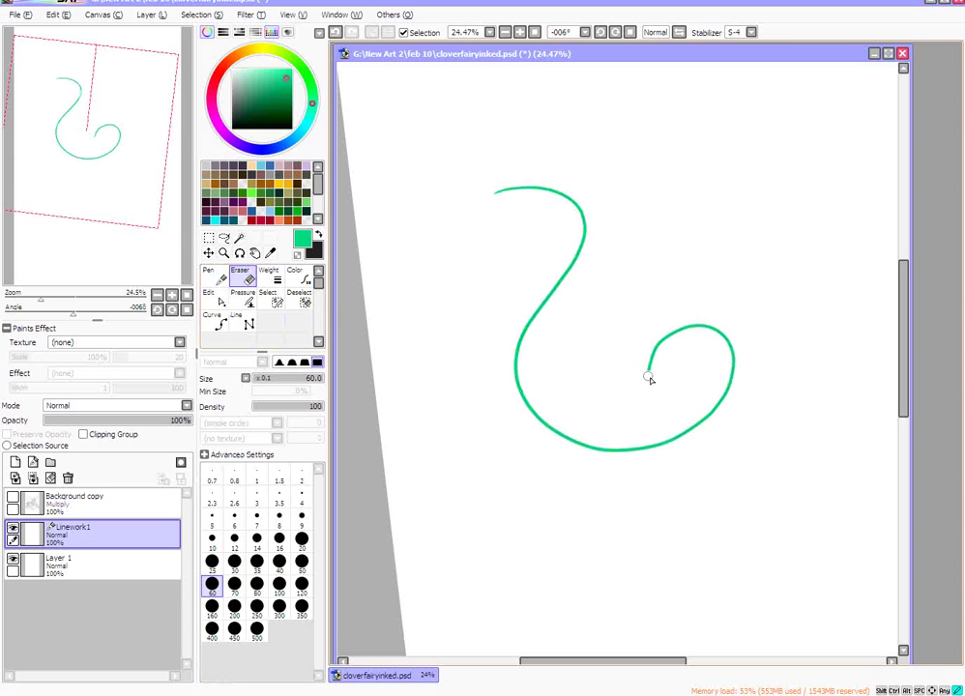
pyautogui.click(222, 299)
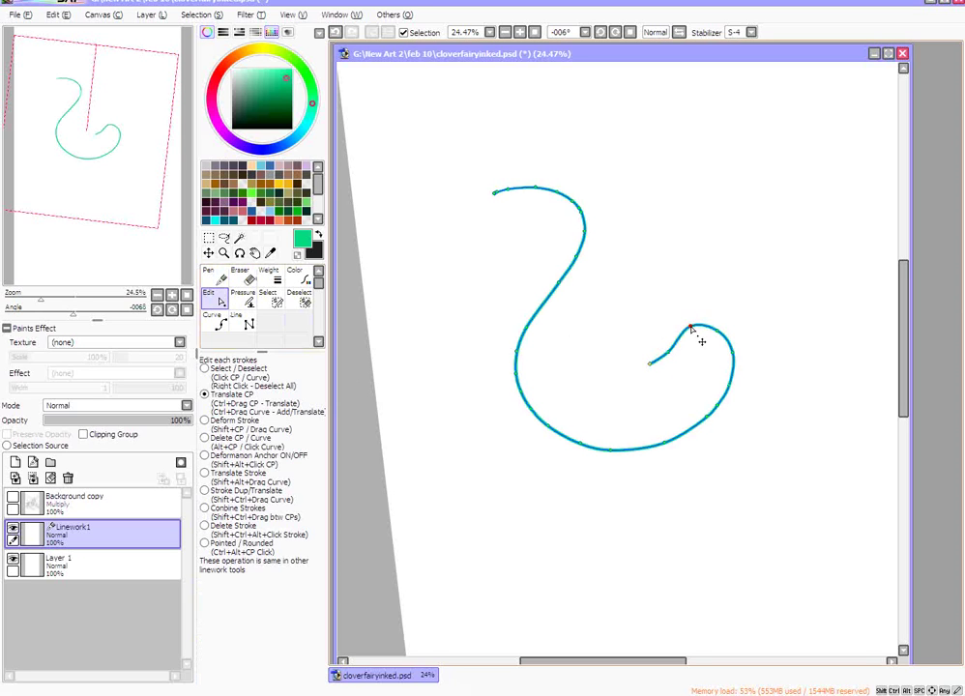
pyautogui.moveTo(696, 339); pyautogui.dragTo(727, 344)
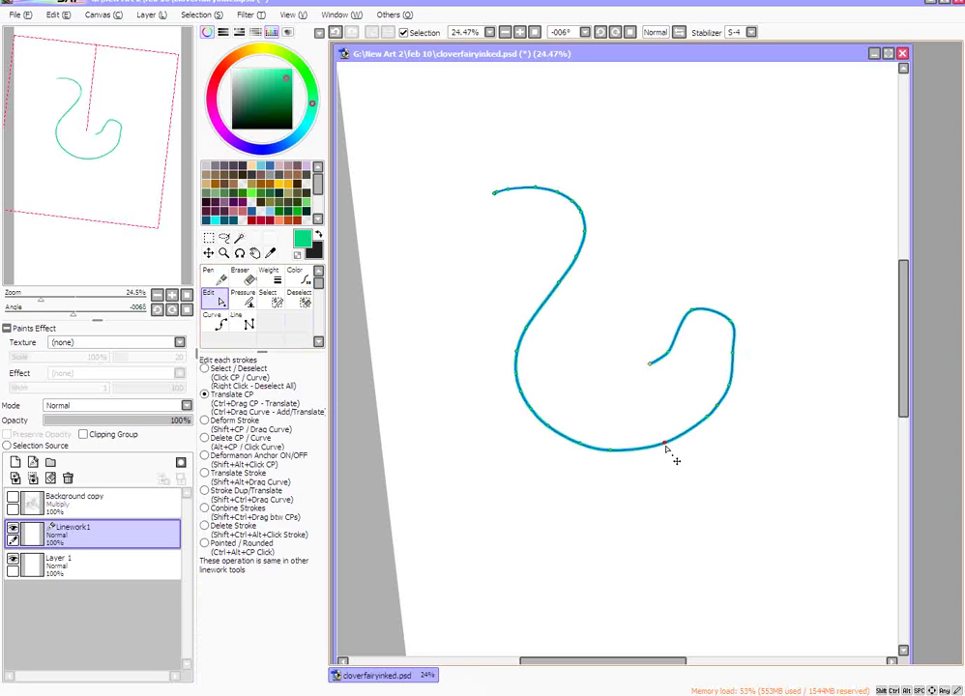
pyautogui.moveTo(667, 447); pyautogui.dragTo(675, 468)
pyautogui.moveTo(615, 455); pyautogui.dragTo(548, 431)
pyautogui.moveTo(517, 351)
pyautogui.mouseDown()
pyautogui.moveTo(530, 366)
pyautogui.moveTo(555, 362)
pyautogui.moveTo(530, 330)
pyautogui.moveTo(563, 288)
pyautogui.mouseUp()
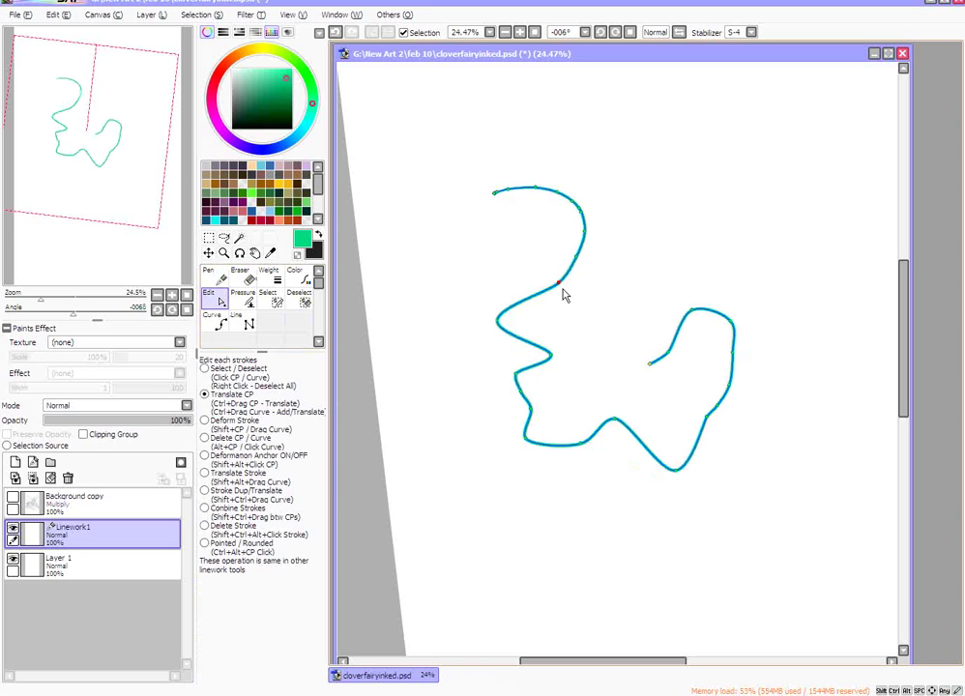
pyautogui.click(563, 288)
pyautogui.moveTo(558, 193)
pyautogui.mouseDown()
pyautogui.moveTo(561, 177)
pyautogui.moveTo(532, 214)
pyautogui.mouseUp()
# Draw a thin looping line at size 9 beside the jagged outline with the Curve tool.
pyautogui.click(220, 323)
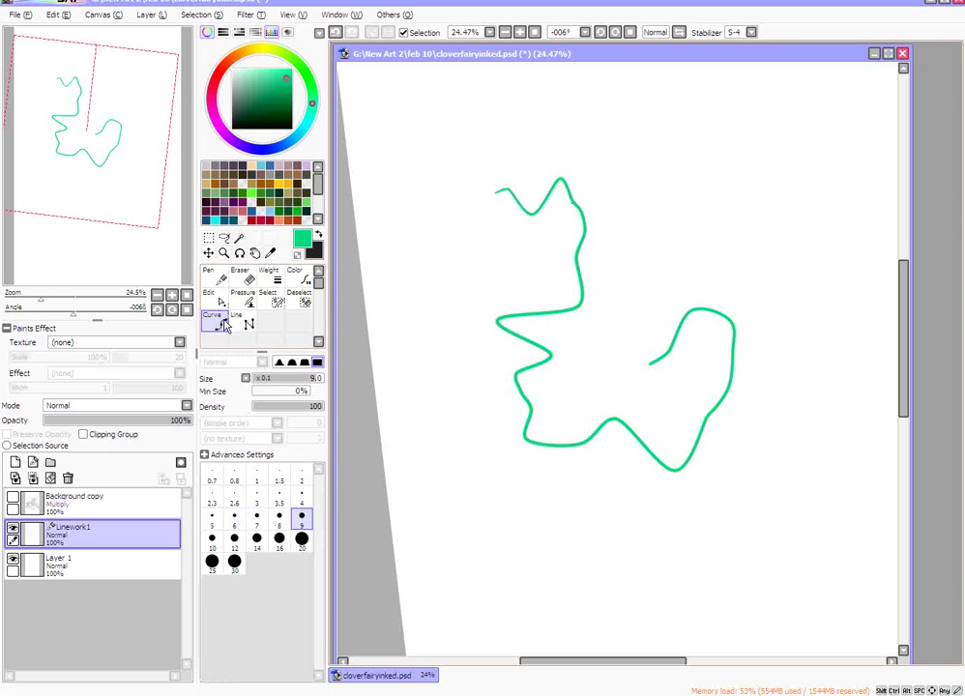
pyautogui.click(606, 290)
pyautogui.click(754, 174)
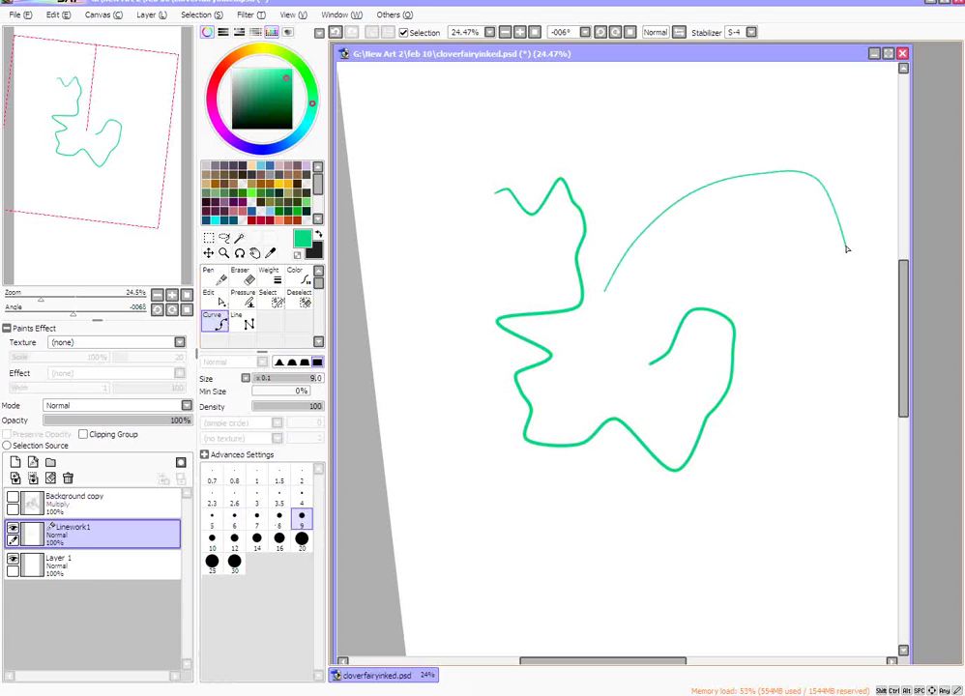
pyautogui.click(851, 290)
pyautogui.click(769, 376)
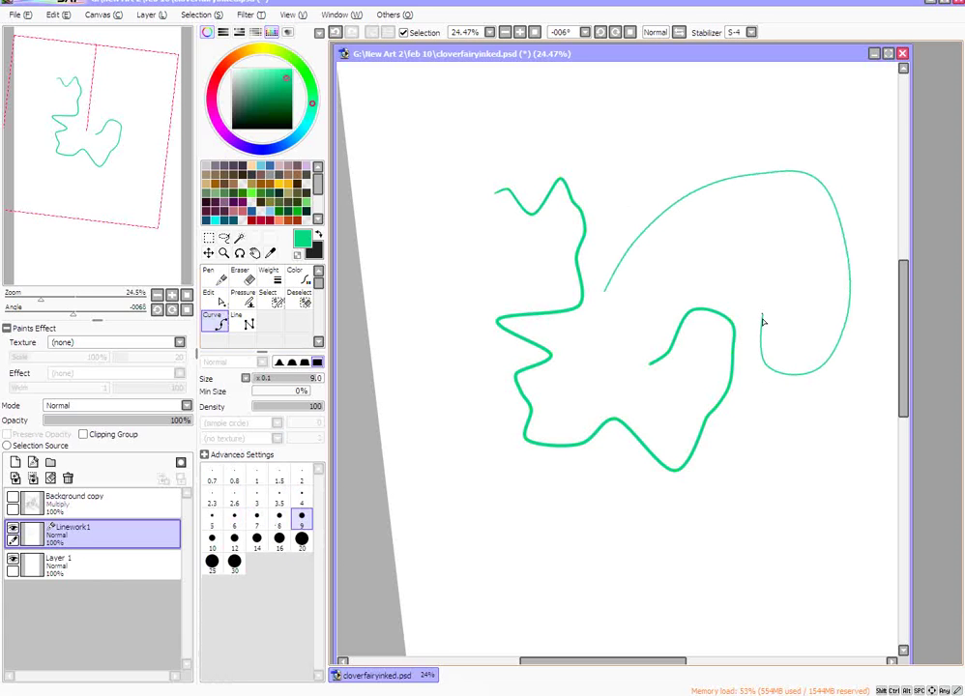
pyautogui.click(802, 235)
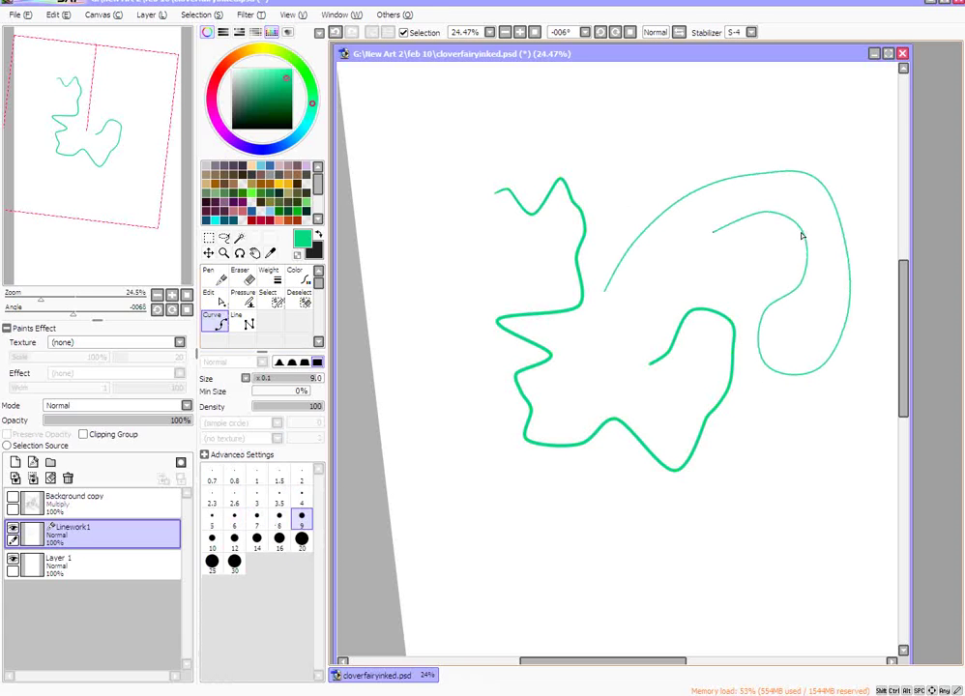
pyautogui.click(571, 413)
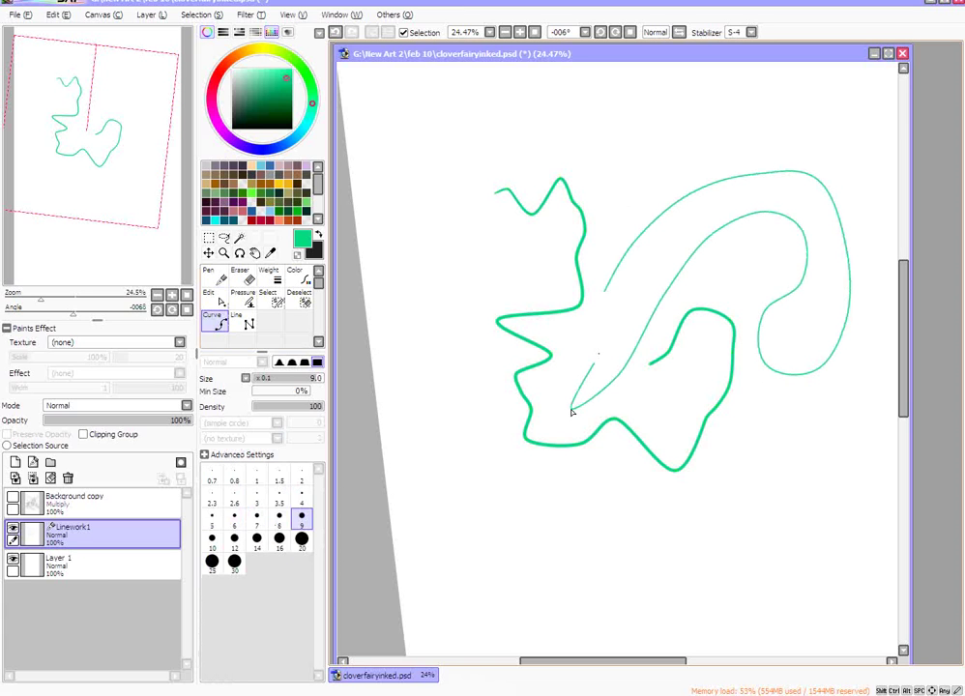
pyautogui.click(642, 151)
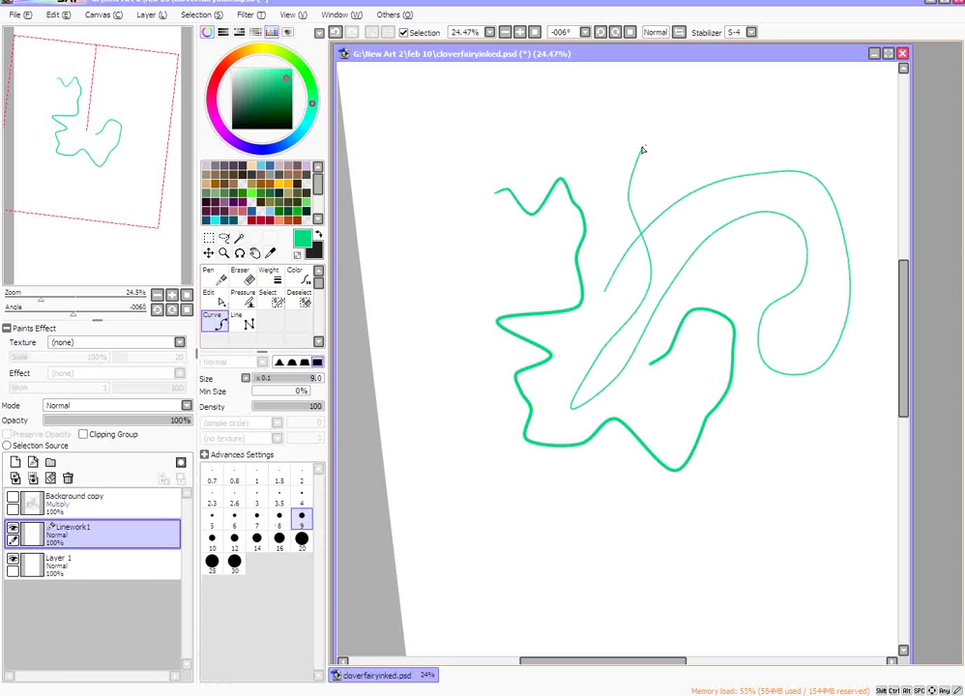
pyautogui.click(755, 151)
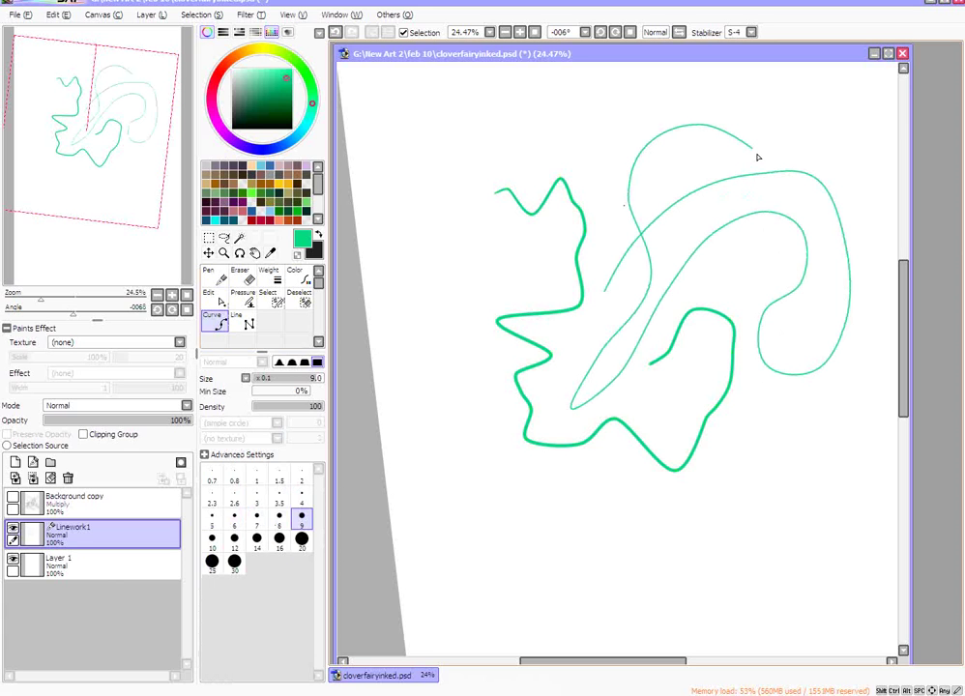
# Translate control points on the thin looping line to dip its upper end and bulge its upper bend outward.
pyautogui.press('ctrl')
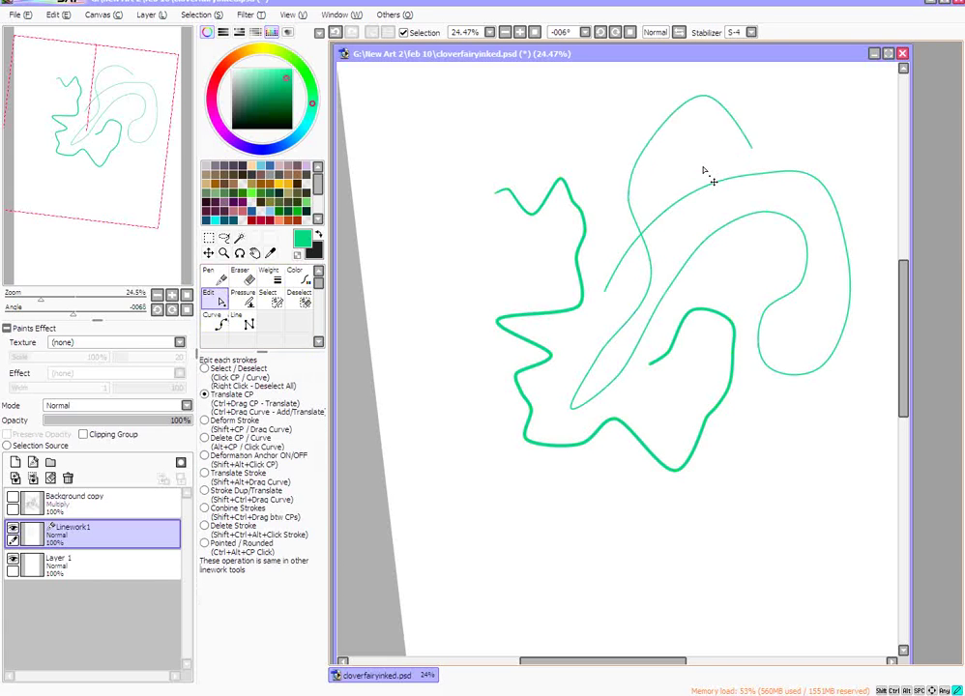
pyautogui.press('ctrl')
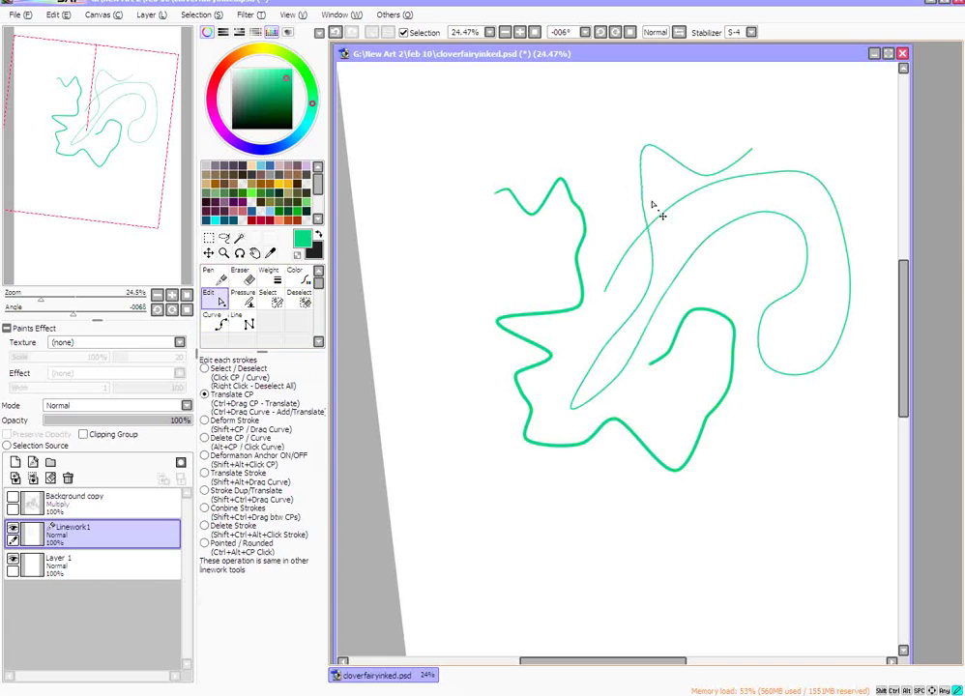
pyautogui.press('ctrl')
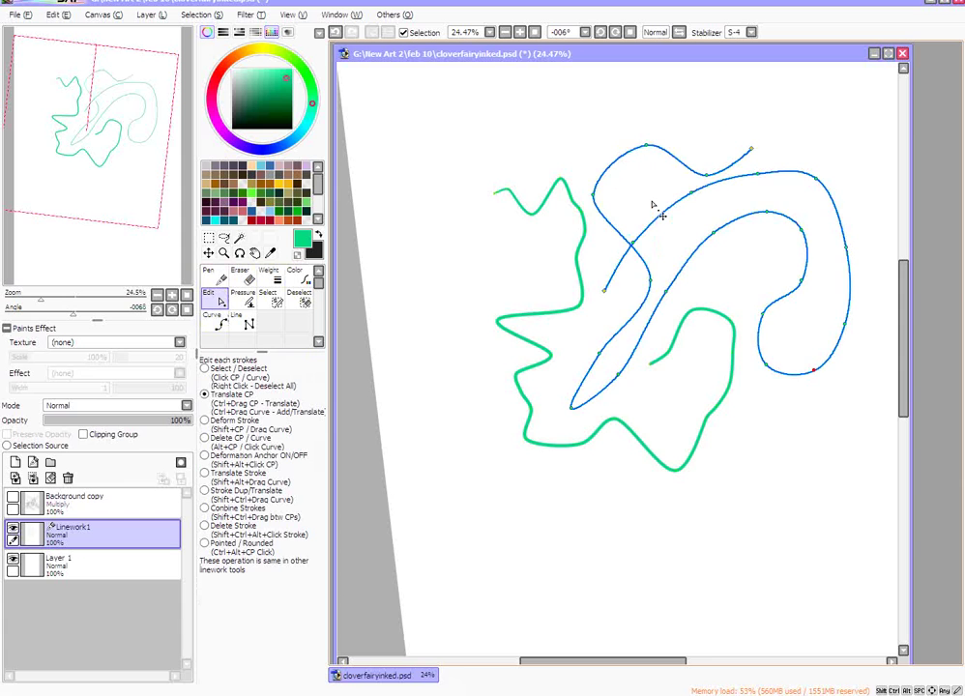
pyautogui.press('ctrl')
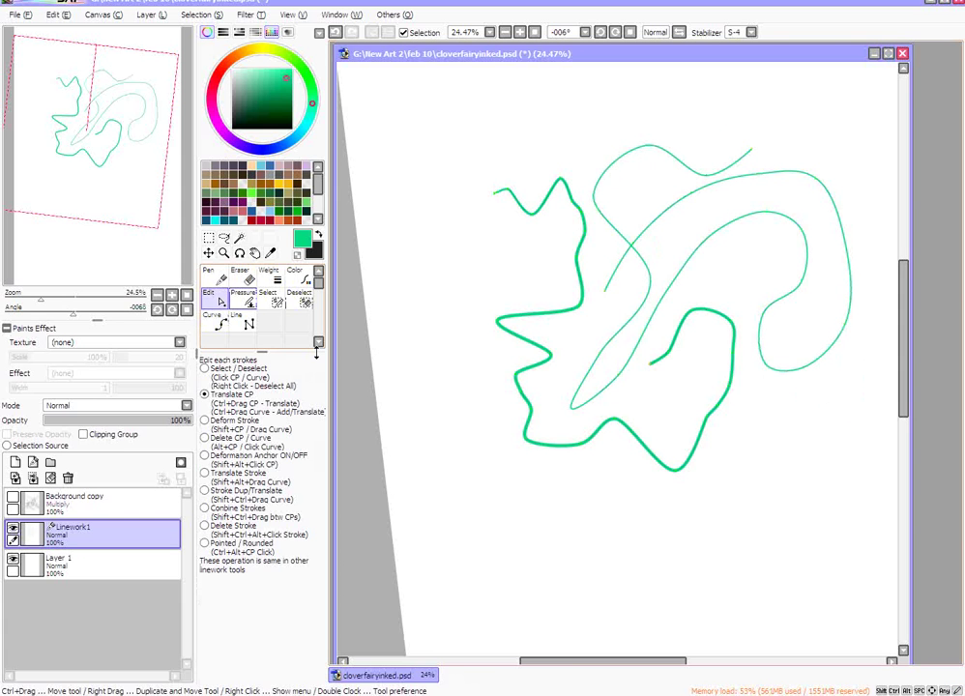
# Thicken parts of the looping line and jagged outline by raising control-point pressure up to 200% with the linework Pressure tool.
pyautogui.click(243, 298)
pyautogui.press('ctrl')
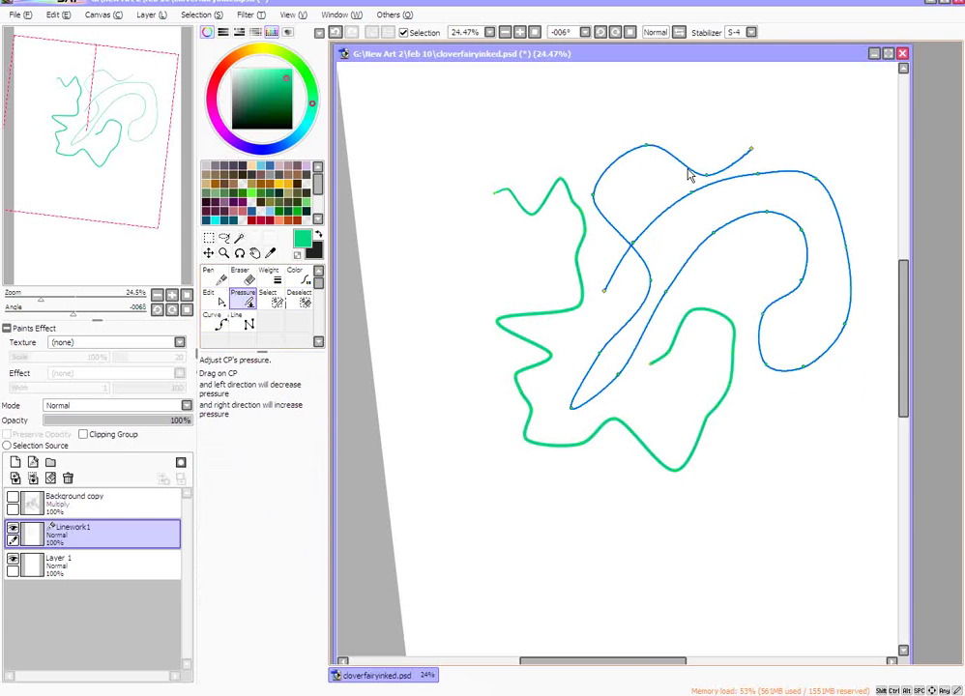
pyautogui.moveTo(646, 155)
pyautogui.mouseDown()
pyautogui.moveTo(657, 155)
pyautogui.moveTo(663, 181)
pyautogui.moveTo(647, 150)
pyautogui.moveTo(719, 287)
pyautogui.moveTo(637, 125)
pyautogui.moveTo(758, 120)
pyautogui.mouseUp()
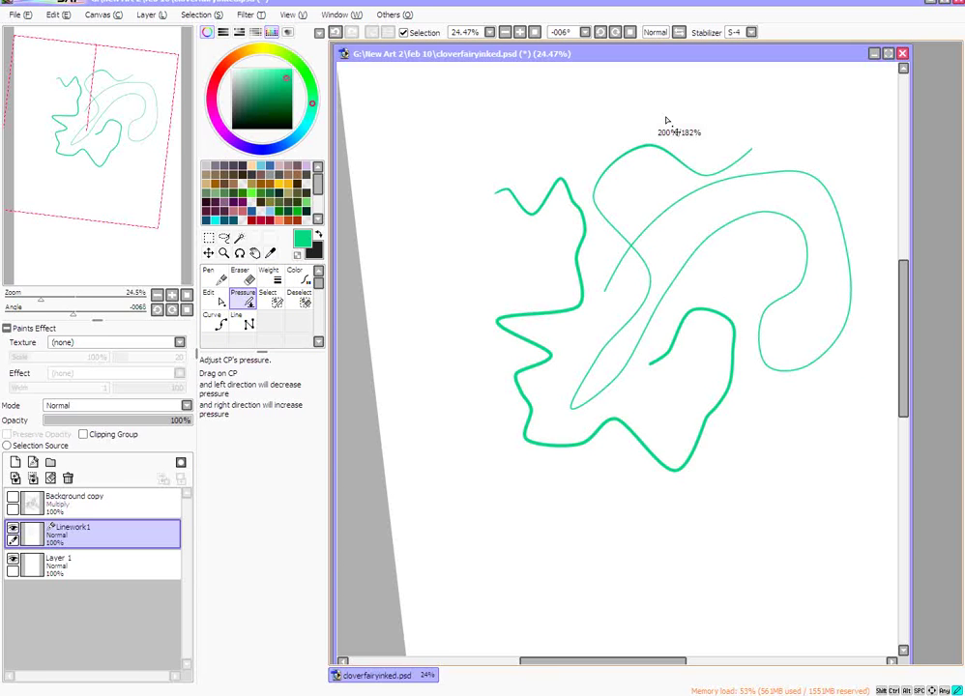
pyautogui.moveTo(666, 120); pyautogui.dragTo(627, 126)
pyautogui.moveTo(759, 244); pyautogui.dragTo(755, 244)
pyautogui.moveTo(625, 316); pyautogui.dragTo(607, 322)
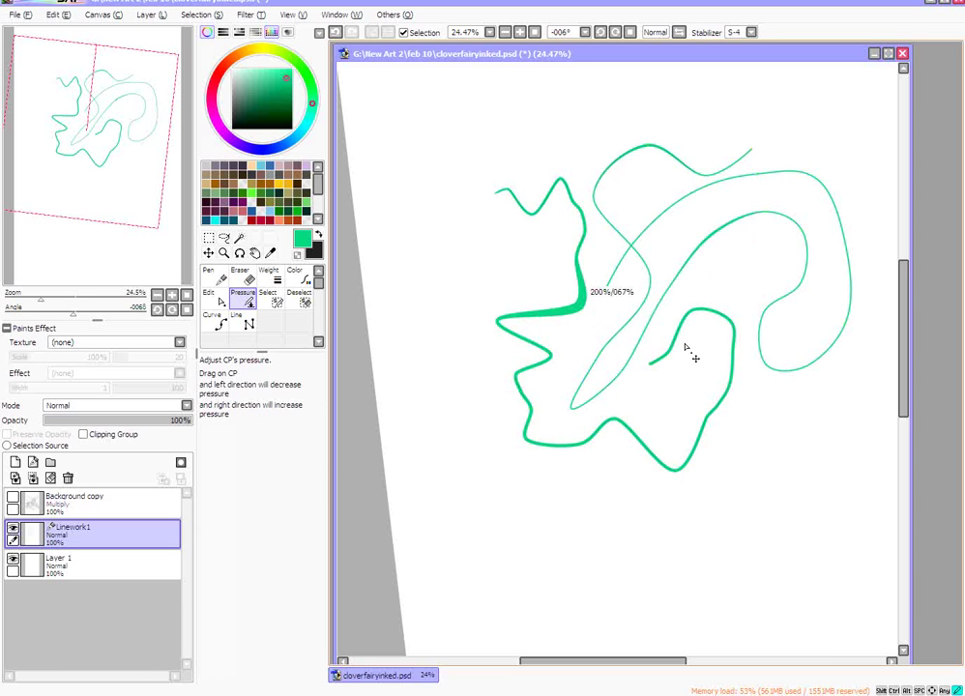
pyautogui.moveTo(686, 347); pyautogui.dragTo(683, 344)
pyautogui.moveTo(522, 384)
pyautogui.mouseDown()
pyautogui.moveTo(622, 402)
pyautogui.moveTo(623, 419)
pyautogui.moveTo(604, 444)
pyautogui.moveTo(574, 440)
pyautogui.moveTo(651, 443)
pyautogui.moveTo(679, 473)
pyautogui.moveTo(732, 494)
pyautogui.mouseUp()
# Translate control points on the thin looping line's outer upper bend with the linework Edit tool to pull it into a peak.
pyautogui.click(209, 295)
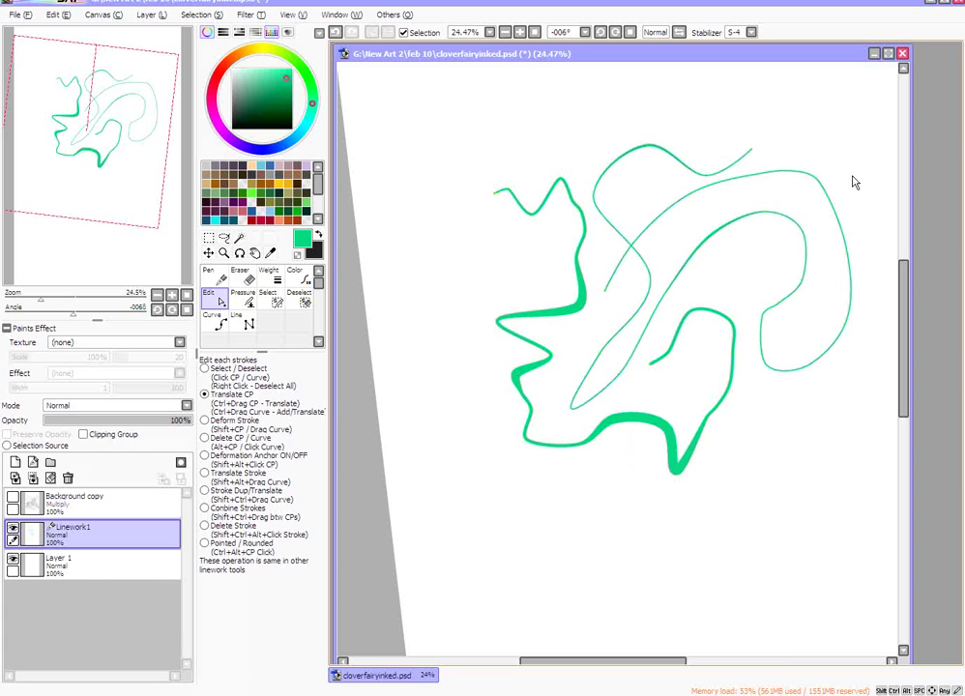
pyautogui.moveTo(797, 182)
pyautogui.mouseDown()
pyautogui.moveTo(804, 148)
pyautogui.moveTo(784, 201)
pyautogui.mouseUp()
pyautogui.hotkey('ctrl', 'z')
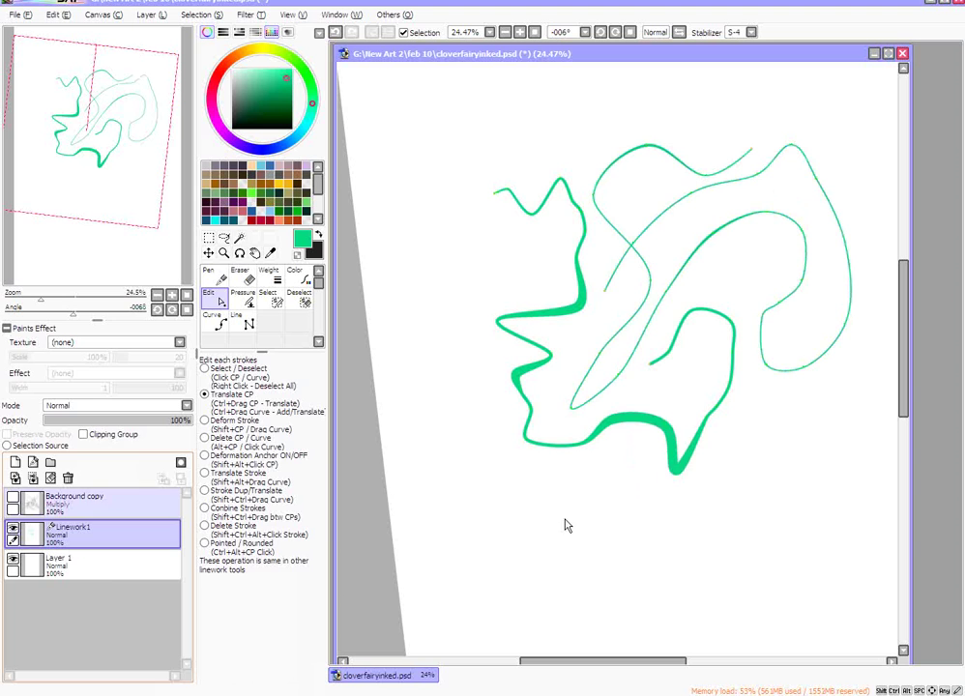
# Delete the linework layer, and show and select the Background copy layer with the fairy line art.
pyautogui.click(68, 478)
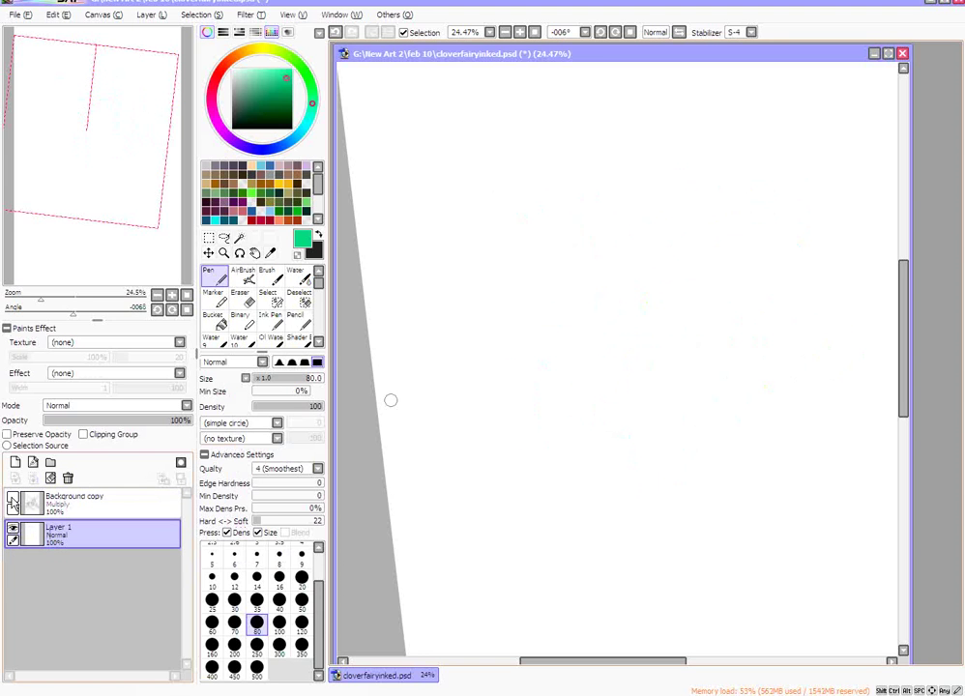
pyautogui.scroll(1, 908, 318)
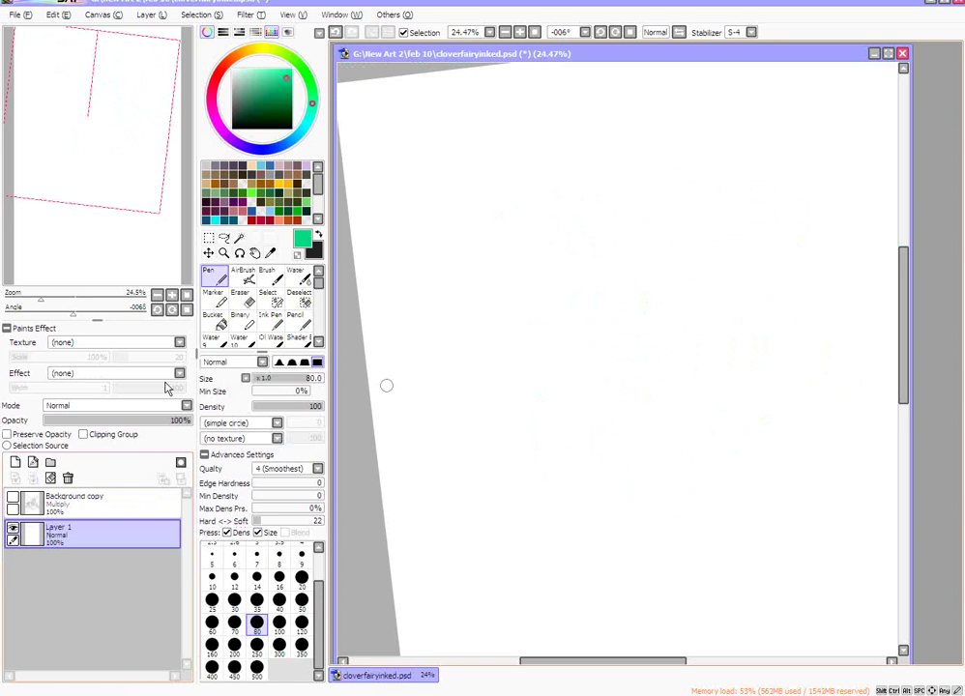
pyautogui.moveTo(60, 302); pyautogui.dragTo(35, 305)
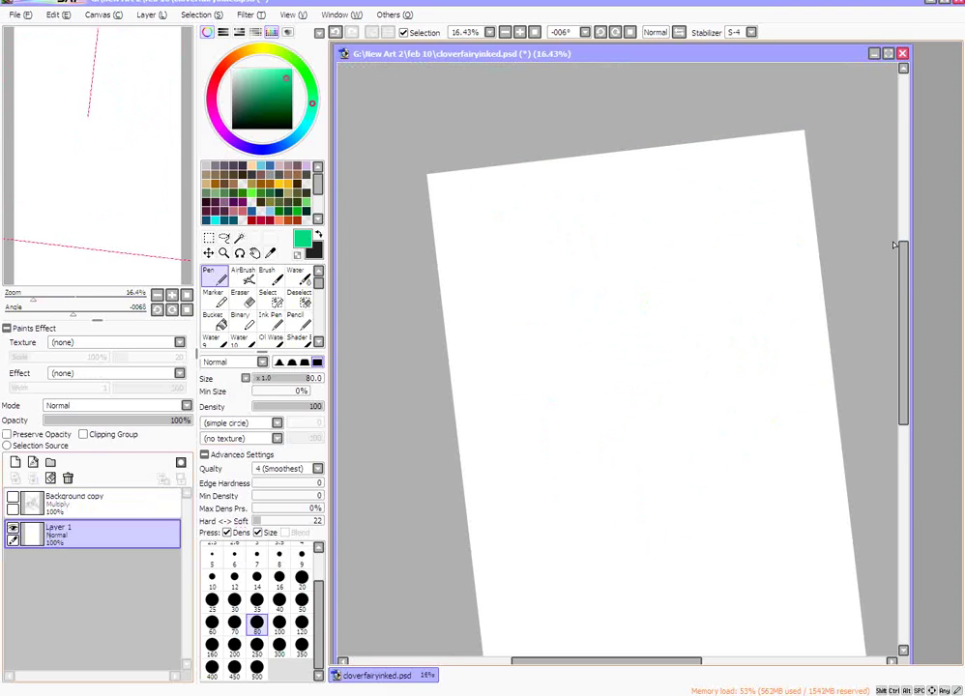
pyautogui.scroll(-1, 697, 285)
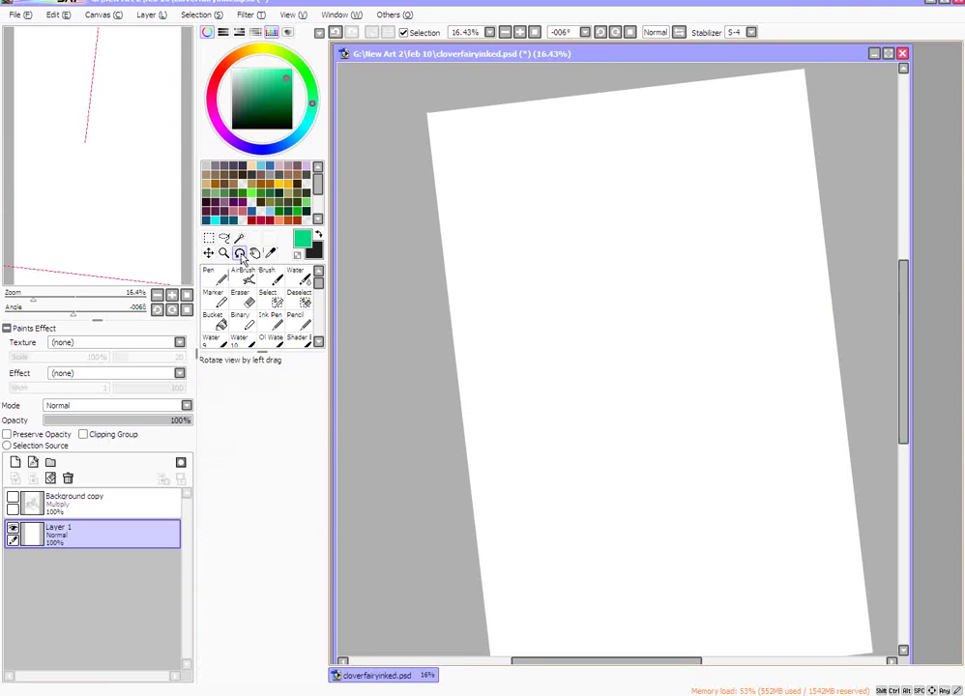
pyautogui.moveTo(527, 313); pyautogui.dragTo(510, 390)
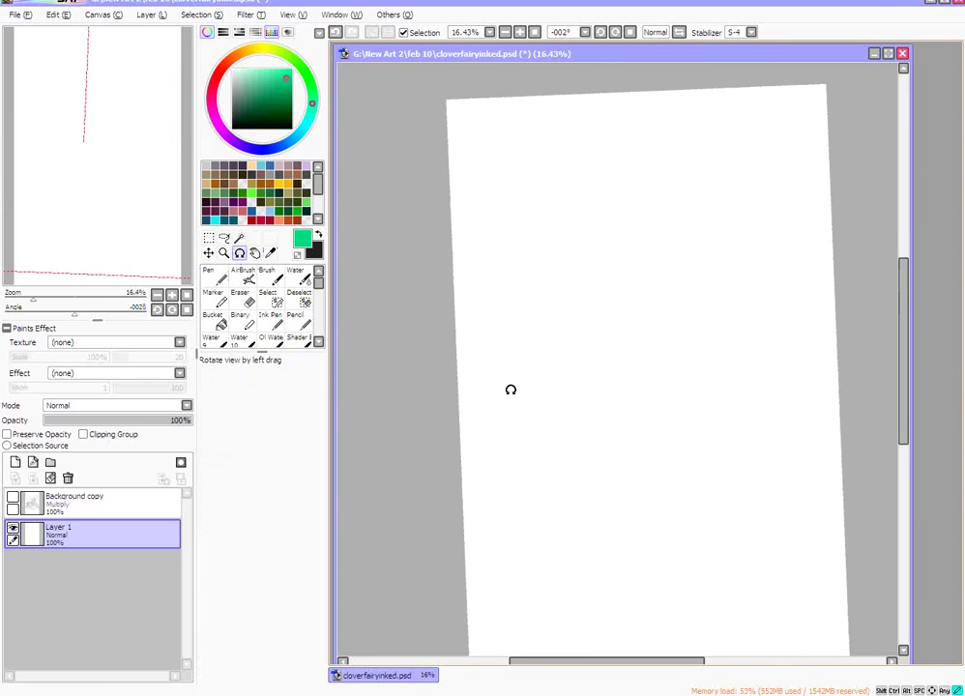
pyautogui.moveTo(908, 315); pyautogui.dragTo(909, 328)
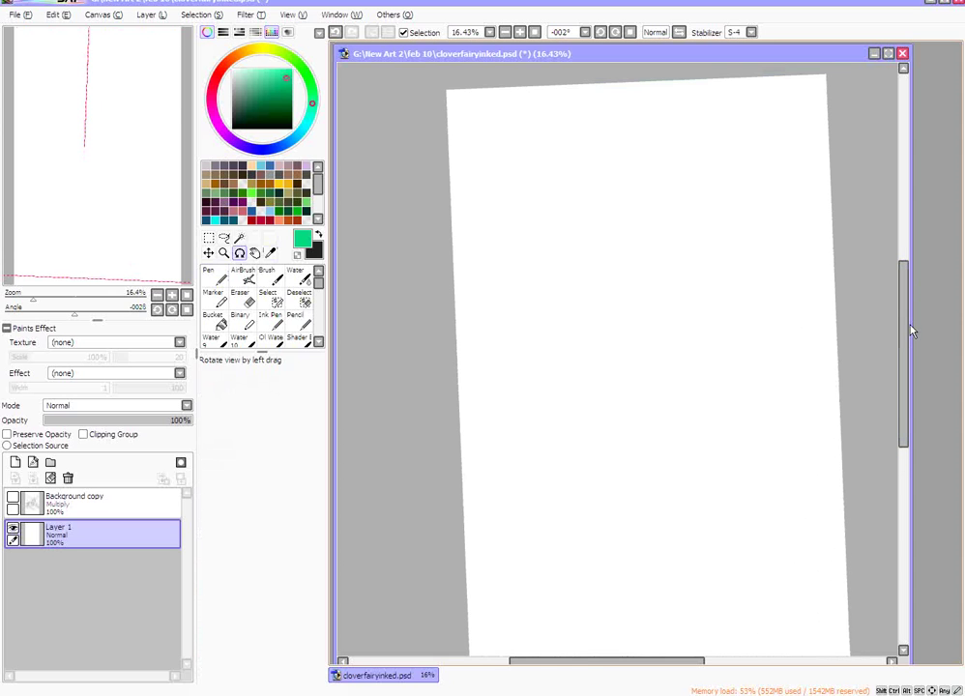
pyautogui.moveTo(566, 662); pyautogui.dragTo(586, 664)
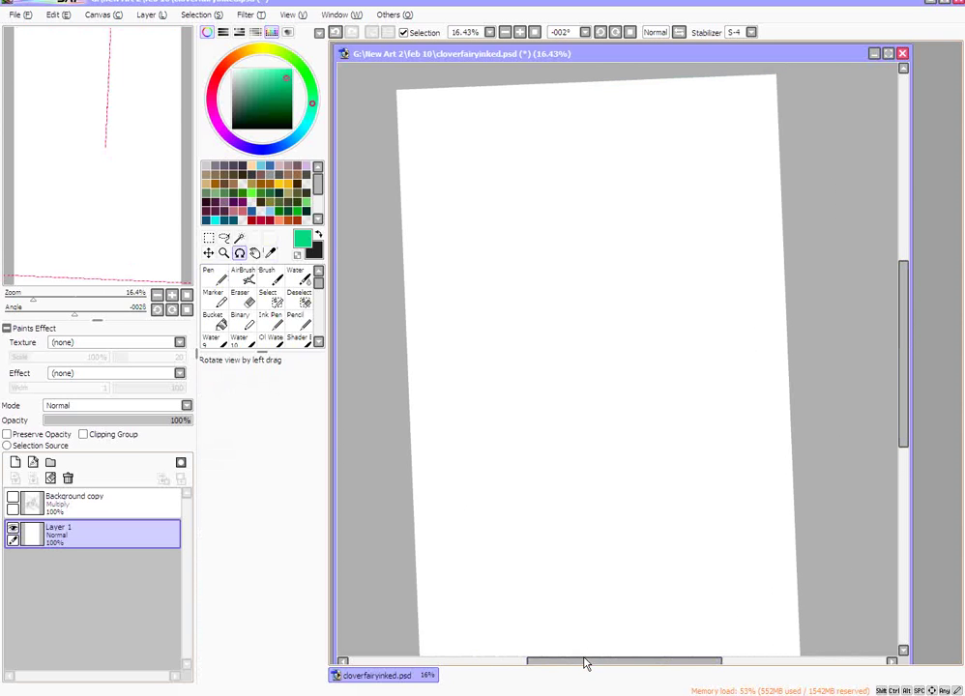
pyautogui.click(13, 501)
pyautogui.click(102, 511)
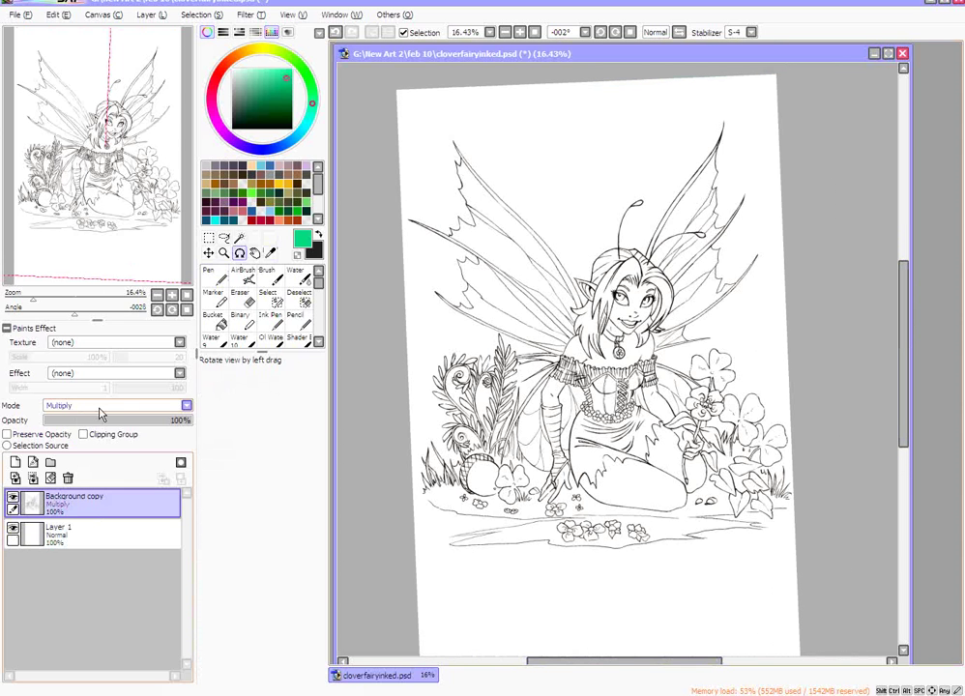
pyautogui.moveTo(907, 299); pyautogui.dragTo(908, 311)
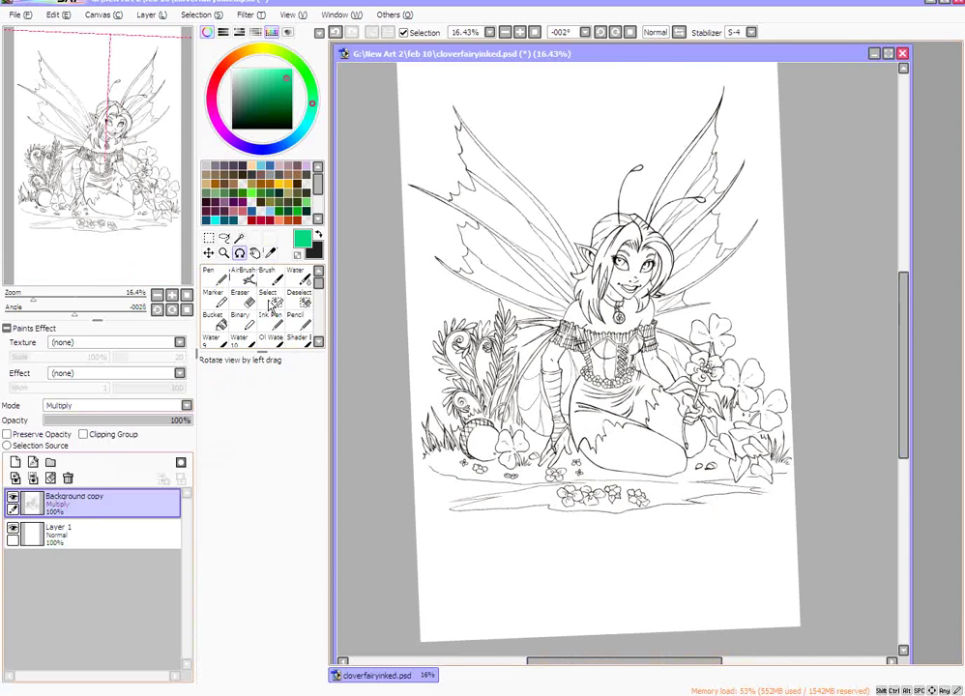
pyautogui.moveTo(710, 251); pyautogui.dragTo(706, 314)
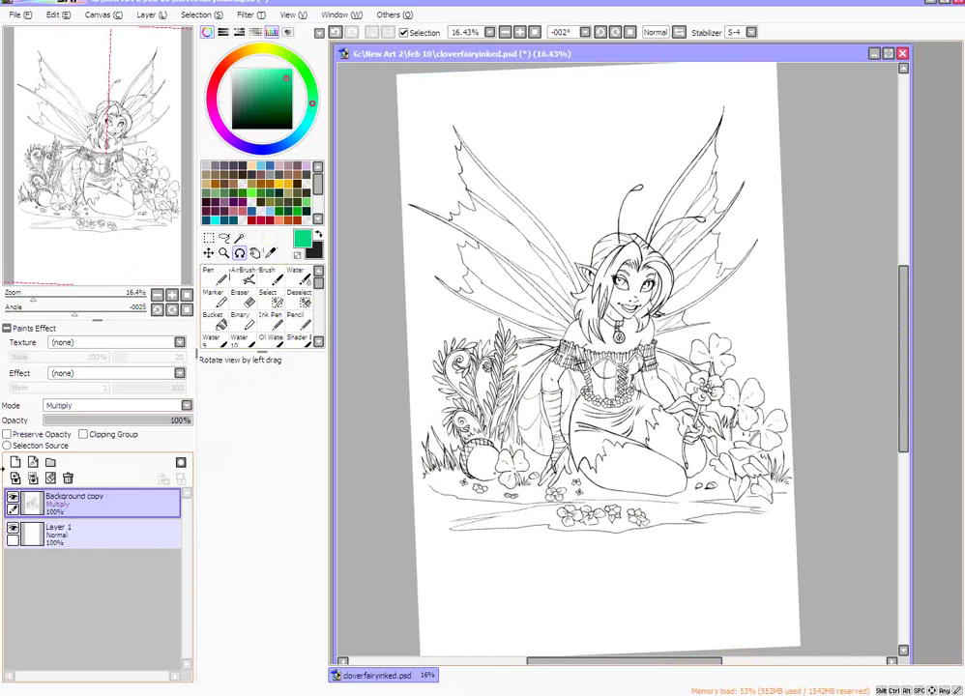
# Replace Layer 1 with a new blank layer and place it beneath the Background copy layer.
pyautogui.click(97, 532)
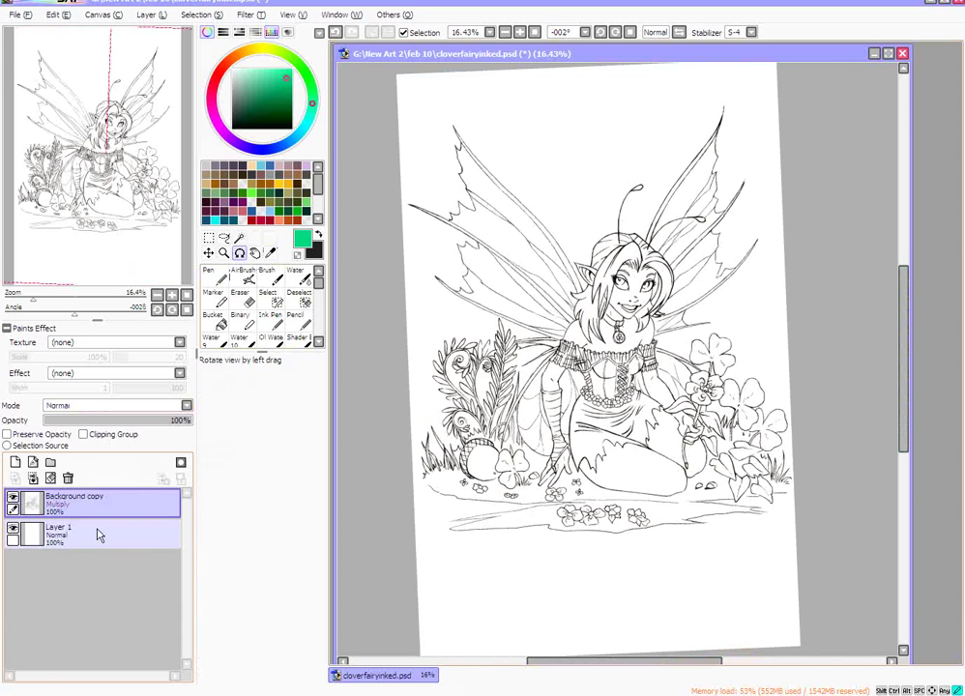
pyautogui.click(68, 478)
pyautogui.hotkey('ctrl', 'z')
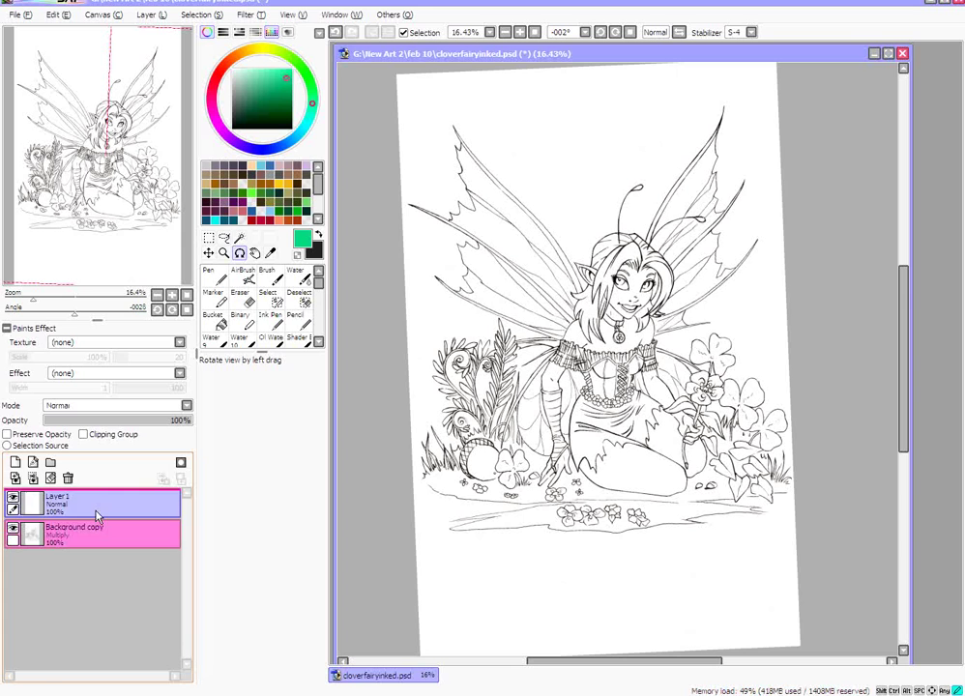
pyautogui.moveTo(96, 515); pyautogui.dragTo(87, 543)
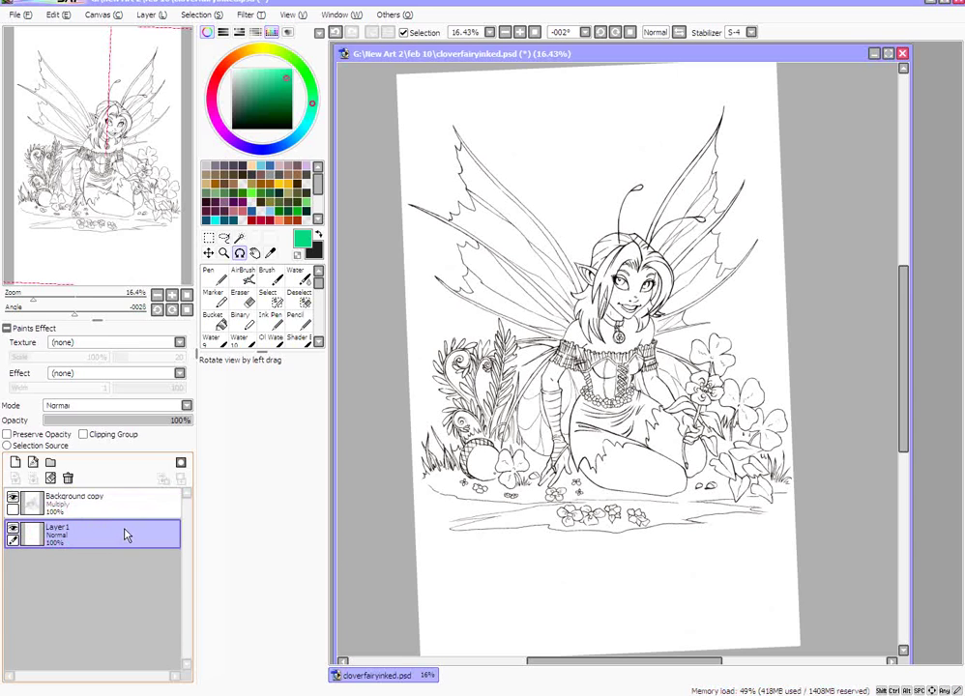
# Outline the fairy's wings on the clover side with the Lasso tool, following their ragged edges, and clear the selection.
pyautogui.click(226, 254)
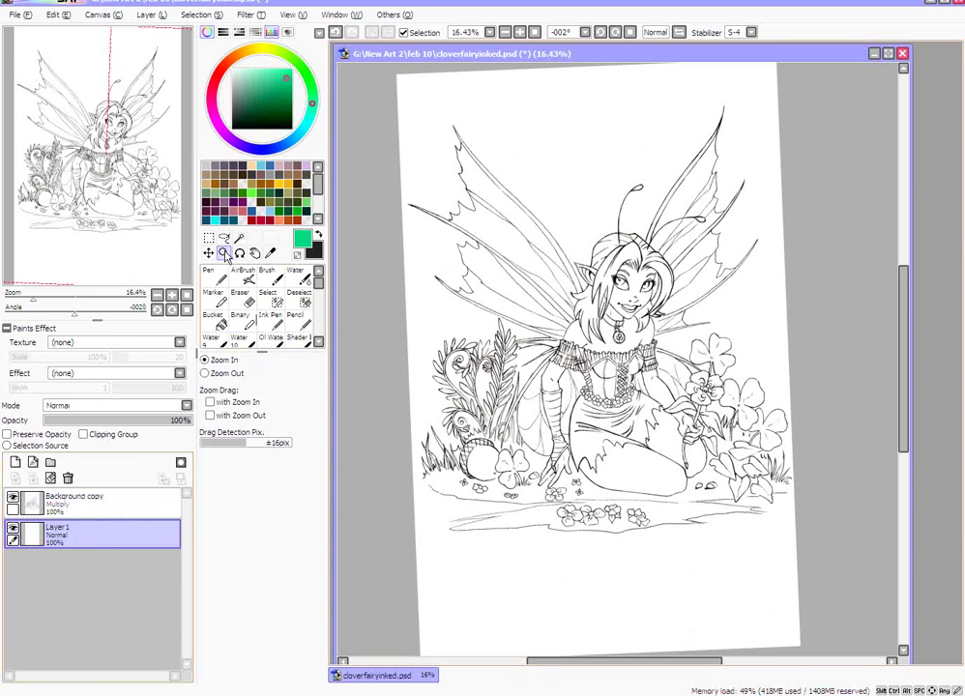
pyautogui.click(674, 247)
pyautogui.moveTo(909, 307); pyautogui.dragTo(913, 289)
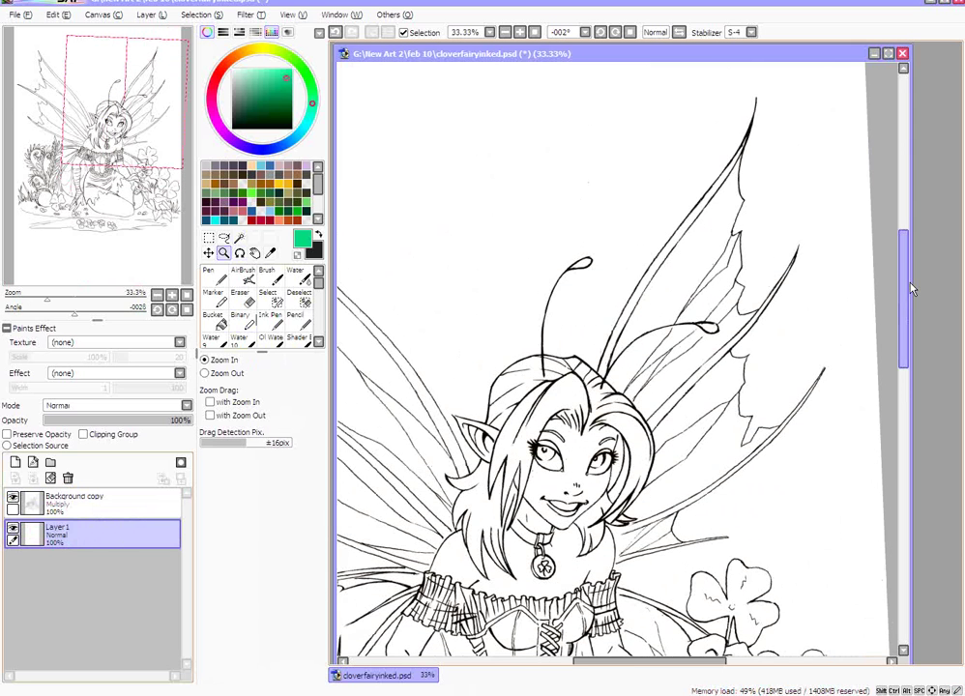
pyautogui.moveTo(677, 662); pyautogui.dragTo(711, 661)
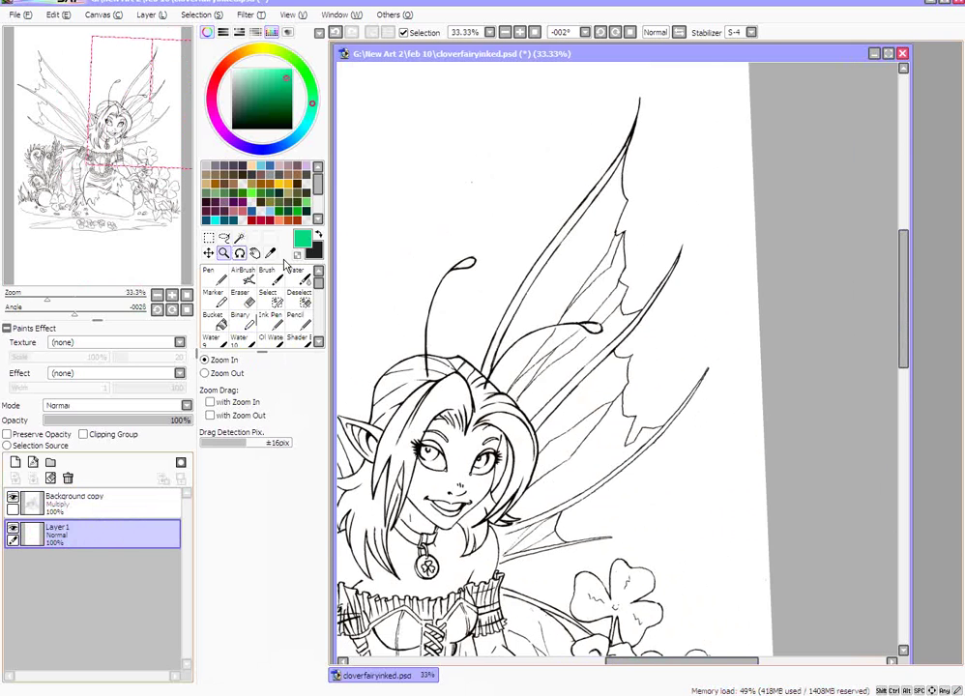
pyautogui.click(240, 253)
pyautogui.moveTo(411, 221)
pyautogui.mouseDown()
pyautogui.moveTo(479, 256)
pyautogui.moveTo(474, 222)
pyautogui.mouseUp()
pyautogui.click(224, 238)
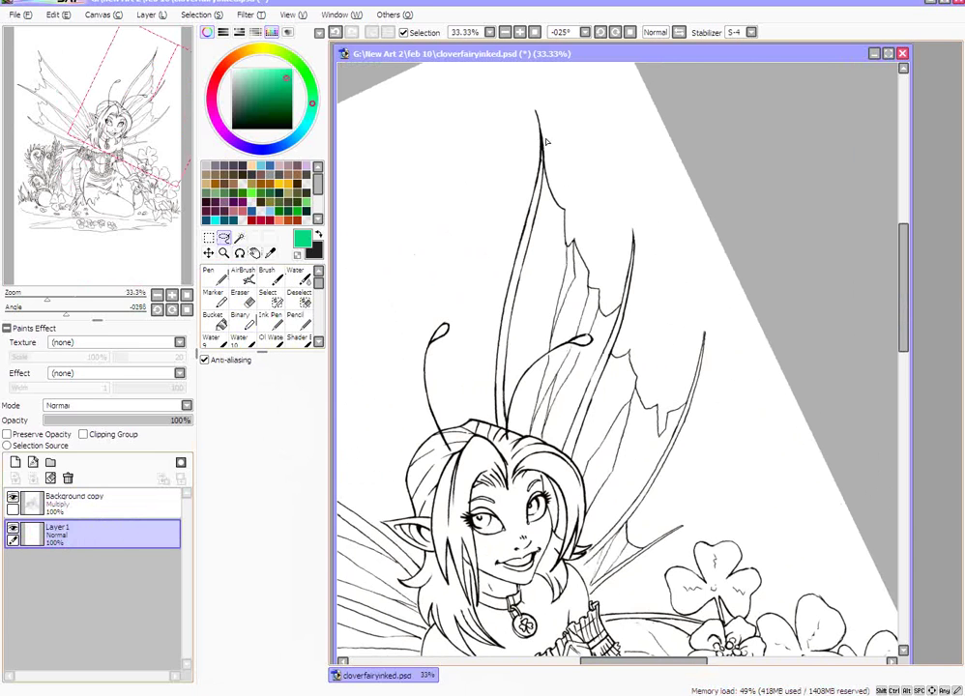
pyautogui.moveTo(535, 113); pyautogui.dragTo(523, 225)
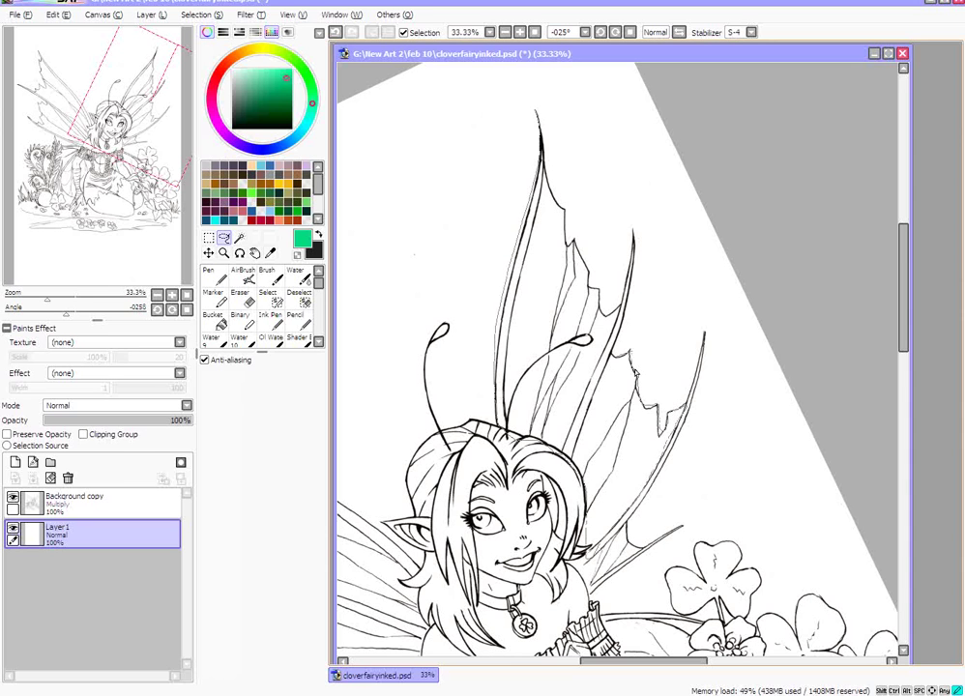
pyautogui.moveTo(631, 249); pyautogui.dragTo(606, 316)
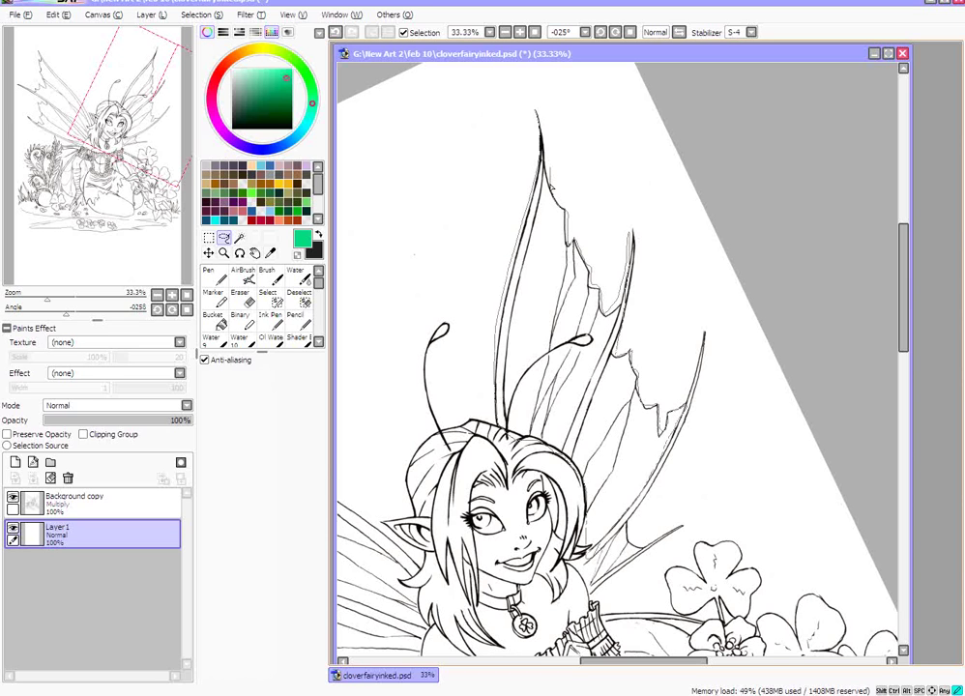
pyautogui.moveTo(427, 116); pyautogui.dragTo(389, 257)
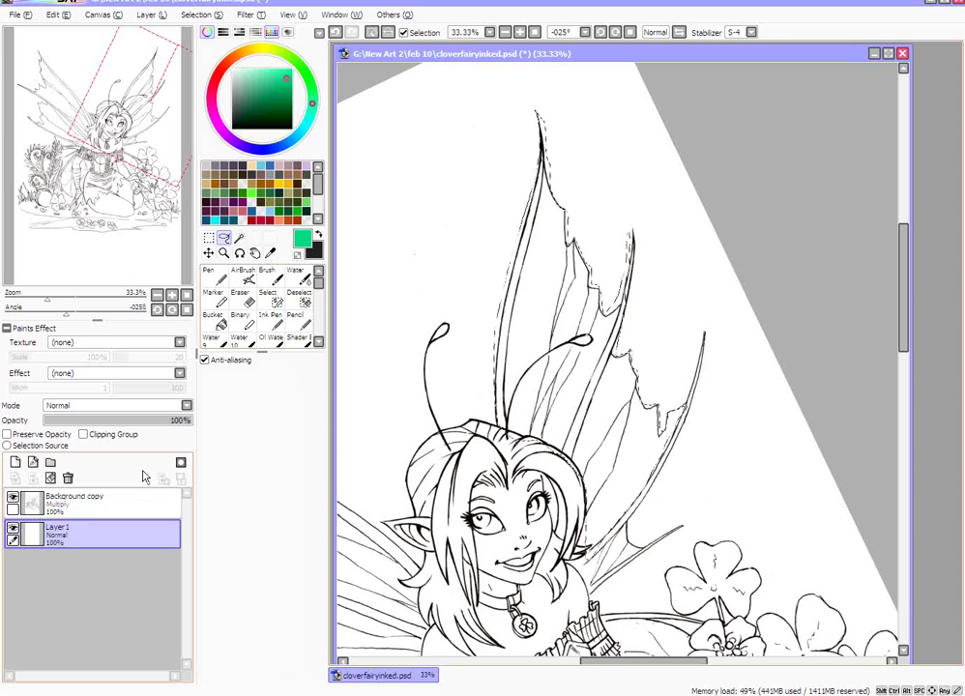
pyautogui.click(215, 14)
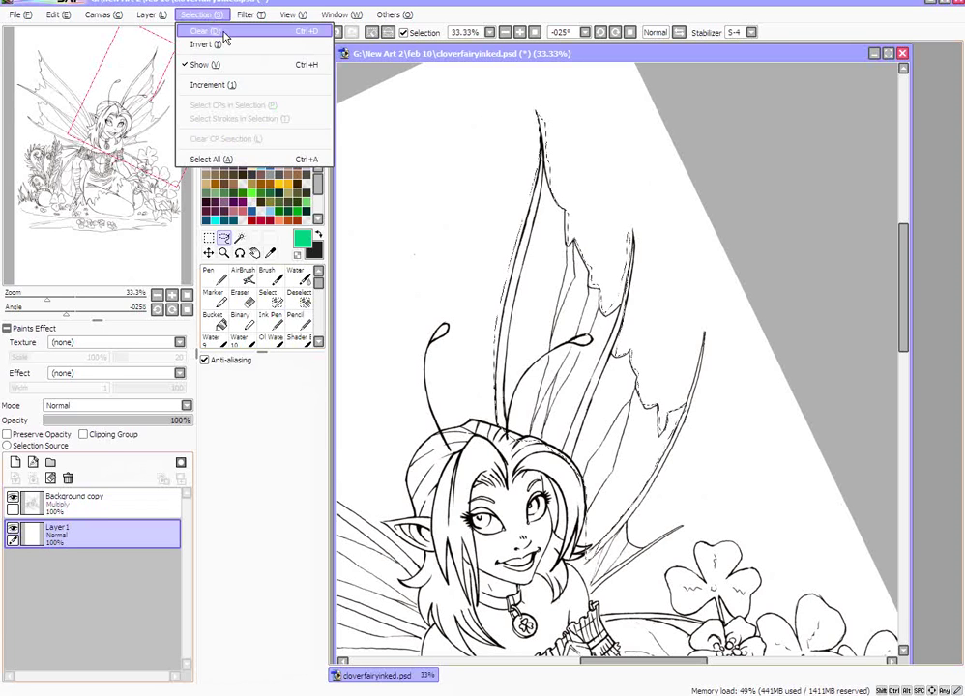
pyautogui.click(223, 36)
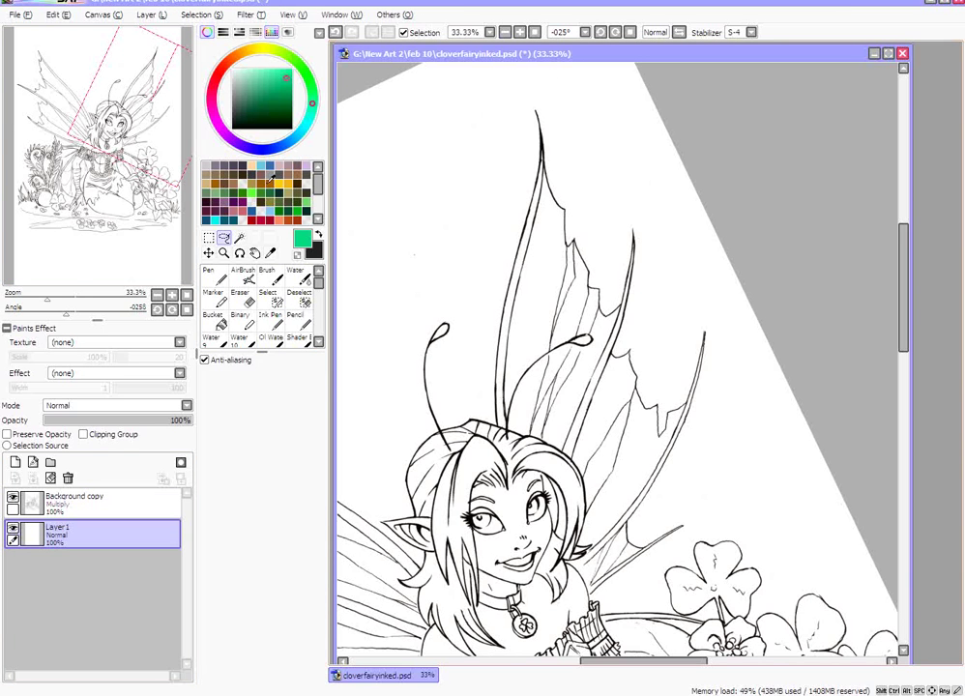
pyautogui.click(250, 14)
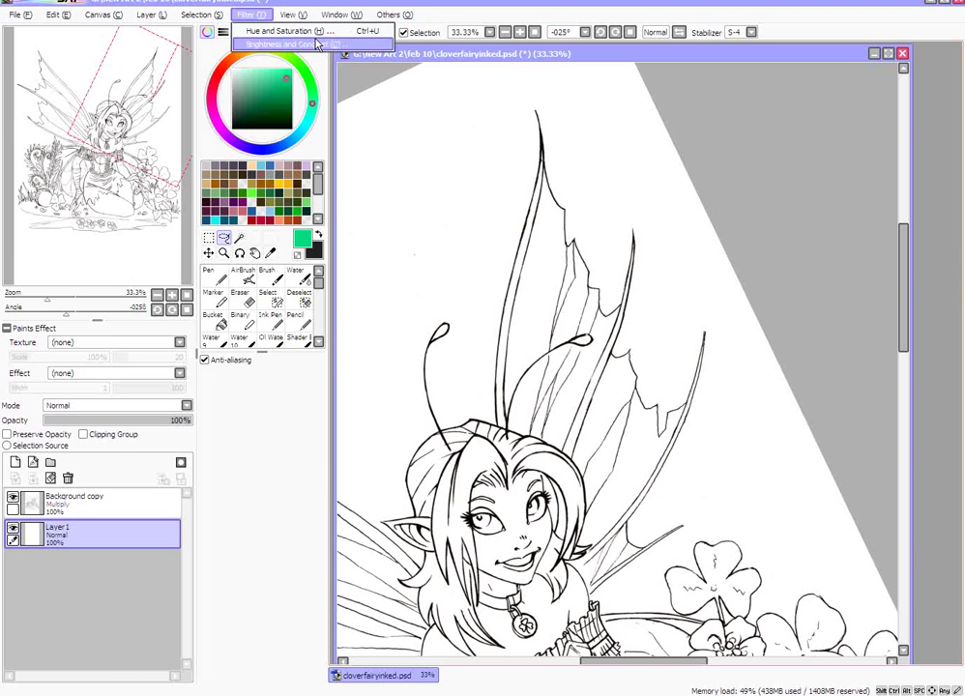
pyautogui.moveTo(173, 17)
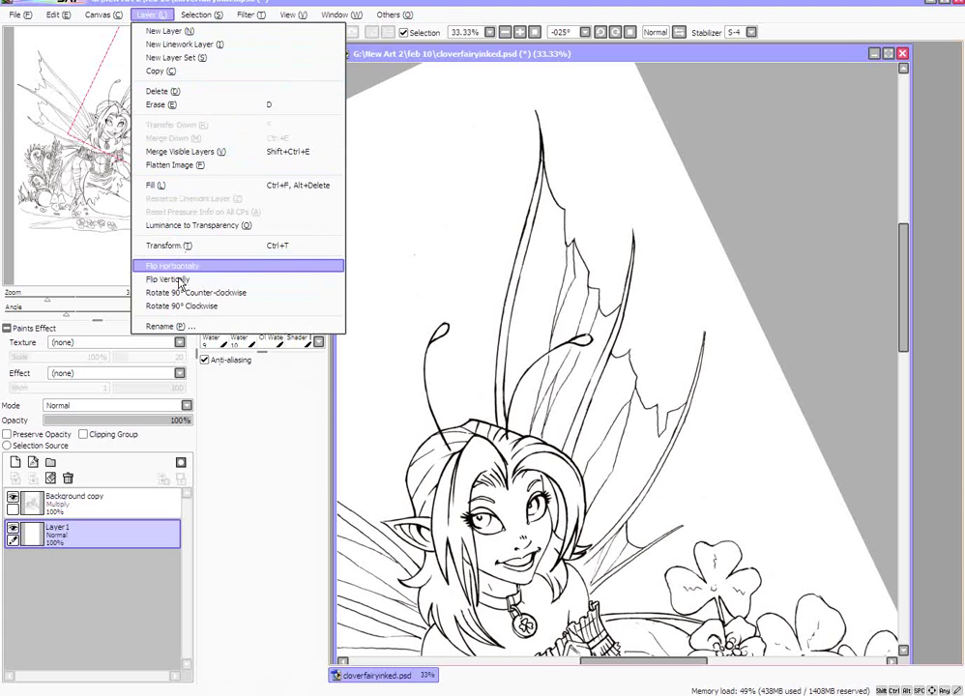
pyautogui.click(812, 129)
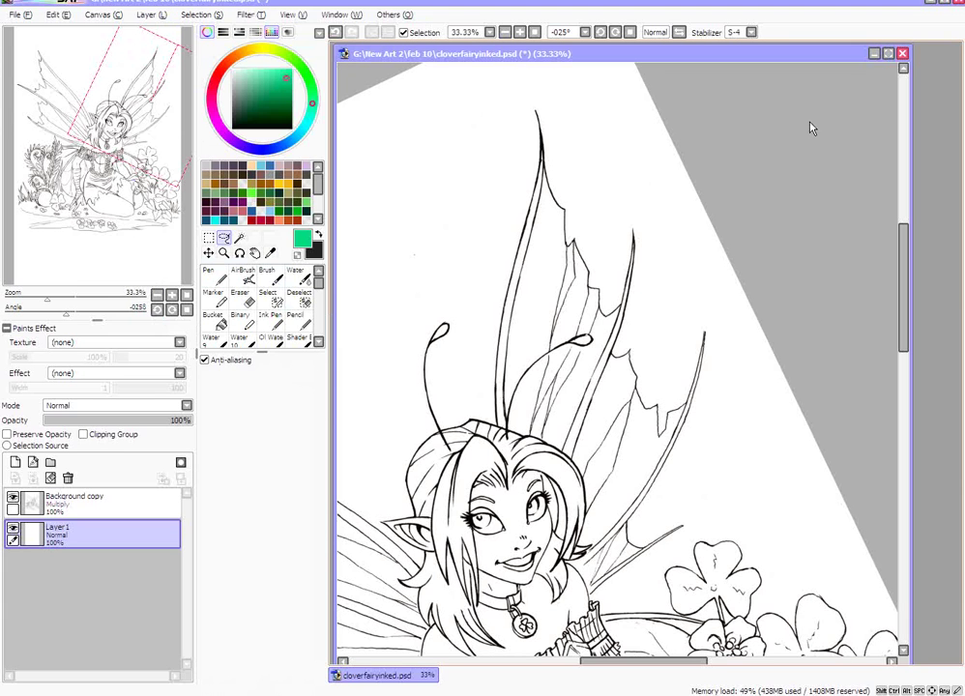
# Choose a darker, muted green and set the Brush to size 40, Density 100 and Dilution 0.
pyautogui.click(275, 84)
pyautogui.click(266, 275)
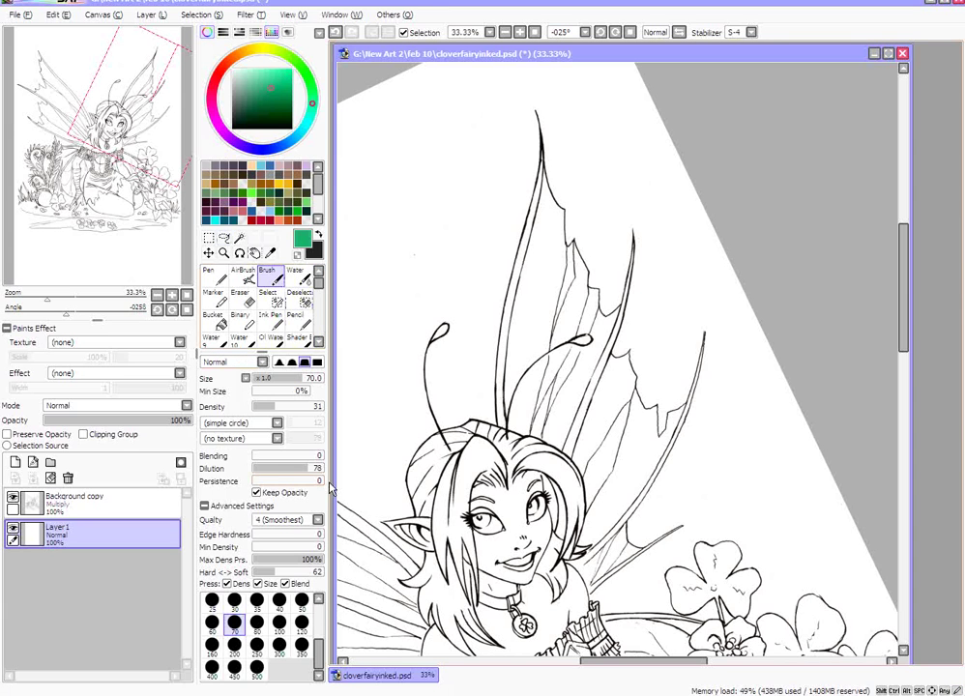
pyautogui.moveTo(290, 469); pyautogui.dragTo(261, 470)
pyautogui.moveTo(275, 406); pyautogui.dragTo(361, 412)
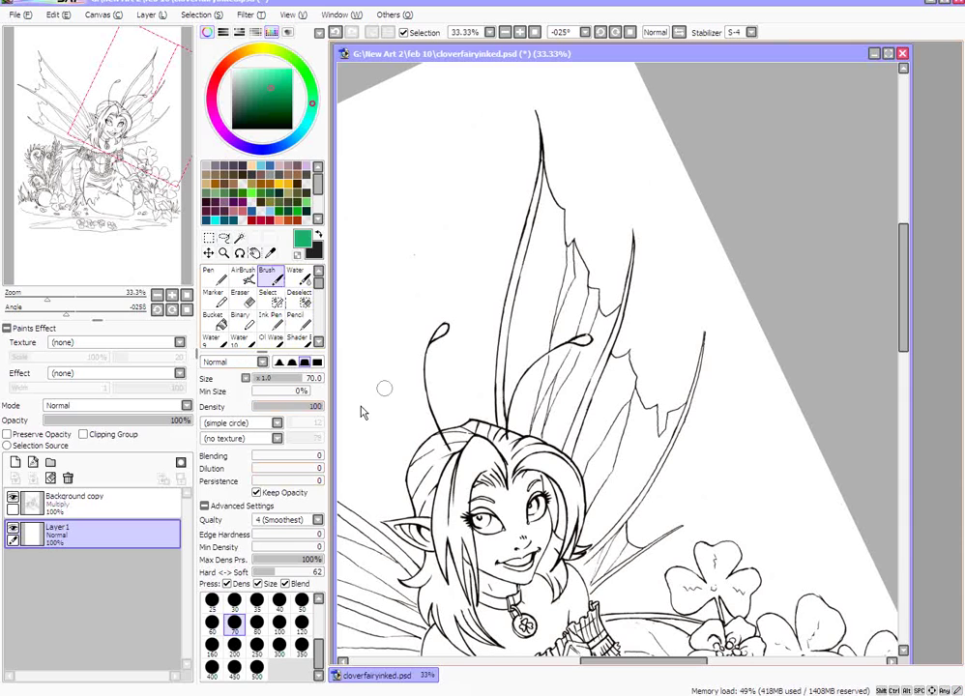
pyautogui.click(283, 605)
# Activate the Brush for colouring the tallest clover-side wing and set the Stabilizer to 0.
pyautogui.scroll(-2, 707, 234)
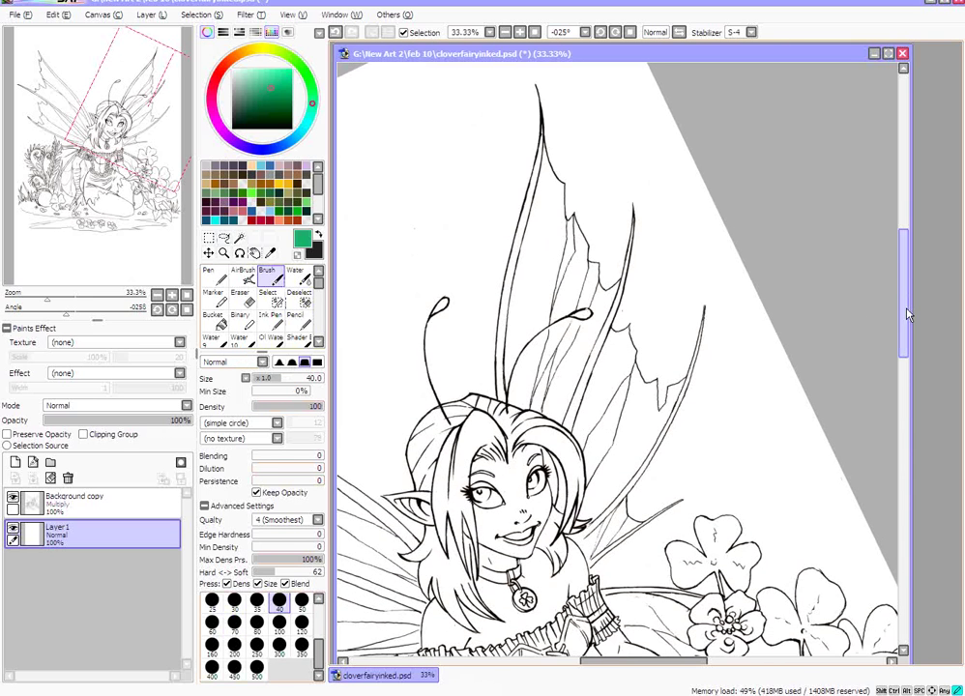
pyautogui.scroll(1, 707, 240)
pyautogui.click(225, 256)
pyautogui.click(550, 198)
pyautogui.click(524, 224)
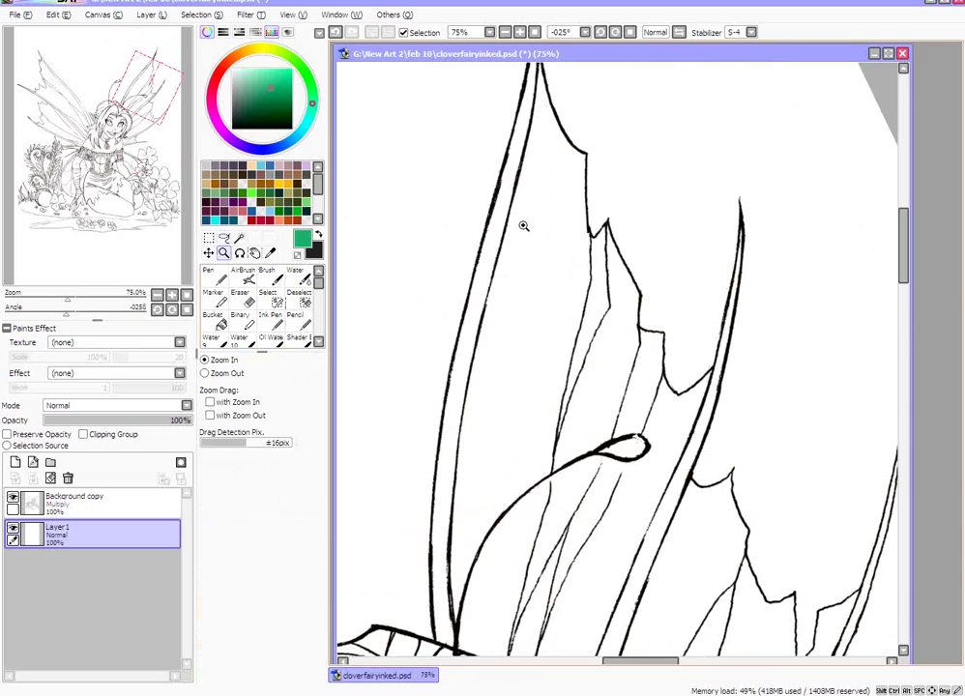
pyautogui.scroll(-2, 841, 258)
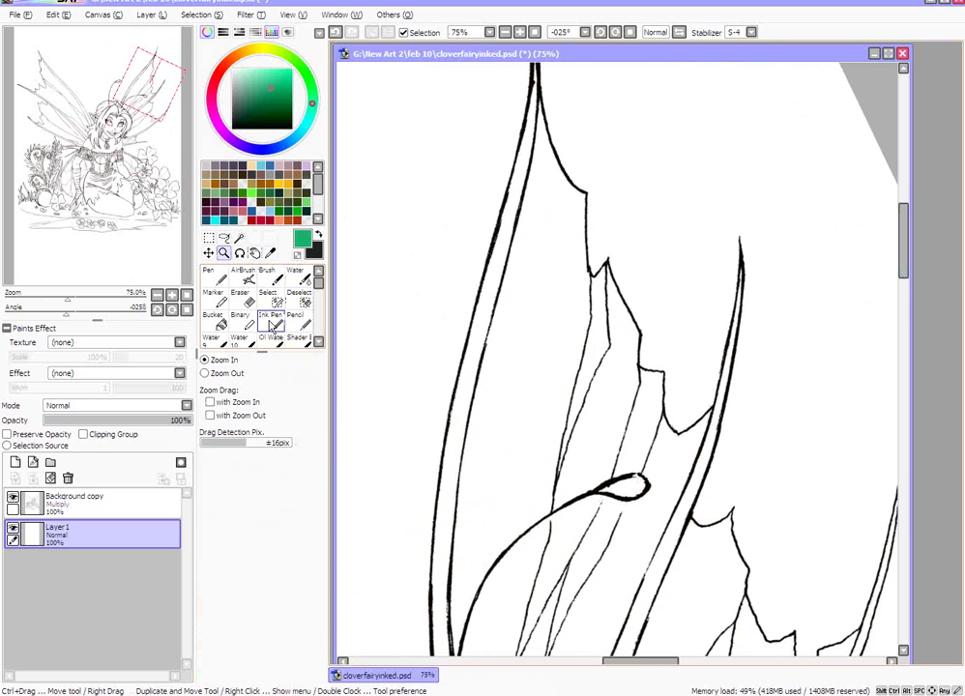
pyautogui.click(271, 272)
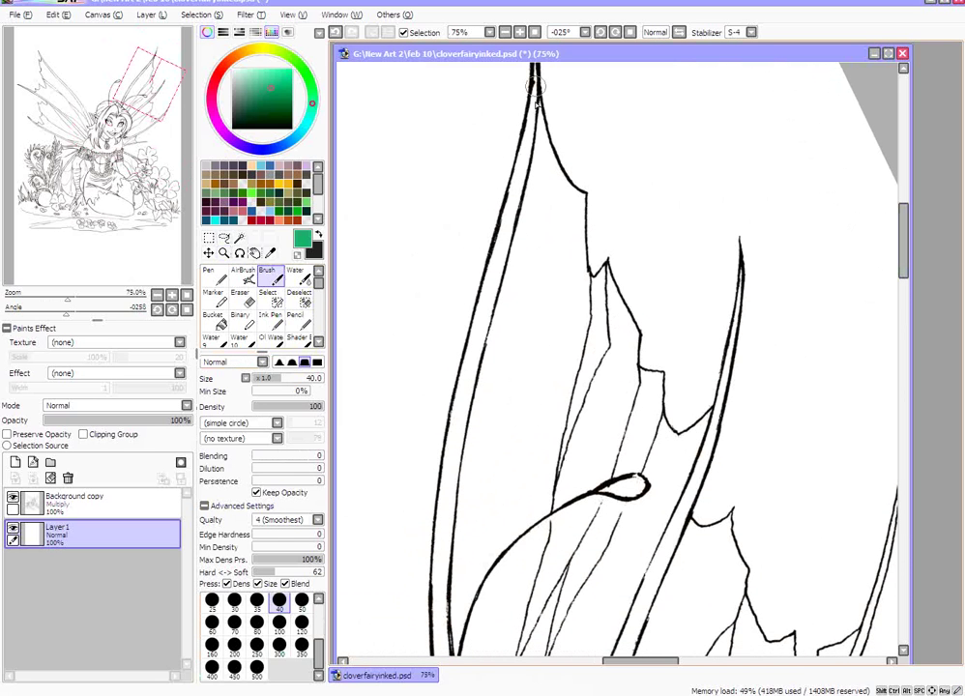
pyautogui.moveTo(535, 87); pyautogui.dragTo(535, 72)
pyautogui.click(745, 32)
pyautogui.click(735, 43)
# Paint the narrow strip along the tallest wing's leading edge green, from the tip to the fairy's hair.
pyautogui.moveTo(539, 85); pyautogui.dragTo(526, 170)
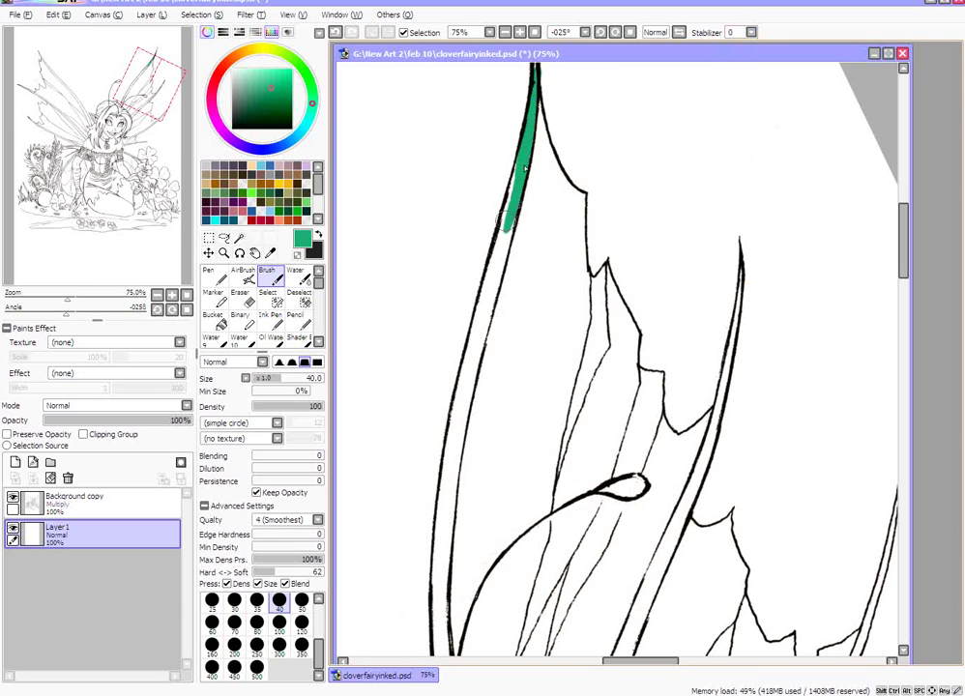
pyautogui.moveTo(505, 228); pyautogui.dragTo(442, 472)
pyautogui.moveTo(905, 258); pyautogui.dragTo(906, 292)
pyautogui.moveTo(462, 247)
pyautogui.mouseDown()
pyautogui.moveTo(444, 334)
pyautogui.moveTo(465, 231)
pyautogui.moveTo(442, 432)
pyautogui.mouseUp()
pyautogui.moveTo(444, 309); pyautogui.dragTo(447, 501)
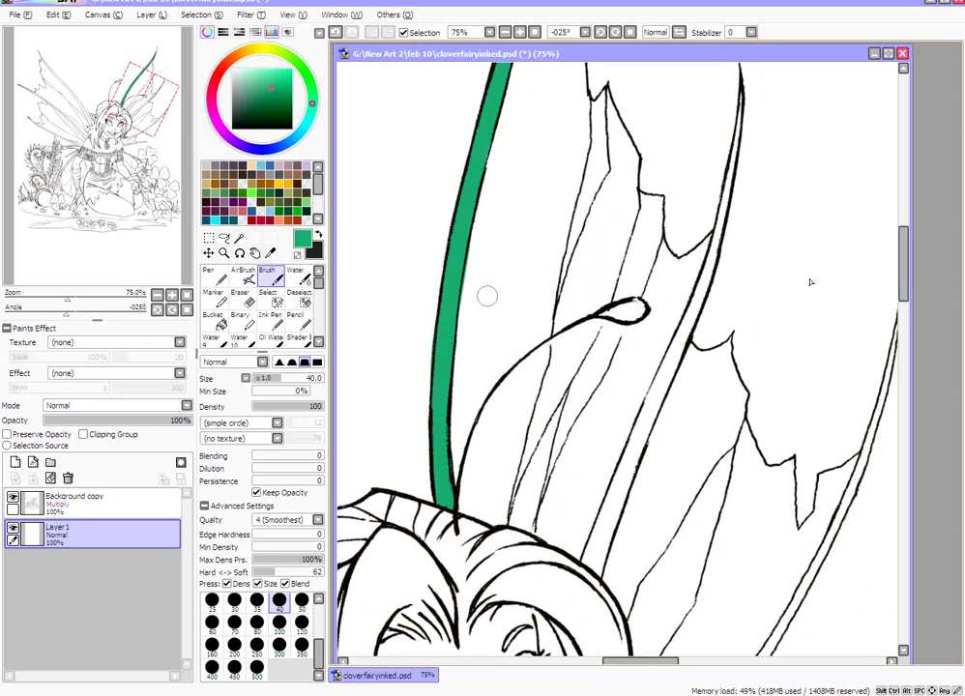
# Choose a teal and brush a closed border inside the wing membrane, following its ragged edge and the hairline.
pyautogui.moveTo(66, 302); pyautogui.dragTo(54, 303)
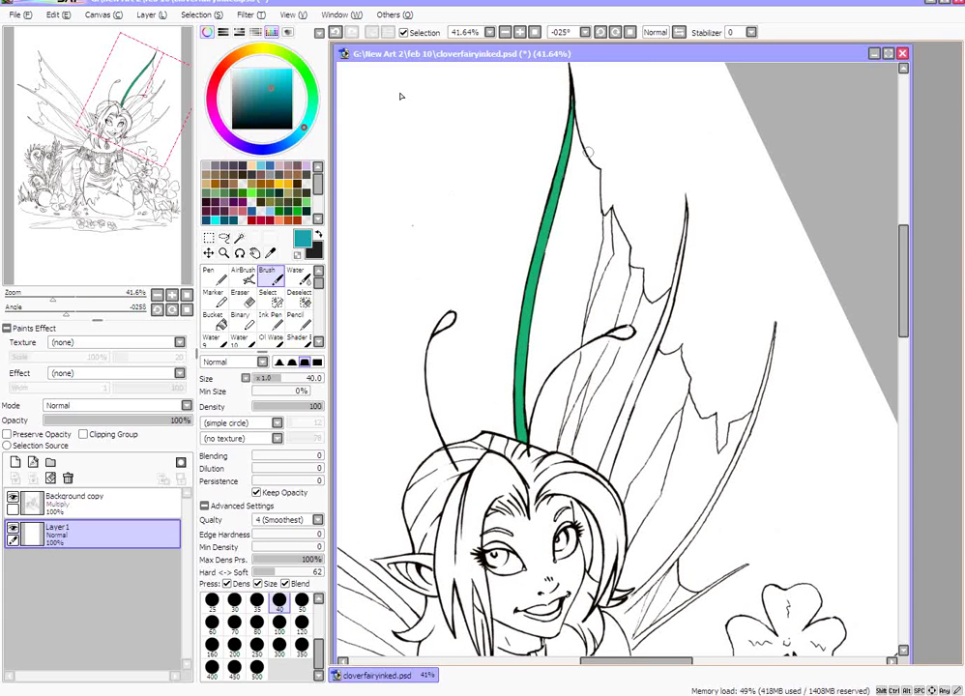
pyautogui.moveTo(580, 156)
pyautogui.mouseDown()
pyautogui.moveTo(575, 120)
pyautogui.moveTo(582, 166)
pyautogui.moveTo(578, 143)
pyautogui.moveTo(597, 172)
pyautogui.moveTo(579, 136)
pyautogui.moveTo(599, 173)
pyautogui.moveTo(596, 225)
pyautogui.moveTo(592, 171)
pyautogui.moveTo(585, 209)
pyautogui.moveTo(581, 171)
pyautogui.moveTo(571, 174)
pyautogui.moveTo(576, 139)
pyautogui.moveTo(530, 382)
pyautogui.moveTo(536, 323)
pyautogui.moveTo(532, 344)
pyautogui.moveTo(532, 440)
pyautogui.moveTo(531, 416)
pyautogui.moveTo(553, 450)
pyautogui.moveTo(597, 471)
pyautogui.moveTo(649, 330)
pyautogui.mouseUp()
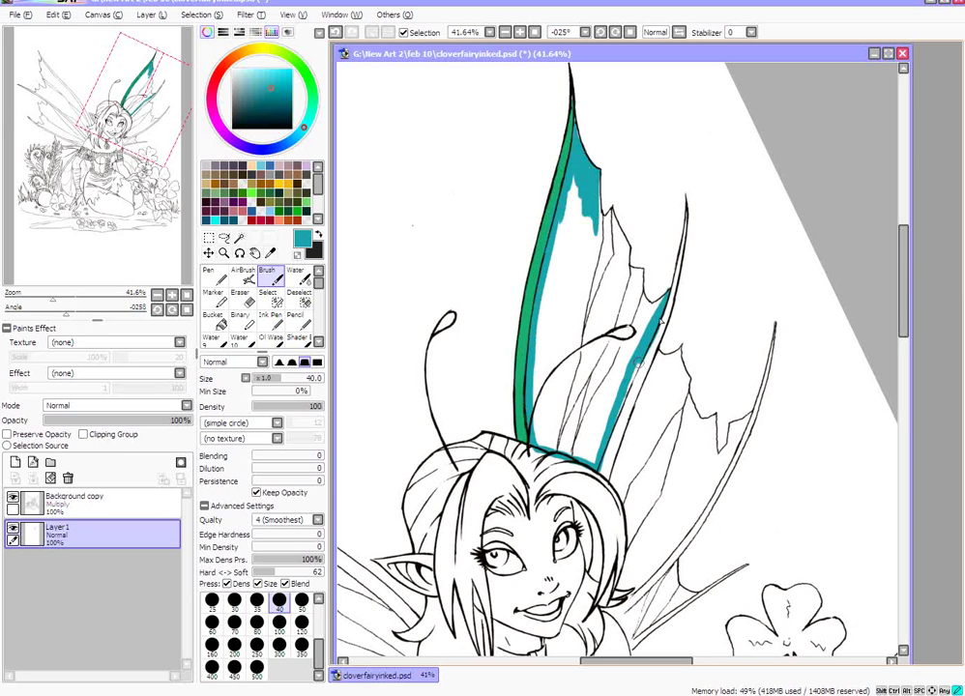
pyautogui.moveTo(601, 224)
pyautogui.mouseDown()
pyautogui.moveTo(641, 288)
pyautogui.moveTo(666, 292)
pyautogui.mouseUp()
# Trim the teal that spills past the membrane's ragged edge with the Eraser at size 35.
pyautogui.click(240, 294)
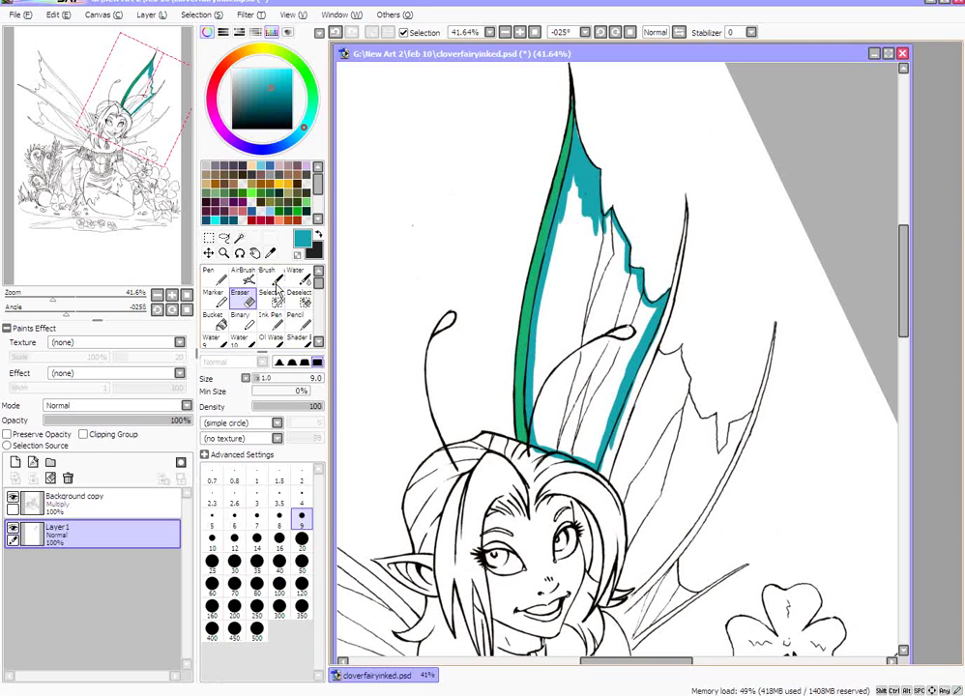
pyautogui.click(302, 539)
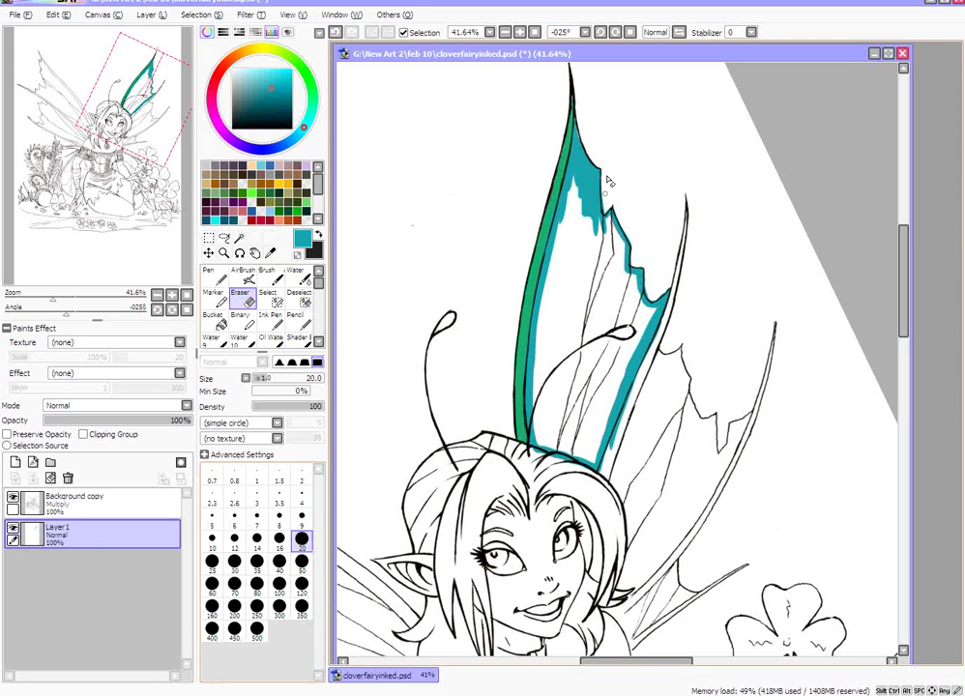
pyautogui.click(256, 561)
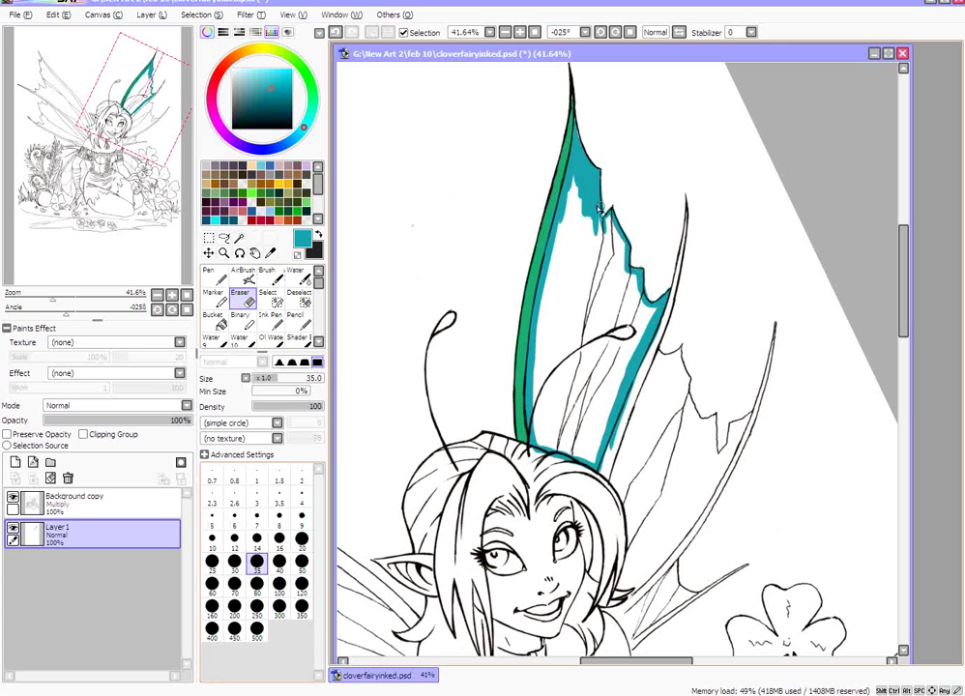
pyautogui.moveTo(607, 202)
pyautogui.mouseDown()
pyautogui.moveTo(637, 240)
pyautogui.moveTo(628, 234)
pyautogui.moveTo(656, 269)
pyautogui.moveTo(651, 281)
pyautogui.moveTo(639, 263)
pyautogui.moveTo(650, 293)
pyautogui.mouseUp()
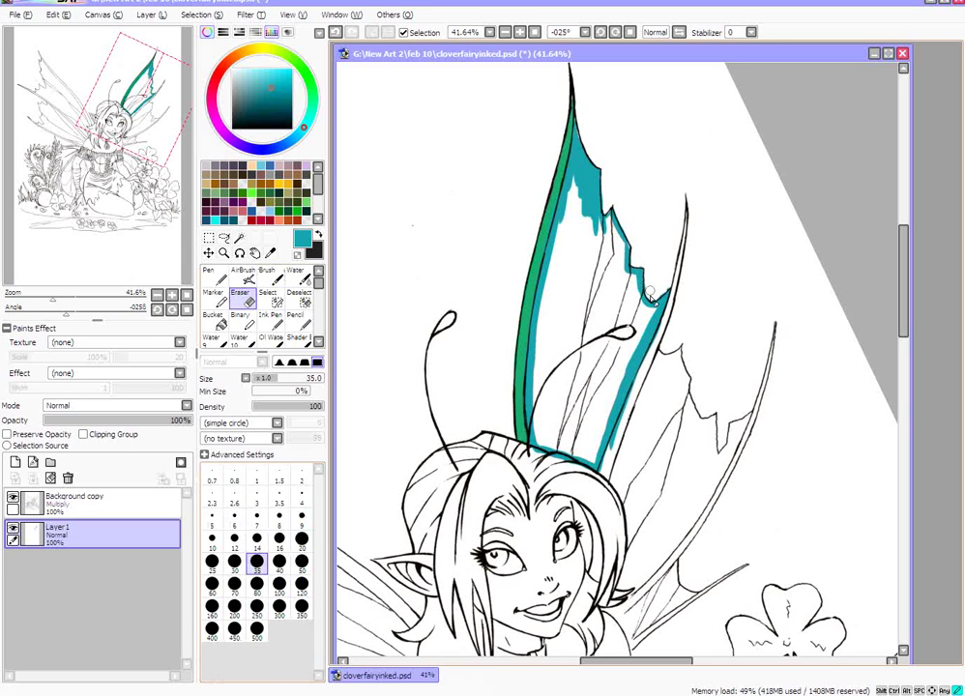
# Fill the bordered wing membrane with teal using the Bucket, and erase the overspill at its base.
pyautogui.click(277, 281)
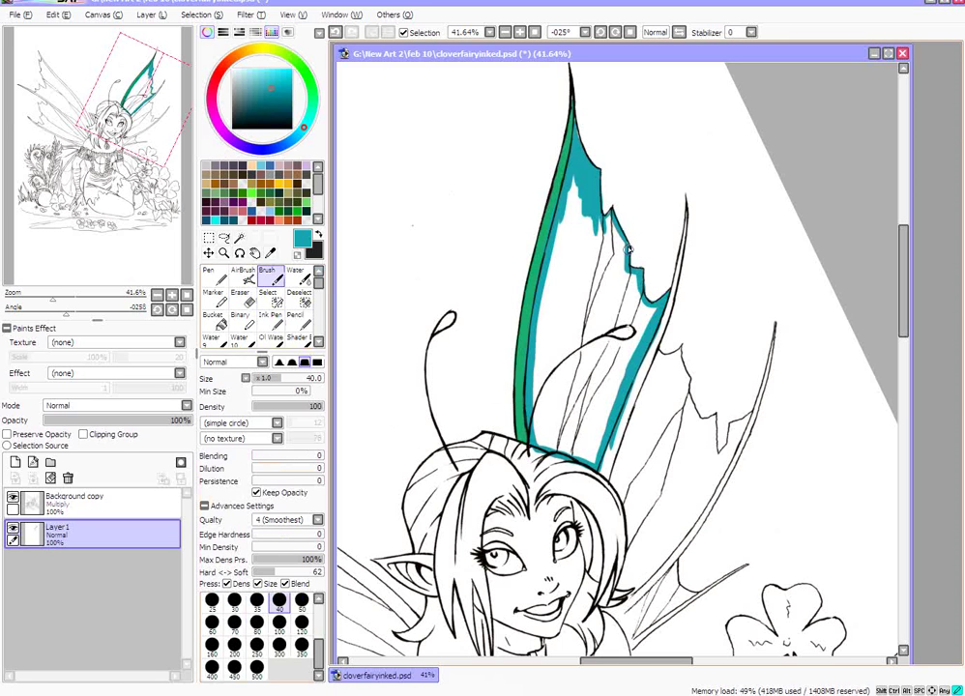
pyautogui.click(213, 321)
pyautogui.click(582, 281)
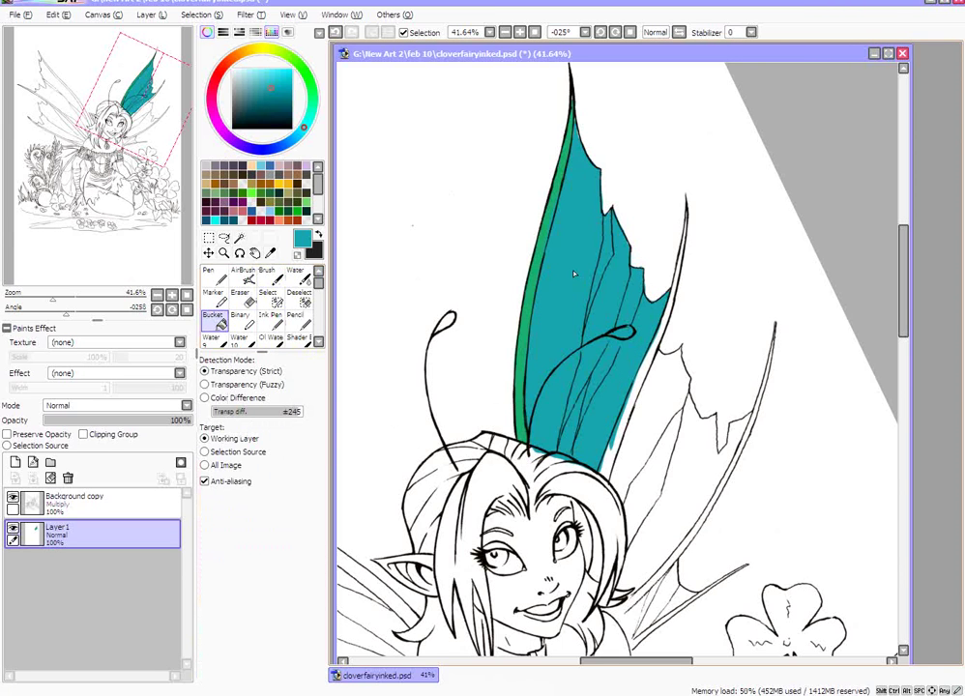
pyautogui.press('e')
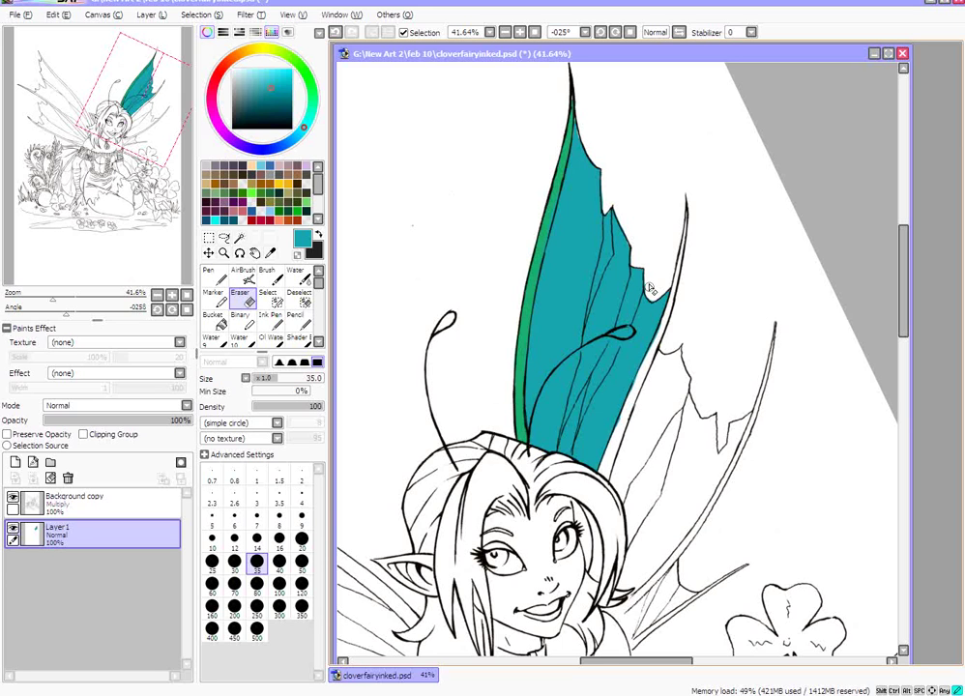
# Add a Multiply layer above Layer 1 and set the Brush's Dilution to 37.
pyautogui.click(15, 463)
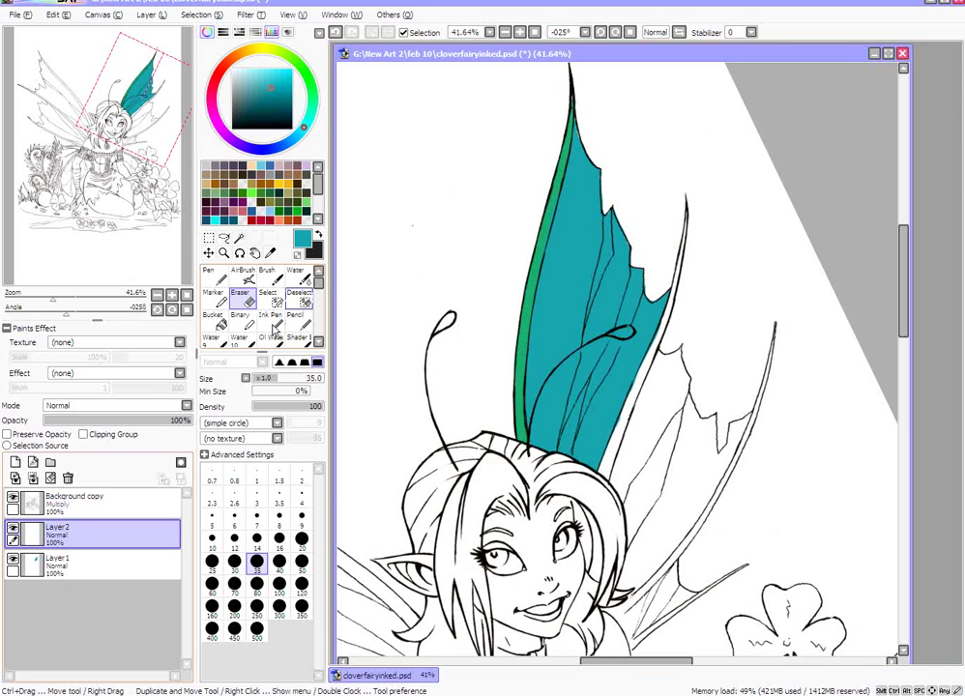
pyautogui.click(270, 278)
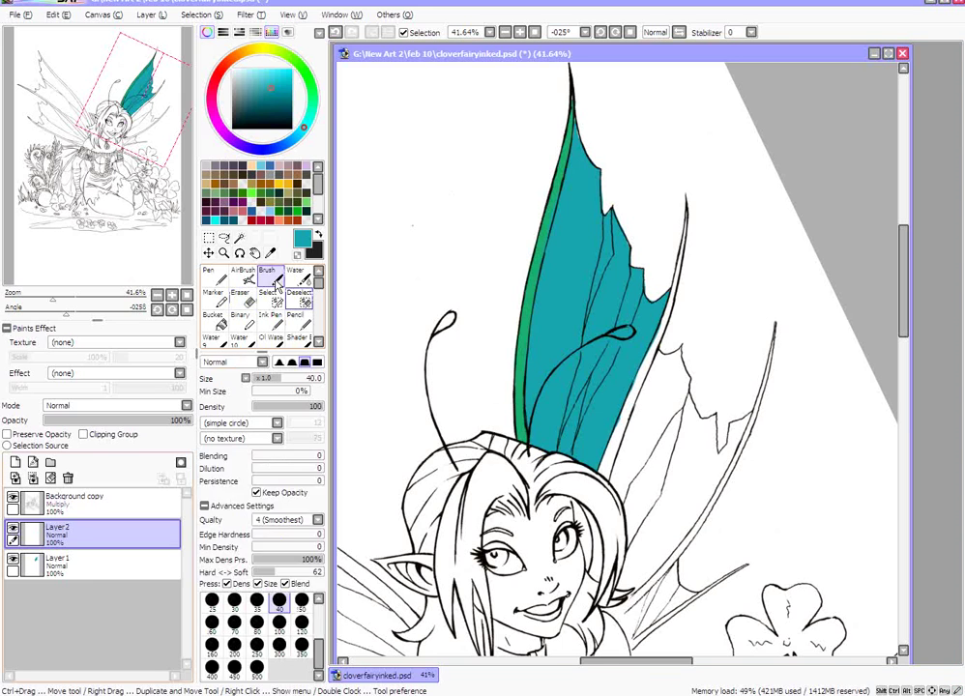
pyautogui.click(280, 469)
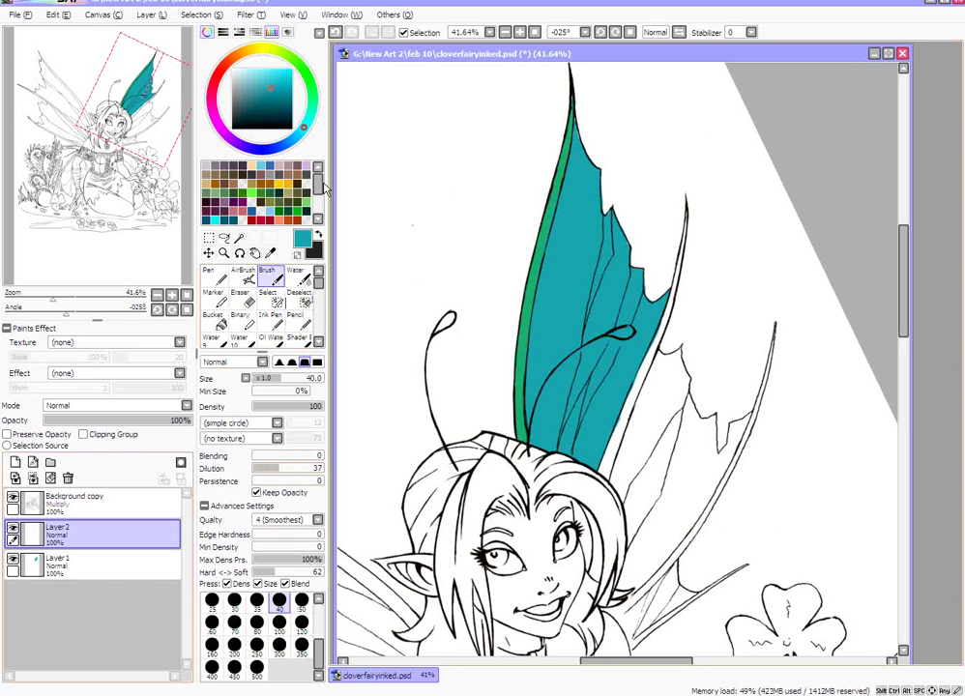
pyautogui.click(87, 405)
pyautogui.click(79, 433)
# Shade the membrane's base, tip and leading side in teal, clipping the Multiply layer to Layer 1 and enlarging the Brush to size 80.
pyautogui.moveTo(530, 409)
pyautogui.mouseDown()
pyautogui.moveTo(543, 449)
pyautogui.moveTo(601, 446)
pyautogui.mouseUp()
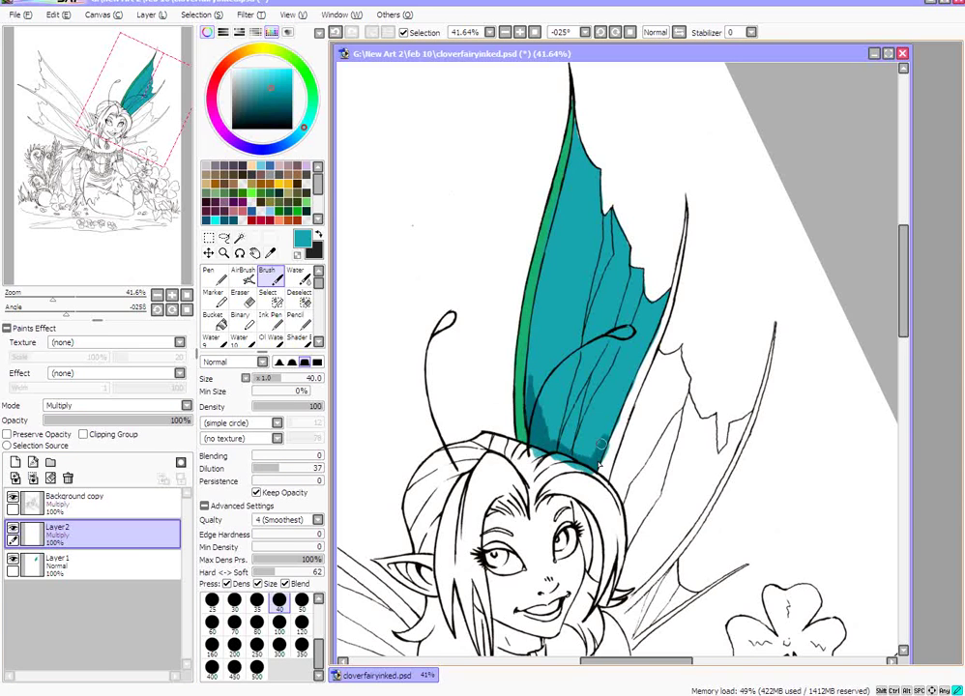
pyautogui.click(257, 622)
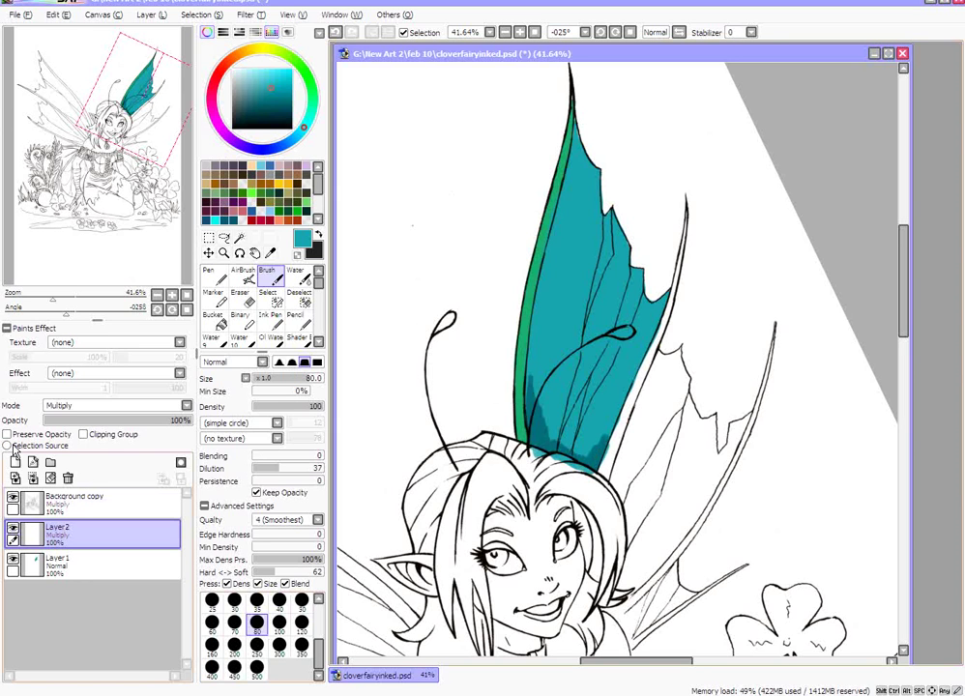
pyautogui.click(85, 436)
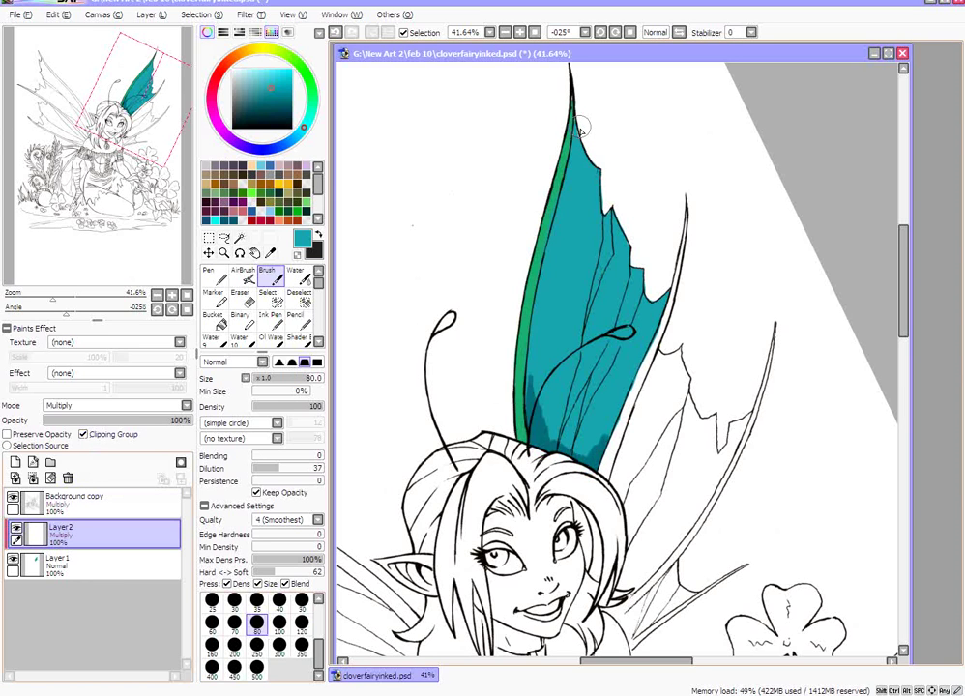
pyautogui.moveTo(580, 135); pyautogui.dragTo(571, 189)
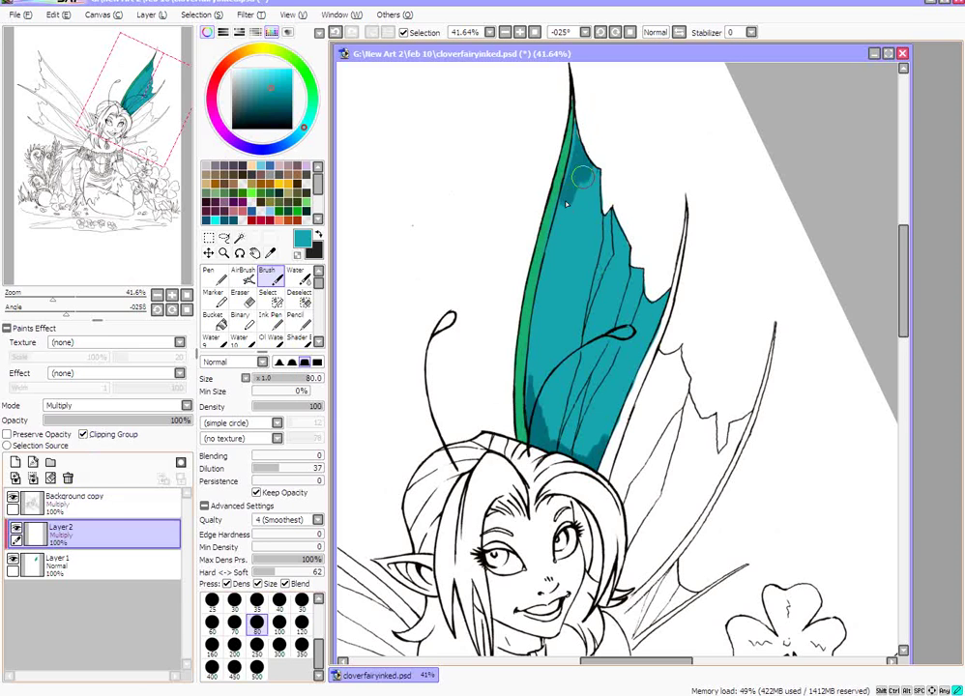
pyautogui.moveTo(623, 155)
pyautogui.mouseDown()
pyautogui.moveTo(581, 221)
pyautogui.moveTo(603, 150)
pyautogui.moveTo(586, 143)
pyautogui.moveTo(578, 116)
pyautogui.moveTo(555, 277)
pyautogui.moveTo(571, 214)
pyautogui.moveTo(533, 390)
pyautogui.moveTo(544, 312)
pyautogui.moveTo(549, 437)
pyautogui.moveTo(590, 463)
pyautogui.moveTo(614, 429)
pyautogui.moveTo(581, 446)
pyautogui.moveTo(547, 452)
pyautogui.mouseUp()
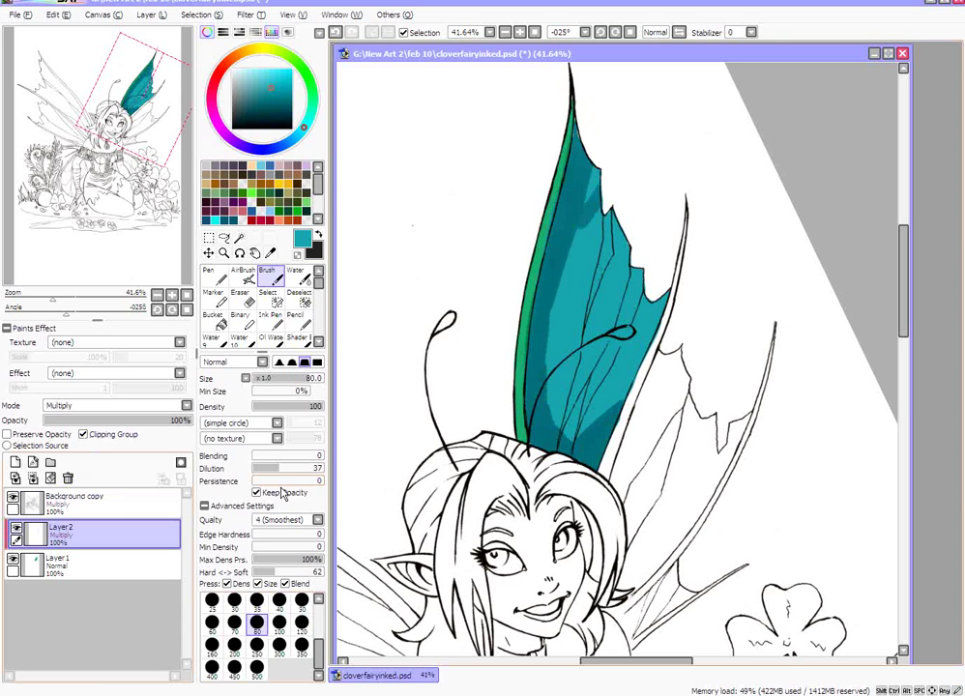
# Soften the membrane's shading with more teal strokes, using the Brush at Dilution 90 and Density 41.
pyautogui.moveTo(285, 470); pyautogui.dragTo(297, 478)
pyautogui.moveTo(555, 419)
pyautogui.mouseDown()
pyautogui.moveTo(593, 437)
pyautogui.moveTo(584, 420)
pyautogui.moveTo(614, 404)
pyautogui.moveTo(560, 404)
pyautogui.moveTo(551, 348)
pyautogui.moveTo(593, 217)
pyautogui.moveTo(592, 154)
pyautogui.moveTo(559, 290)
pyautogui.moveTo(556, 358)
pyautogui.moveTo(580, 251)
pyautogui.moveTo(589, 414)
pyautogui.mouseUp()
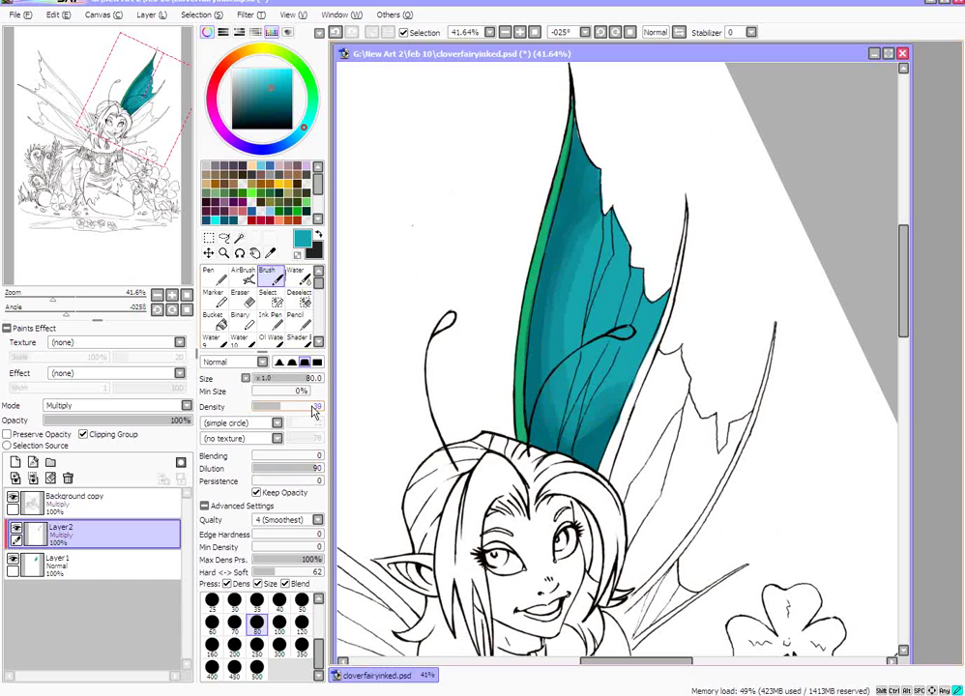
pyautogui.moveTo(308, 407); pyautogui.dragTo(271, 407)
pyautogui.moveTo(581, 205); pyautogui.dragTo(579, 235)
pyautogui.click(285, 408)
pyautogui.moveTo(593, 197)
pyautogui.mouseDown()
pyautogui.moveTo(589, 242)
pyautogui.moveTo(568, 254)
pyautogui.moveTo(560, 279)
pyautogui.moveTo(567, 236)
pyautogui.mouseUp()
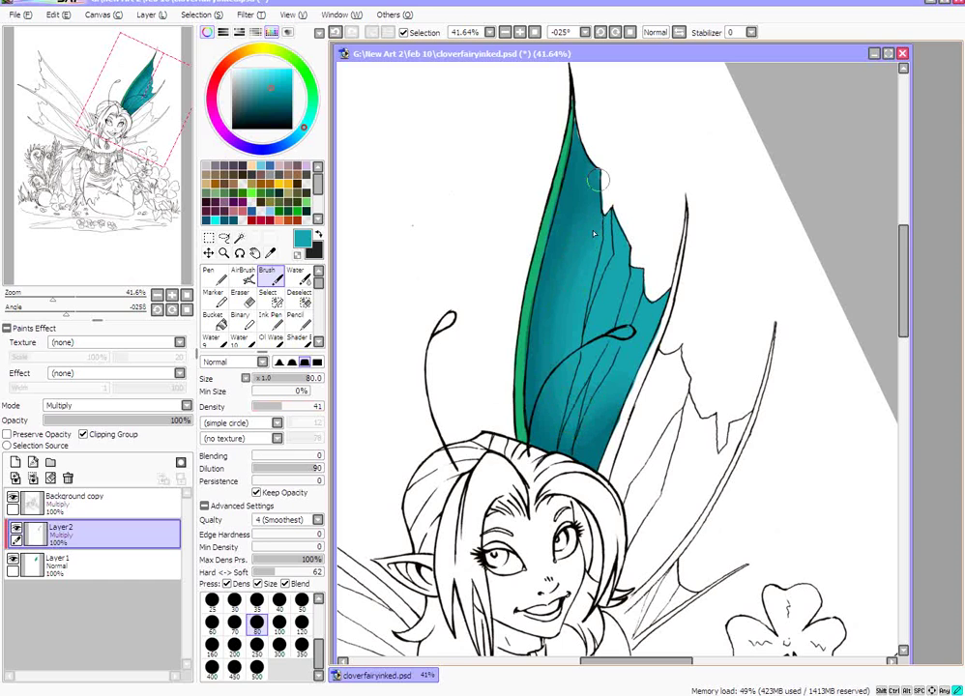
# Add a new layer above the shading, choose a dark blue, and set the Brush's Blending to 52 and Dilution to 51.
pyautogui.click(15, 462)
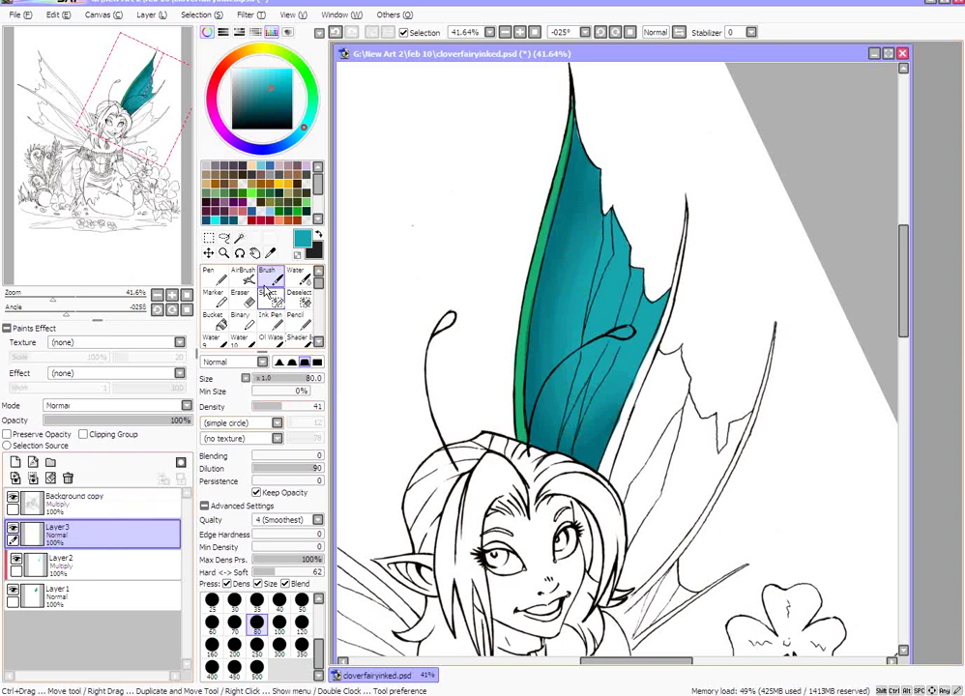
pyautogui.moveTo(300, 131); pyautogui.dragTo(279, 153)
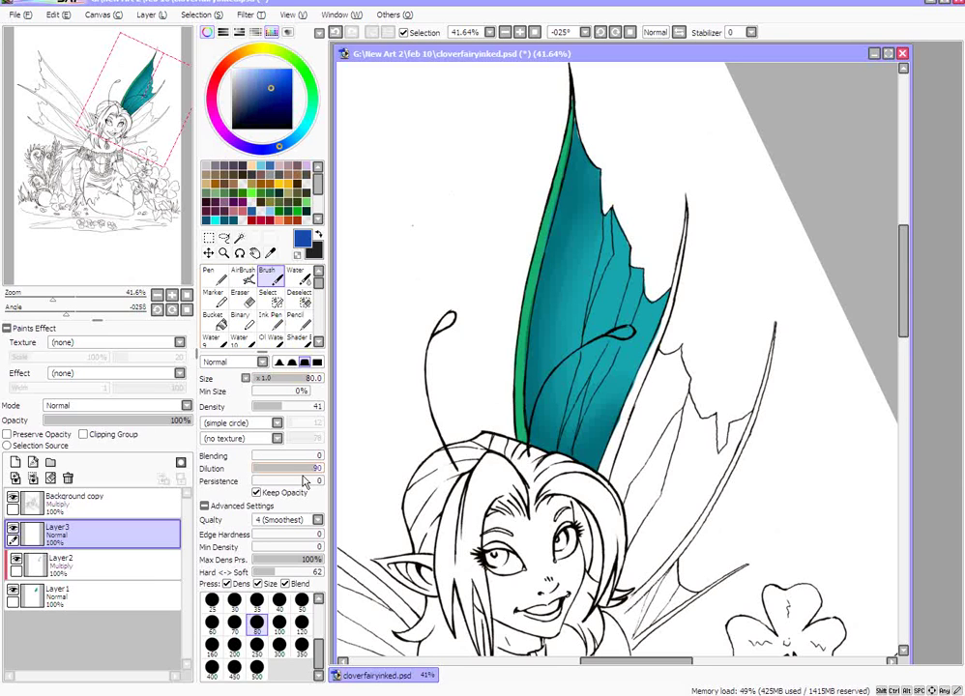
pyautogui.click(268, 472)
pyautogui.click(269, 472)
pyautogui.moveTo(269, 473); pyautogui.dragTo(290, 475)
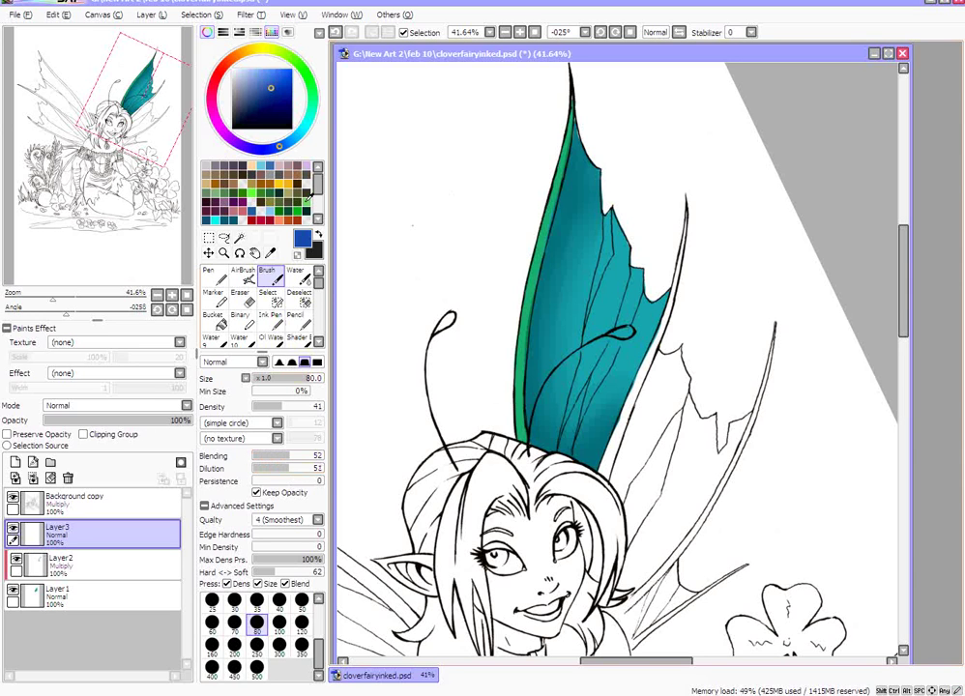
pyautogui.moveTo(273, 88); pyautogui.dragTo(259, 100)
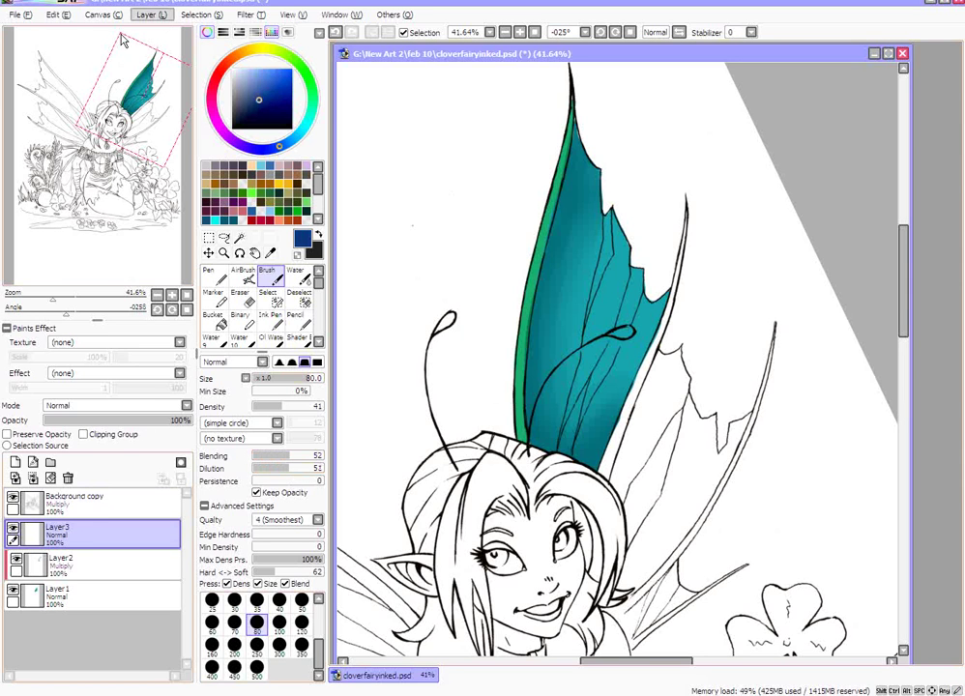
# Merge the new blank layer and the Multiply shading layer down into Layer 1.
pyautogui.click(159, 16)
pyautogui.click(172, 139)
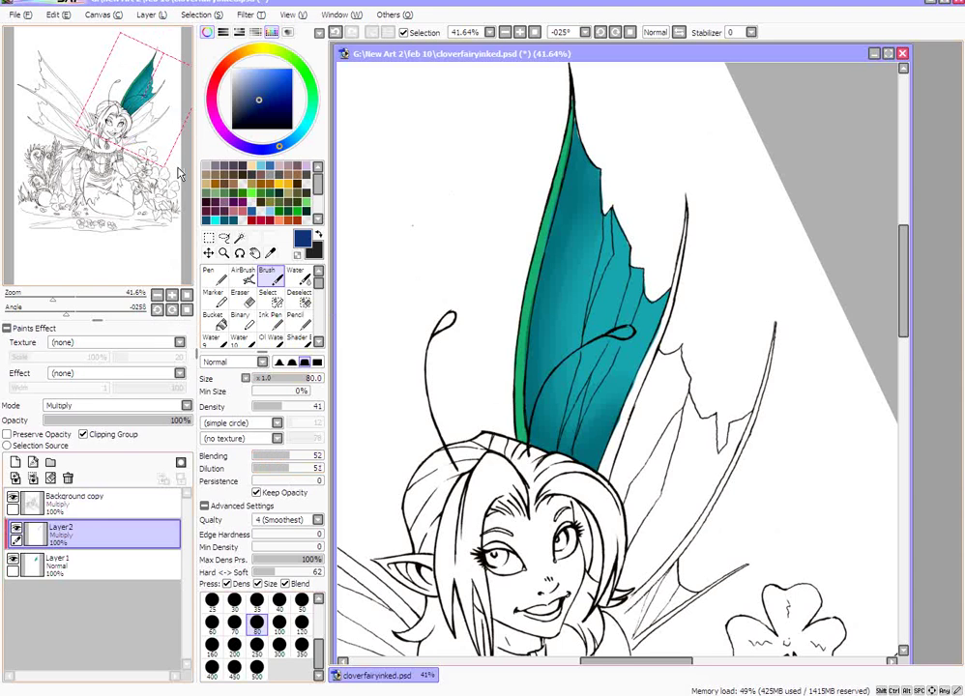
pyautogui.click(157, 16)
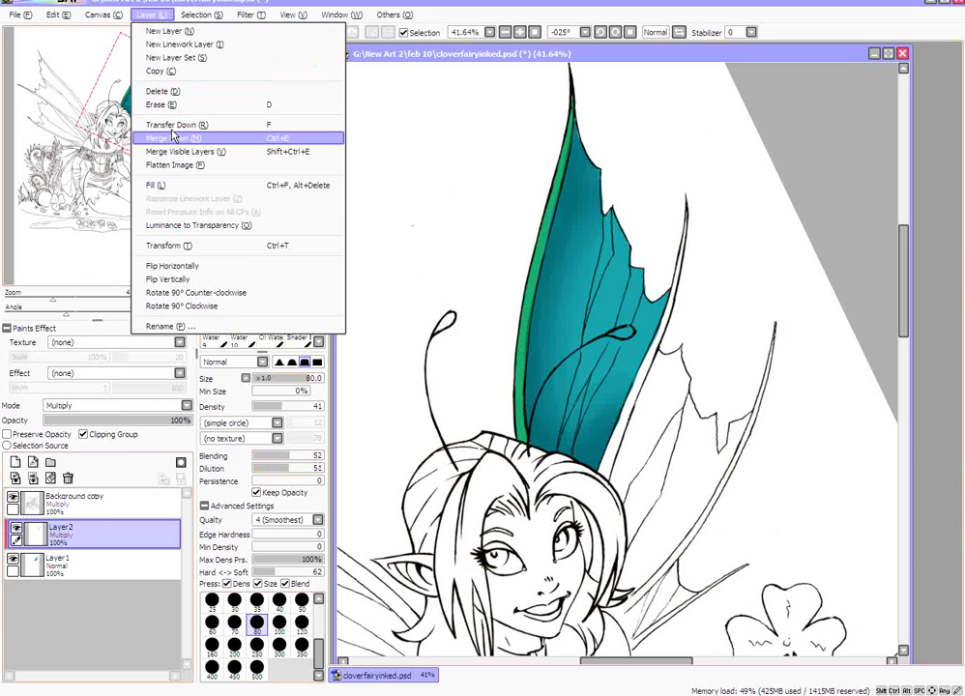
pyautogui.click(172, 138)
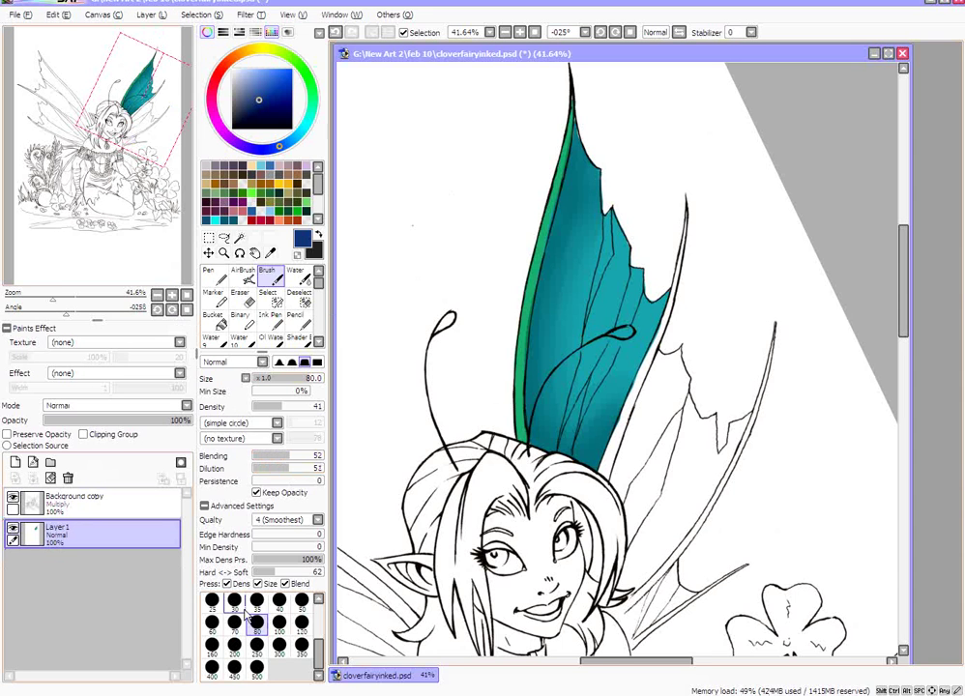
# Blend dark blue into the membrane's tip with Layer 1's opacity preserved, using the Brush at size 60, Density 100 and Blending 49.
pyautogui.click(212, 622)
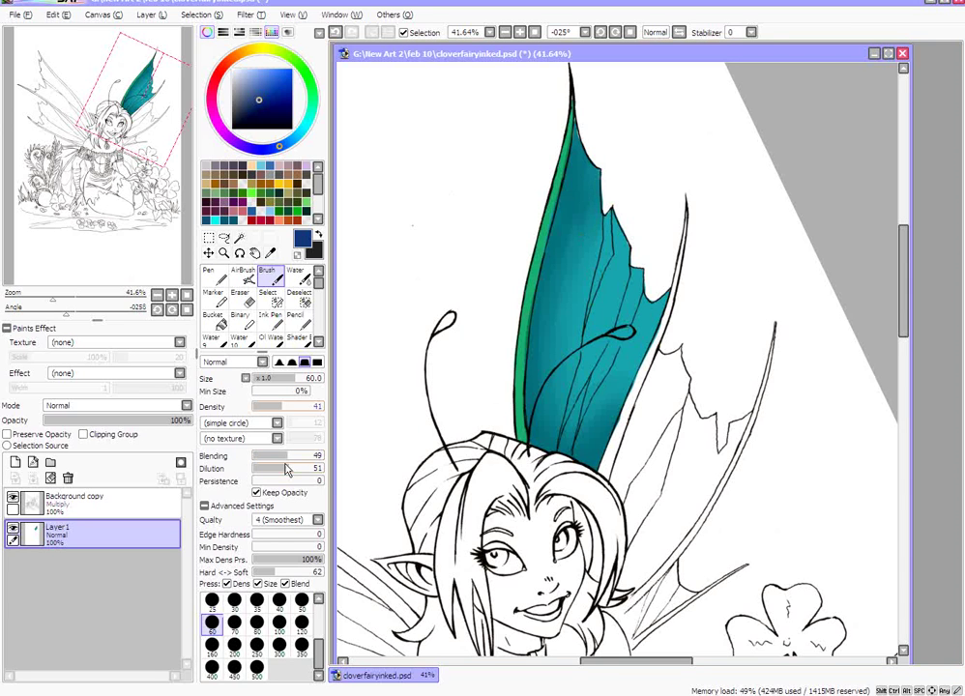
pyautogui.moveTo(291, 408); pyautogui.dragTo(330, 416)
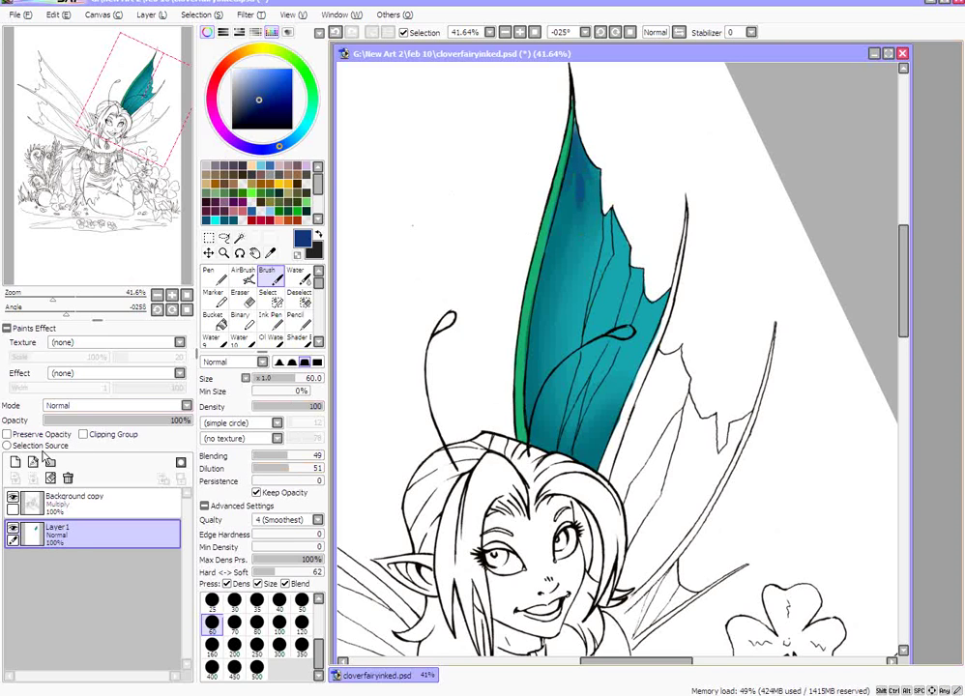
pyautogui.click(7, 435)
pyautogui.moveTo(590, 168)
pyautogui.mouseDown()
pyautogui.moveTo(577, 131)
pyautogui.moveTo(571, 195)
pyautogui.moveTo(594, 178)
pyautogui.moveTo(578, 145)
pyautogui.moveTo(563, 214)
pyautogui.moveTo(584, 193)
pyautogui.mouseUp()
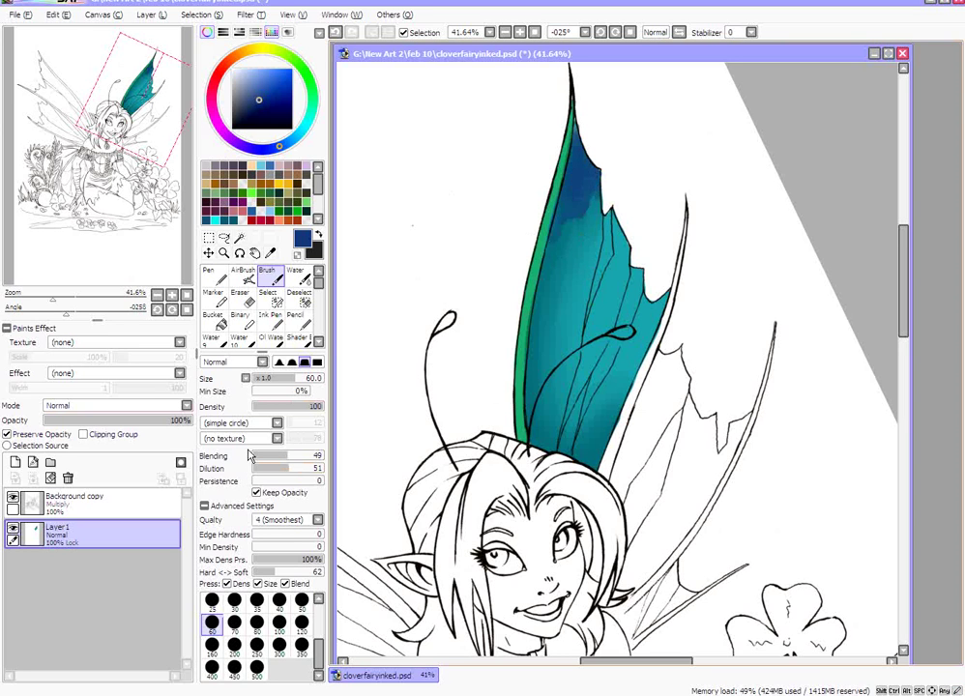
# Blend the dark blue down the membrane beside the green edge, using the Brush at Dilution 29 with Blending at 83 and 40.
pyautogui.moveTo(290, 460)
pyautogui.mouseDown()
pyautogui.moveTo(312, 457)
pyautogui.moveTo(275, 472)
pyautogui.mouseUp()
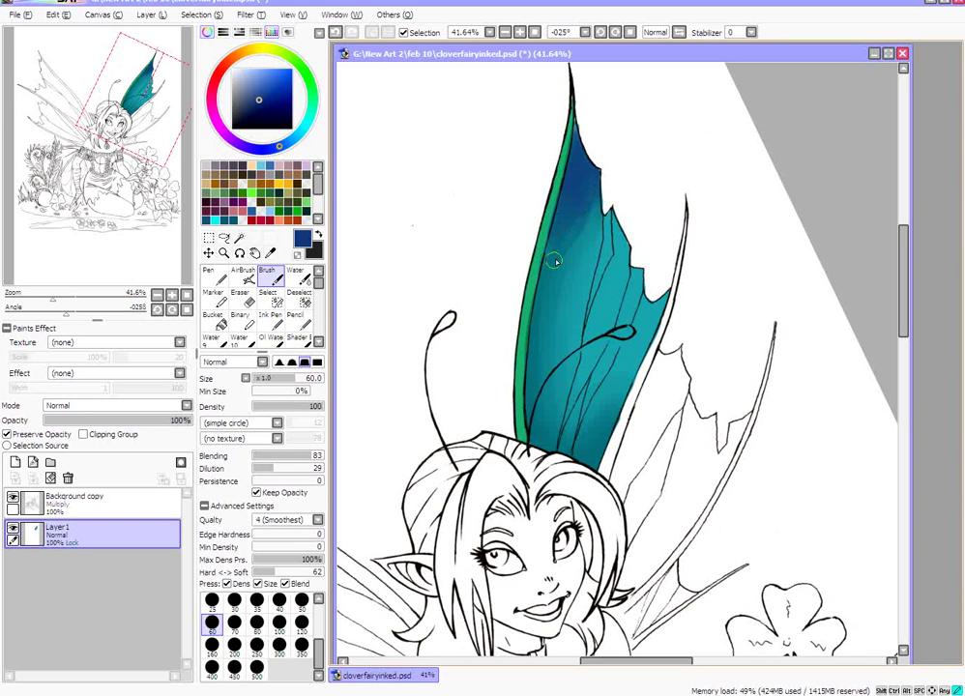
pyautogui.moveTo(556, 261)
pyautogui.mouseDown()
pyautogui.moveTo(586, 205)
pyautogui.moveTo(597, 207)
pyautogui.mouseUp()
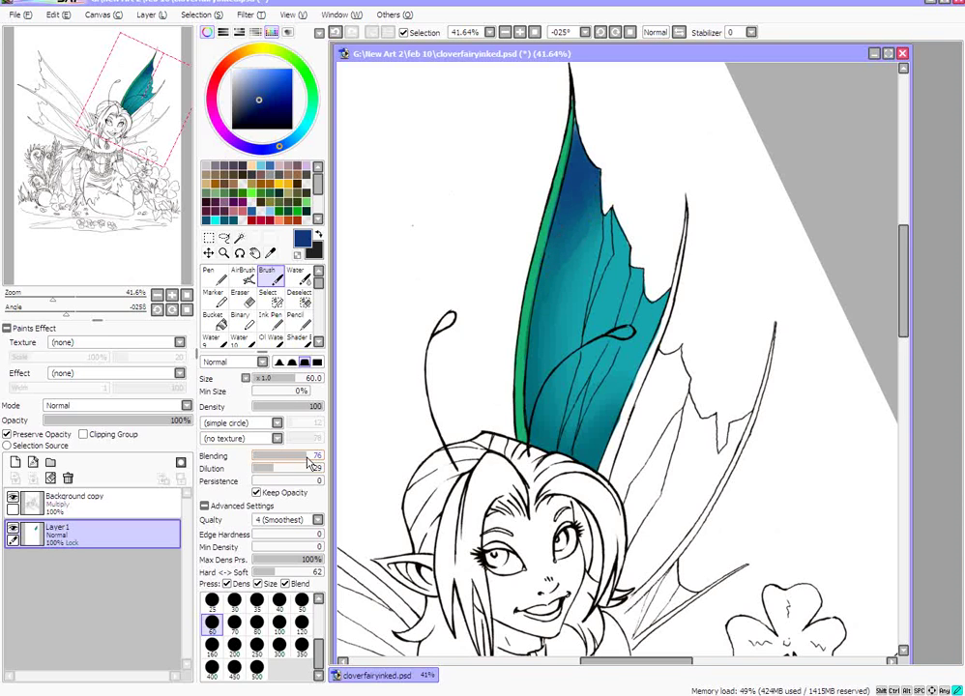
pyautogui.moveTo(310, 456); pyautogui.dragTo(282, 469)
pyautogui.moveTo(565, 209); pyautogui.dragTo(534, 335)
pyautogui.moveTo(564, 216); pyautogui.dragTo(534, 335)
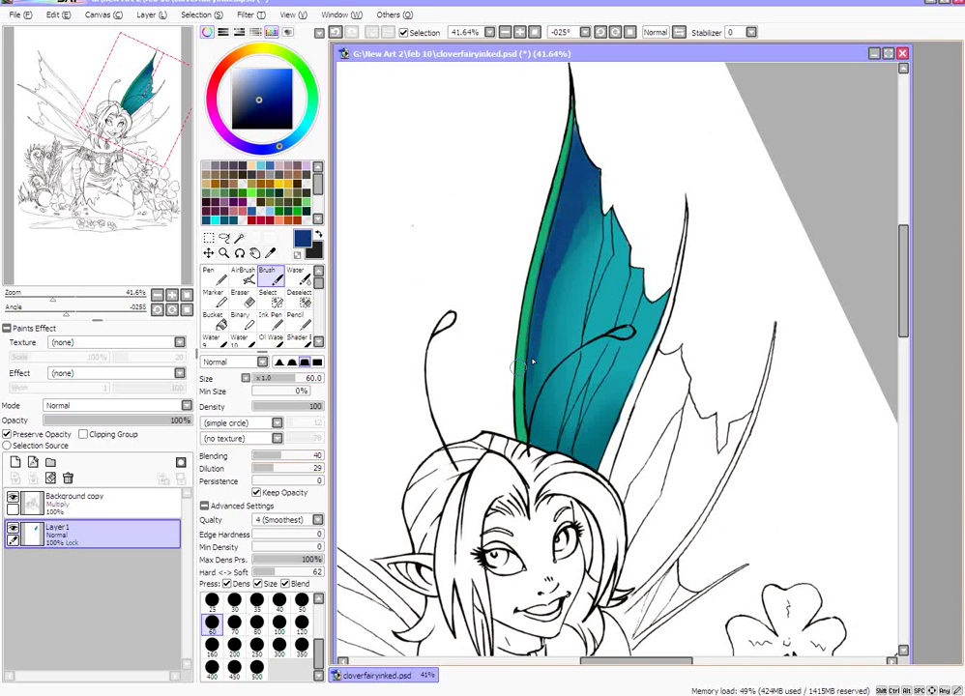
# Soften the dark blue shading into the teal across the membrane's upper part, using the Brush at Blending 72 and Density 63.
pyautogui.moveTo(281, 457); pyautogui.dragTo(305, 461)
pyautogui.moveTo(556, 228)
pyautogui.mouseDown()
pyautogui.moveTo(578, 216)
pyautogui.moveTo(570, 247)
pyautogui.moveTo(591, 203)
pyautogui.mouseUp()
pyautogui.click(300, 408)
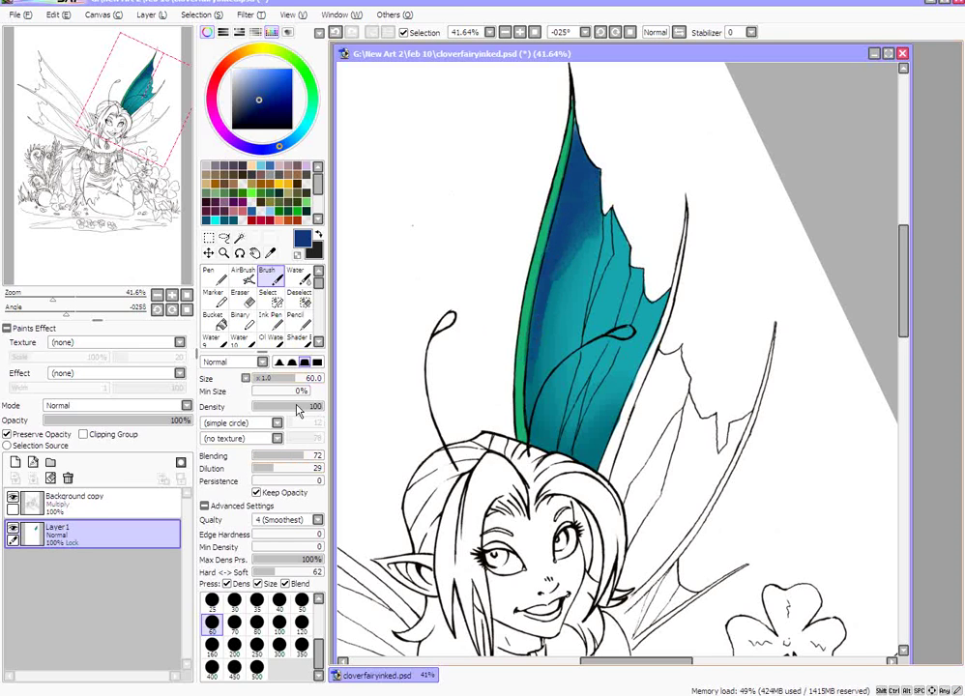
pyautogui.moveTo(300, 416); pyautogui.dragTo(298, 416)
pyautogui.moveTo(577, 211)
pyautogui.mouseDown()
pyautogui.moveTo(590, 248)
pyautogui.moveTo(593, 196)
pyautogui.moveTo(578, 251)
pyautogui.moveTo(575, 213)
pyautogui.moveTo(546, 294)
pyautogui.moveTo(557, 239)
pyautogui.moveTo(537, 350)
pyautogui.moveTo(579, 256)
pyautogui.moveTo(541, 337)
pyautogui.moveTo(566, 232)
pyautogui.mouseUp()
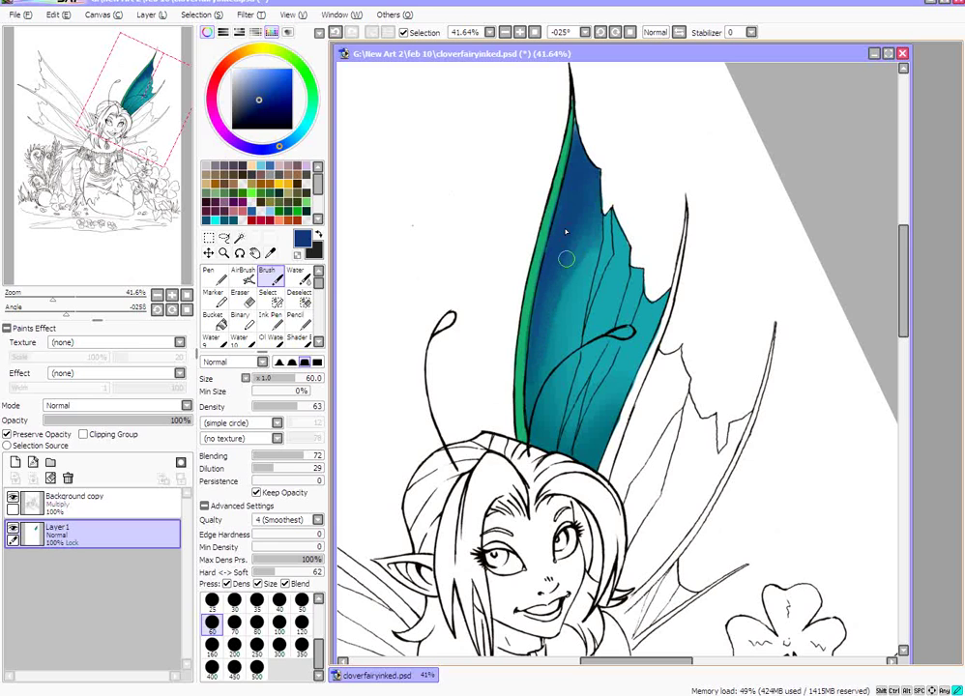
# Paint a bright green patch beside the dark blue shading, using the Brush at Density 100, Blending 43 and Dilution 30.
pyautogui.click(312, 94)
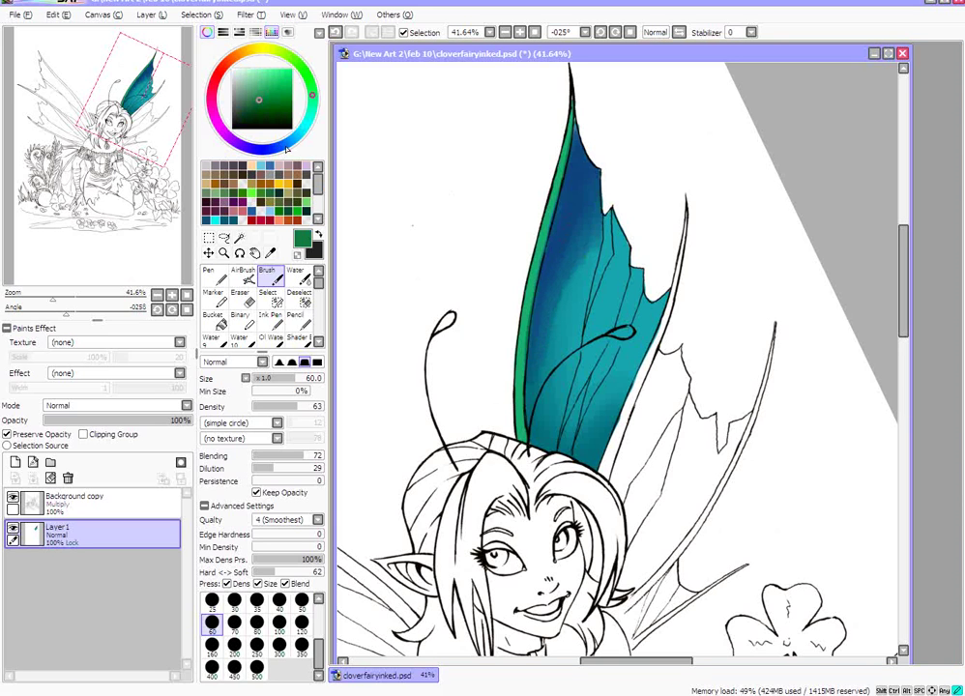
pyautogui.click(281, 81)
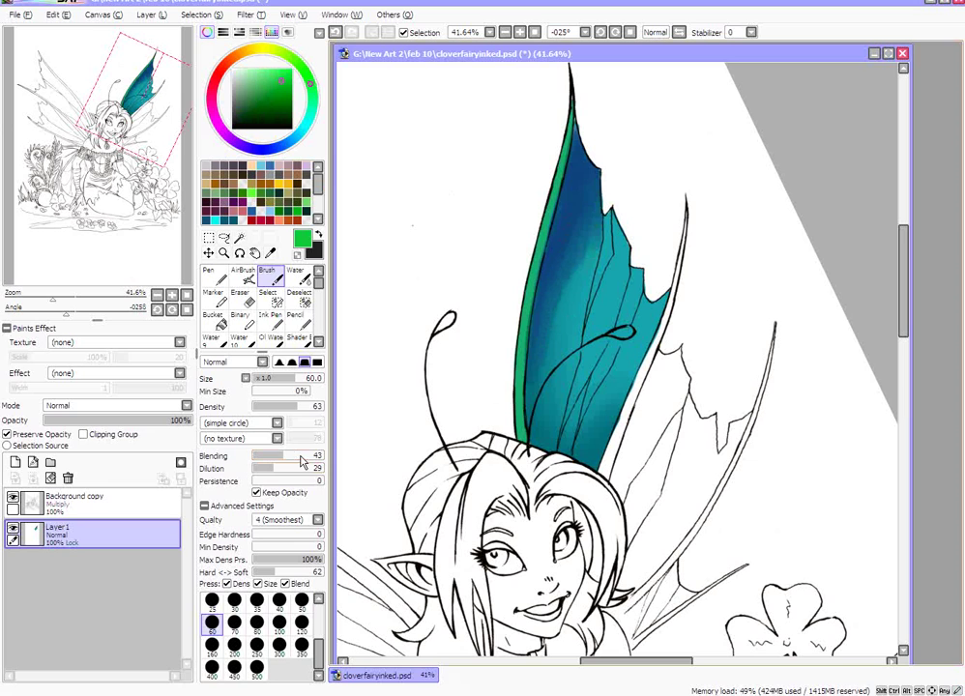
pyautogui.click(283, 455)
pyautogui.moveTo(302, 416); pyautogui.dragTo(325, 409)
pyautogui.click(281, 468)
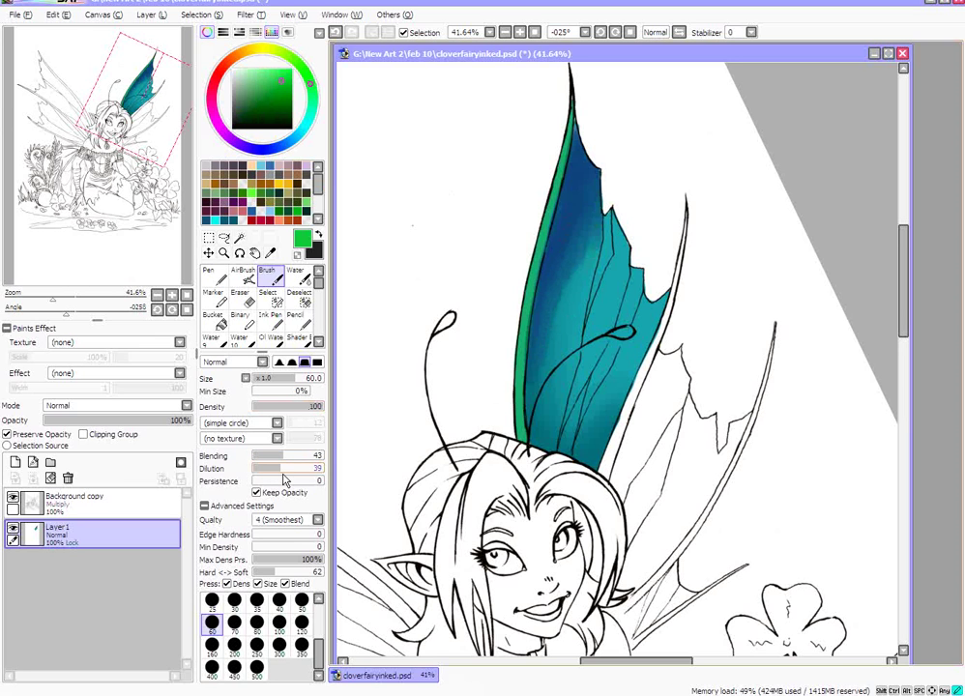
pyautogui.moveTo(586, 226)
pyautogui.mouseDown()
pyautogui.moveTo(587, 209)
pyautogui.moveTo(591, 218)
pyautogui.mouseUp()
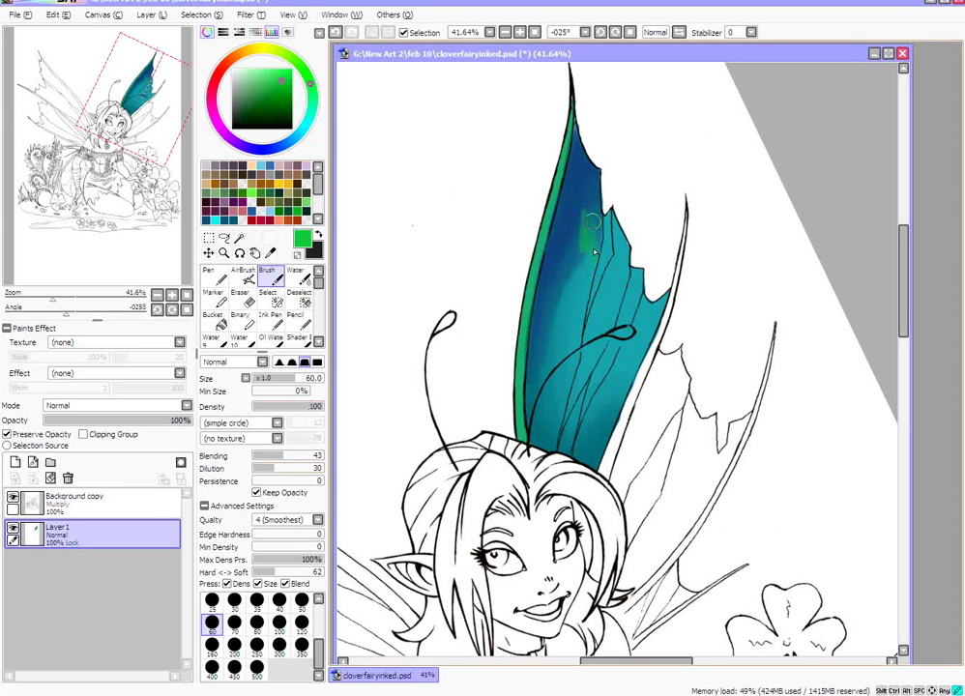
# Extend the bright green down the middle of the membrane with the Brush at size 50 and Blending 68.
pyautogui.click(299, 456)
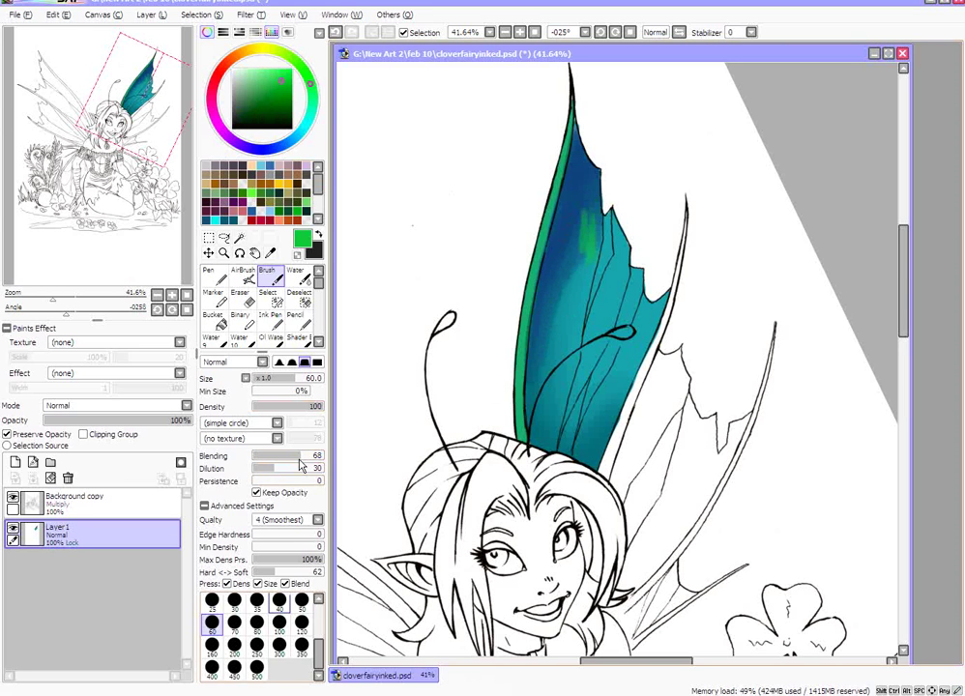
pyautogui.click(302, 601)
pyautogui.moveTo(571, 145); pyautogui.dragTo(593, 203)
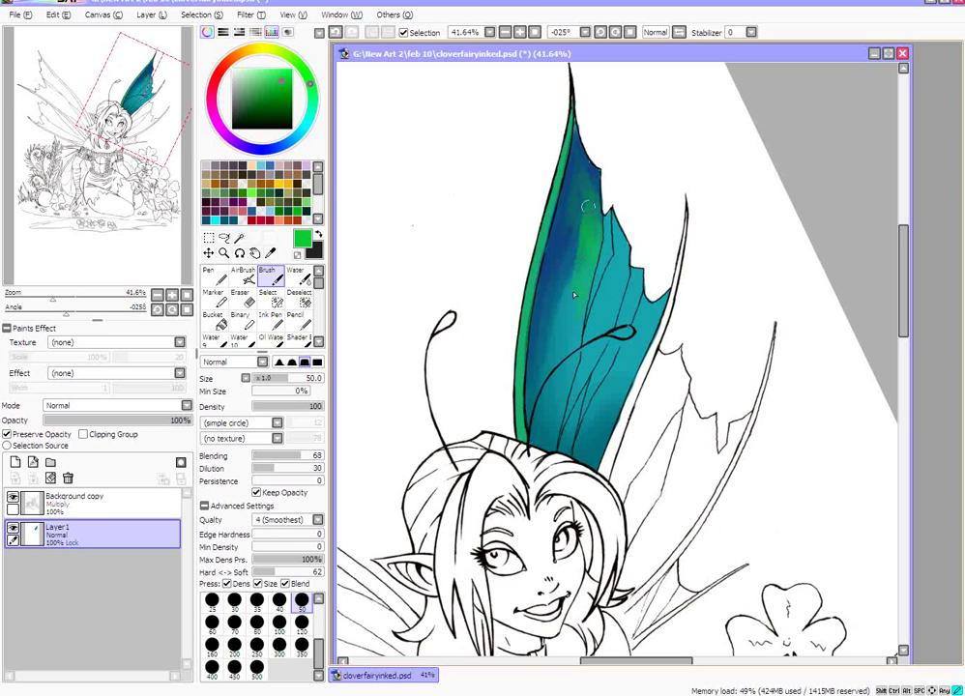
pyautogui.moveTo(586, 207); pyautogui.dragTo(571, 288)
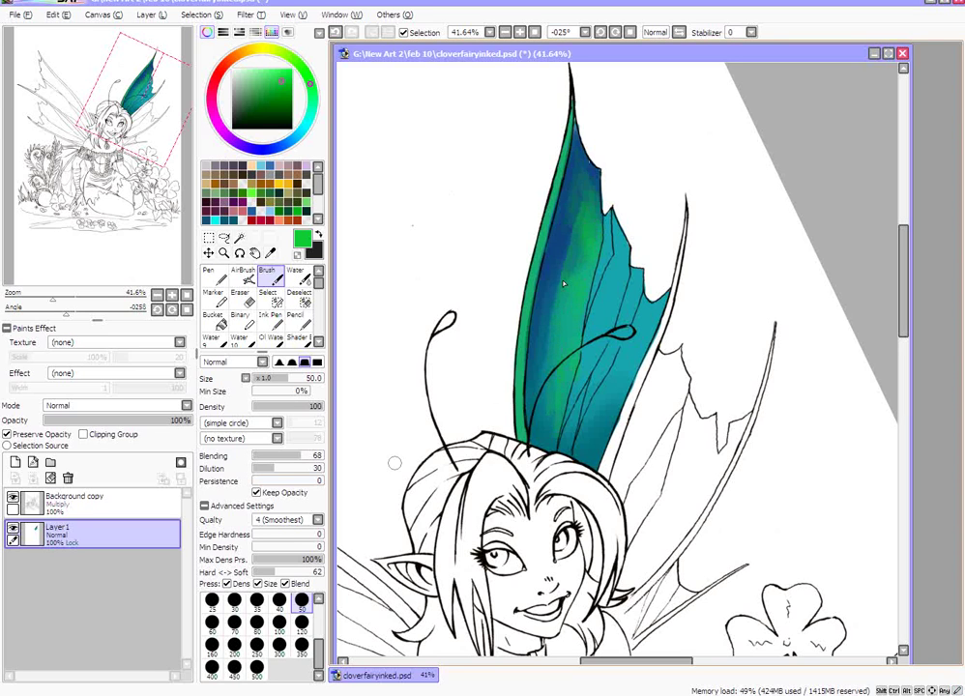
# Soften the transition between the green and dark blue areas of the membrane with the Brush at Blending 83.
pyautogui.click(302, 457)
pyautogui.click(302, 457)
pyautogui.moveTo(579, 163); pyautogui.dragTo(562, 255)
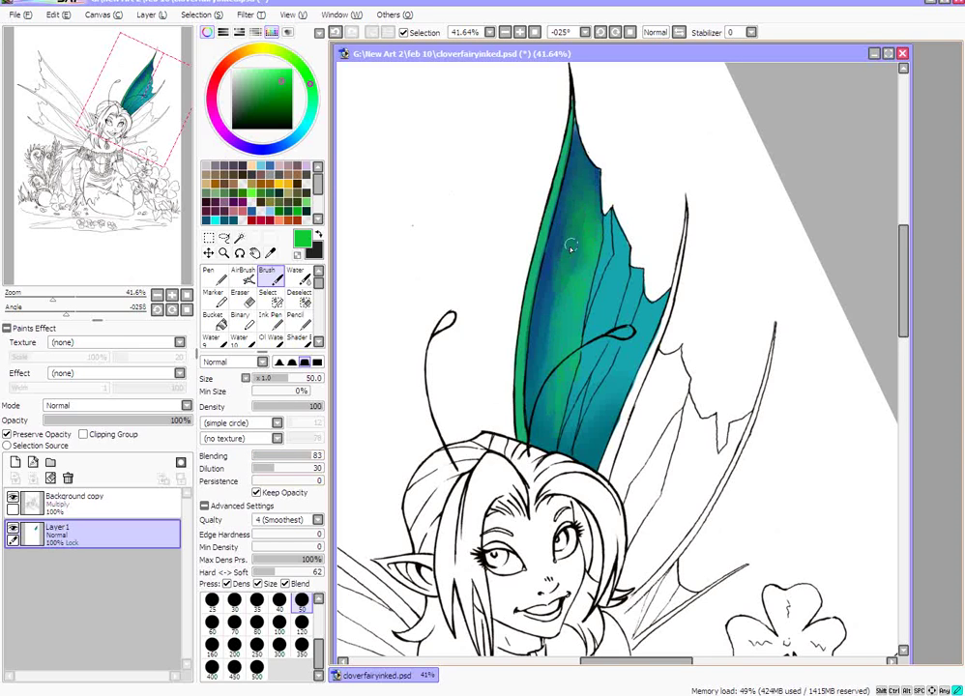
pyautogui.moveTo(582, 204); pyautogui.dragTo(549, 339)
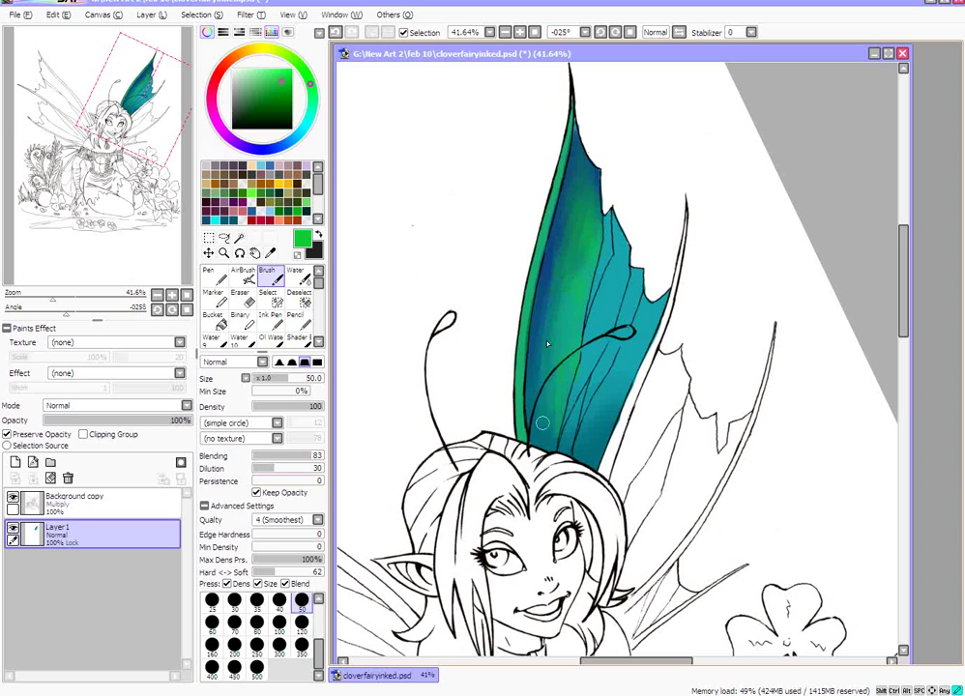
# Highlight the membrane's middle section between the veins in pale green, using the Brush at Blending 62 and Dilution 9.
pyautogui.click(255, 69)
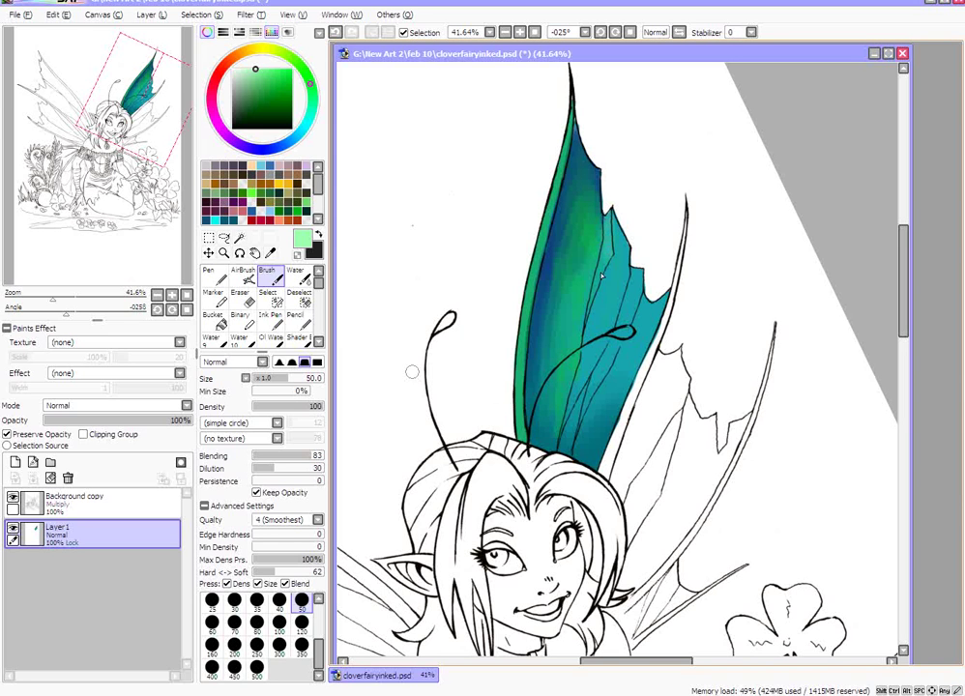
pyautogui.moveTo(275, 468); pyautogui.dragTo(259, 468)
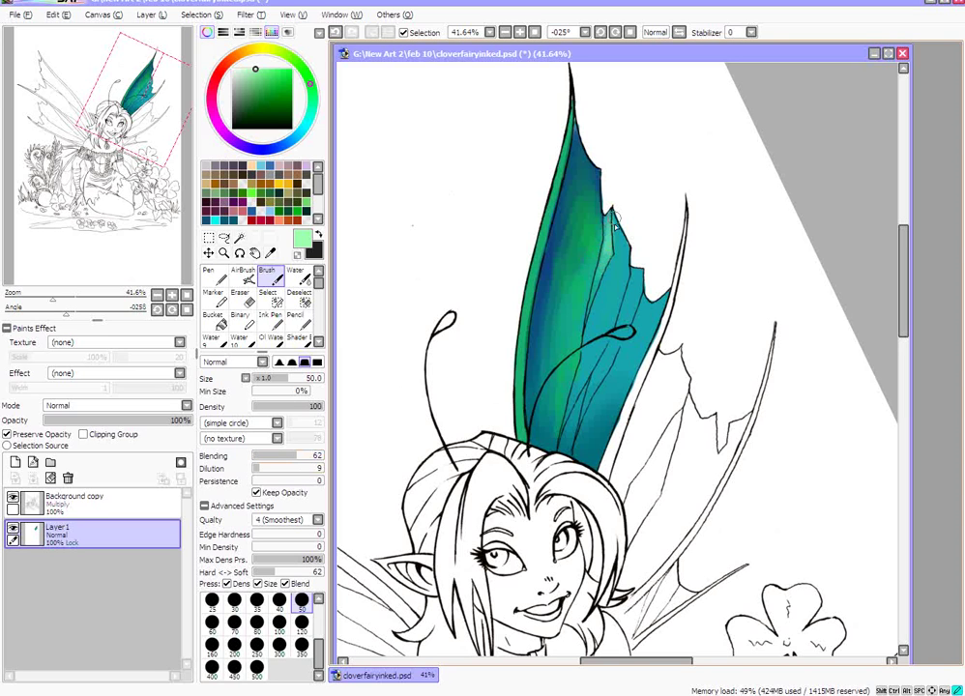
pyautogui.moveTo(620, 235)
pyautogui.mouseDown()
pyautogui.moveTo(592, 303)
pyautogui.moveTo(619, 261)
pyautogui.moveTo(622, 283)
pyautogui.moveTo(609, 296)
pyautogui.moveTo(602, 290)
pyautogui.moveTo(573, 414)
pyautogui.mouseUp()
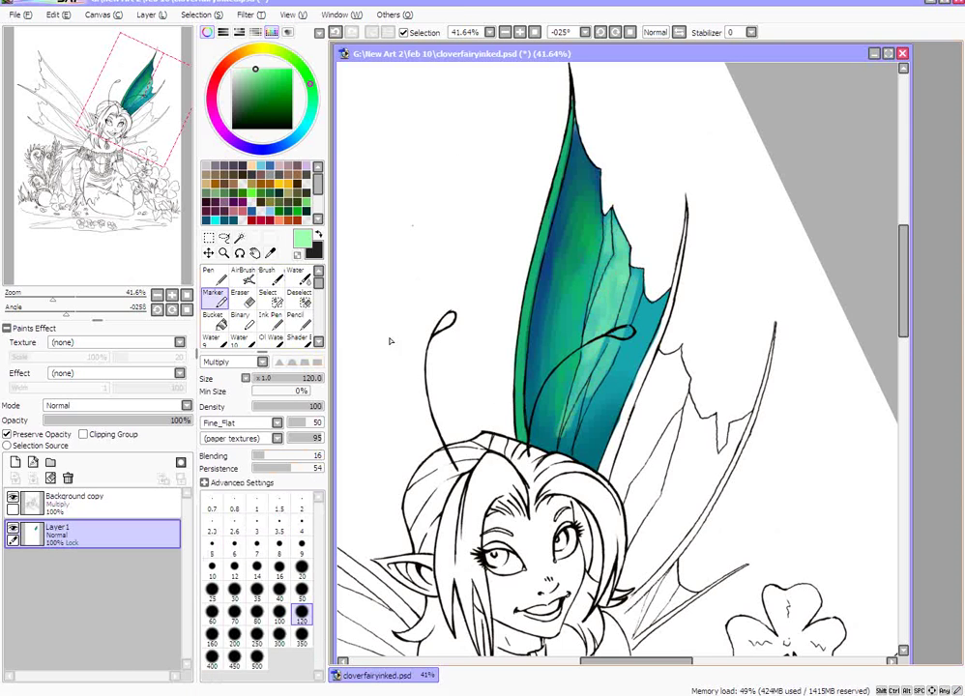
# Add a new layer above Layer1 and paint a pale green test stroke beside the wing with the size 120 Fine_Flat Marker.
pyautogui.click(14, 463)
pyautogui.moveTo(476, 115); pyautogui.dragTo(457, 295)
# Set the Marker's brush shape to (simple circle) and its texture to (no texture).
pyautogui.click(277, 425)
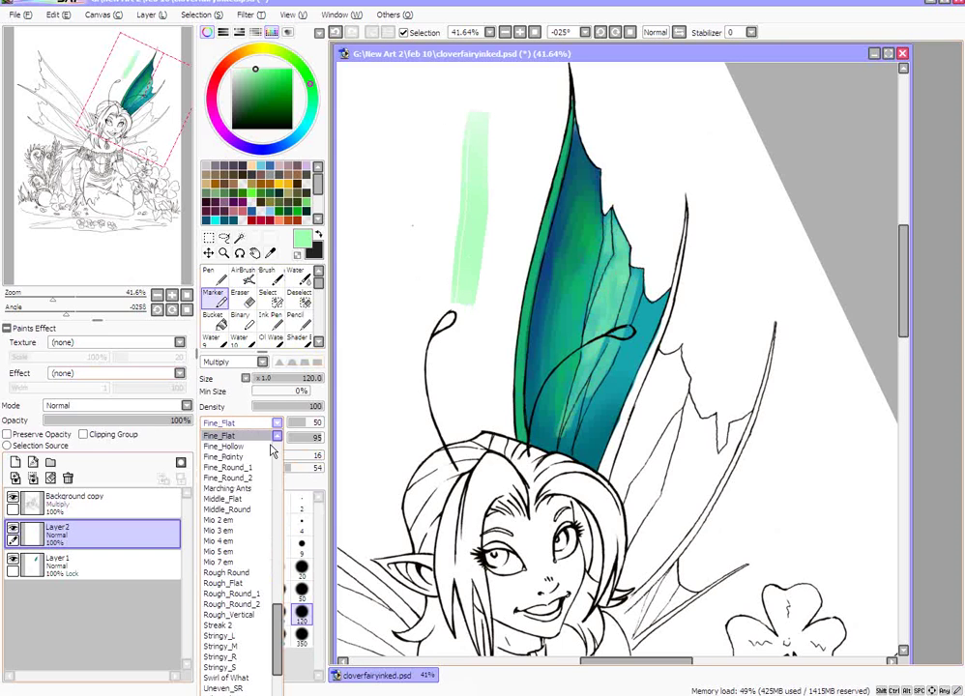
pyautogui.scroll(5, 280, 484)
pyautogui.click(241, 437)
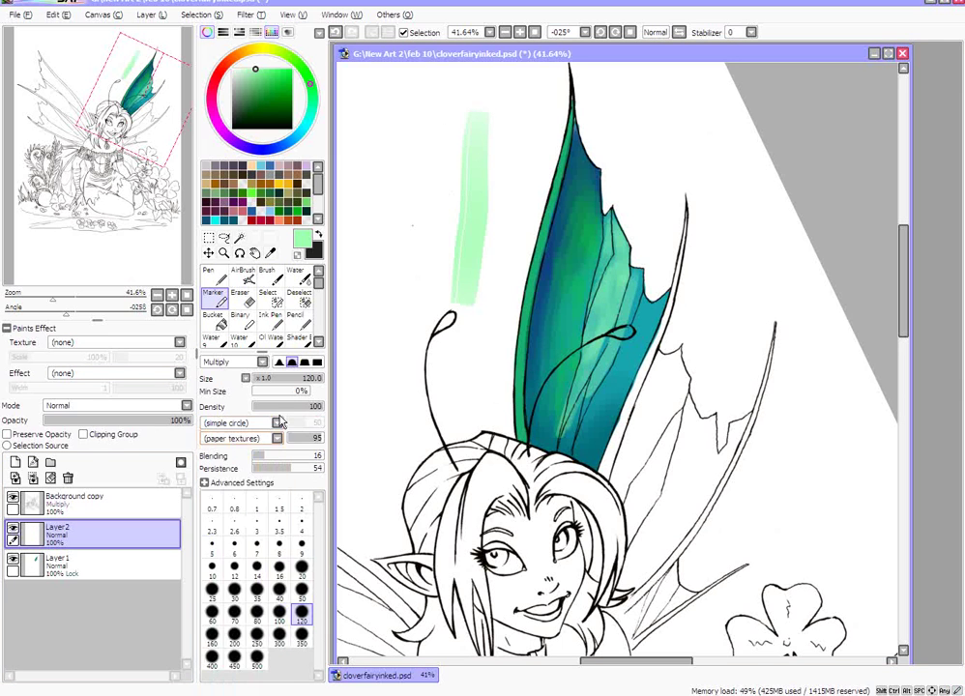
pyautogui.click(276, 438)
pyautogui.scroll(2, 282, 474)
pyautogui.click(248, 451)
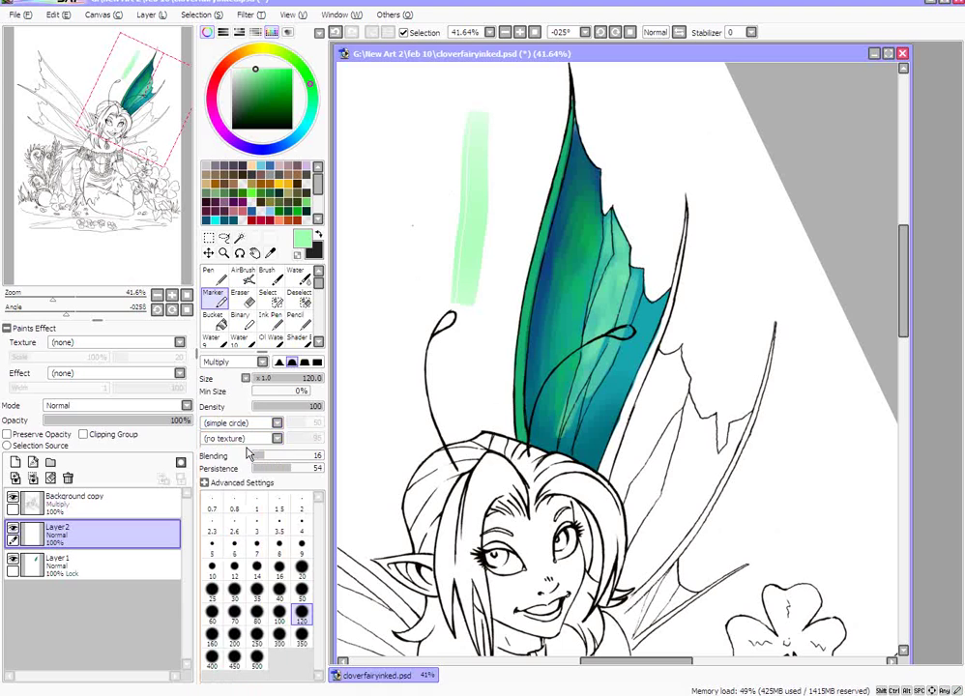
# Switch the Marker's shape to Fine_Hollow and paint pale green test strokes around the first one.
pyautogui.click(277, 423)
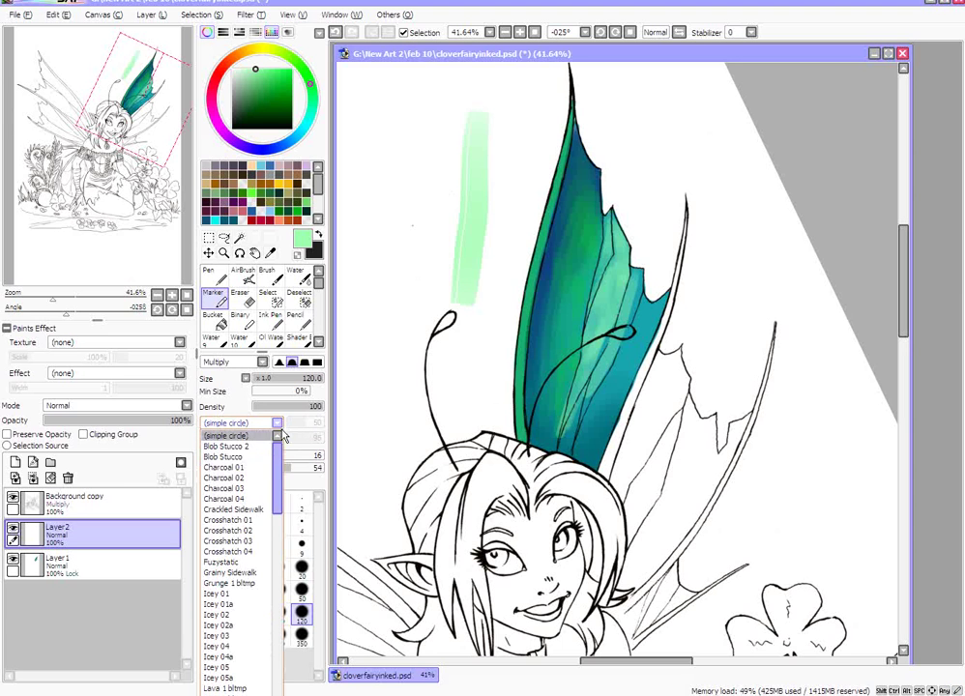
pyautogui.scroll(-8, 282, 484)
pyautogui.moveTo(285, 498); pyautogui.dragTo(289, 594)
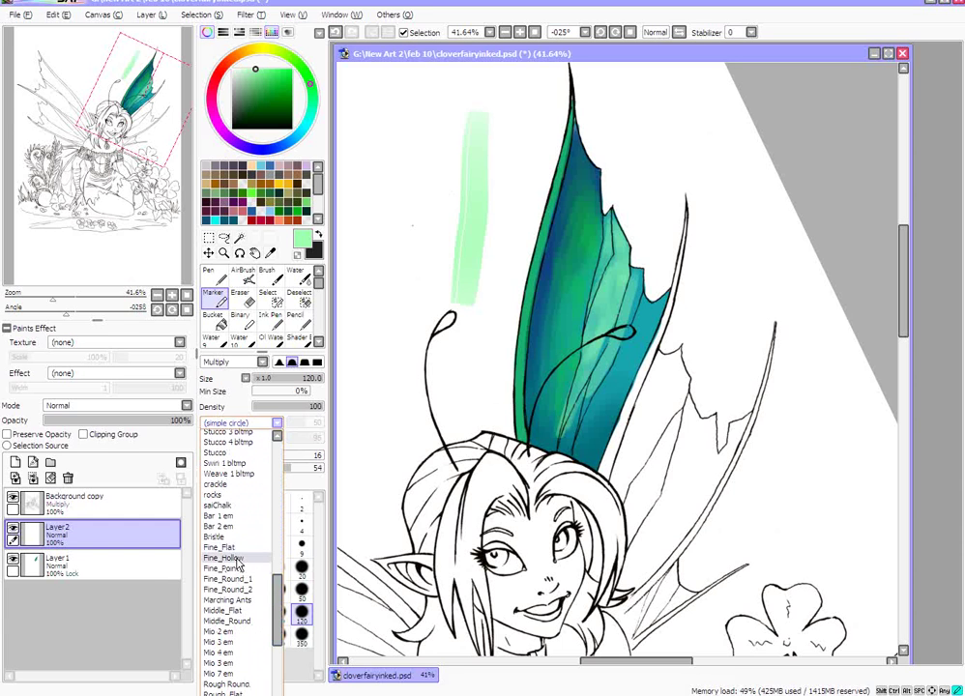
pyautogui.click(232, 558)
pyautogui.moveTo(436, 122); pyautogui.dragTo(425, 254)
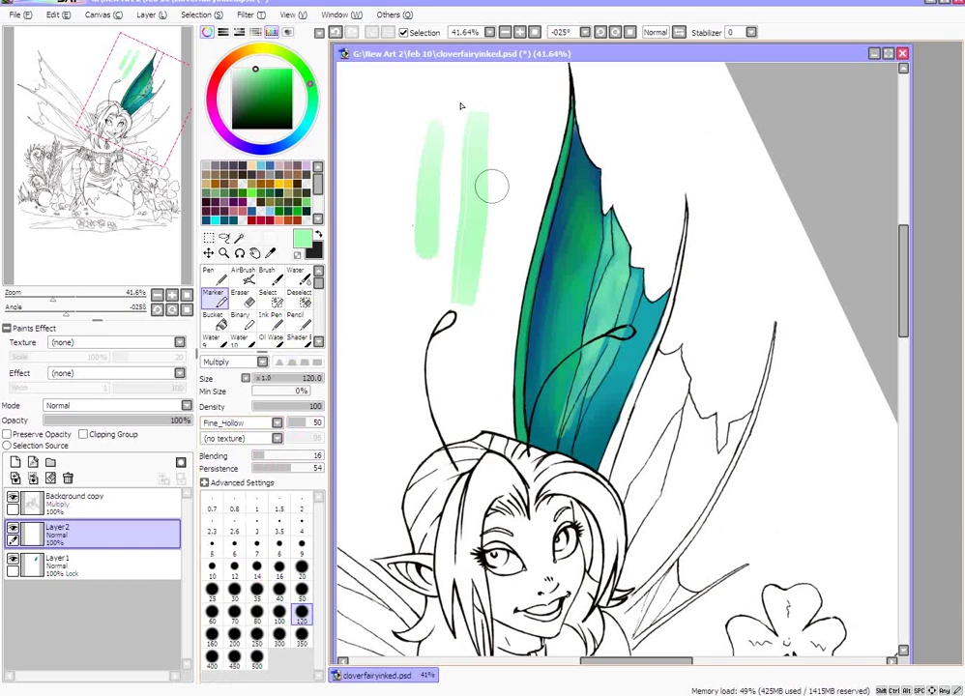
pyautogui.moveTo(517, 151)
pyautogui.mouseDown()
pyautogui.moveTo(469, 285)
pyautogui.moveTo(387, 310)
pyautogui.moveTo(401, 345)
pyautogui.moveTo(387, 407)
pyautogui.mouseUp()
# Return the Marker's shape to (simple circle) and paint more overlapping pale green test strokes in the blank area beside the wing.
pyautogui.click(242, 423)
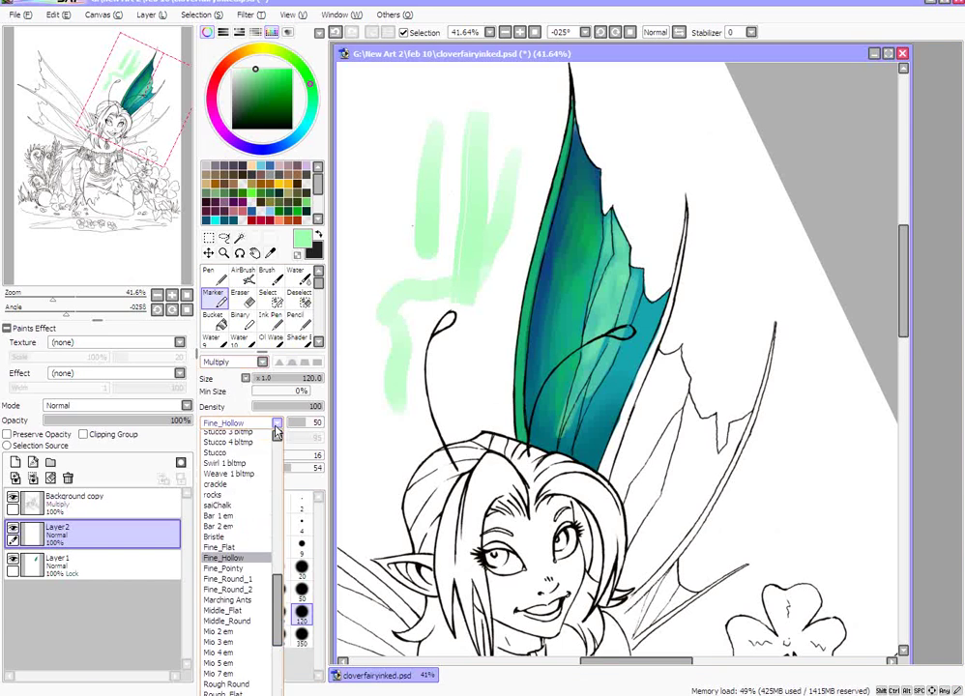
pyautogui.scroll(8, 257, 455)
pyautogui.click(230, 436)
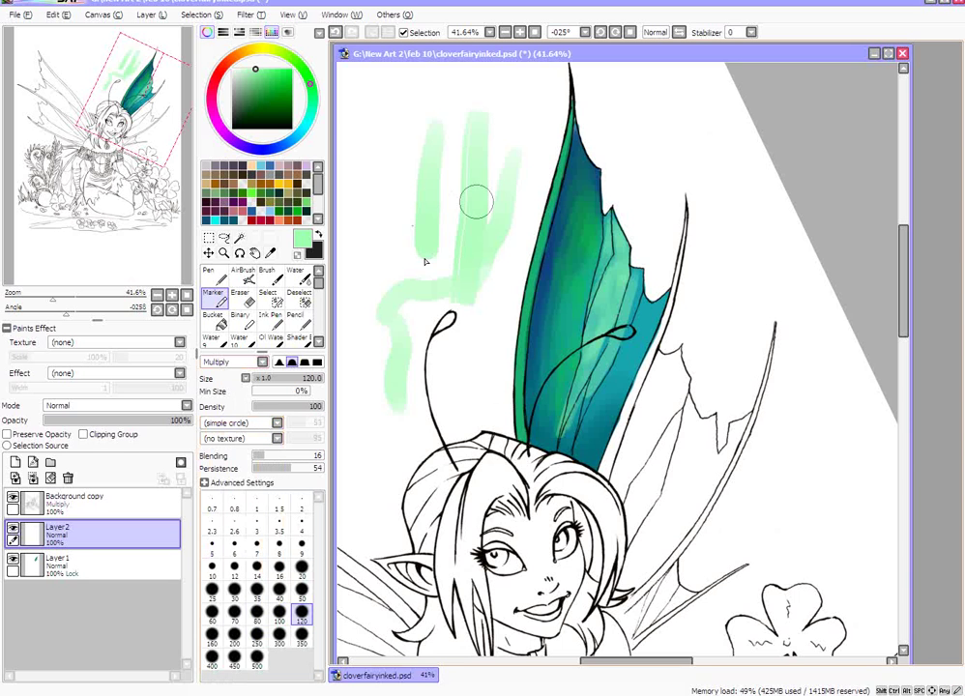
pyautogui.moveTo(397, 118); pyautogui.dragTo(402, 290)
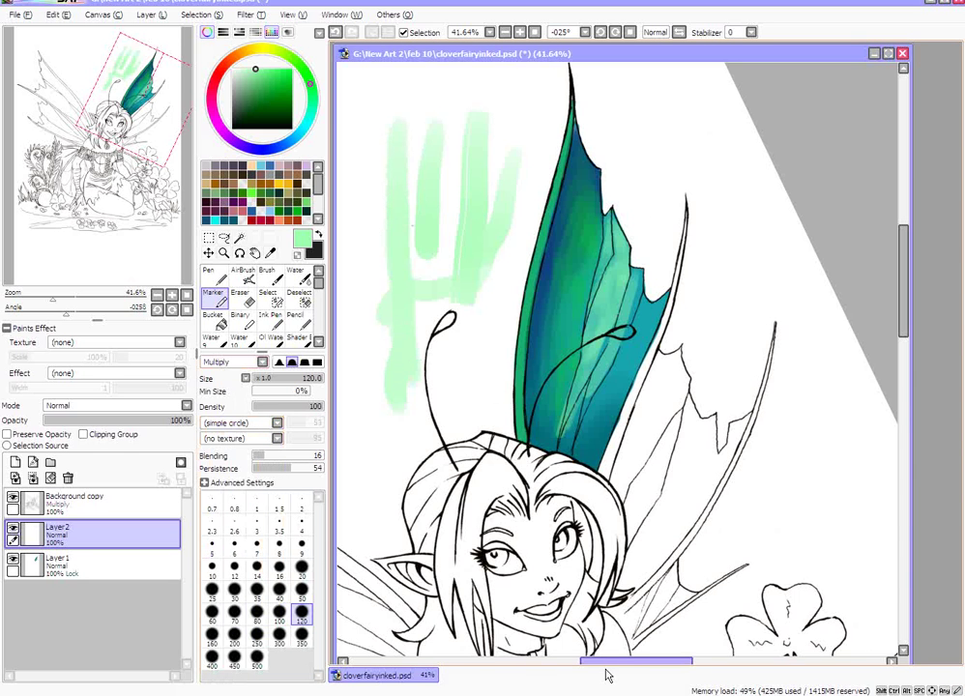
pyautogui.moveTo(607, 668); pyautogui.dragTo(566, 678)
pyautogui.moveTo(566, 125)
pyautogui.mouseDown()
pyautogui.moveTo(532, 317)
pyautogui.moveTo(508, 382)
pyautogui.mouseUp()
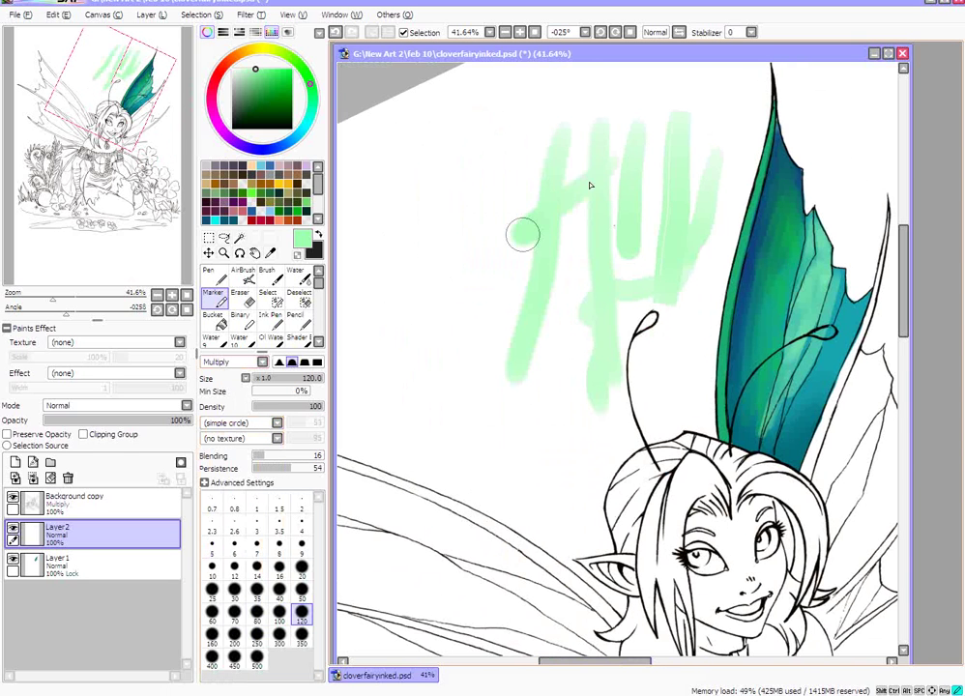
pyautogui.moveTo(592, 155)
pyautogui.mouseDown()
pyautogui.moveTo(511, 172)
pyautogui.moveTo(509, 349)
pyautogui.moveTo(479, 318)
pyautogui.moveTo(469, 391)
pyautogui.mouseUp()
# Scribble thinner overlapping pale green test strokes in the blank area with the Marker at size 50.
pyautogui.click(302, 589)
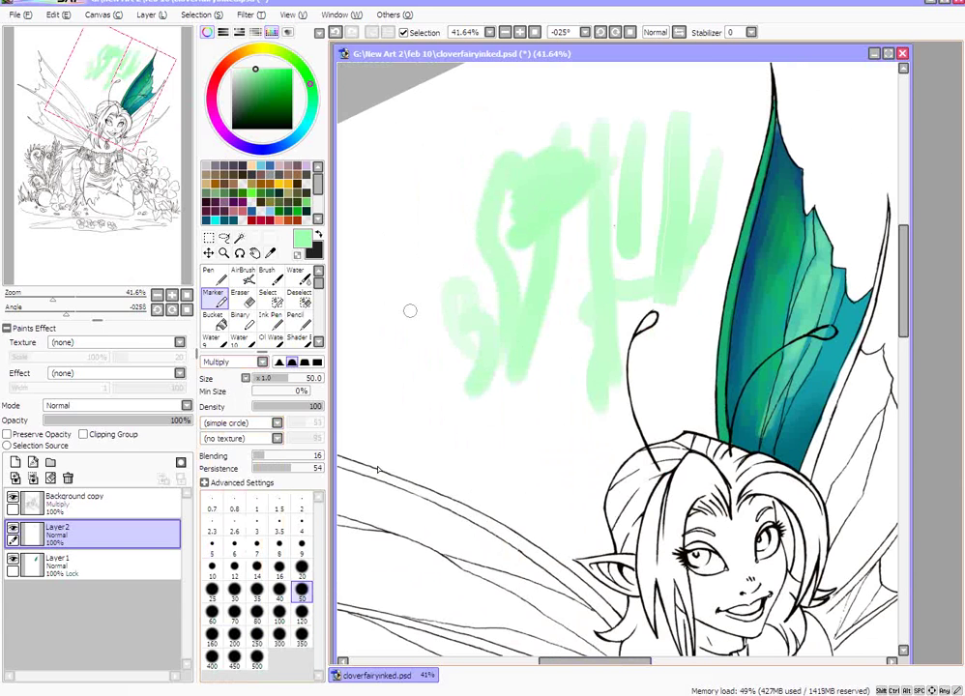
pyautogui.moveTo(414, 229); pyautogui.dragTo(436, 380)
pyautogui.moveTo(465, 426)
pyautogui.mouseDown()
pyautogui.moveTo(422, 320)
pyautogui.moveTo(432, 259)
pyautogui.moveTo(427, 188)
pyautogui.moveTo(449, 142)
pyautogui.moveTo(492, 102)
pyautogui.moveTo(535, 225)
pyautogui.moveTo(528, 261)
pyautogui.moveTo(550, 183)
pyautogui.moveTo(531, 198)
pyautogui.moveTo(544, 147)
pyautogui.moveTo(534, 129)
pyautogui.moveTo(442, 190)
pyautogui.moveTo(416, 170)
pyautogui.moveTo(426, 210)
pyautogui.moveTo(404, 229)
pyautogui.moveTo(462, 231)
pyautogui.moveTo(469, 279)
pyautogui.moveTo(388, 253)
pyautogui.moveTo(407, 291)
pyautogui.mouseUp()
# Mark Layer2 as the selection source, add a new layer above it, and paint overlapping Marker strokes over the scribbles.
pyautogui.click(8, 446)
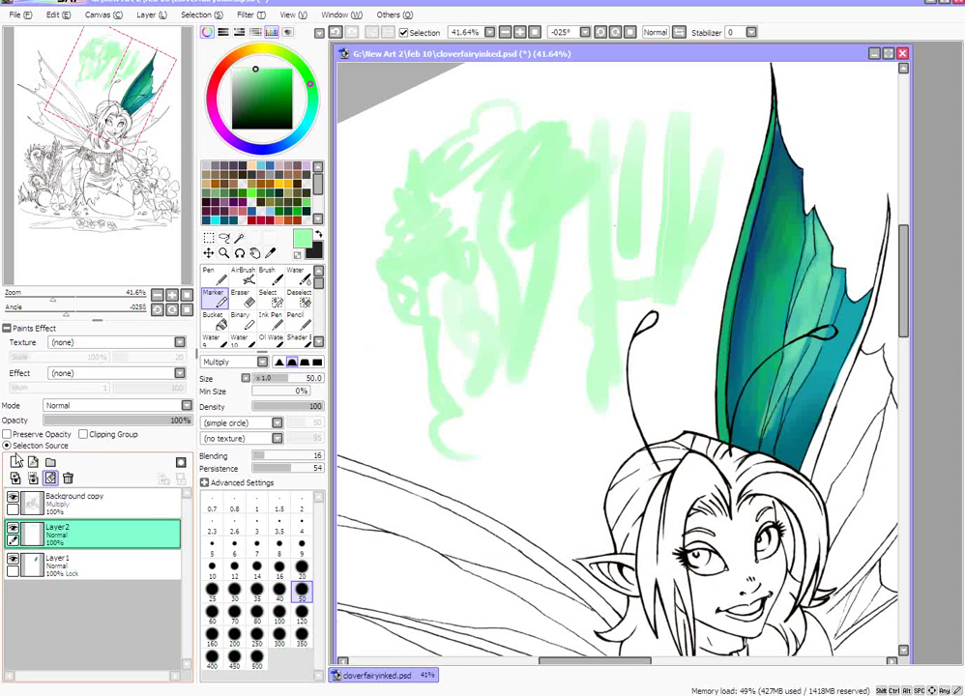
pyautogui.click(15, 462)
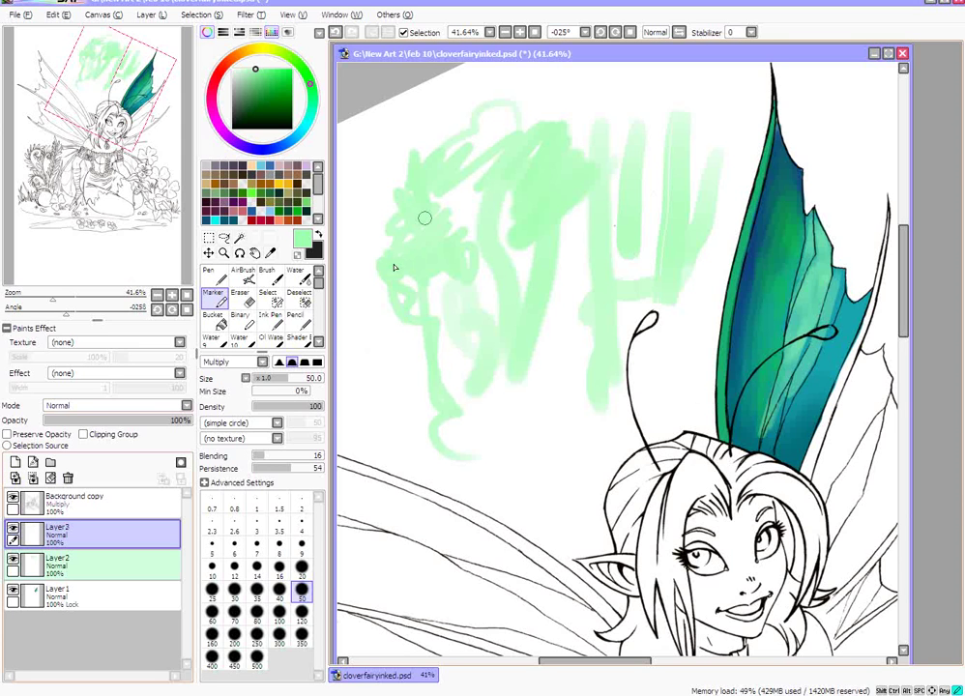
pyautogui.moveTo(425, 219)
pyautogui.mouseDown()
pyautogui.moveTo(397, 253)
pyautogui.moveTo(373, 221)
pyautogui.moveTo(401, 180)
pyautogui.moveTo(436, 164)
pyautogui.moveTo(438, 136)
pyautogui.moveTo(424, 162)
pyautogui.moveTo(440, 133)
pyautogui.moveTo(478, 143)
pyautogui.moveTo(502, 186)
pyautogui.moveTo(555, 133)
pyautogui.moveTo(537, 168)
pyautogui.moveTo(545, 200)
pyautogui.moveTo(583, 184)
pyautogui.mouseUp()
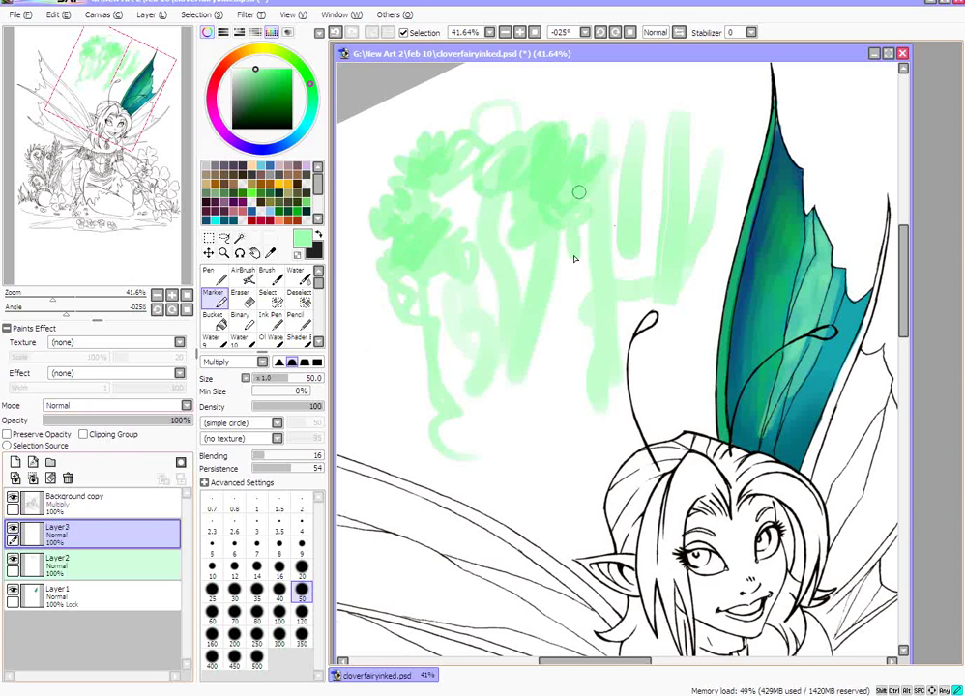
# Add another new layer above the test strokes and fill it with white using the Bucket.
pyautogui.click(16, 464)
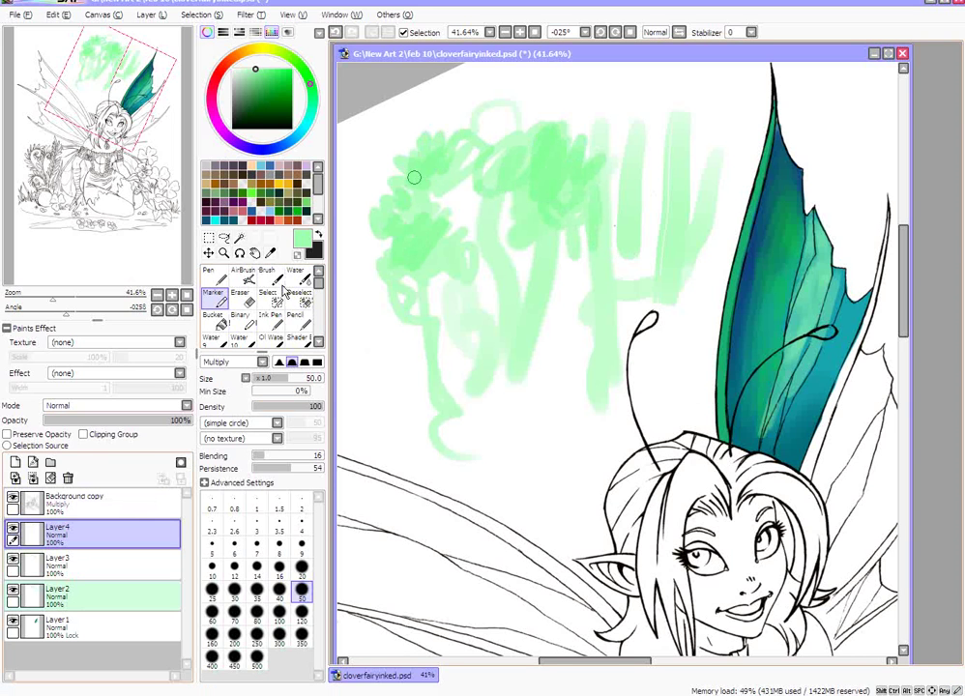
pyautogui.click(266, 149)
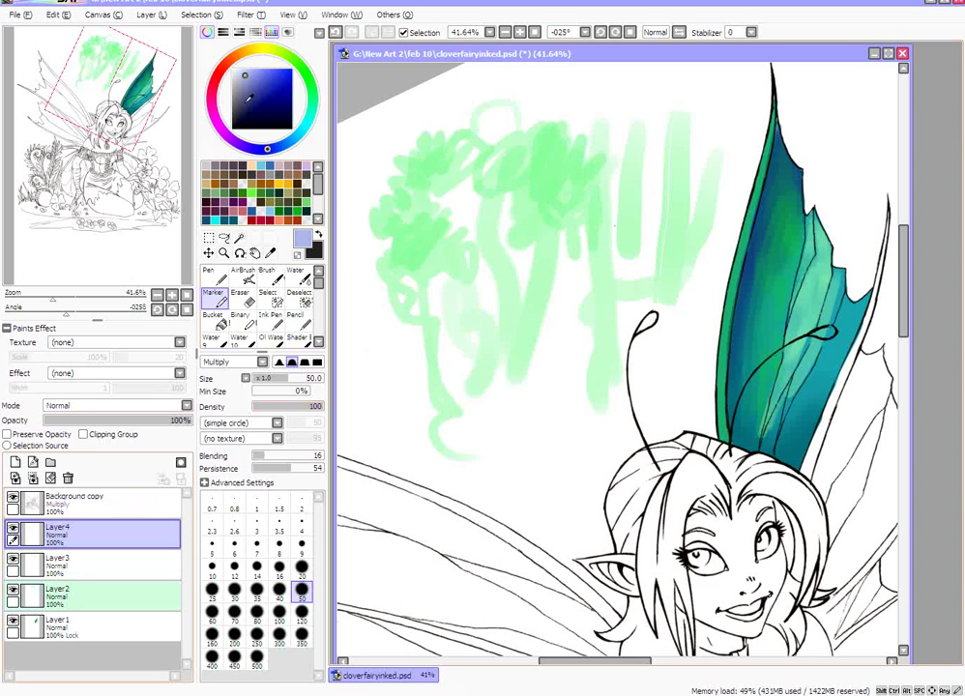
pyautogui.click(218, 320)
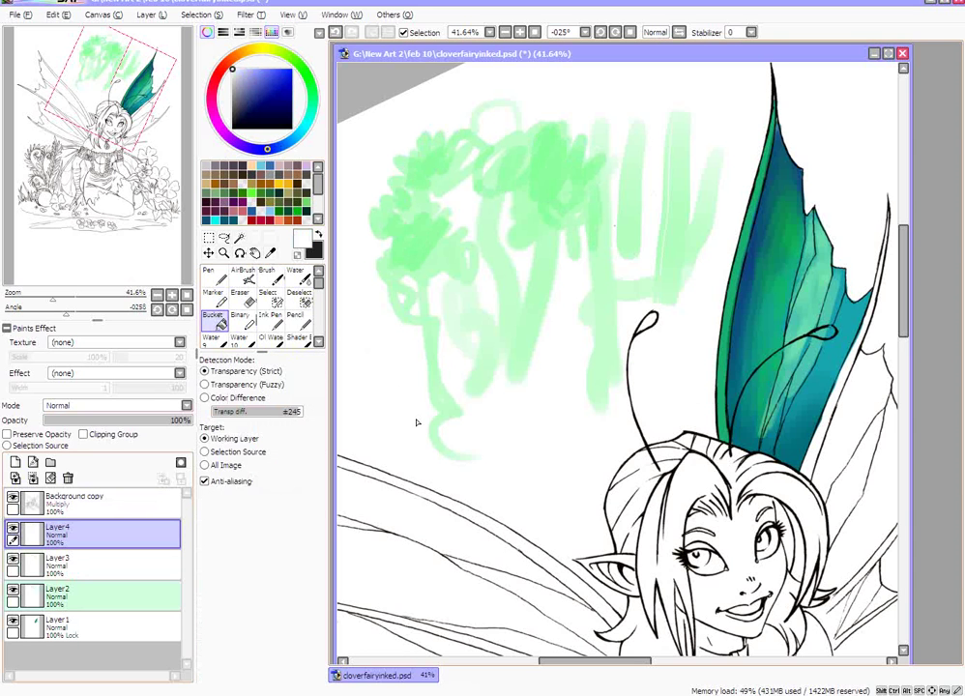
pyautogui.press('Delete')
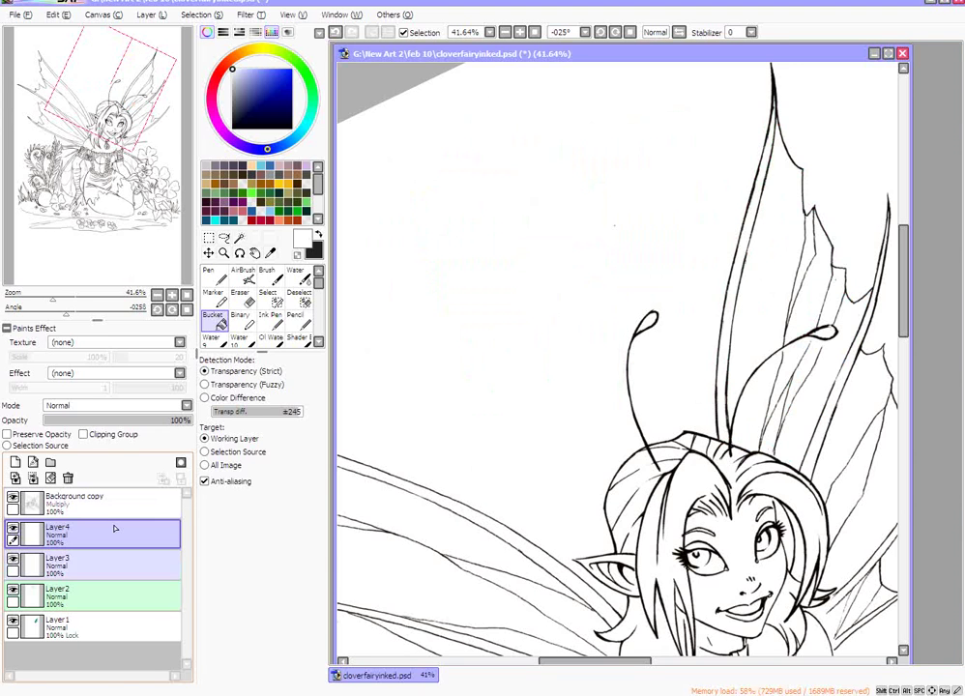
# Scribble overlapping dark blue Marker strokes on the white-filled layer and release Layer2 as the selection source.
pyautogui.click(267, 276)
pyautogui.click(236, 187)
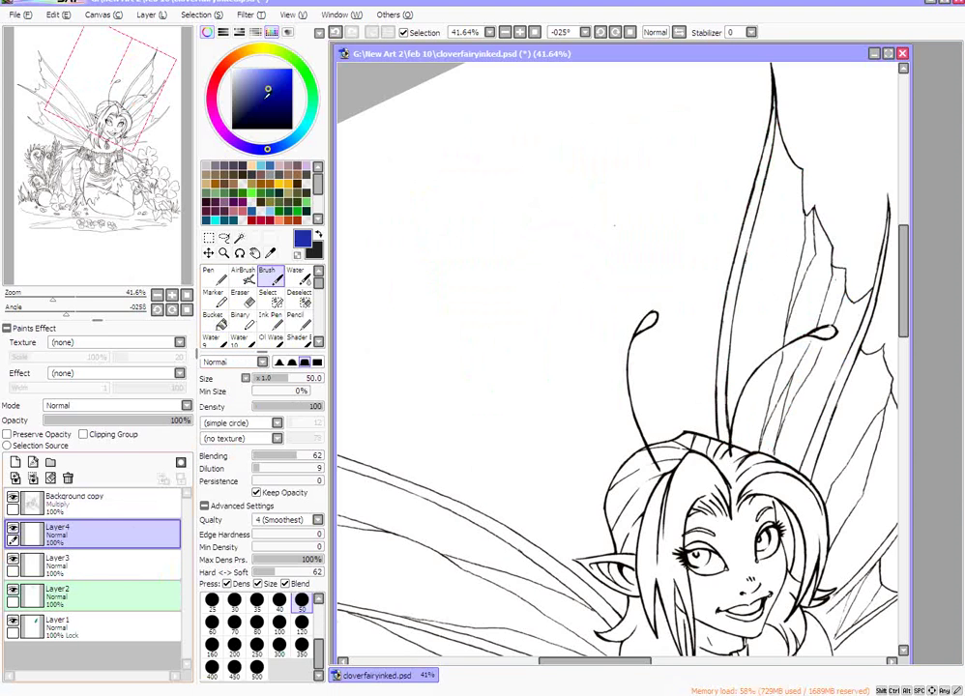
pyautogui.click(209, 294)
pyautogui.moveTo(500, 194)
pyautogui.mouseDown()
pyautogui.moveTo(579, 161)
pyautogui.moveTo(536, 127)
pyautogui.moveTo(453, 217)
pyautogui.moveTo(462, 293)
pyautogui.moveTo(455, 247)
pyautogui.moveTo(490, 210)
pyautogui.moveTo(515, 227)
pyautogui.moveTo(546, 207)
pyautogui.moveTo(567, 257)
pyautogui.moveTo(595, 185)
pyautogui.moveTo(594, 225)
pyautogui.moveTo(544, 241)
pyautogui.moveTo(441, 206)
pyautogui.mouseUp()
pyautogui.moveTo(484, 244)
pyautogui.mouseDown()
pyautogui.moveTo(454, 290)
pyautogui.moveTo(479, 271)
pyautogui.moveTo(467, 344)
pyautogui.mouseUp()
pyautogui.click(111, 604)
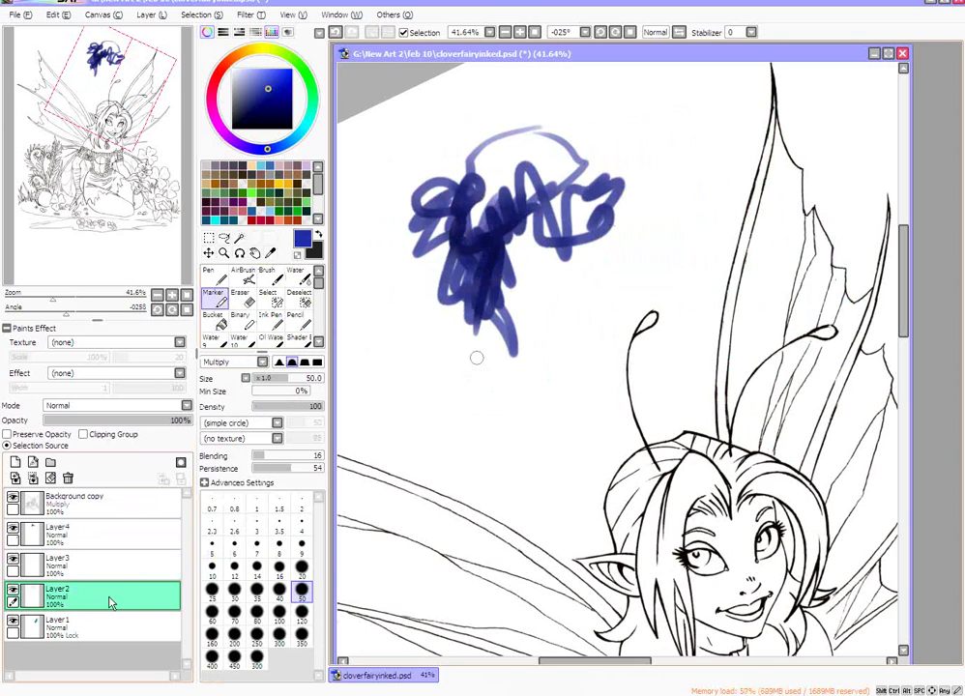
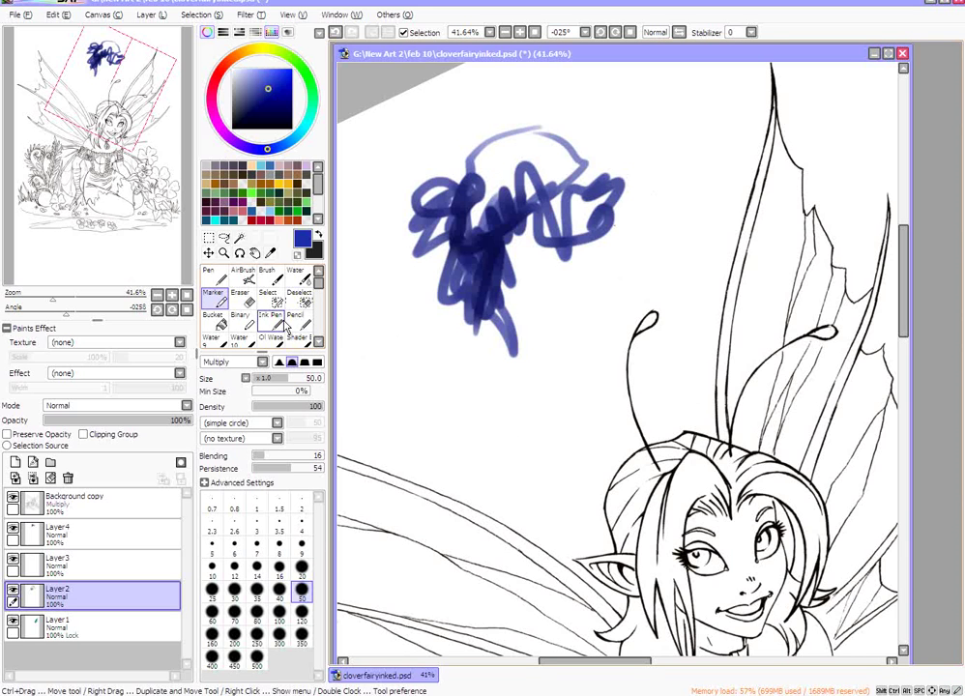
# Add new layers above Layer2 and Layer4, and fill the upper one with white using the Bucket to cover the strokes.
pyautogui.click(270, 319)
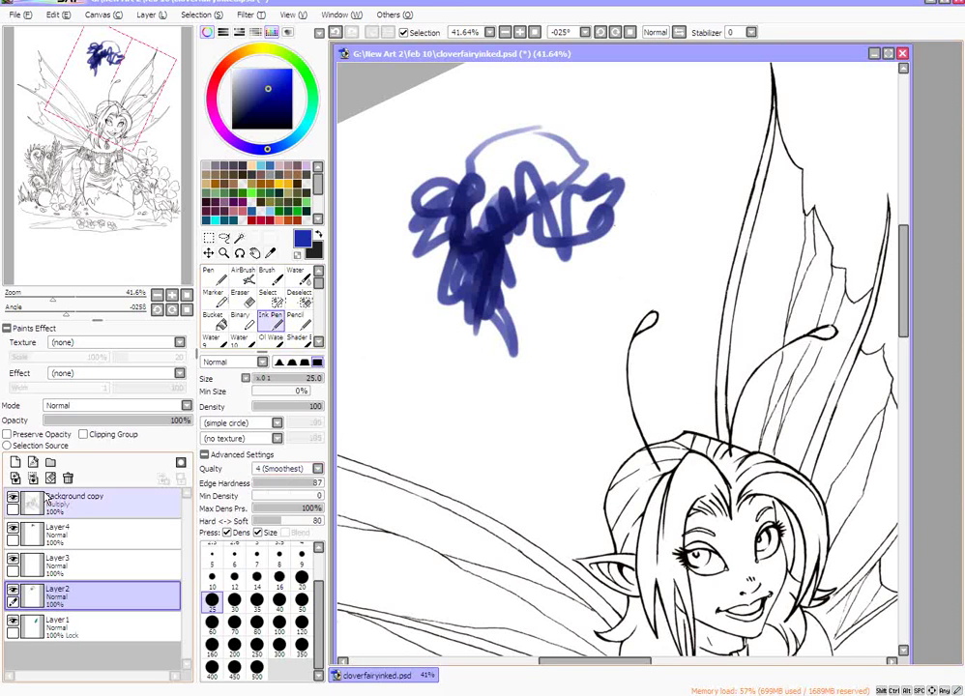
pyautogui.click(16, 462)
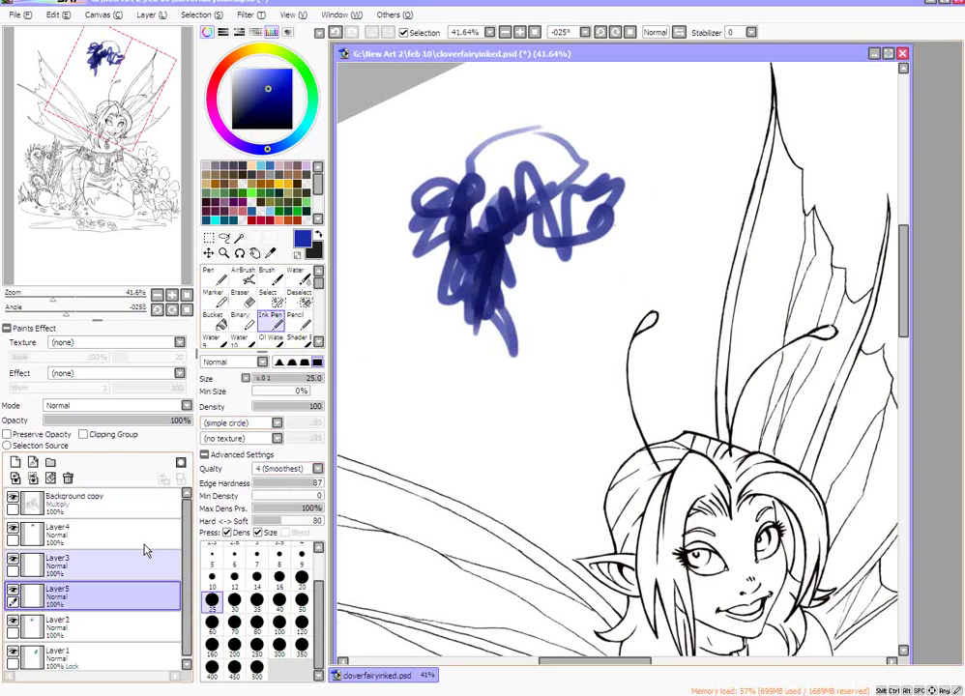
pyautogui.keyDown('ctrl'); pyautogui.click(103, 543); pyautogui.keyUp('ctrl')
pyautogui.click(16, 462)
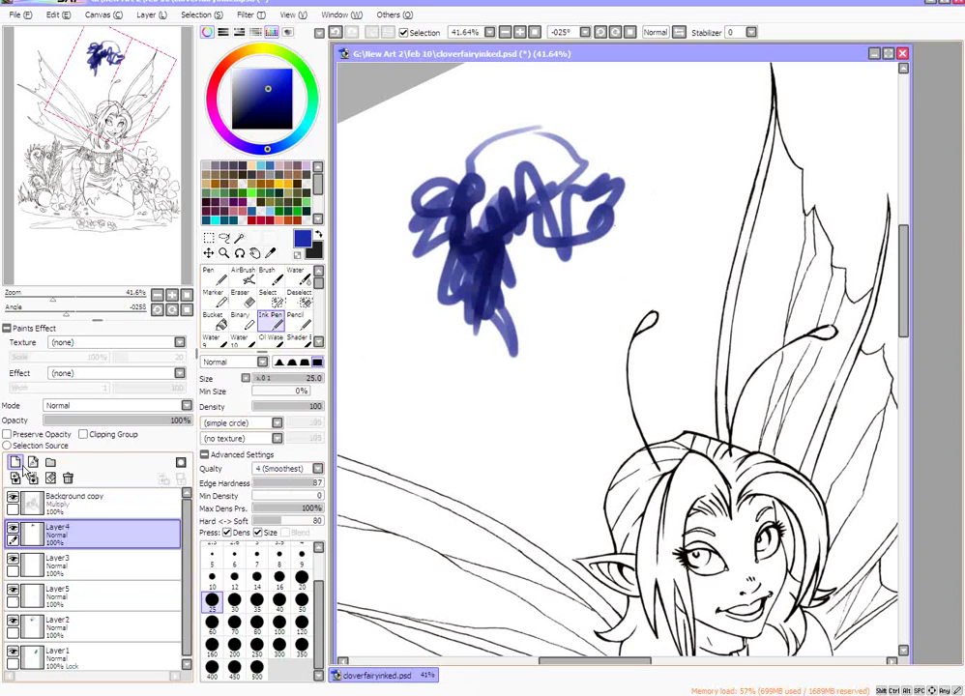
pyautogui.click(221, 322)
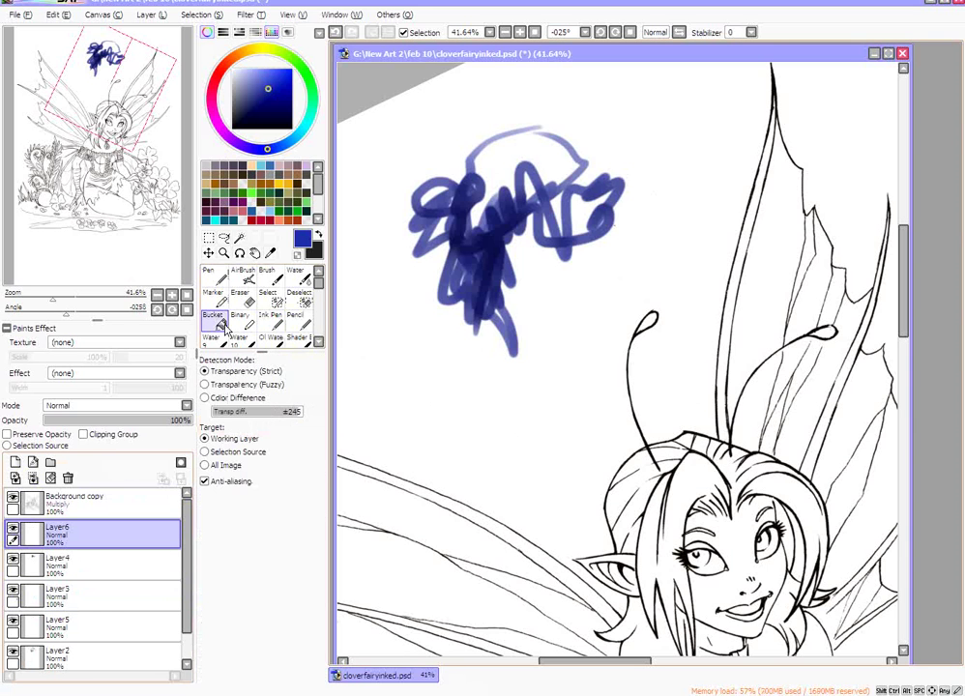
pyautogui.moveTo(263, 97); pyautogui.dragTo(233, 68)
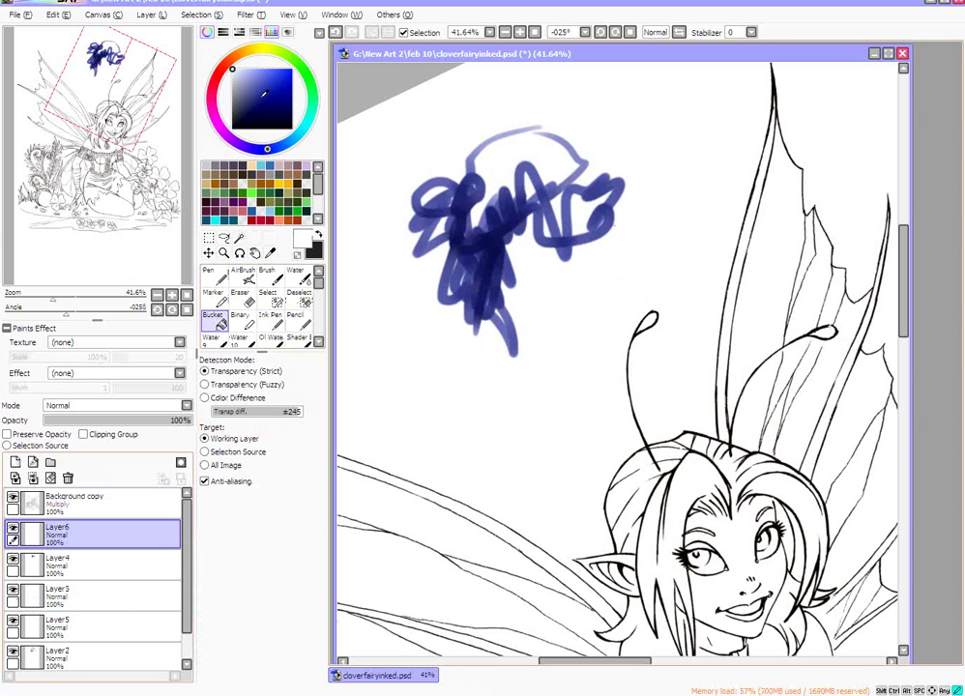
pyautogui.click(413, 367)
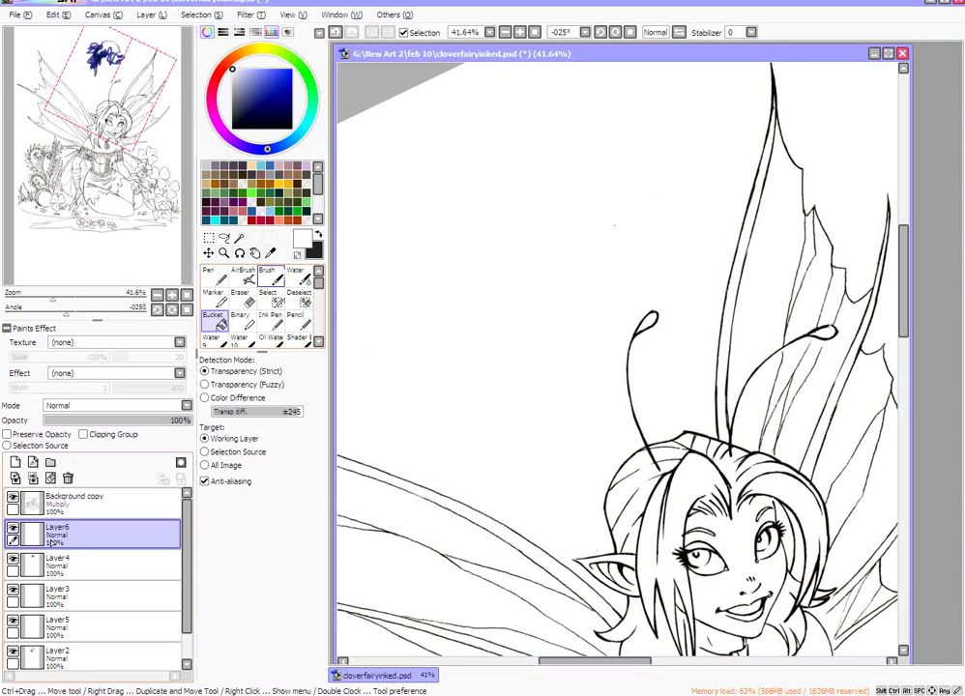
# Paint overlapping blue test strokes on the white-filled layer with the Marker at size 50.
pyautogui.click(211, 292)
pyautogui.click(281, 100)
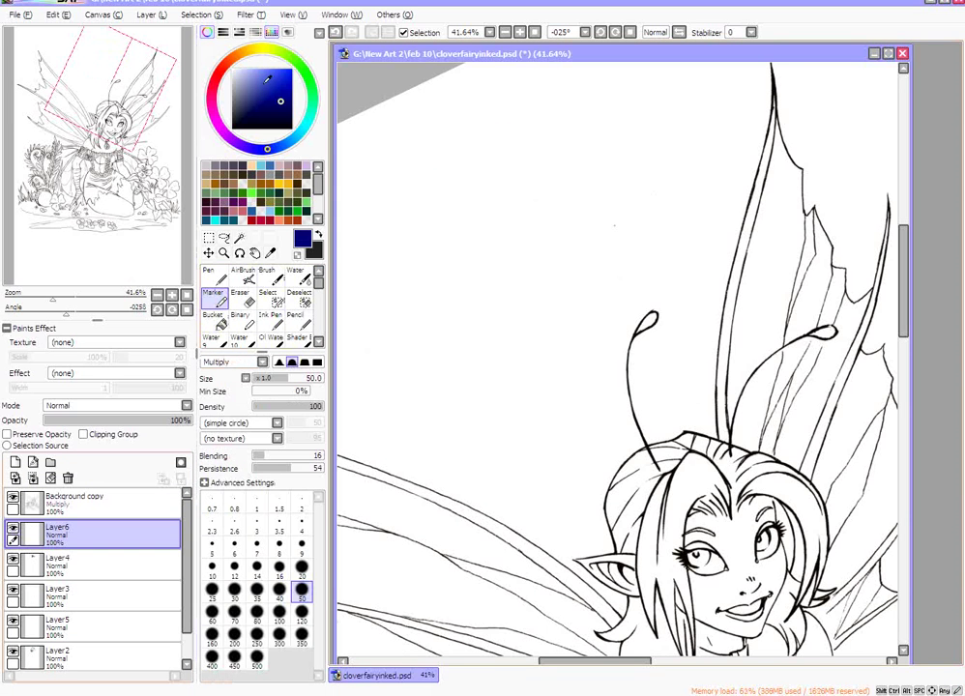
pyautogui.click(269, 86)
pyautogui.moveTo(492, 186); pyautogui.dragTo(498, 250)
pyautogui.moveTo(431, 227)
pyautogui.mouseDown()
pyautogui.moveTo(500, 189)
pyautogui.moveTo(528, 154)
pyautogui.mouseUp()
pyautogui.moveTo(464, 208)
pyautogui.mouseDown()
pyautogui.moveTo(516, 162)
pyautogui.moveTo(547, 208)
pyautogui.mouseUp()
# Paint blue Marker strokes on a new empty layer, and more on the white-filled layer below it for comparison.
pyautogui.click(32, 463)
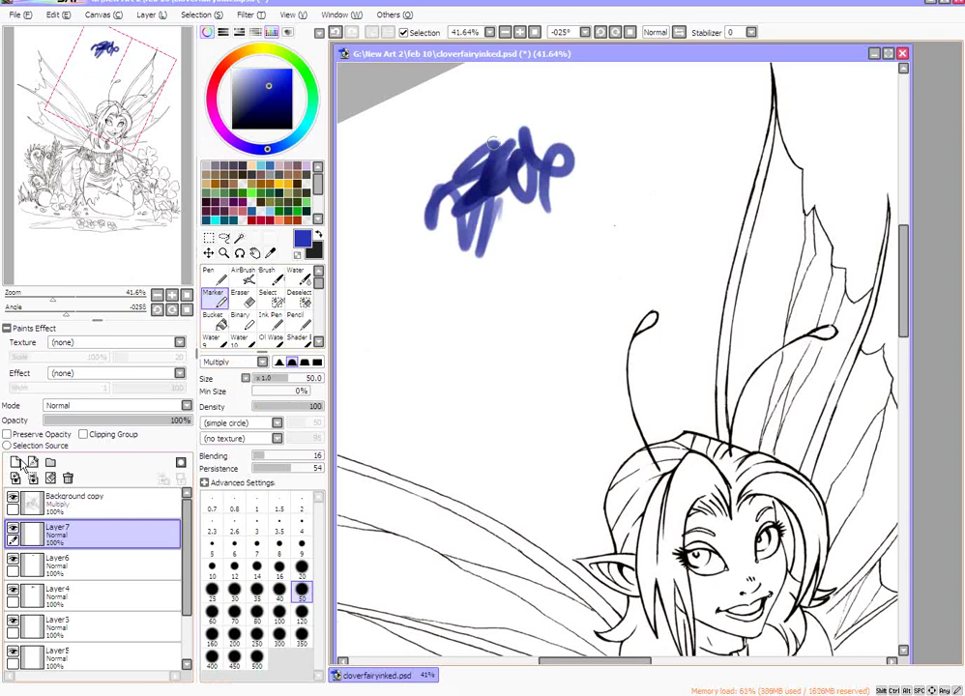
pyautogui.moveTo(442, 114)
pyautogui.mouseDown()
pyautogui.moveTo(569, 94)
pyautogui.moveTo(582, 76)
pyautogui.moveTo(598, 93)
pyautogui.moveTo(553, 83)
pyautogui.moveTo(562, 114)
pyautogui.moveTo(623, 97)
pyautogui.moveTo(573, 96)
pyautogui.moveTo(625, 93)
pyautogui.moveTo(634, 145)
pyautogui.mouseUp()
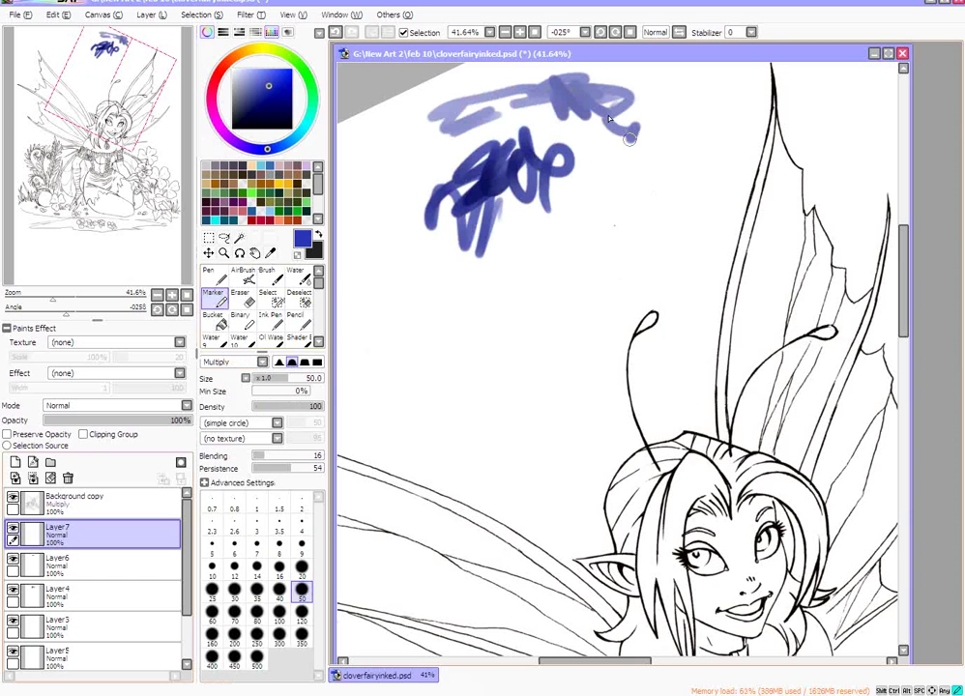
pyautogui.click(75, 566)
pyautogui.moveTo(526, 263)
pyautogui.mouseDown()
pyautogui.moveTo(528, 276)
pyautogui.moveTo(530, 254)
pyautogui.moveTo(566, 290)
pyautogui.moveTo(587, 246)
pyautogui.moveTo(416, 286)
pyautogui.moveTo(611, 259)
pyautogui.mouseUp()
# Hide the Background copy line art and merge all the visible test layers into one.
pyautogui.click(13, 500)
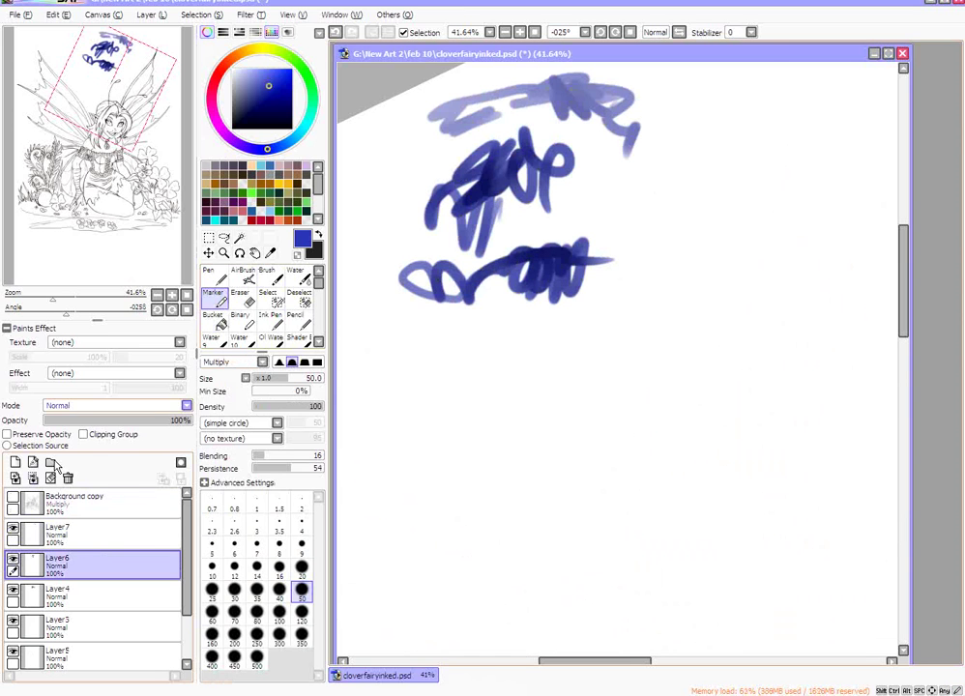
pyautogui.click(150, 14)
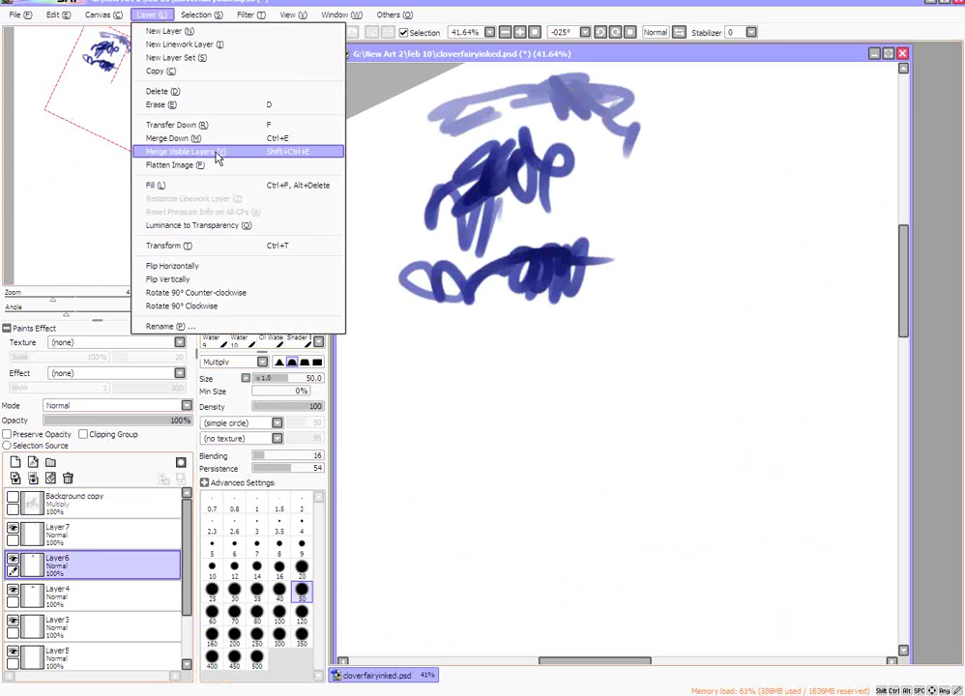
pyautogui.press('Escape')
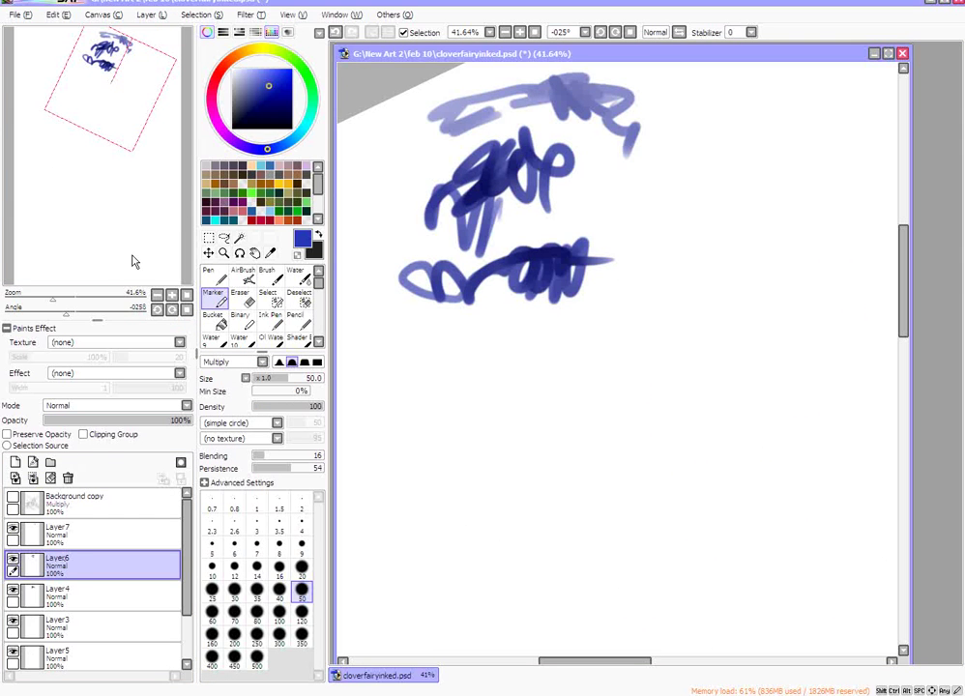
pyautogui.click(134, 15)
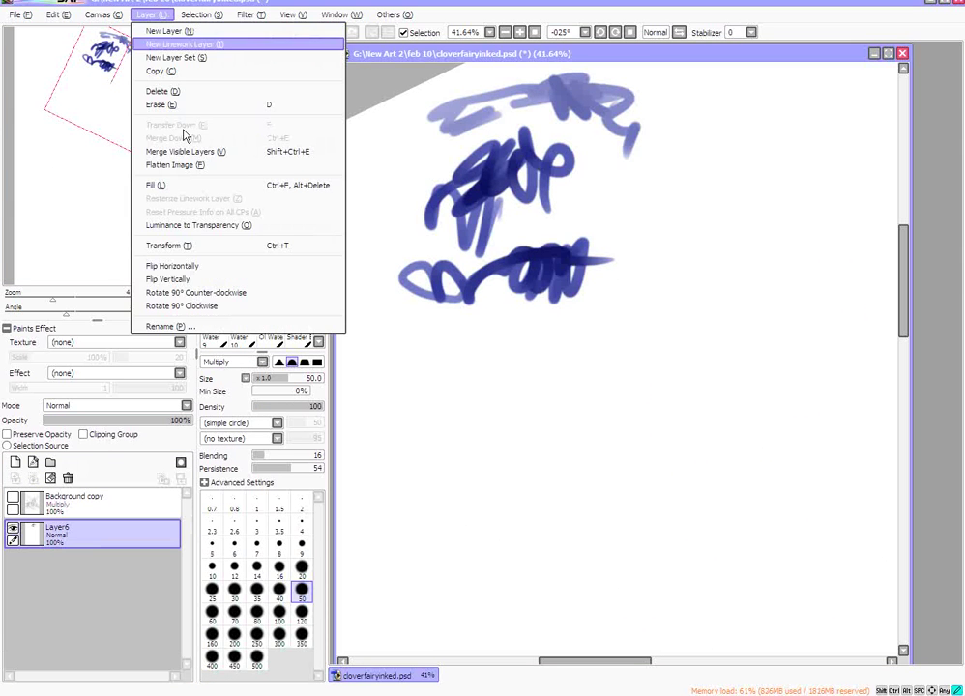
# Delete the merged test layer and add a fresh layer placed beneath Background copy.
pyautogui.click(335, 20)
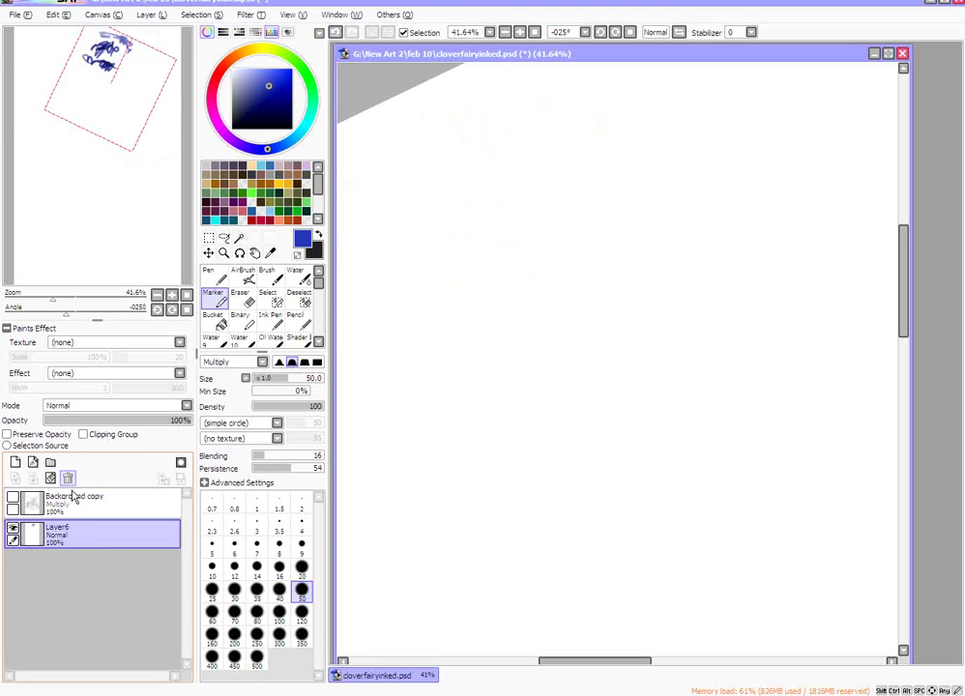
pyautogui.click(79, 539)
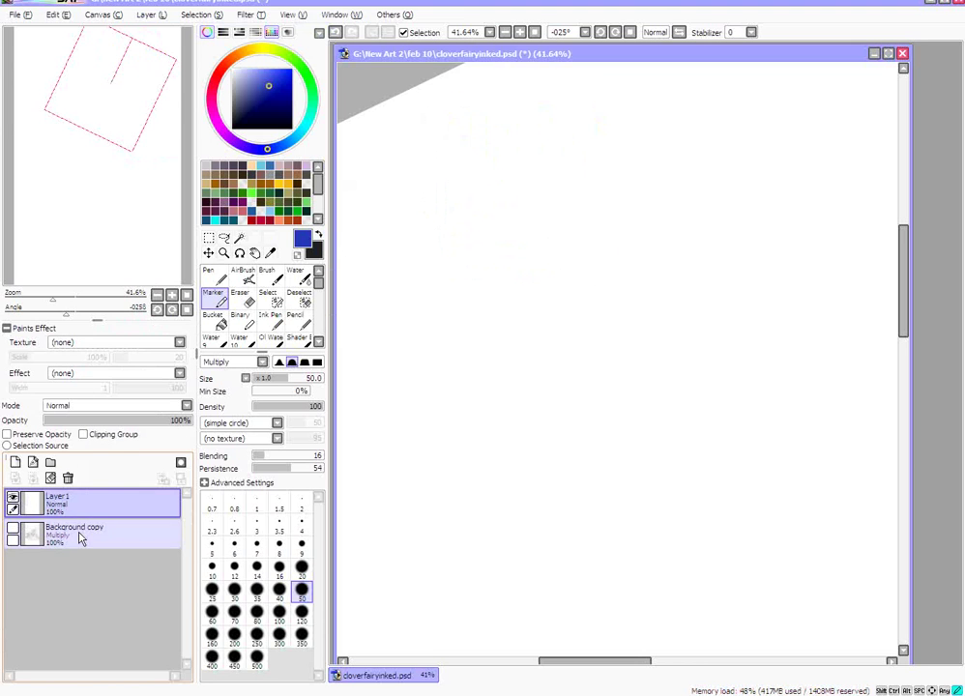
pyautogui.moveTo(97, 538); pyautogui.dragTo(102, 498)
pyautogui.click(97, 542)
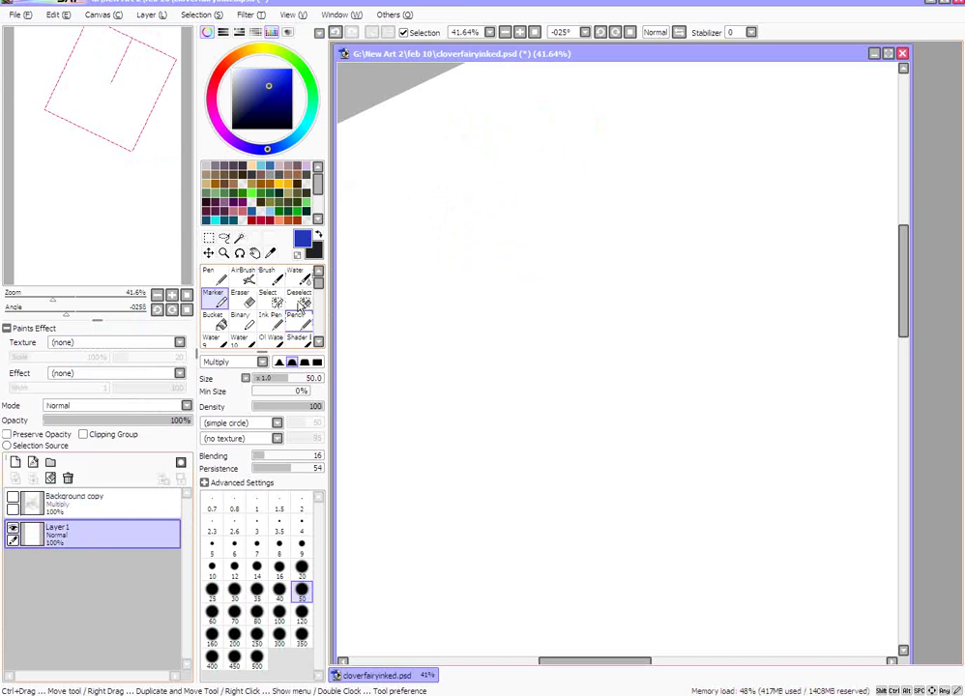
# Scribble blue strokes with the Pencil in the blank area and smear them using the Water 9 brush at size 70.
pyautogui.click(299, 320)
pyautogui.moveTo(491, 242)
pyautogui.mouseDown()
pyautogui.moveTo(576, 205)
pyautogui.moveTo(590, 232)
pyautogui.mouseUp()
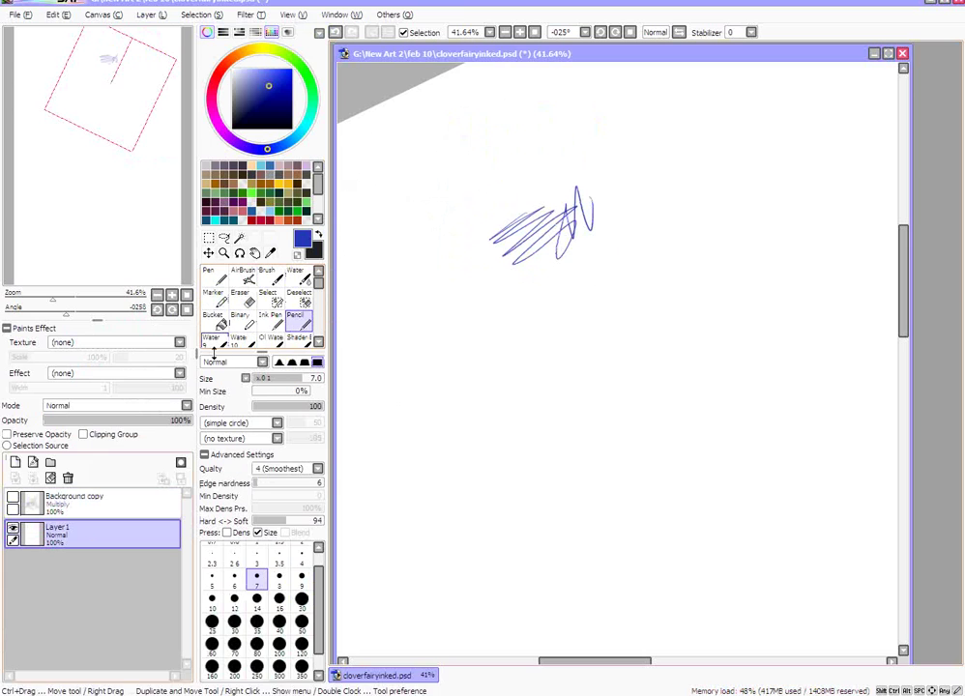
pyautogui.moveTo(321, 282); pyautogui.dragTo(323, 294)
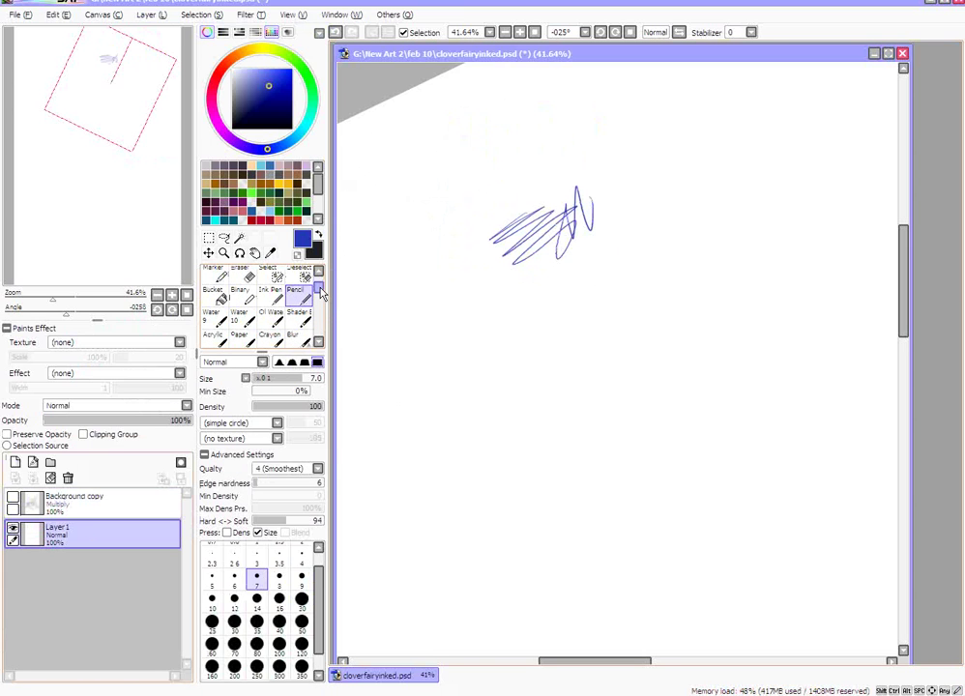
pyautogui.click(211, 317)
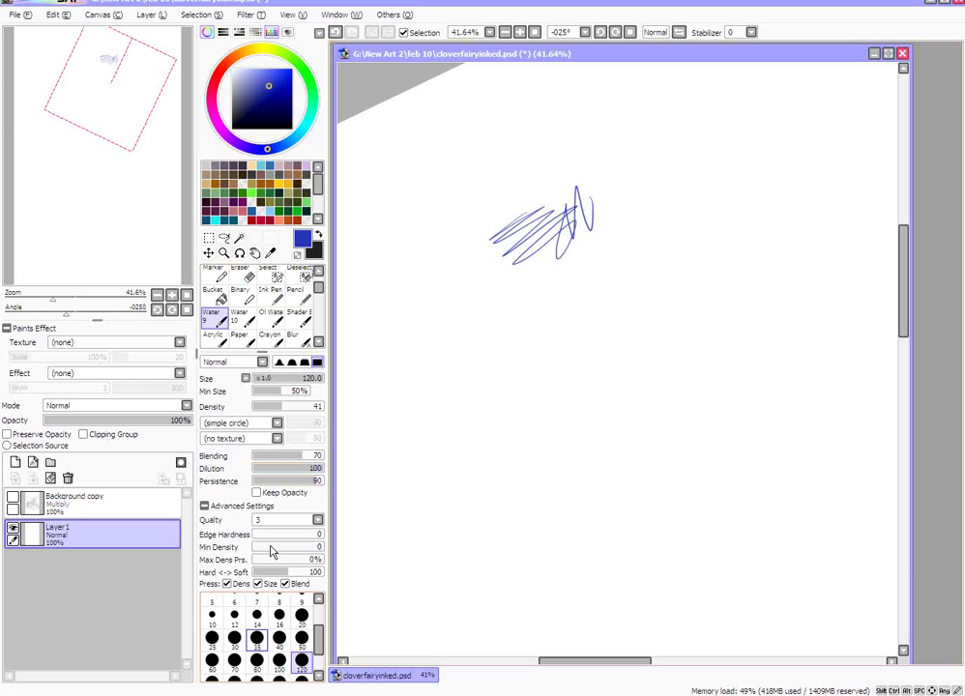
pyautogui.click(234, 661)
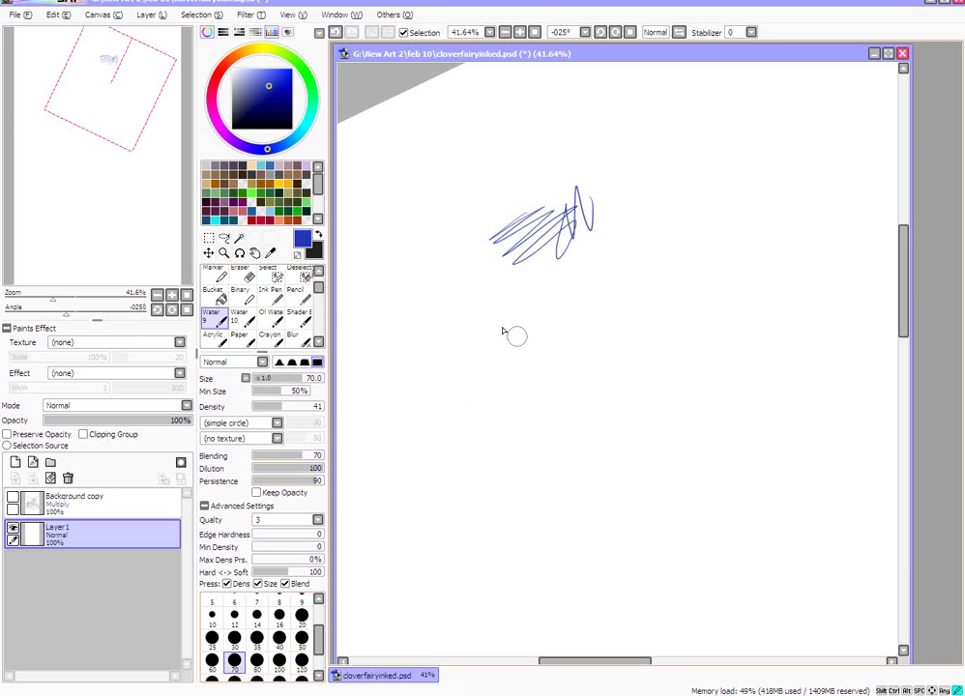
pyautogui.click(275, 105)
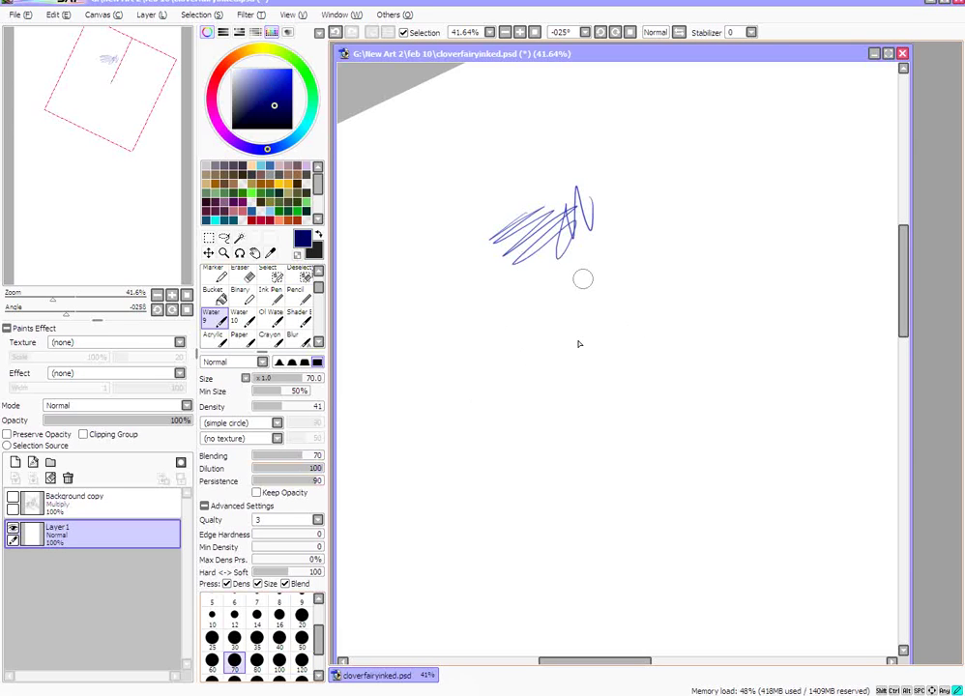
pyautogui.moveTo(530, 211); pyautogui.dragTo(484, 233)
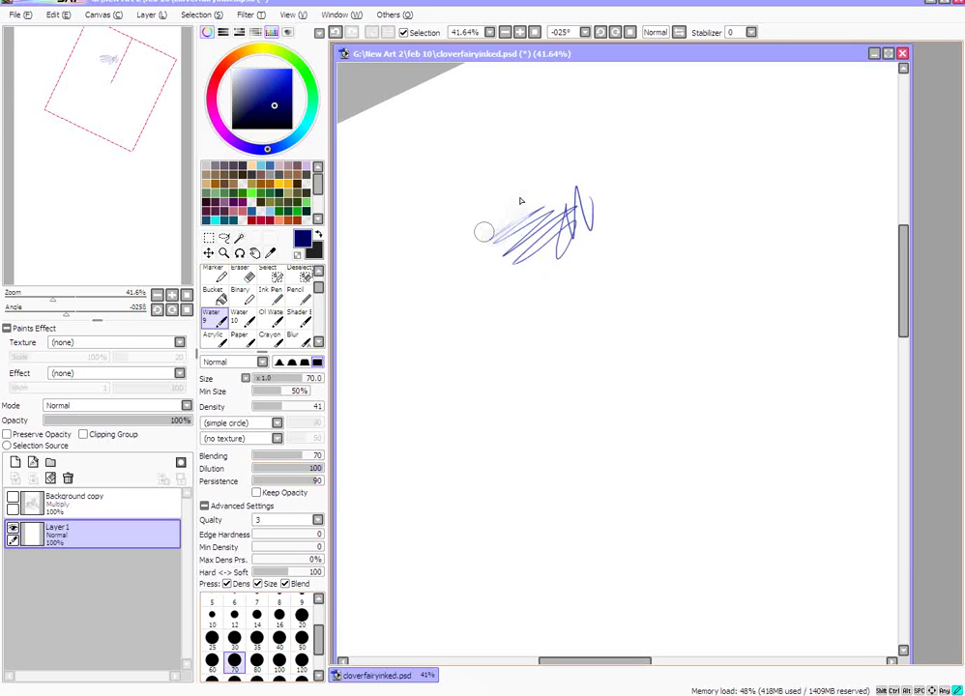
# Smear across the Pencil scribble with the Water 10 brush at size 40 and try the Oil Water brush.
pyautogui.click(242, 322)
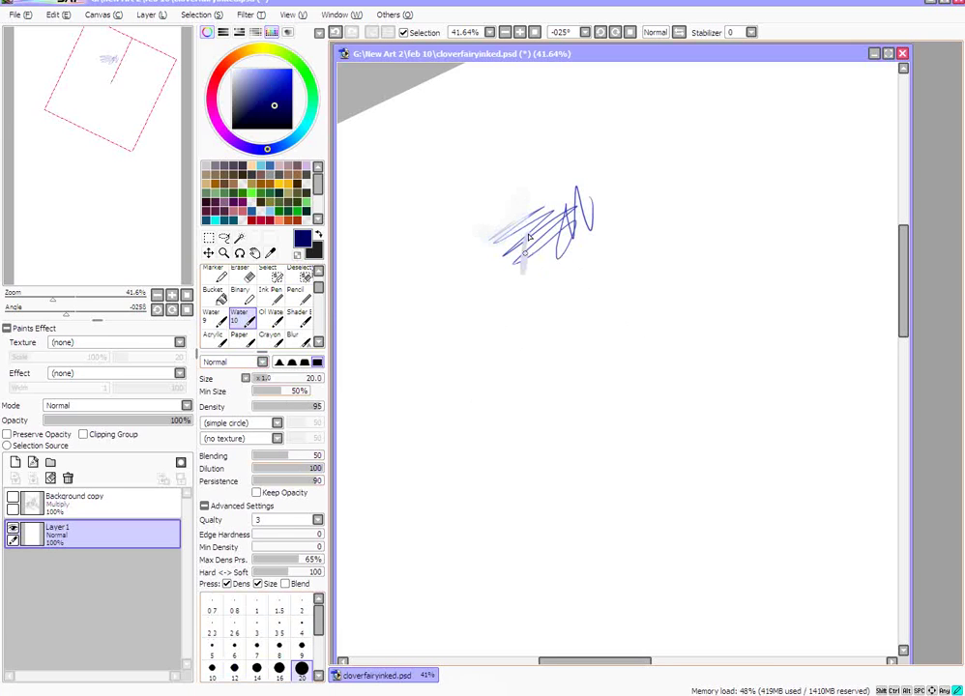
pyautogui.scroll(-2, 314, 639)
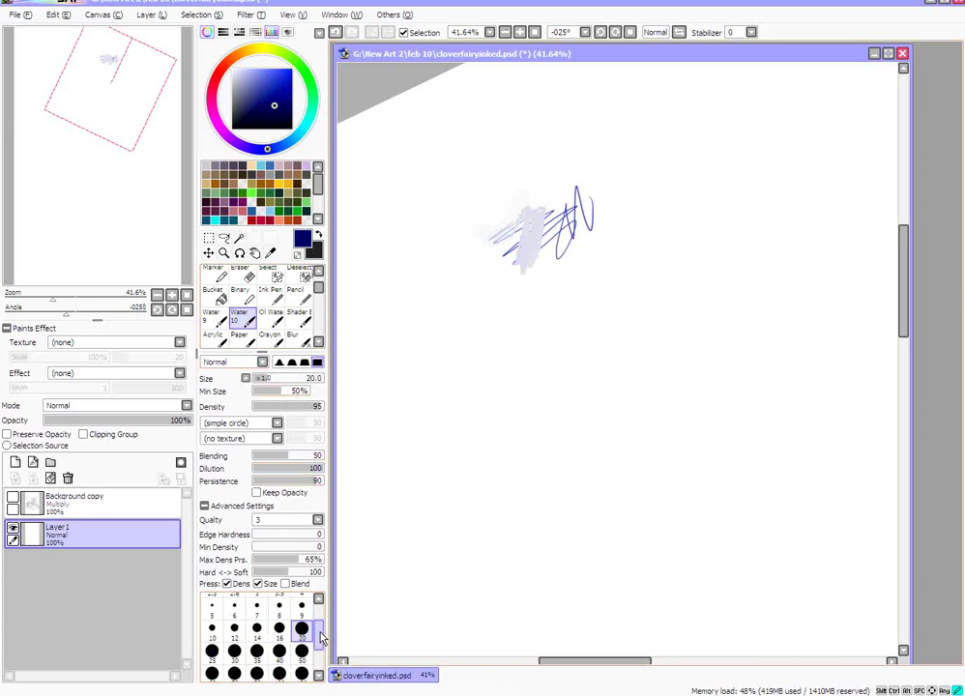
pyautogui.click(280, 652)
pyautogui.moveTo(542, 213)
pyautogui.mouseDown()
pyautogui.moveTo(512, 242)
pyautogui.moveTo(556, 233)
pyautogui.mouseUp()
pyautogui.moveTo(513, 193)
pyautogui.mouseDown()
pyautogui.moveTo(551, 242)
pyautogui.moveTo(498, 315)
pyautogui.mouseUp()
pyautogui.click(271, 318)
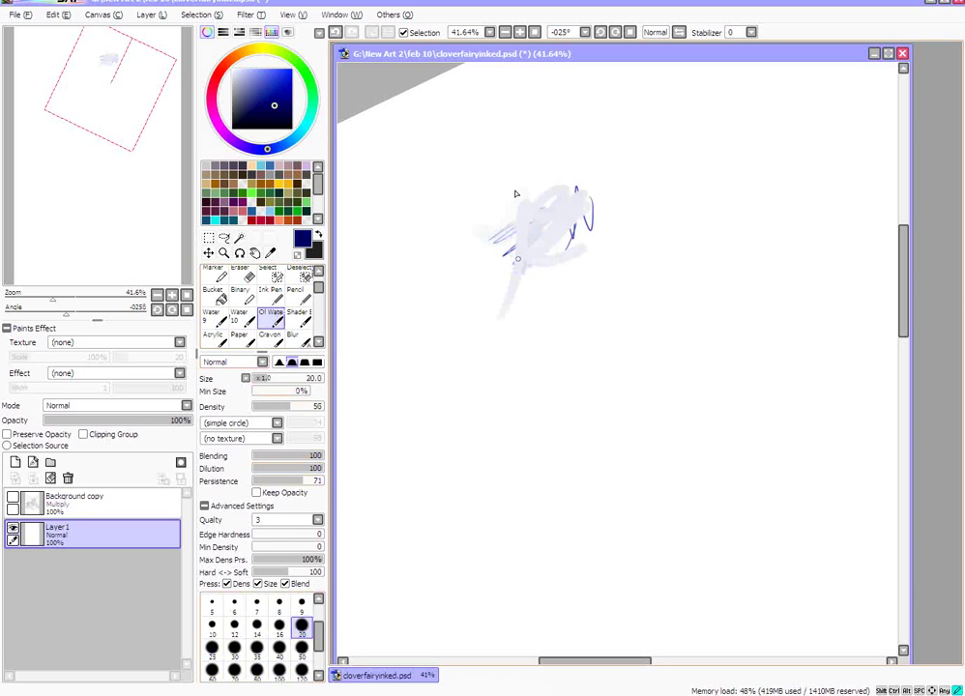
# Paint long, curved and zigzag dark blue strokes around the scribble with the Acrylic brush at size 120.
pyautogui.click(212, 336)
pyautogui.moveTo(421, 246)
pyautogui.mouseDown()
pyautogui.moveTo(437, 200)
pyautogui.moveTo(481, 147)
pyautogui.moveTo(462, 171)
pyautogui.moveTo(528, 135)
pyautogui.moveTo(787, 150)
pyautogui.moveTo(619, 369)
pyautogui.moveTo(452, 412)
pyautogui.moveTo(400, 398)
pyautogui.mouseUp()
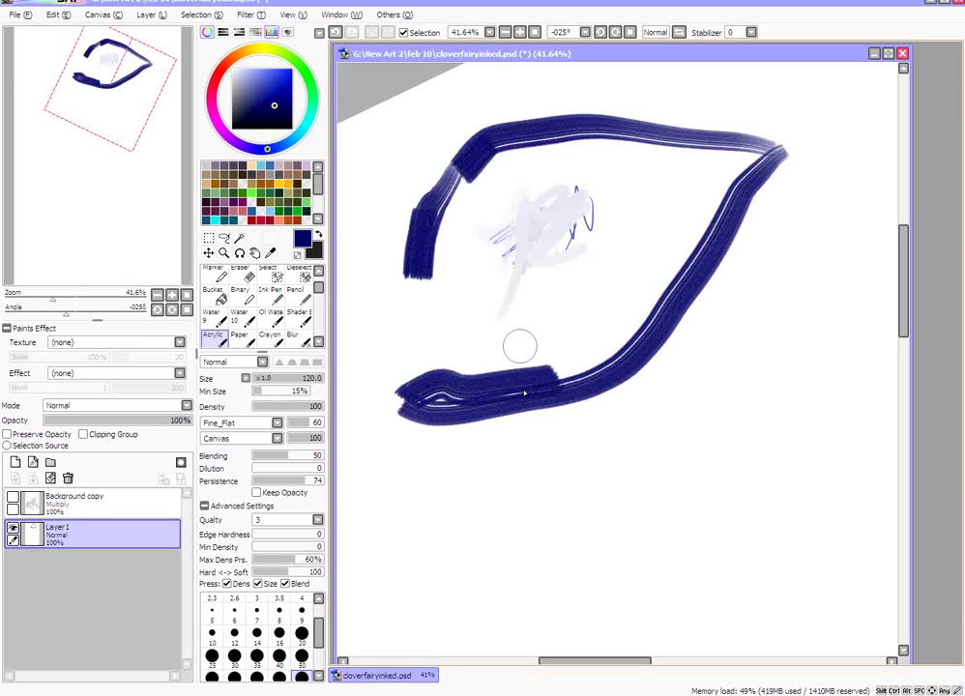
pyautogui.moveTo(519, 346)
pyautogui.mouseDown()
pyautogui.moveTo(496, 457)
pyautogui.moveTo(528, 455)
pyautogui.mouseUp()
pyautogui.moveTo(566, 333)
pyautogui.mouseDown()
pyautogui.moveTo(552, 469)
pyautogui.moveTo(598, 495)
pyautogui.mouseUp()
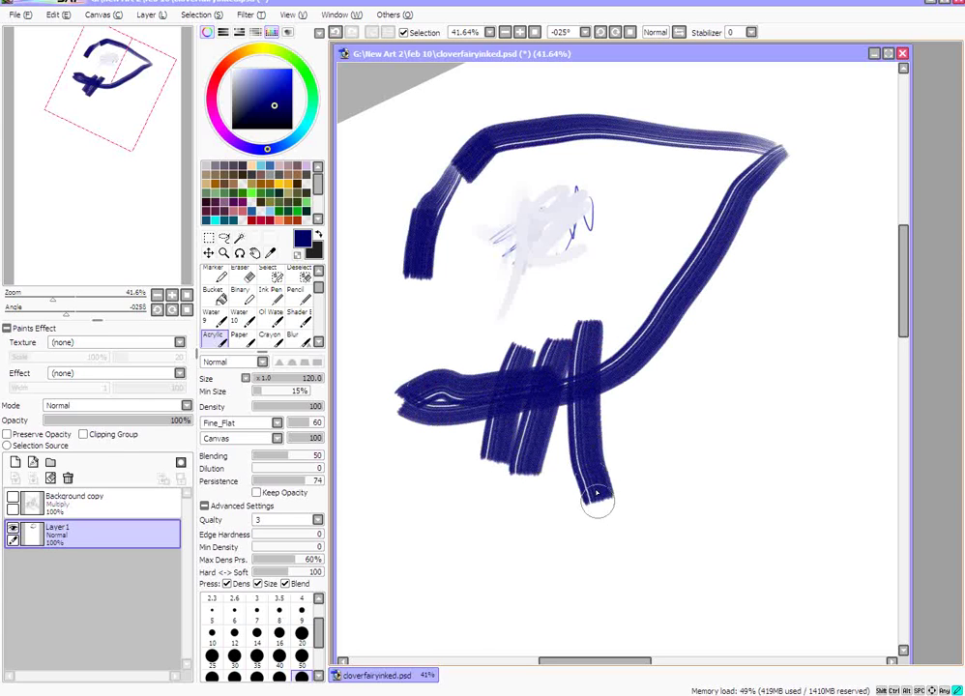
pyautogui.moveTo(665, 471)
pyautogui.mouseDown()
pyautogui.moveTo(639, 283)
pyautogui.moveTo(651, 329)
pyautogui.moveTo(684, 285)
pyautogui.moveTo(693, 182)
pyautogui.moveTo(757, 244)
pyautogui.moveTo(766, 280)
pyautogui.moveTo(707, 440)
pyautogui.moveTo(582, 507)
pyautogui.moveTo(448, 544)
pyautogui.moveTo(527, 596)
pyautogui.moveTo(541, 556)
pyautogui.moveTo(600, 581)
pyautogui.moveTo(681, 574)
pyautogui.moveTo(667, 535)
pyautogui.moveTo(744, 500)
pyautogui.moveTo(775, 458)
pyautogui.moveTo(774, 400)
pyautogui.moveTo(795, 358)
pyautogui.moveTo(825, 206)
pyautogui.moveTo(825, 171)
pyautogui.moveTo(778, 110)
pyautogui.moveTo(496, 108)
pyautogui.moveTo(383, 180)
pyautogui.moveTo(541, 287)
pyautogui.moveTo(517, 217)
pyautogui.moveTo(609, 169)
pyautogui.mouseUp()
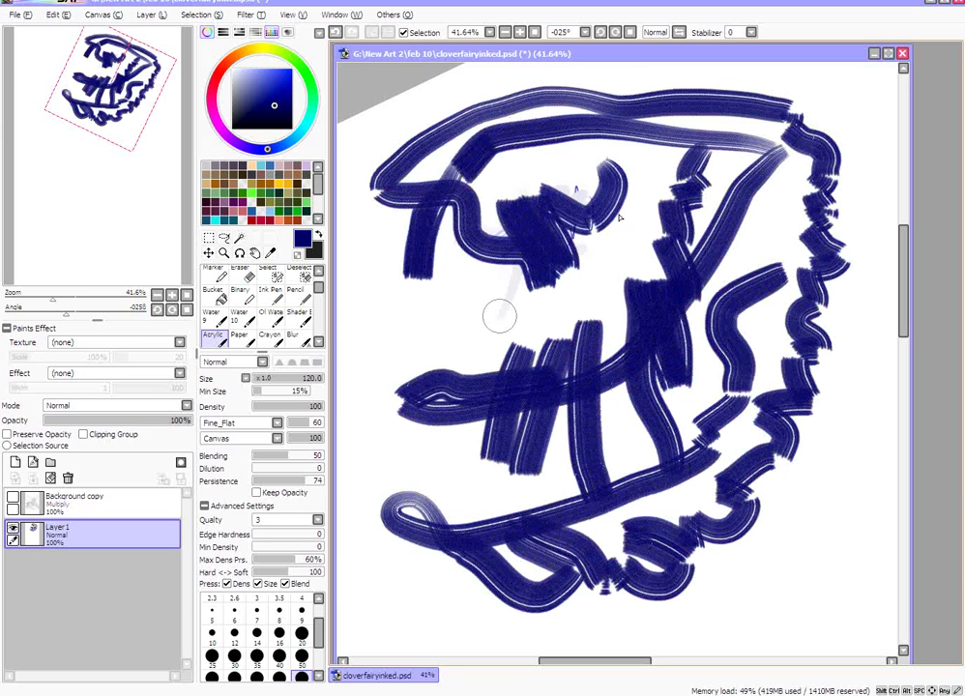
# Blend dense overlapping Acrylic strokes in lighter and darker blues, and work green into the blue area.
pyautogui.moveTo(376, 310)
pyautogui.mouseDown()
pyautogui.moveTo(426, 402)
pyautogui.moveTo(416, 300)
pyautogui.moveTo(479, 421)
pyautogui.moveTo(461, 290)
pyautogui.moveTo(603, 297)
pyautogui.moveTo(542, 223)
pyautogui.moveTo(511, 242)
pyautogui.moveTo(446, 329)
pyautogui.moveTo(503, 320)
pyautogui.moveTo(542, 406)
pyautogui.moveTo(483, 384)
pyautogui.moveTo(411, 246)
pyautogui.mouseUp()
pyautogui.moveTo(416, 291)
pyautogui.mouseDown()
pyautogui.moveTo(456, 388)
pyautogui.moveTo(453, 318)
pyautogui.mouseUp()
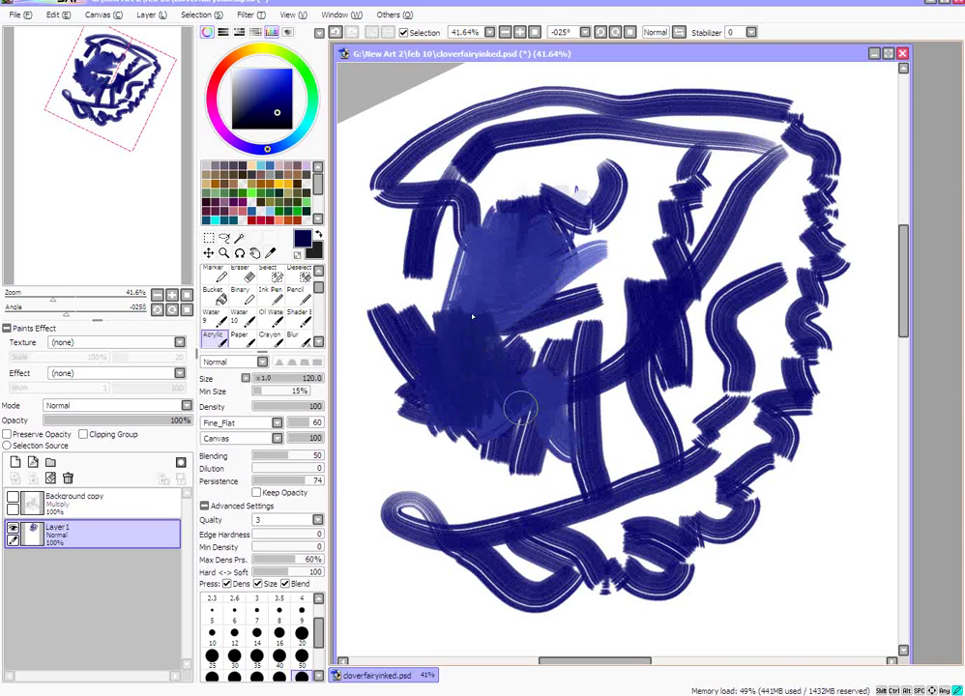
pyautogui.click(284, 207)
pyautogui.moveTo(449, 257)
pyautogui.mouseDown()
pyautogui.moveTo(503, 332)
pyautogui.moveTo(469, 330)
pyautogui.moveTo(450, 345)
pyautogui.moveTo(429, 441)
pyautogui.mouseUp()
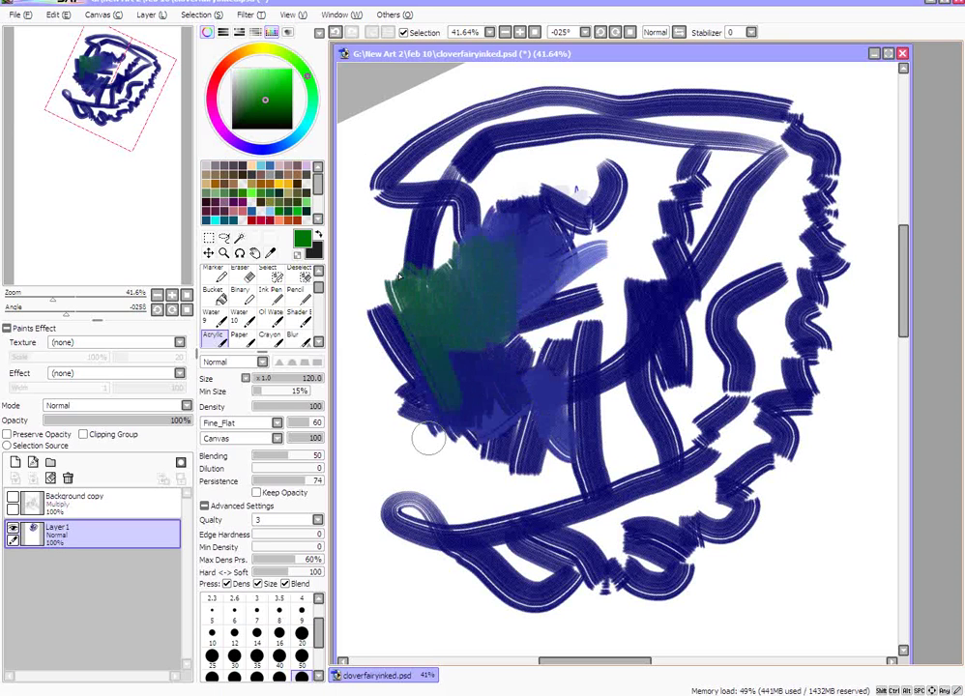
# Set the Acrylic brush's texture to Watercolor 1 pt and paint green strokes over the lower blue area.
pyautogui.click(277, 439)
pyautogui.scroll(-10, 274, 513)
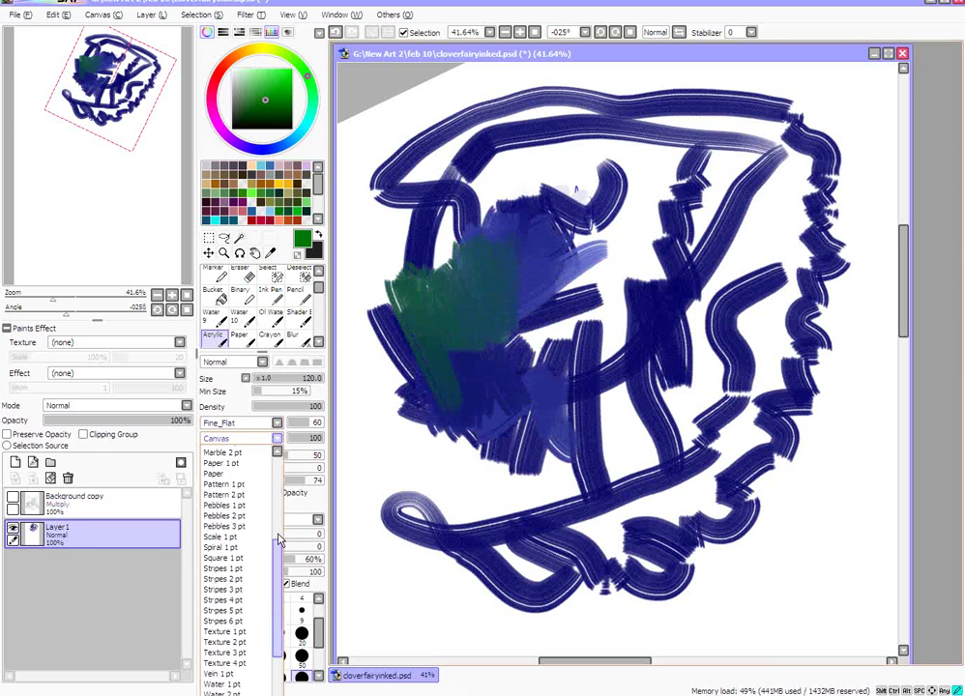
pyautogui.click(237, 622)
pyautogui.moveTo(386, 523)
pyautogui.mouseDown()
pyautogui.moveTo(393, 454)
pyautogui.moveTo(415, 551)
pyautogui.moveTo(465, 407)
pyautogui.moveTo(468, 455)
pyautogui.moveTo(586, 295)
pyautogui.mouseUp()
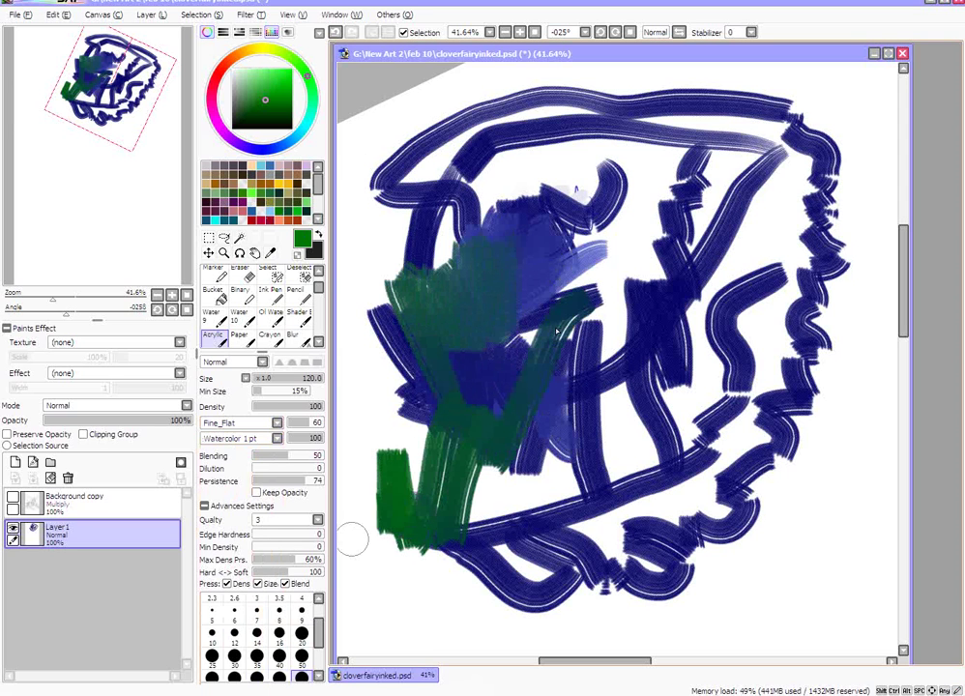
# Remove the Acrylic brush's texture and hatch thin green strokes near the upper blue lines with the Paper brush at size 20.
pyautogui.click(257, 438)
pyautogui.scroll(10, 280, 503)
pyautogui.click(227, 390)
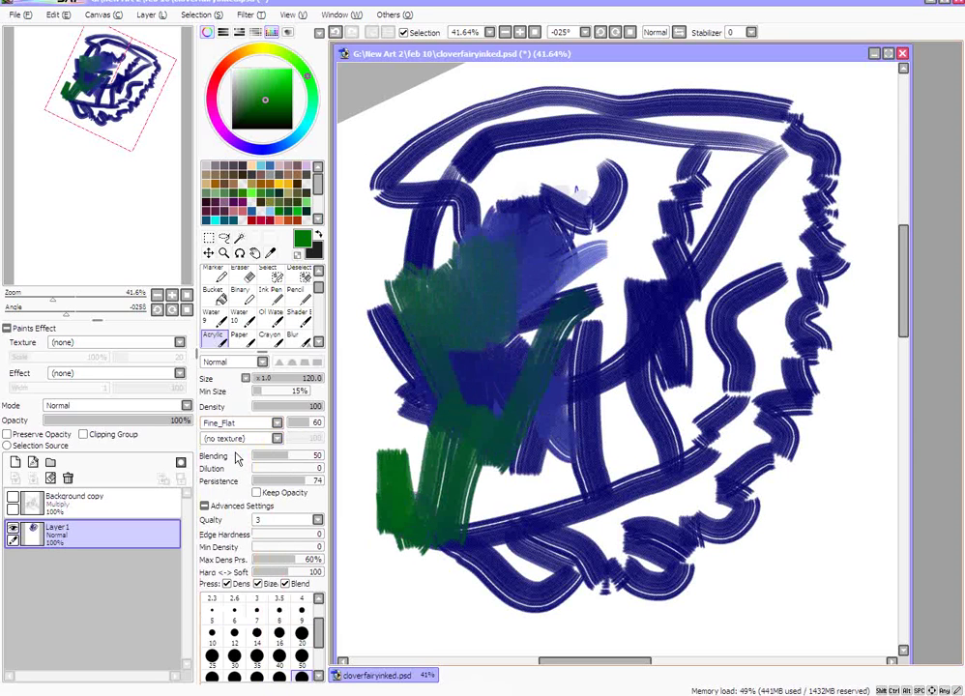
pyautogui.click(242, 338)
pyautogui.moveTo(619, 240)
pyautogui.mouseDown()
pyautogui.moveTo(667, 214)
pyautogui.moveTo(680, 164)
pyautogui.mouseUp()
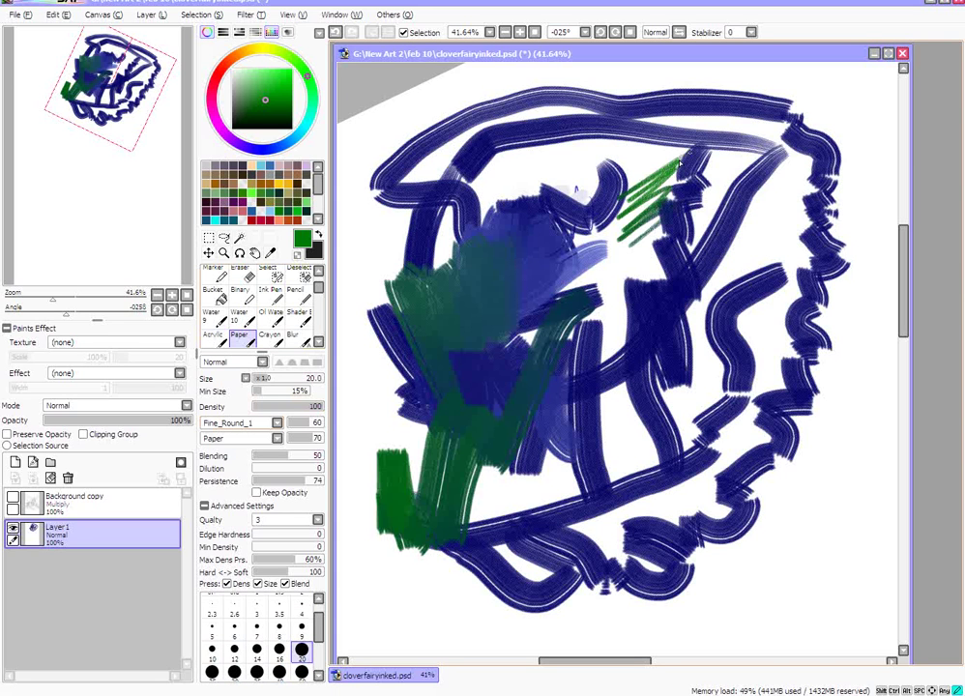
# Set the Paper brush to size 350 and paint broad green strokes over the blue area and two vertical ones below it.
pyautogui.scroll(-3, 317, 641)
pyautogui.click(302, 650)
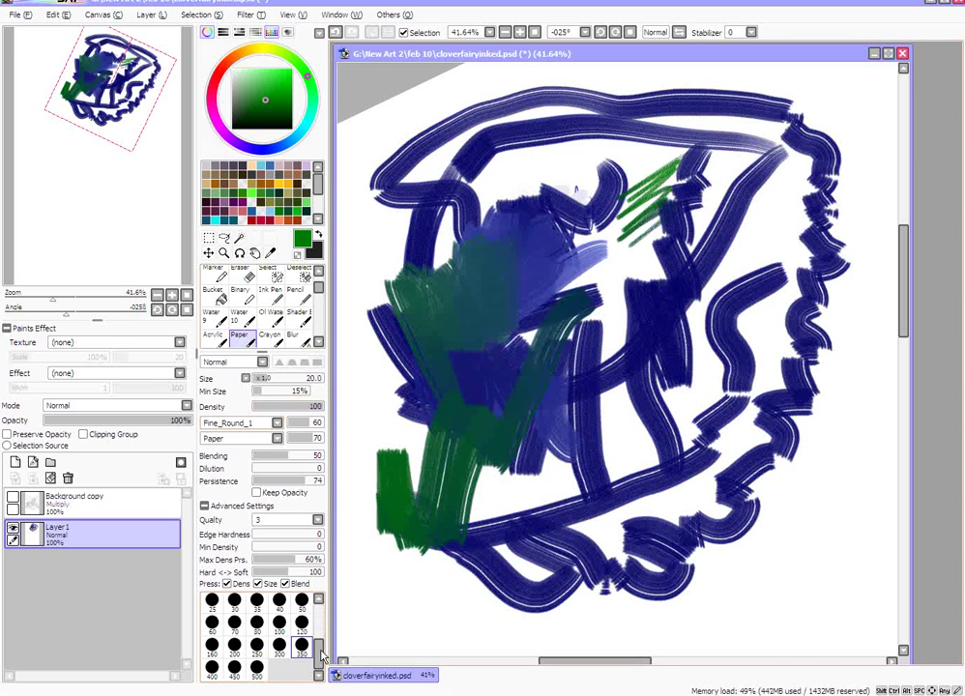
pyautogui.moveTo(842, 453)
pyautogui.mouseDown()
pyautogui.moveTo(711, 548)
pyautogui.moveTo(764, 478)
pyautogui.moveTo(798, 389)
pyautogui.moveTo(731, 387)
pyautogui.moveTo(727, 306)
pyautogui.moveTo(657, 276)
pyautogui.moveTo(711, 507)
pyautogui.moveTo(744, 419)
pyautogui.moveTo(735, 310)
pyautogui.mouseUp()
pyautogui.scroll(-5, 891, 276)
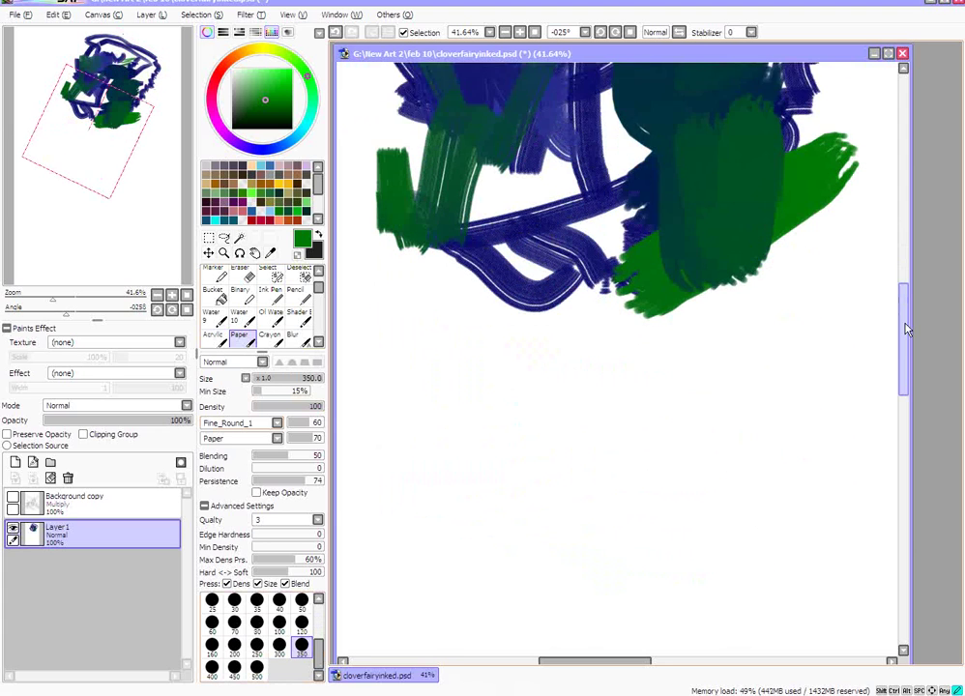
pyautogui.moveTo(446, 273); pyautogui.dragTo(448, 428)
pyautogui.moveTo(505, 280); pyautogui.dragTo(508, 411)
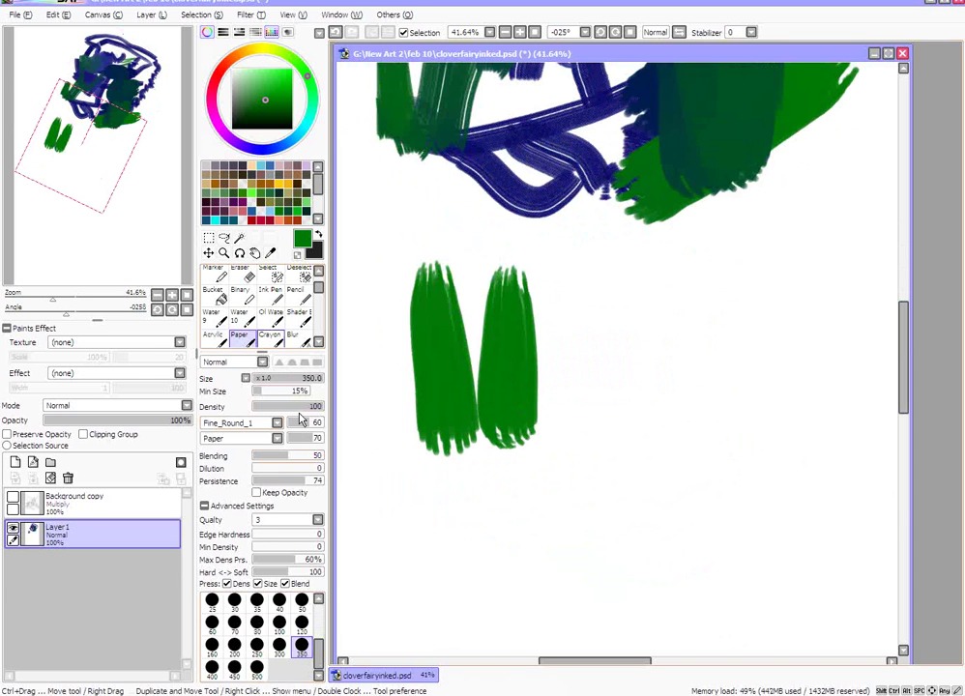
# Paint crossing green strokes with the Crayon brush at size 70 and a dense, dark mass over them at size 300.
pyautogui.click(269, 335)
pyautogui.moveTo(625, 335)
pyautogui.mouseDown()
pyautogui.moveTo(591, 335)
pyautogui.moveTo(625, 287)
pyautogui.moveTo(600, 287)
pyautogui.moveTo(612, 278)
pyautogui.moveTo(673, 311)
pyautogui.moveTo(745, 401)
pyautogui.mouseUp()
pyautogui.moveTo(660, 324); pyautogui.dragTo(755, 225)
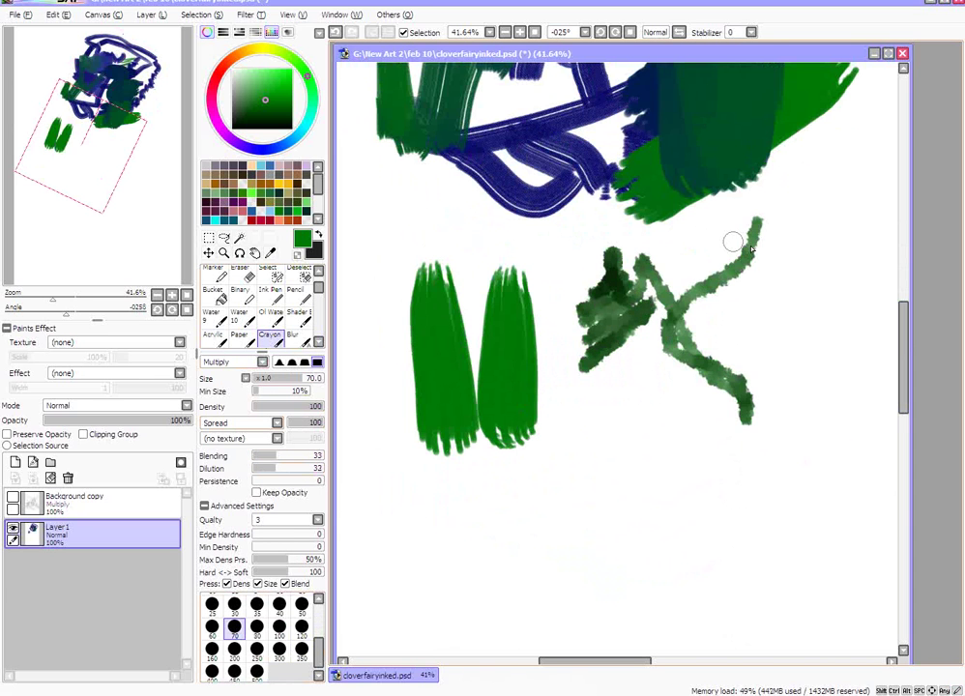
pyautogui.click(280, 649)
pyautogui.moveTo(629, 437)
pyautogui.mouseDown()
pyautogui.moveTo(696, 351)
pyautogui.moveTo(640, 378)
pyautogui.moveTo(672, 409)
pyautogui.moveTo(778, 379)
pyautogui.moveTo(632, 416)
pyautogui.moveTo(592, 454)
pyautogui.mouseUp()
# Paint faint Crackle brush texture at size 350 over the two vertical strokes and a curved AirBrush stroke at size 120 beside them.
pyautogui.scroll(-2, 319, 341)
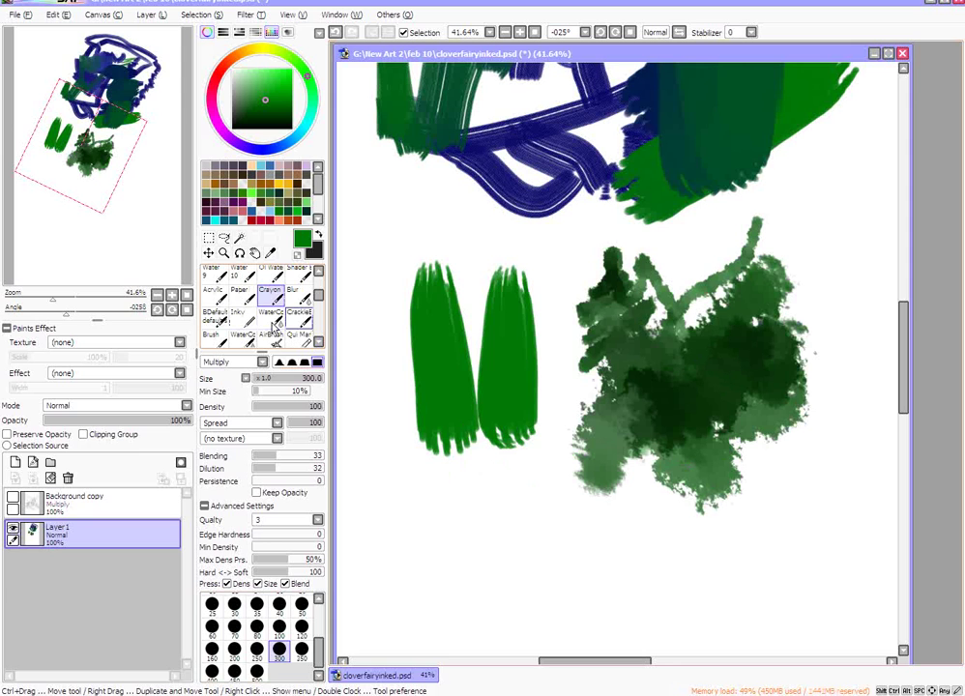
pyautogui.click(304, 327)
pyautogui.moveTo(435, 309); pyautogui.dragTo(479, 259)
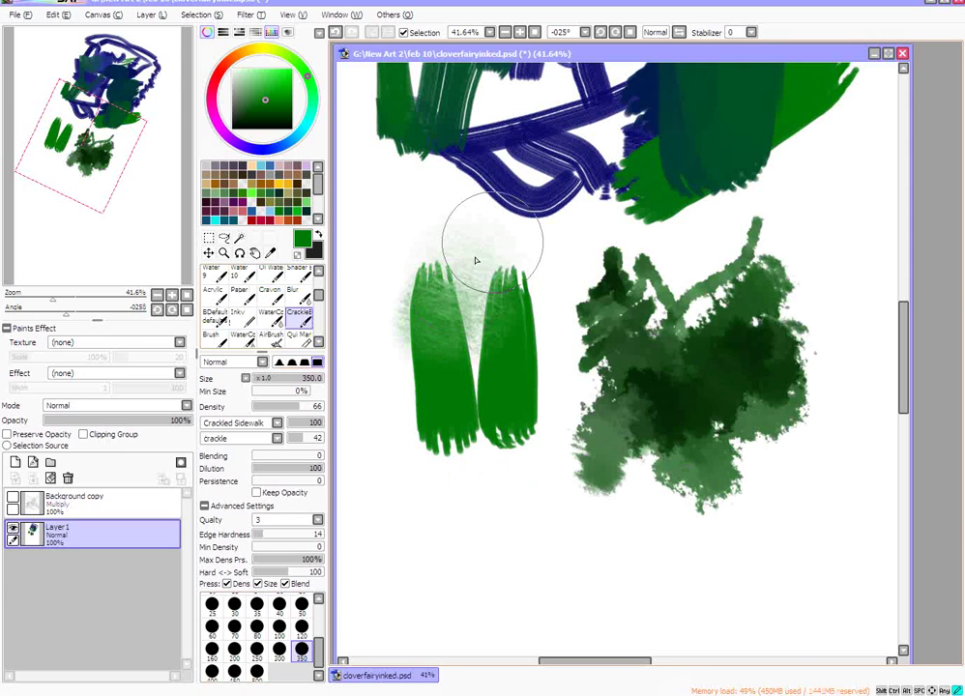
pyautogui.click(275, 341)
pyautogui.moveTo(399, 315)
pyautogui.mouseDown()
pyautogui.moveTo(376, 228)
pyautogui.moveTo(423, 221)
pyautogui.mouseUp()
pyautogui.scroll(-1, 320, 343)
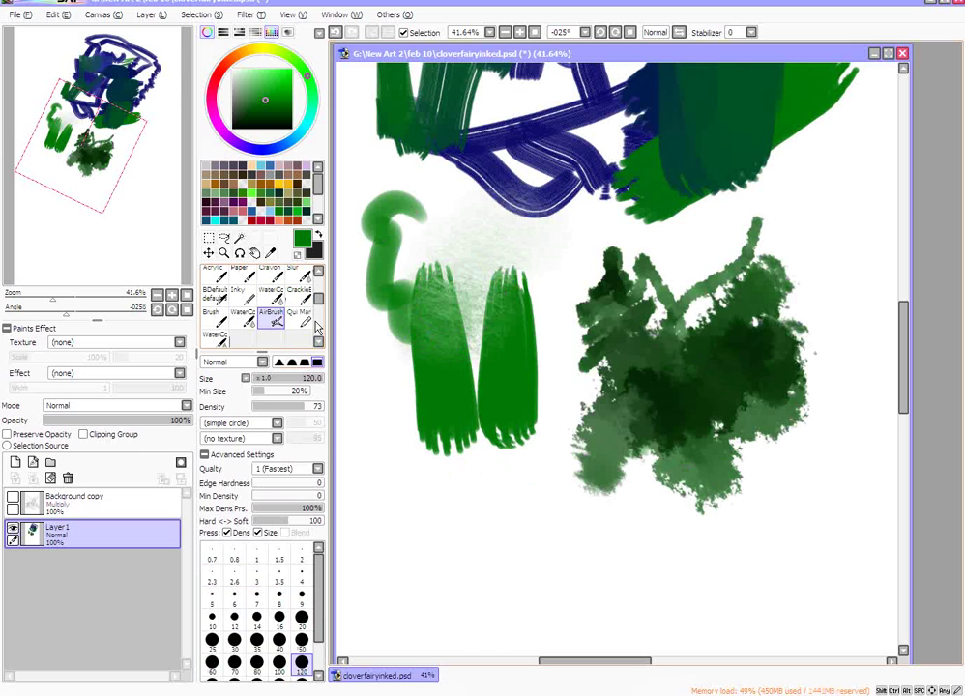
# Paint a thin curve with the Brush tool at size 50, switch its shape to Charcoal 03, and paint a wide stroke at size 350.
pyautogui.scroll(3, 319, 319)
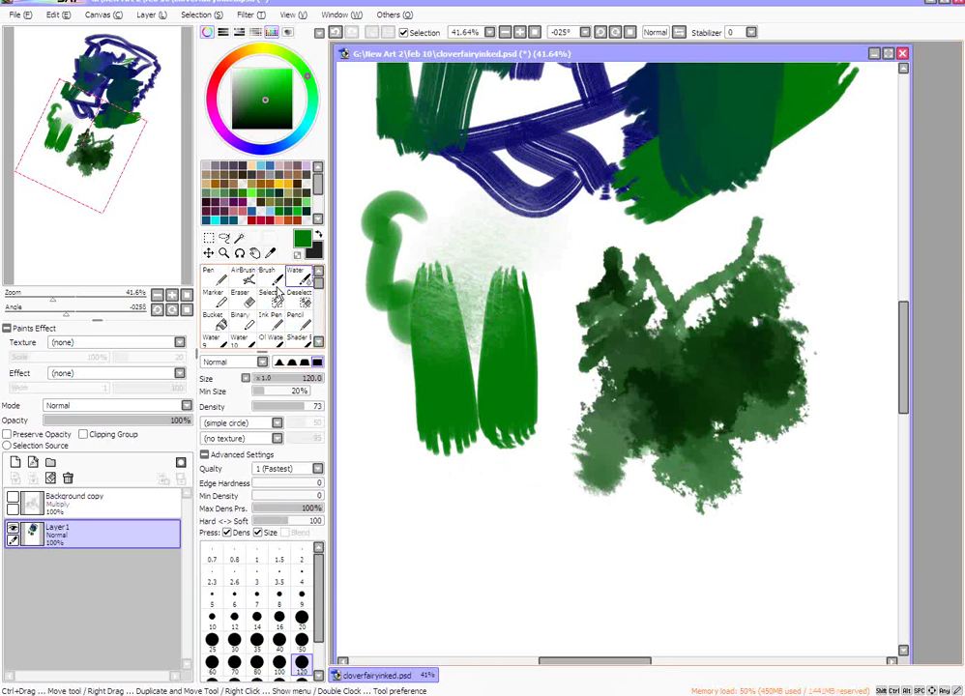
pyautogui.click(278, 286)
pyautogui.moveTo(370, 465); pyautogui.dragTo(504, 592)
pyautogui.click(278, 424)
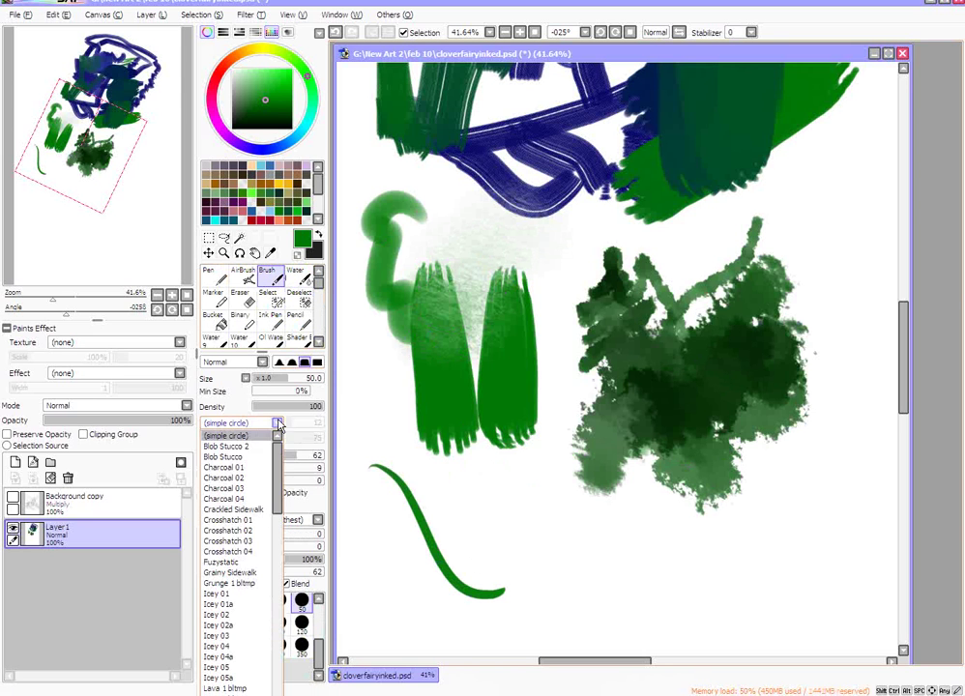
pyautogui.click(224, 488)
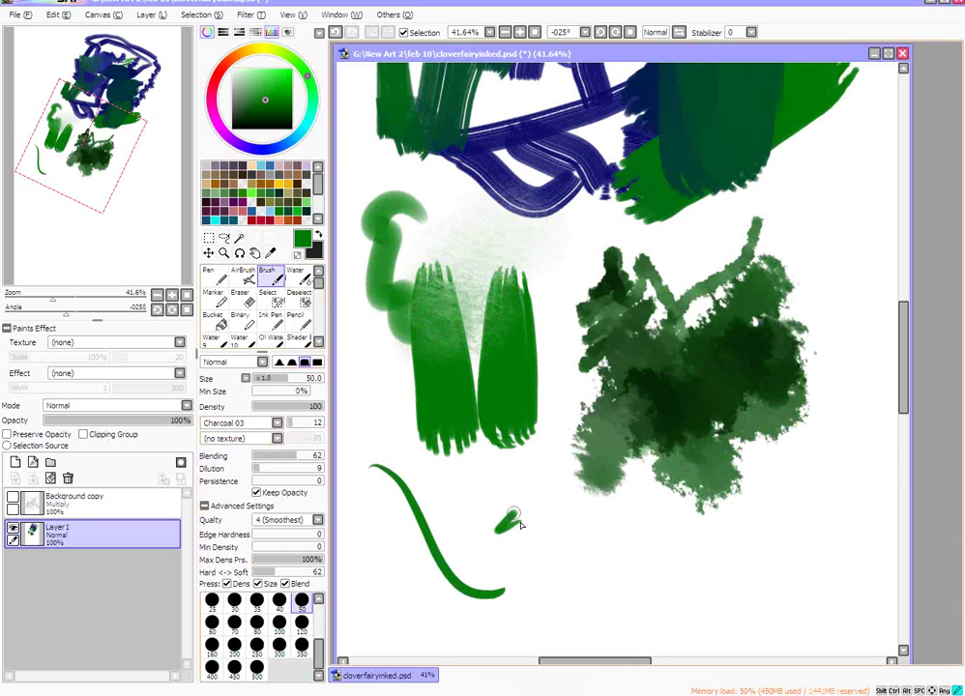
pyautogui.click(299, 647)
pyautogui.moveTo(556, 579); pyautogui.dragTo(711, 592)
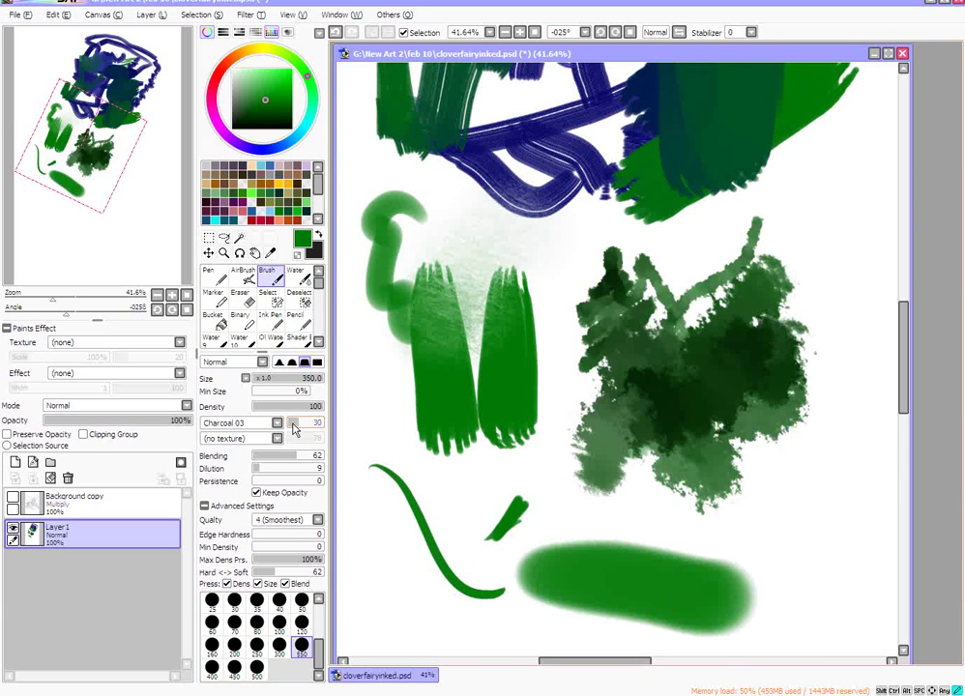
# Set the Charcoal 03 intensity to 48 and the blending and dilution to 0, painting long green strokes around the earlier samples.
pyautogui.click(314, 423)
pyautogui.moveTo(485, 503)
pyautogui.mouseDown()
pyautogui.moveTo(722, 539)
pyautogui.moveTo(847, 479)
pyautogui.moveTo(832, 310)
pyautogui.mouseUp()
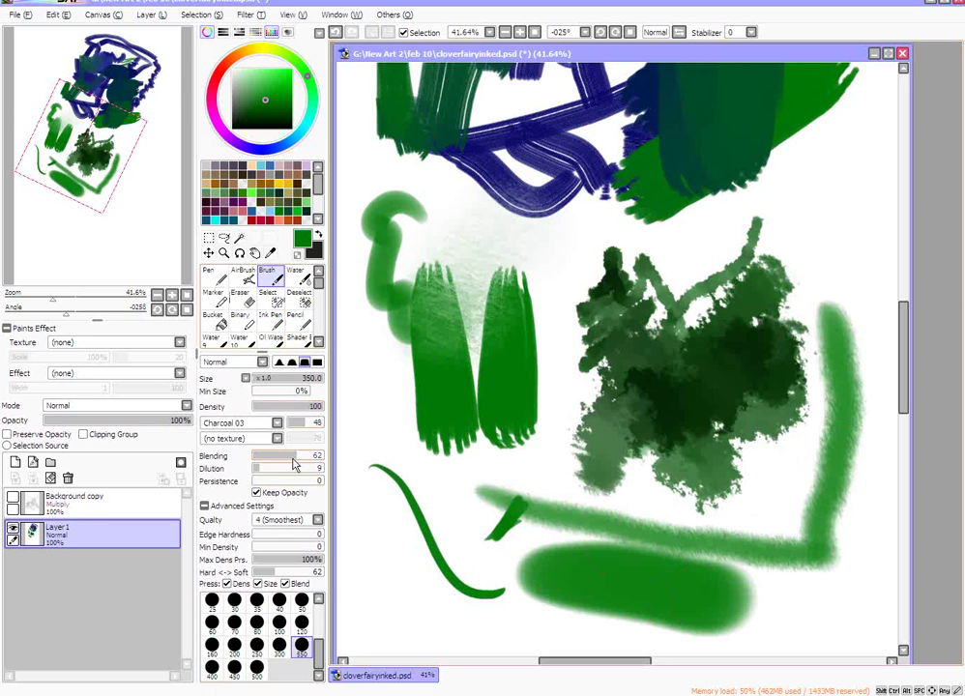
pyautogui.moveTo(489, 580)
pyautogui.mouseDown()
pyautogui.moveTo(463, 560)
pyautogui.moveTo(367, 399)
pyautogui.moveTo(377, 366)
pyautogui.mouseUp()
pyautogui.moveTo(592, 662); pyautogui.dragTo(546, 643)
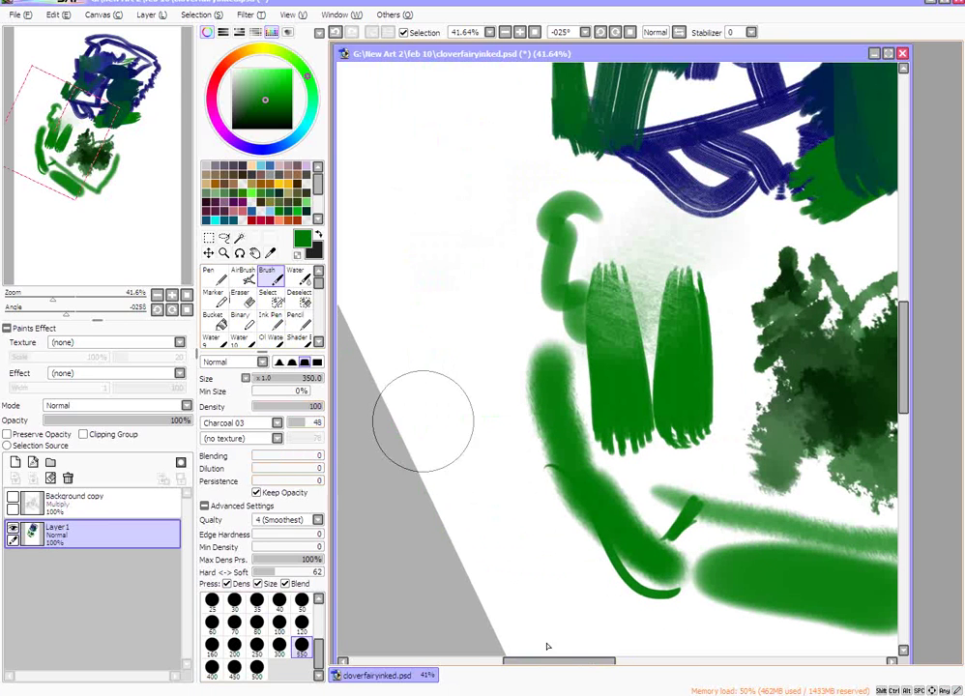
pyautogui.moveTo(450, 147); pyautogui.dragTo(465, 332)
# Set the brush shape to Crosshatch 04 and paint a curved green stroke in the blank area above the Charcoal 03 stroke.
pyautogui.scroll(3, 798, 326)
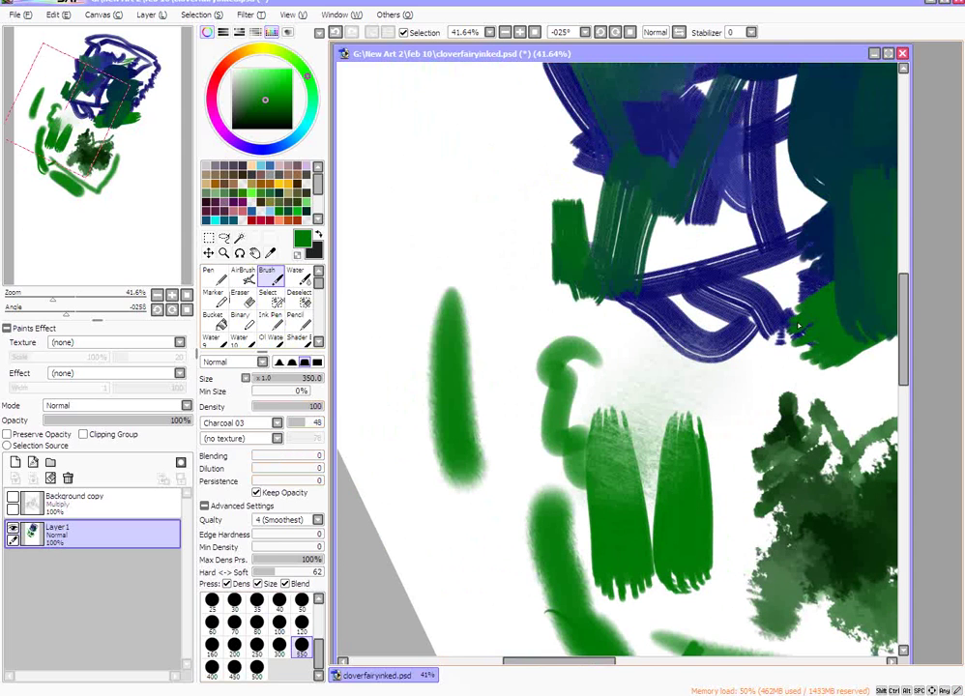
pyautogui.click(276, 424)
pyautogui.moveTo(278, 484); pyautogui.dragTo(283, 494)
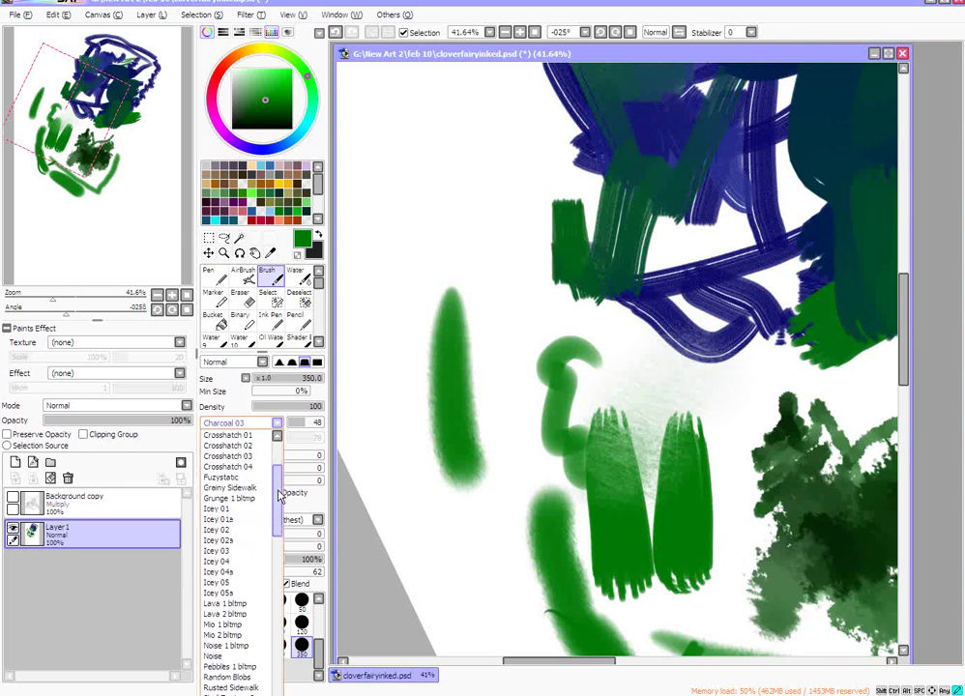
pyautogui.click(247, 468)
pyautogui.moveTo(406, 233); pyautogui.dragTo(422, 184)
pyautogui.moveTo(379, 263)
pyautogui.mouseDown()
pyautogui.moveTo(495, 151)
pyautogui.moveTo(532, 140)
pyautogui.mouseUp()
# Set the brush shape to Icey 01 and paint thick green strokes across the Crosshatch 04 sample.
pyautogui.click(276, 425)
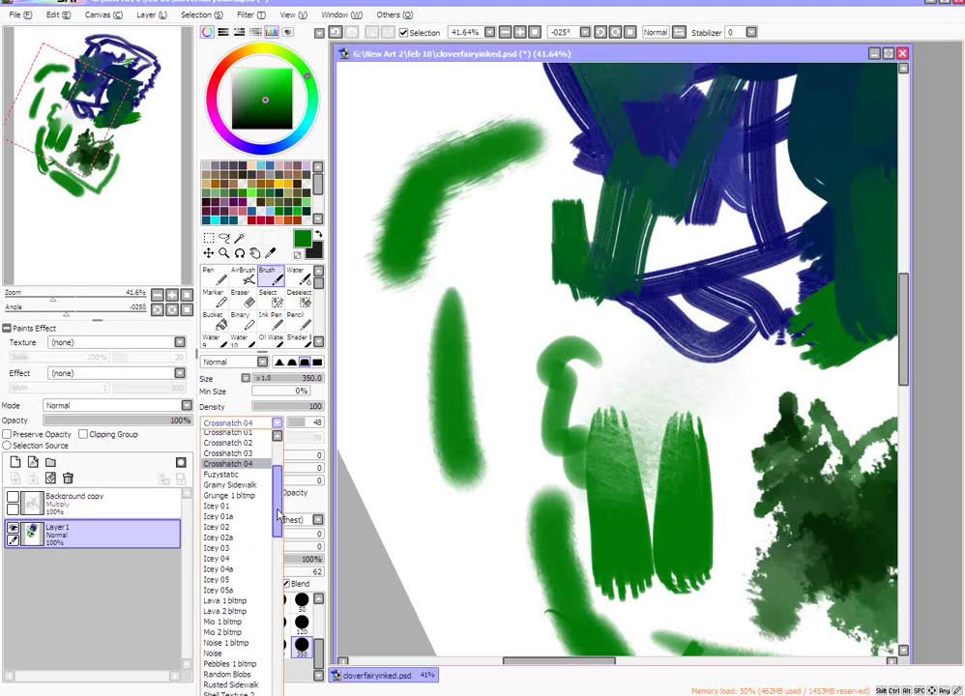
pyautogui.click(221, 511)
pyautogui.moveTo(372, 334); pyautogui.dragTo(510, 275)
pyautogui.moveTo(458, 302); pyautogui.dragTo(455, 101)
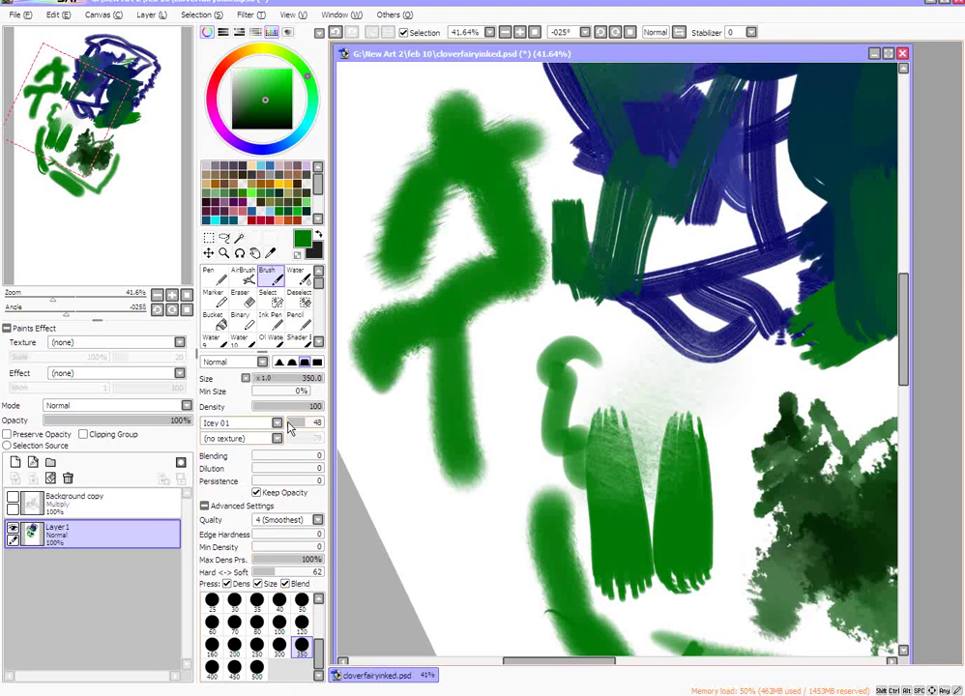
# Browse the brush shapes, choose Mio 1 bltmp, and paint a diagonal green stroke below the Icey 01 sample.
pyautogui.click(277, 438)
pyautogui.click(277, 438)
pyautogui.click(277, 423)
pyautogui.scroll(-3, 276, 499)
pyautogui.moveTo(277, 499); pyautogui.dragTo(276, 561)
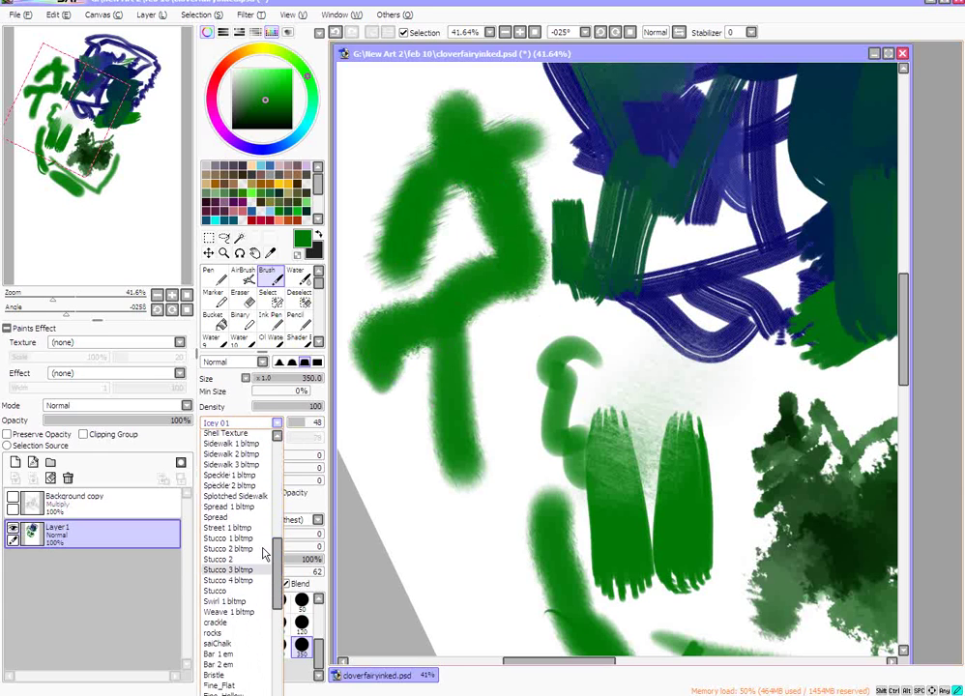
pyautogui.scroll(3, 243, 483)
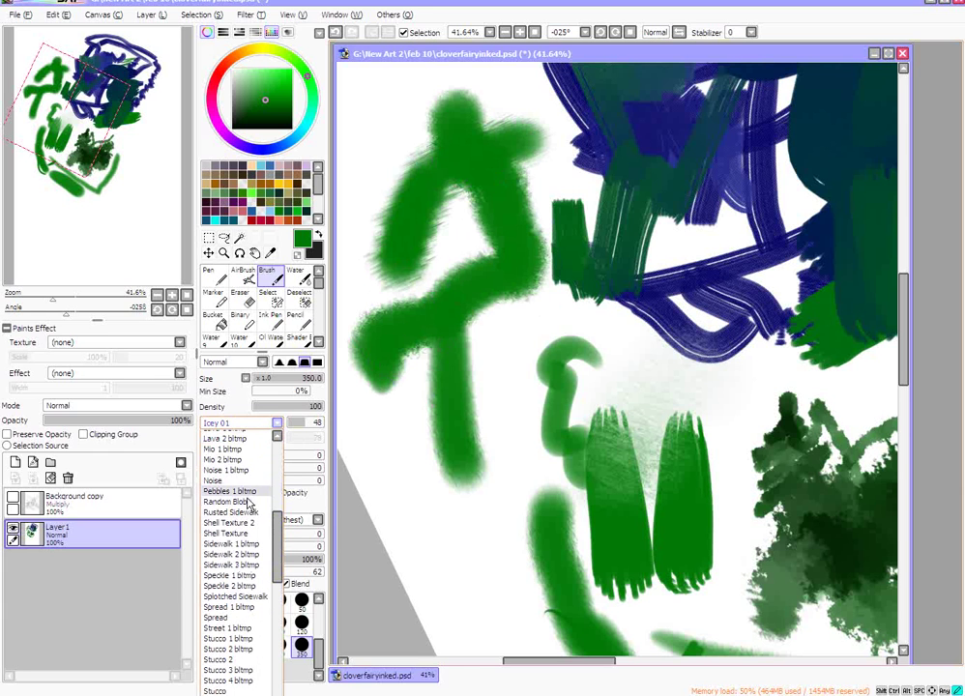
pyautogui.click(232, 449)
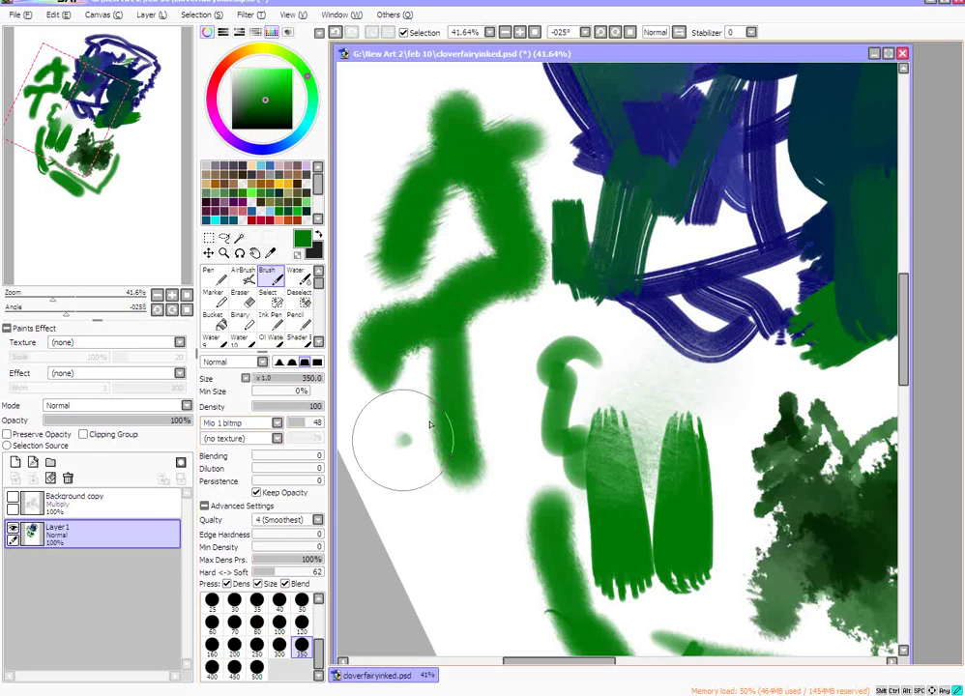
pyautogui.moveTo(398, 431)
pyautogui.mouseDown()
pyautogui.moveTo(426, 490)
pyautogui.moveTo(481, 559)
pyautogui.moveTo(511, 570)
pyautogui.mouseUp()
# Set the brush shape to rocks and paint green patches between and above the existing samples.
pyautogui.click(277, 424)
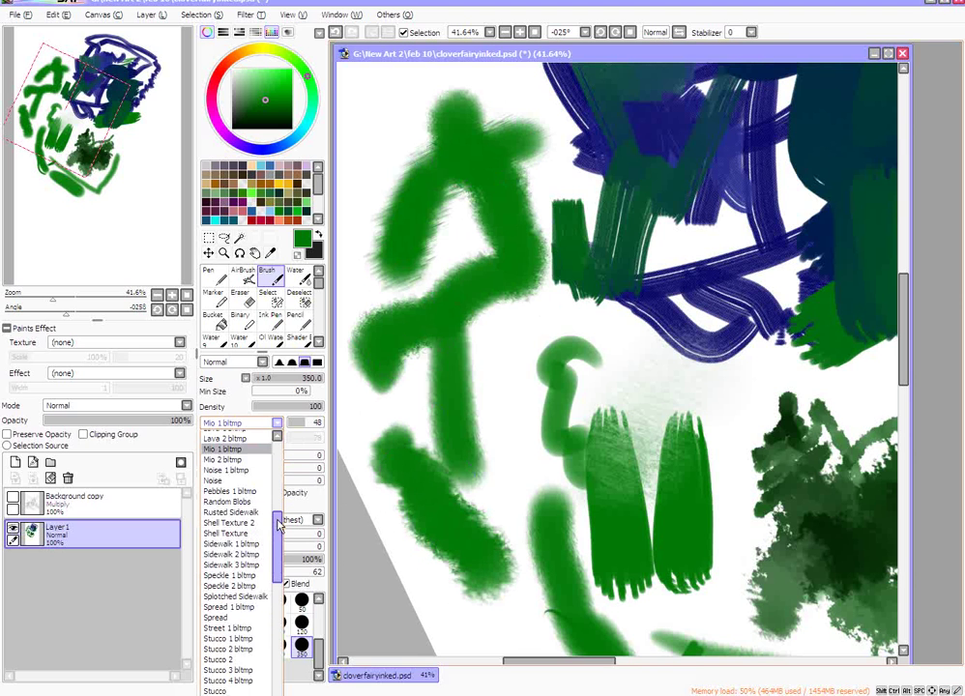
pyautogui.scroll(-5, 279, 523)
pyautogui.click(232, 597)
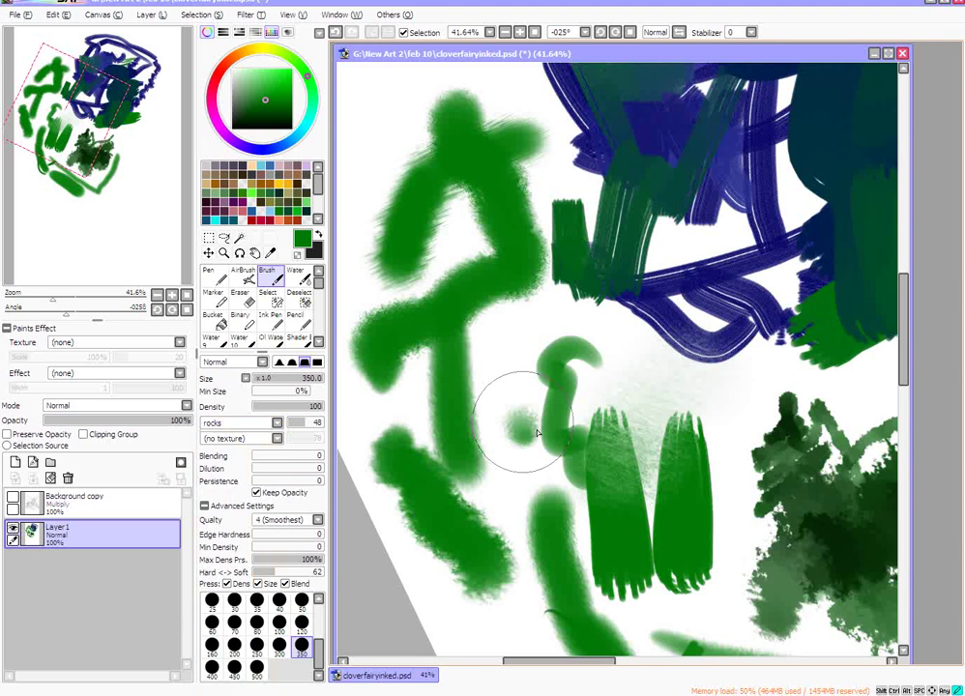
pyautogui.moveTo(538, 432)
pyautogui.mouseDown()
pyautogui.moveTo(511, 372)
pyautogui.moveTo(546, 254)
pyautogui.moveTo(554, 187)
pyautogui.moveTo(529, 136)
pyautogui.moveTo(392, 118)
pyautogui.mouseUp()
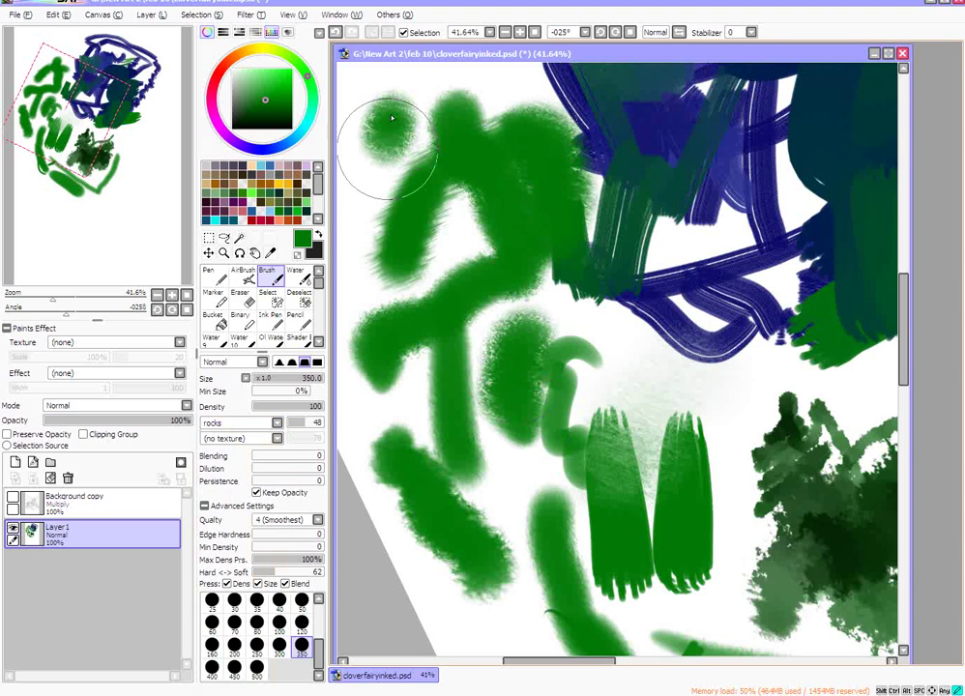
# Raise the rocks shape's intensity to 100 and paint speckled green strokes over the pale texture and near the canvas corner.
pyautogui.moveTo(605, 365); pyautogui.dragTo(782, 419)
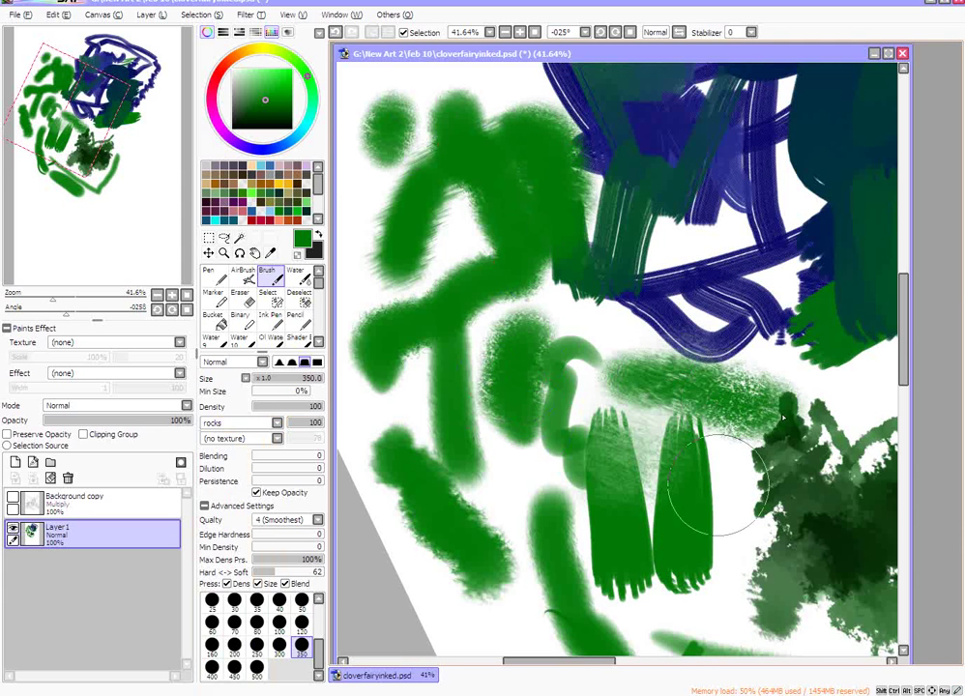
pyautogui.moveTo(572, 682); pyautogui.dragTo(549, 669)
pyautogui.moveTo(529, 258); pyautogui.dragTo(557, 96)
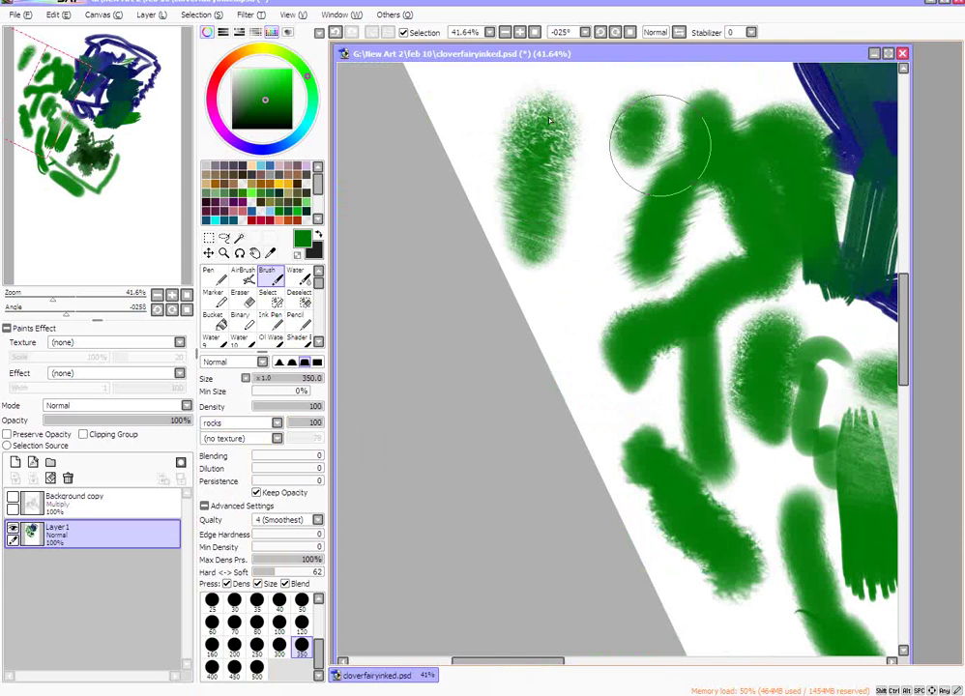
pyautogui.moveTo(906, 354); pyautogui.dragTo(907, 333)
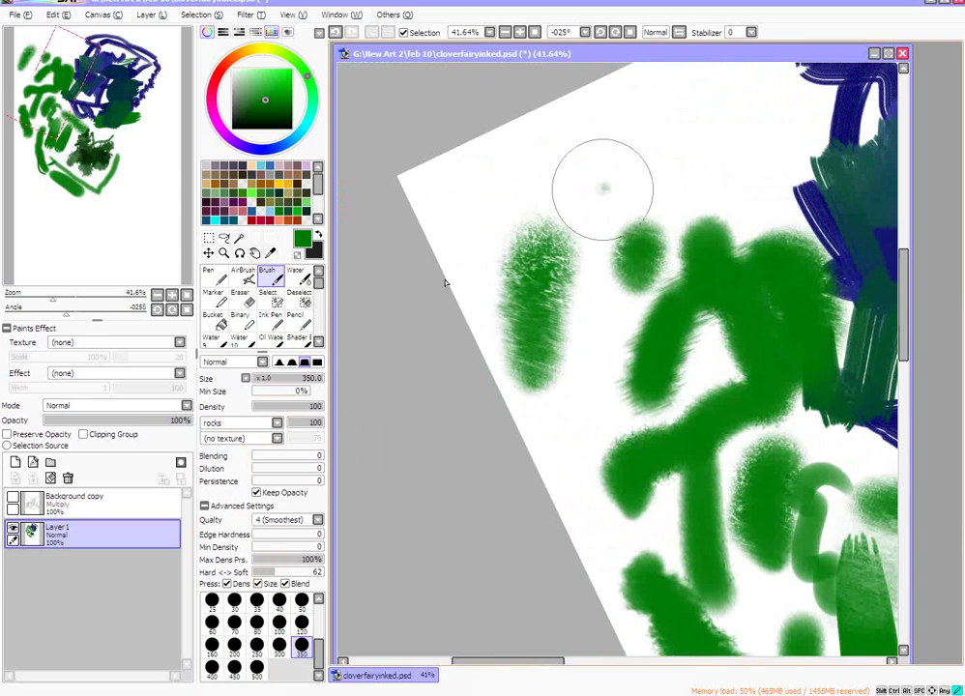
pyautogui.moveTo(598, 189); pyautogui.dragTo(721, 119)
pyautogui.moveTo(712, 191); pyautogui.dragTo(722, 108)
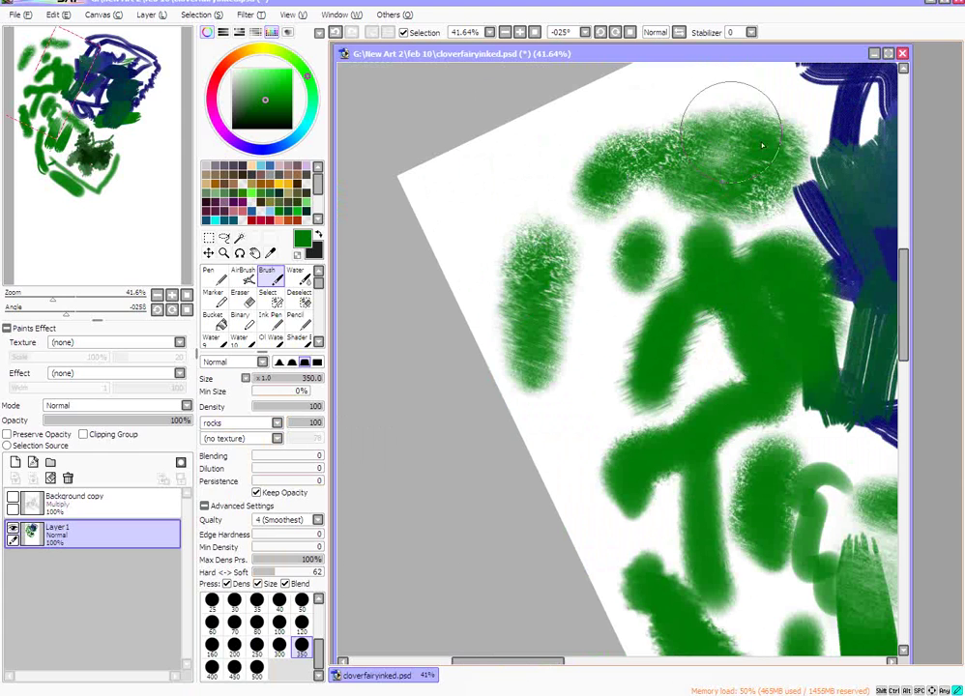
# Set the brush shape to Fine_Hollow and paint green strokes at intensity 100 and at intensity 12.
pyautogui.click(278, 424)
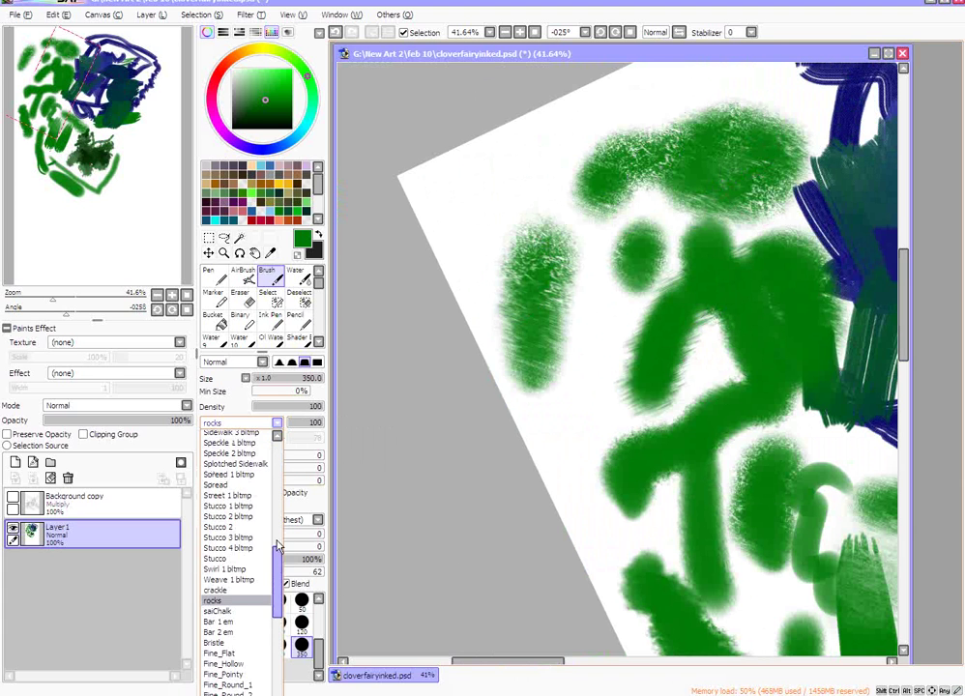
pyautogui.scroll(-7, 237, 483)
pyautogui.scroll(1, 235, 469)
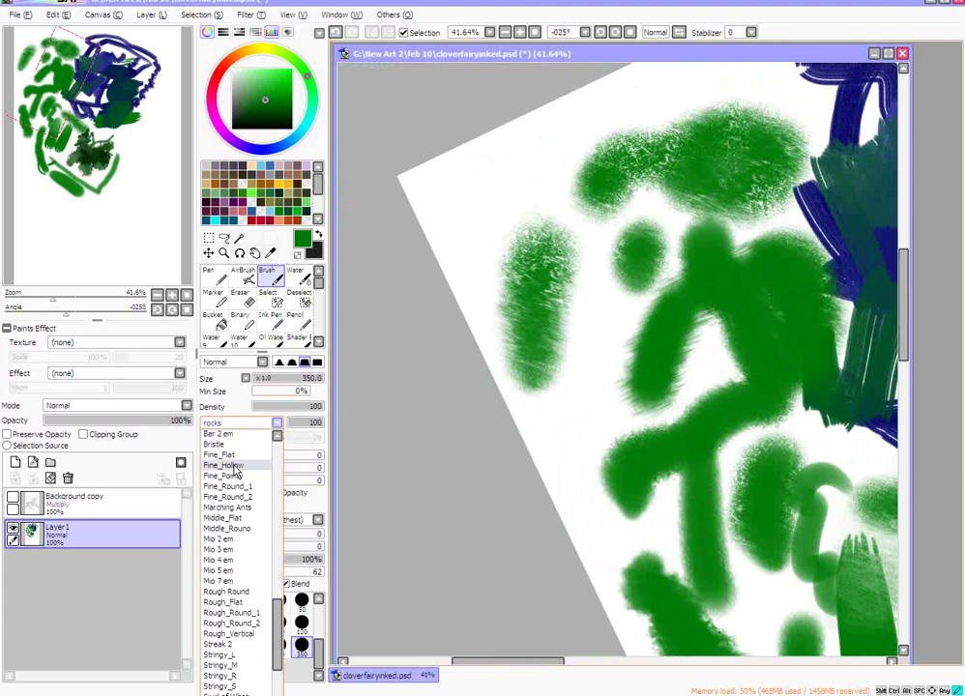
pyautogui.click(234, 468)
pyautogui.moveTo(457, 249)
pyautogui.mouseDown()
pyautogui.moveTo(587, 134)
pyautogui.moveTo(569, 295)
pyautogui.mouseUp()
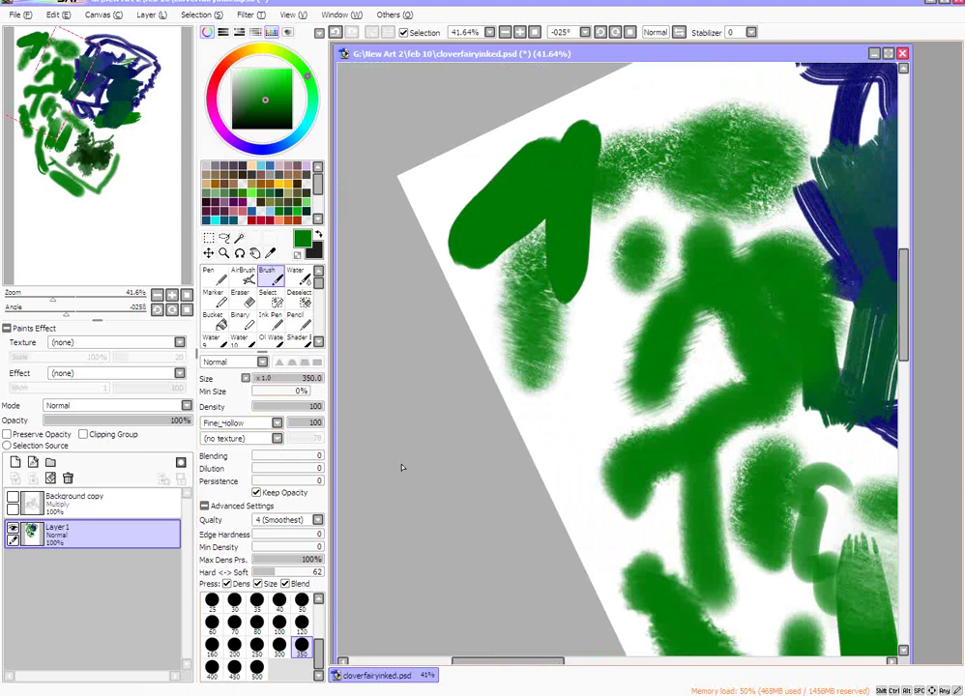
pyautogui.moveTo(592, 336)
pyautogui.mouseDown()
pyautogui.moveTo(571, 436)
pyautogui.moveTo(613, 282)
pyautogui.moveTo(572, 470)
pyautogui.moveTo(606, 546)
pyautogui.moveTo(627, 573)
pyautogui.mouseUp()
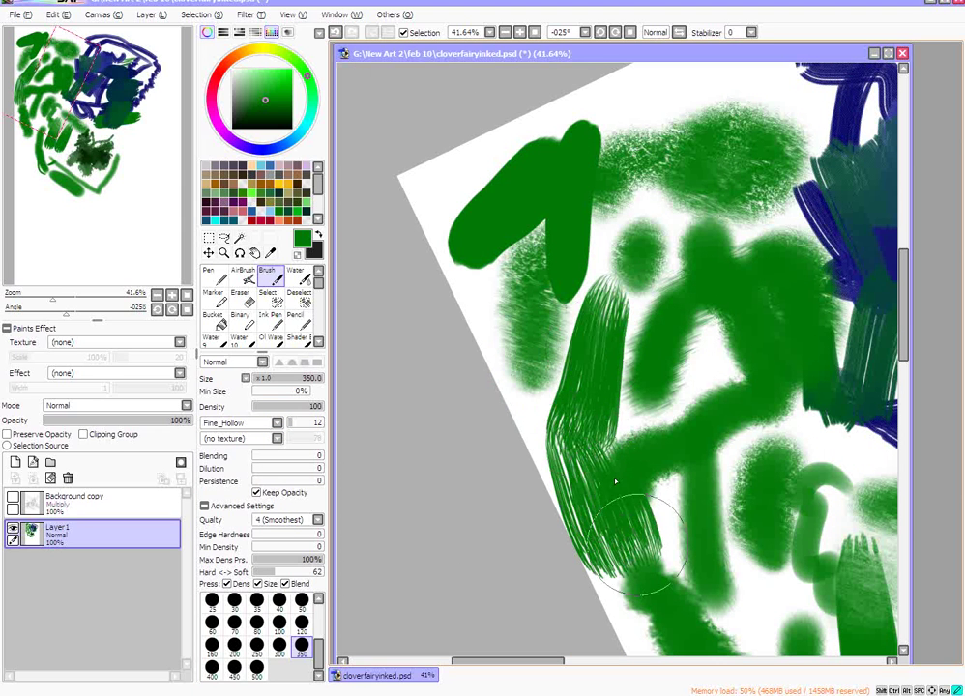
# Clear Layer1 and paint overlapping diagonal bristle strokes with the Fine_Hollow shape on the blank canvas.
pyautogui.press('Delete')
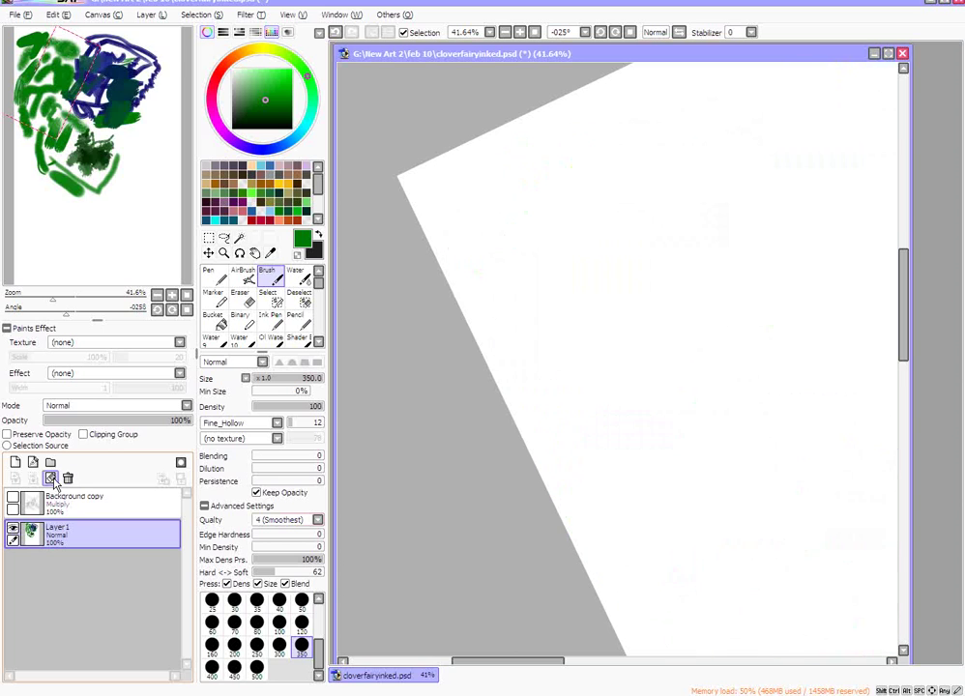
pyautogui.moveTo(608, 315)
pyautogui.mouseDown()
pyautogui.moveTo(713, 181)
pyautogui.moveTo(679, 373)
pyautogui.mouseUp()
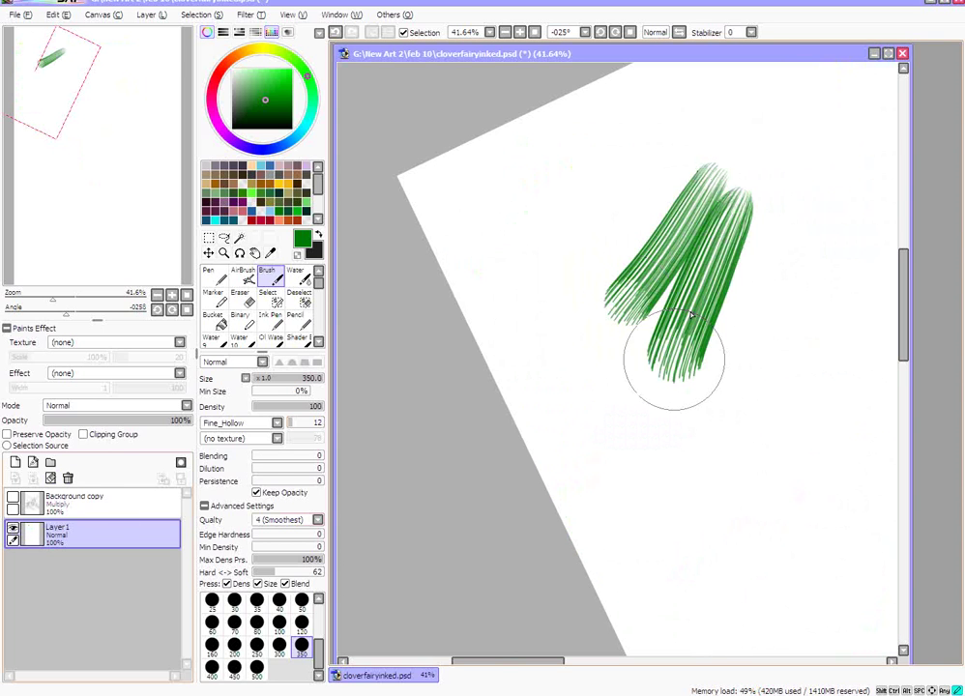
# Set the brush shape to Fine_Pointy and paint a vertical bristle stroke and a curved one around the diagonal samples.
pyautogui.click(270, 425)
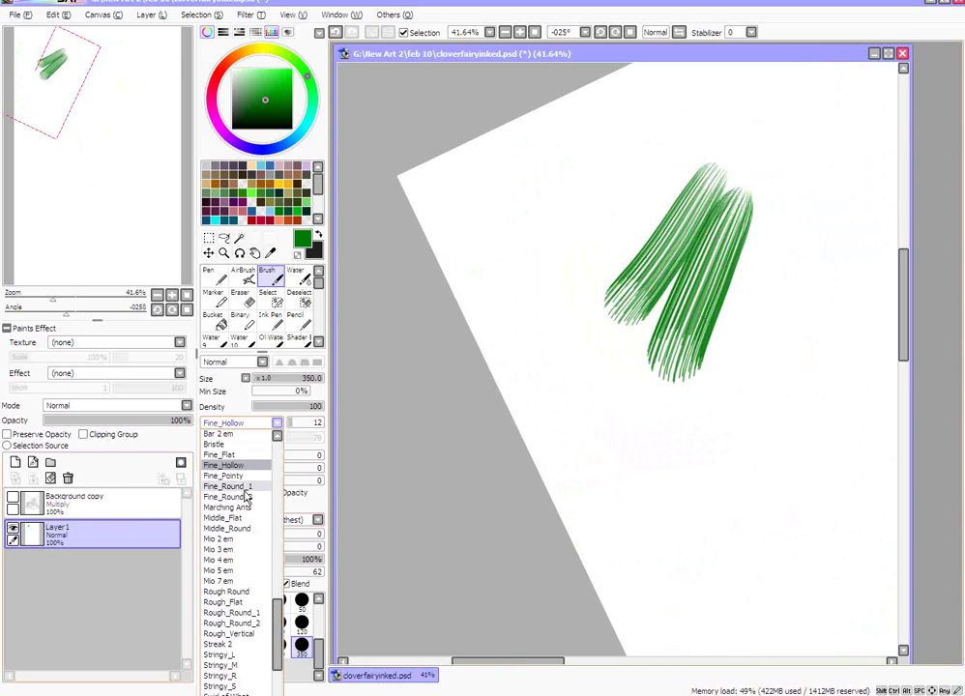
pyautogui.click(248, 474)
pyautogui.moveTo(571, 184); pyautogui.dragTo(566, 368)
pyautogui.moveTo(607, 416); pyautogui.dragTo(760, 479)
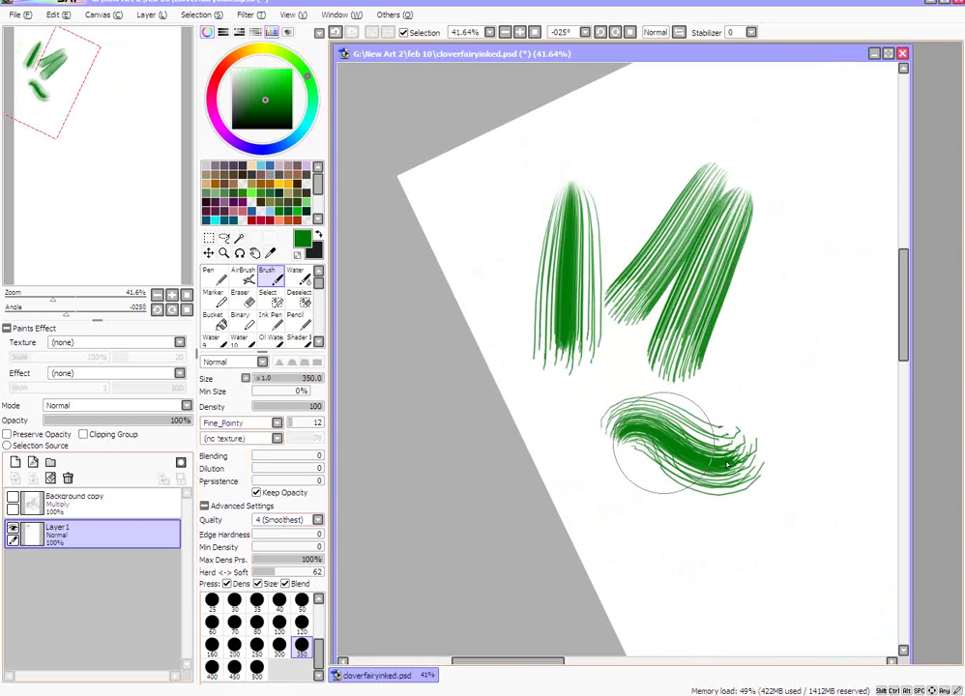
# Raise the Fine_Pointy shape's intensity to 80 and paint broad green strokes below, beside and above the bristle samples.
pyautogui.click(316, 422)
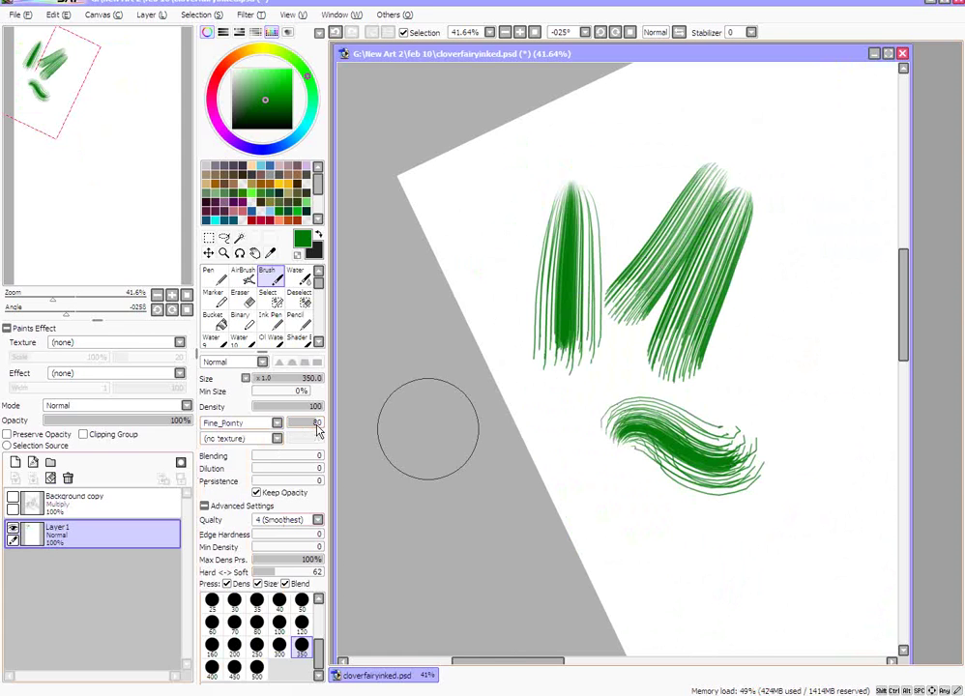
pyautogui.moveTo(676, 516)
pyautogui.mouseDown()
pyautogui.moveTo(758, 565)
pyautogui.moveTo(763, 437)
pyautogui.moveTo(803, 266)
pyautogui.moveTo(797, 216)
pyautogui.mouseUp()
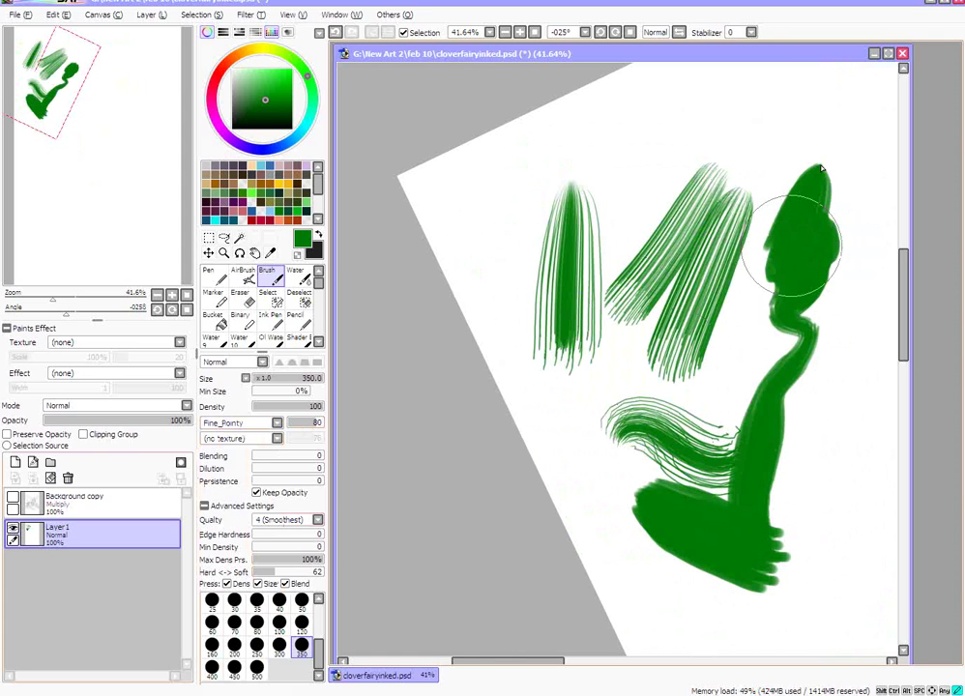
pyautogui.moveTo(774, 126)
pyautogui.mouseDown()
pyautogui.moveTo(732, 147)
pyautogui.moveTo(600, 165)
pyautogui.mouseUp()
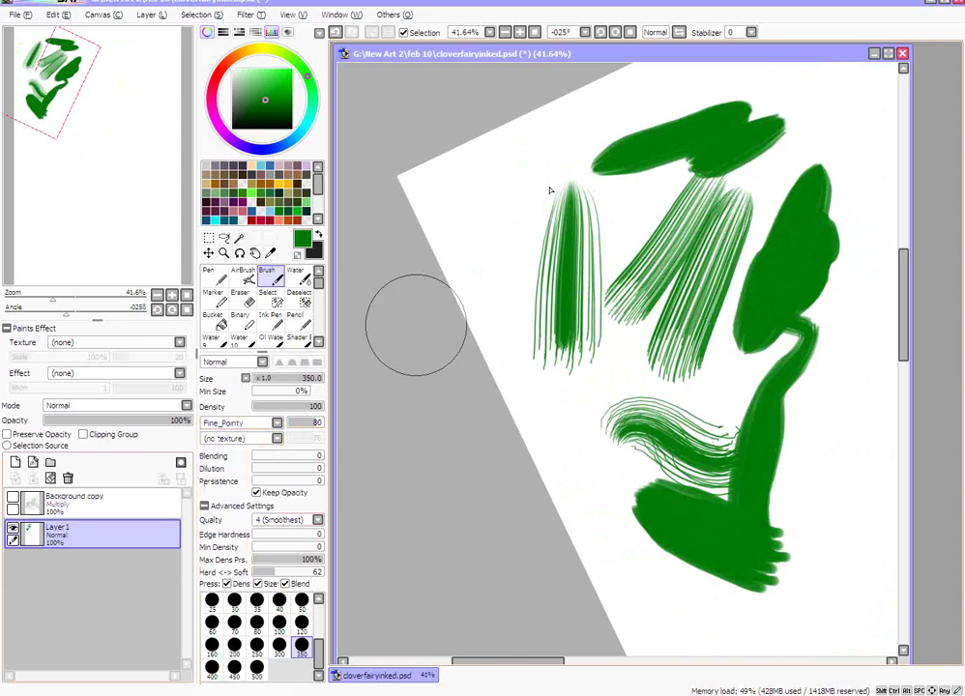
# Set the brush shape to leaf and paint scattered leaf marks near the canvas edge and a branching plant form on the blank area.
pyautogui.click(275, 424)
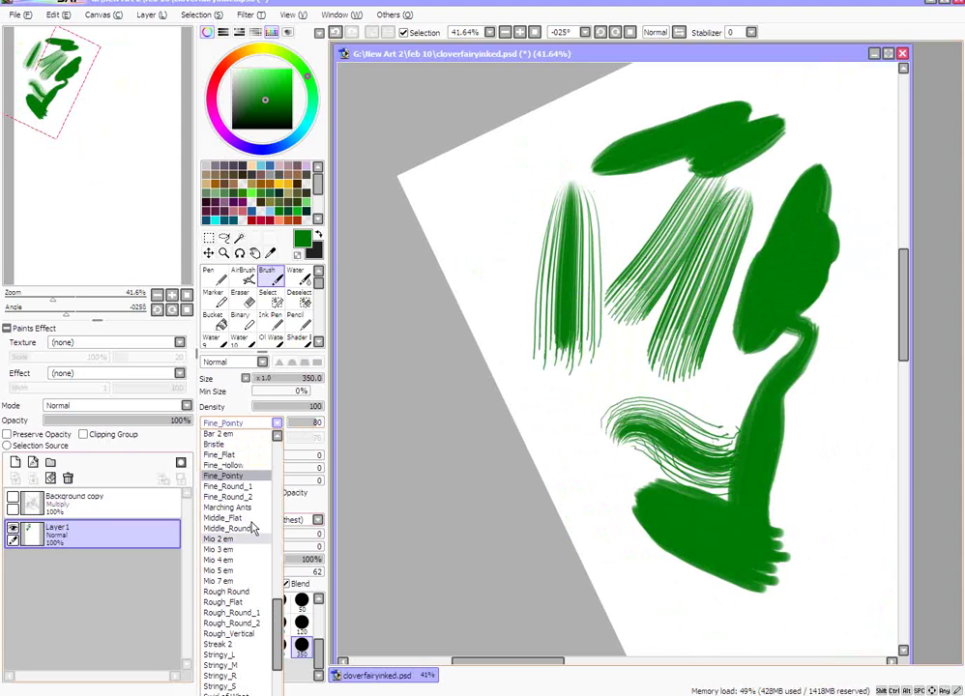
pyautogui.scroll(-3, 280, 626)
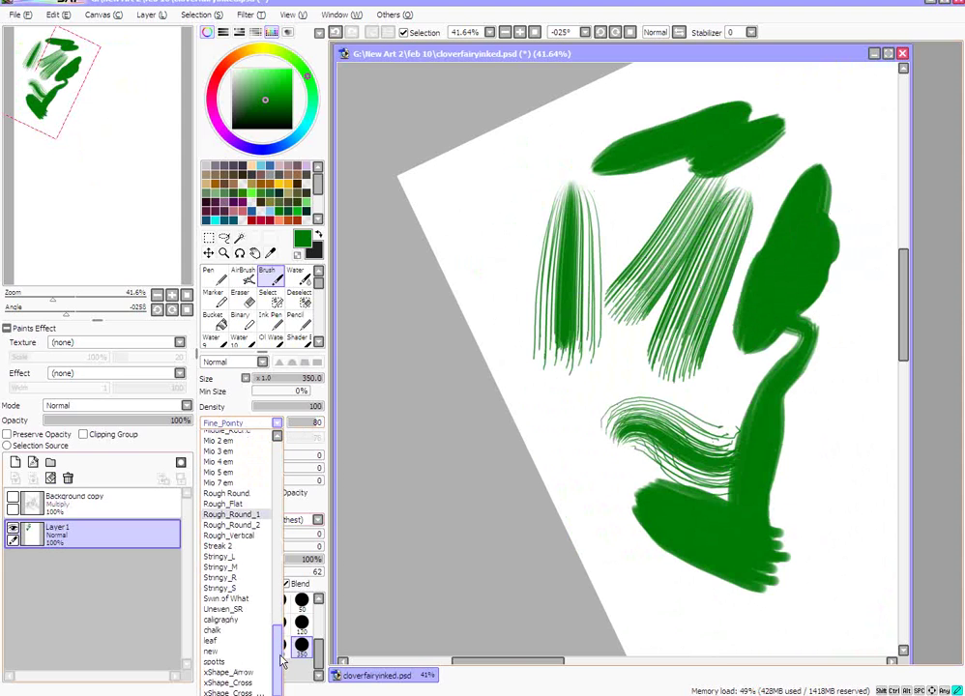
pyautogui.click(227, 640)
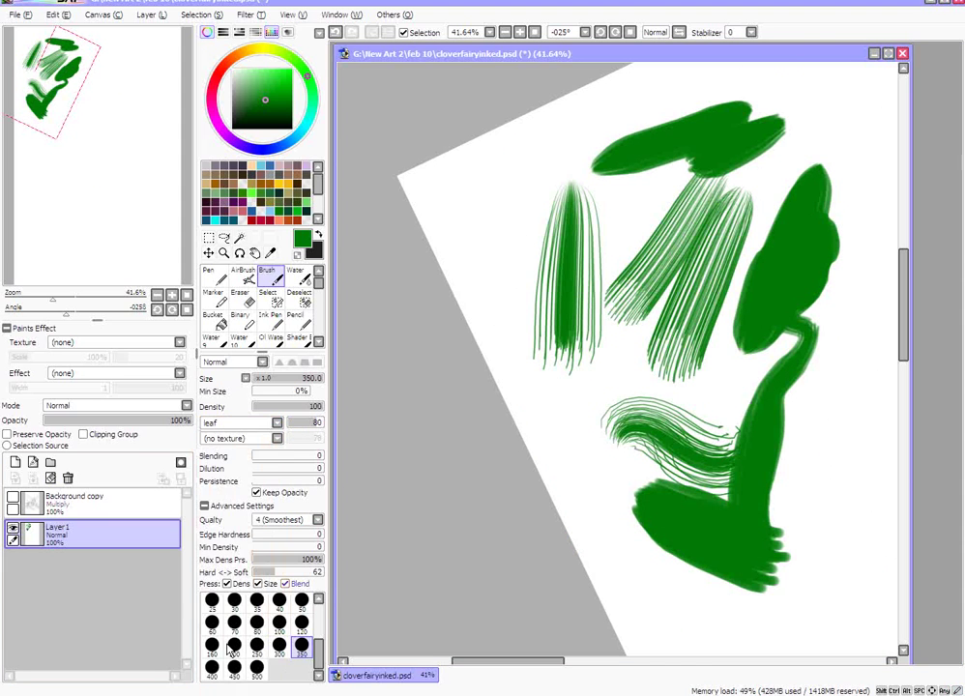
pyautogui.moveTo(571, 454)
pyautogui.mouseDown()
pyautogui.moveTo(501, 340)
pyautogui.moveTo(489, 271)
pyautogui.moveTo(504, 278)
pyautogui.moveTo(496, 203)
pyautogui.moveTo(540, 176)
pyautogui.moveTo(606, 160)
pyautogui.moveTo(581, 149)
pyautogui.mouseUp()
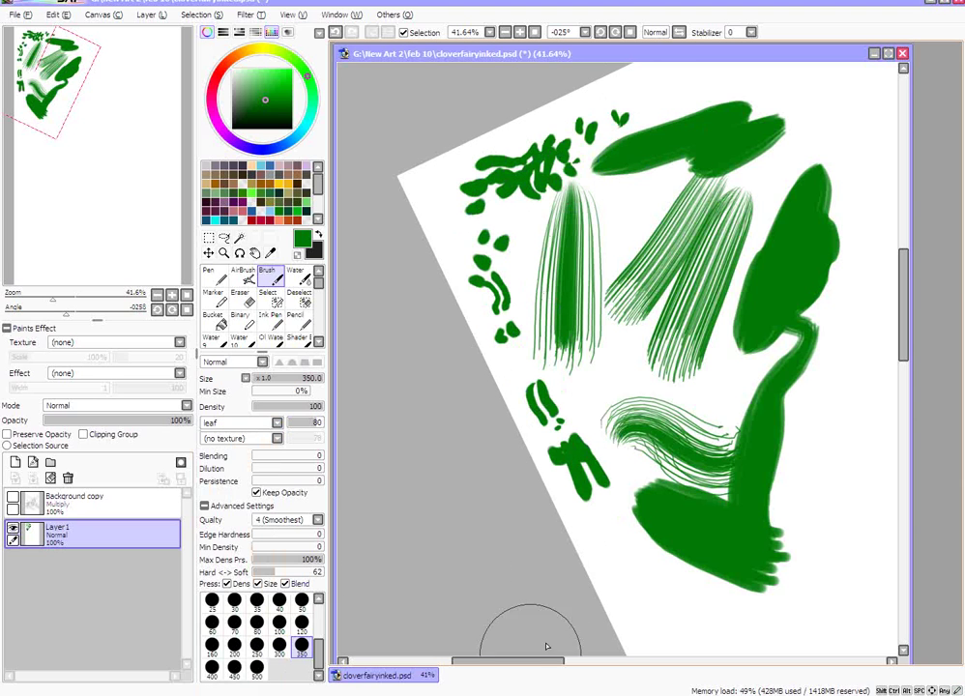
pyautogui.moveTo(492, 662); pyautogui.dragTo(566, 665)
pyautogui.moveTo(556, 329)
pyautogui.mouseDown()
pyautogui.moveTo(595, 209)
pyautogui.moveTo(571, 168)
pyautogui.moveTo(643, 263)
pyautogui.moveTo(565, 465)
pyautogui.moveTo(513, 276)
pyautogui.moveTo(685, 337)
pyautogui.moveTo(713, 310)
pyautogui.moveTo(754, 140)
pyautogui.moveTo(765, 136)
pyautogui.mouseUp()
pyautogui.moveTo(505, 145)
pyautogui.mouseDown()
pyautogui.moveTo(586, 90)
pyautogui.moveTo(518, 205)
pyautogui.moveTo(547, 218)
pyautogui.mouseUp()
# Reset the brush shape to (simple circle) and paint a wavy green stroke ending in a rounded blob below the plant form.
pyautogui.click(277, 423)
pyautogui.scroll(15, 232, 493)
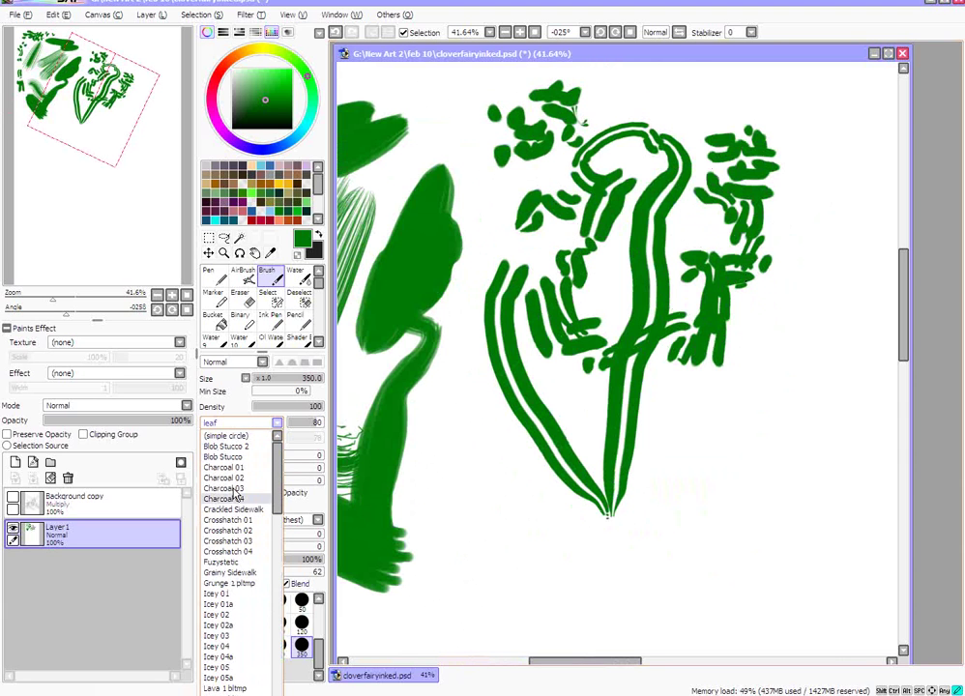
pyautogui.click(230, 435)
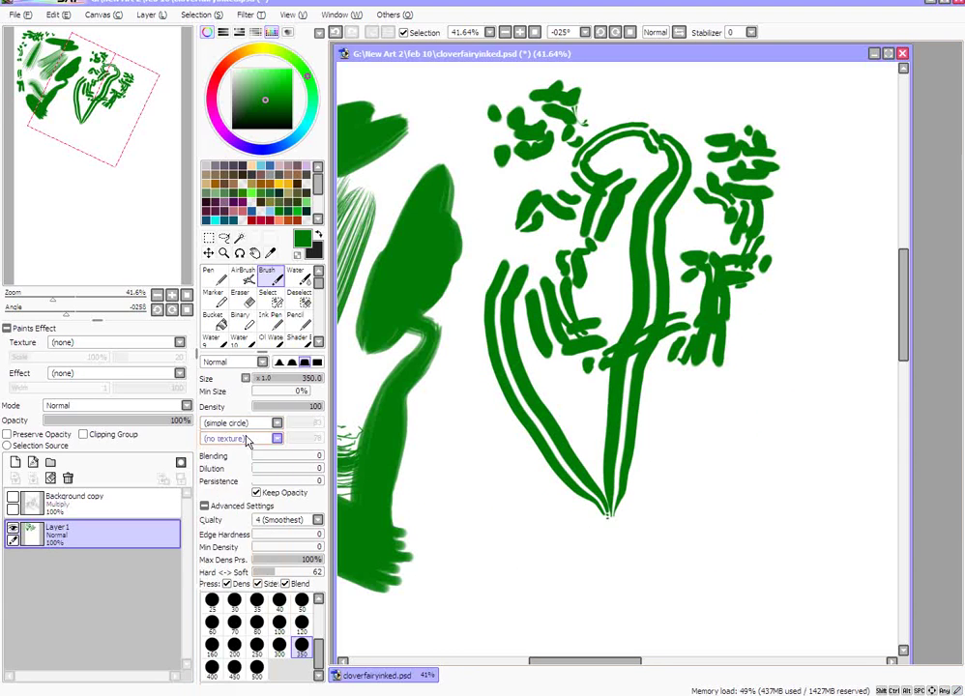
pyautogui.moveTo(568, 518)
pyautogui.mouseDown()
pyautogui.moveTo(780, 507)
pyautogui.moveTo(780, 413)
pyautogui.mouseUp()
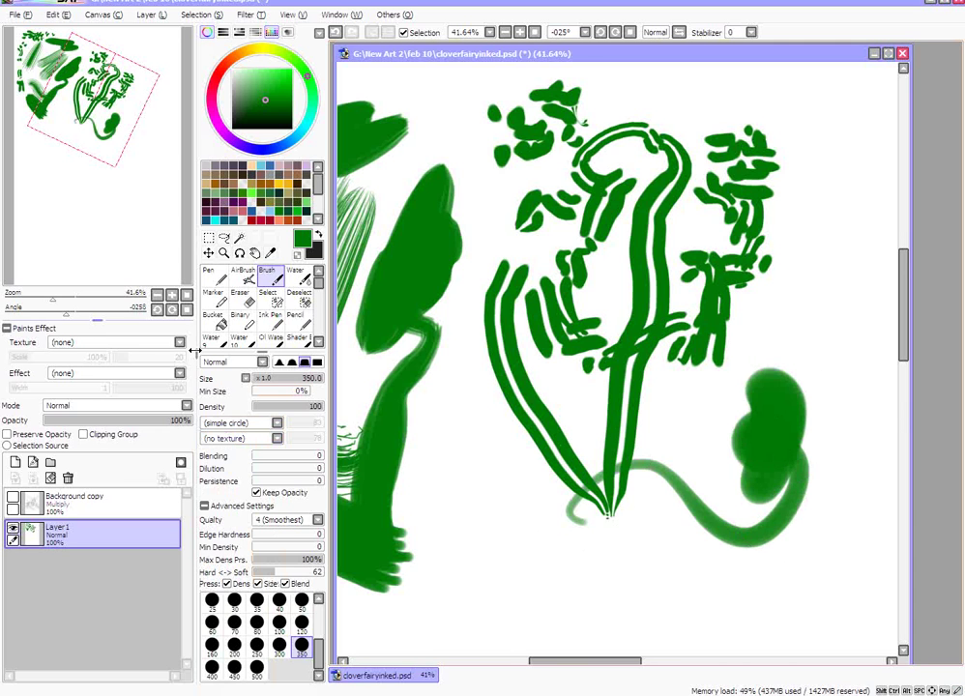
# Zoom out to 14.15% and rotate the view to -5° to look over the painted samples on the page.
pyautogui.moveTo(53, 298); pyautogui.dragTo(30, 301)
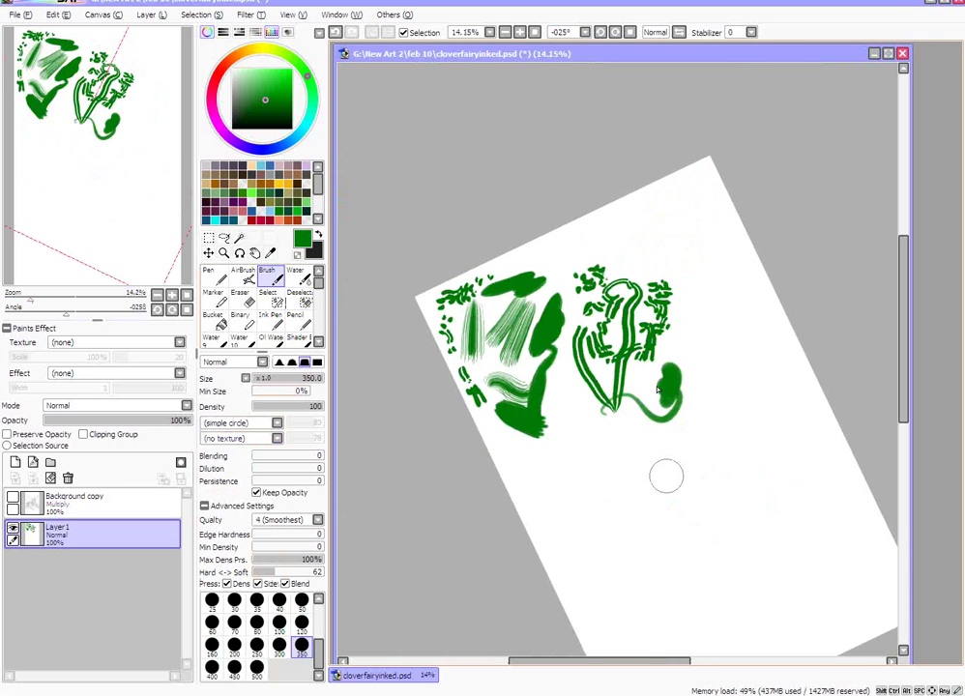
pyautogui.moveTo(543, 658); pyautogui.dragTo(573, 675)
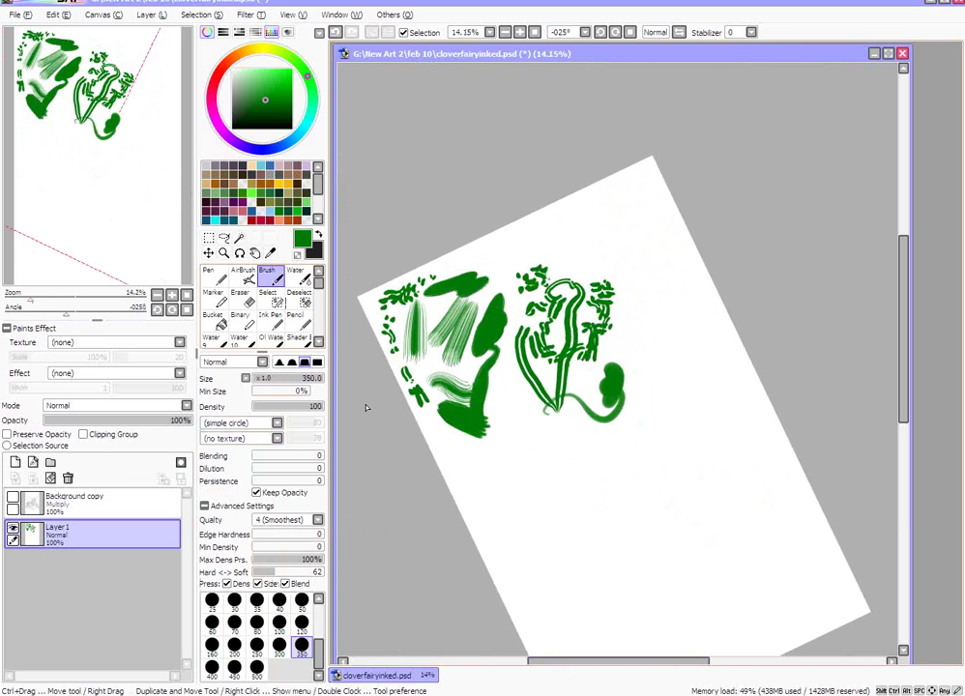
pyautogui.moveTo(694, 407); pyautogui.dragTo(587, 375)
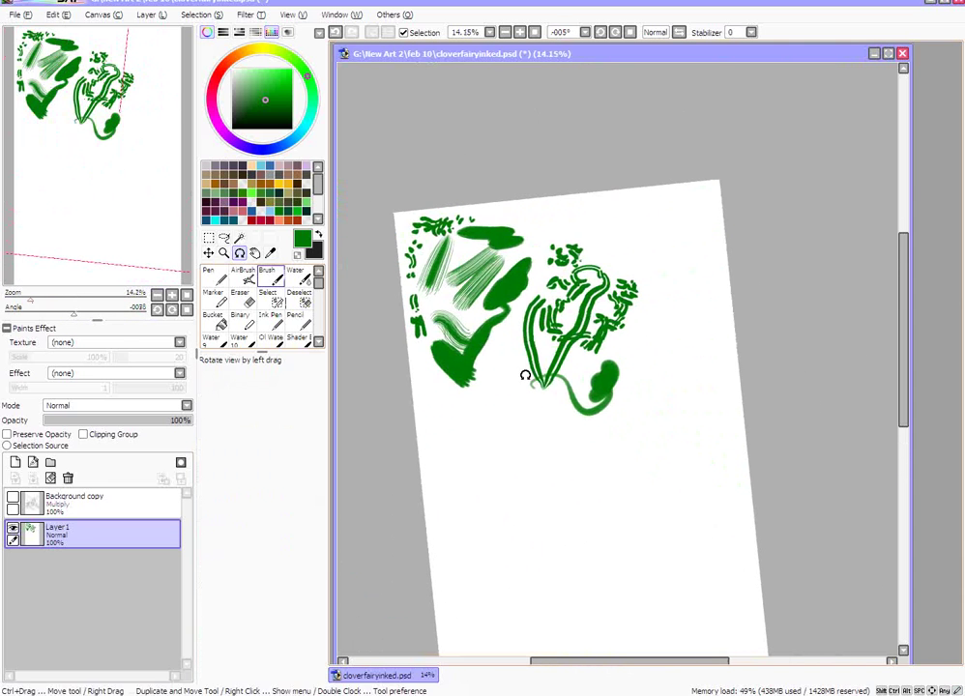
pyautogui.moveTo(451, 356); pyautogui.dragTo(455, 309)
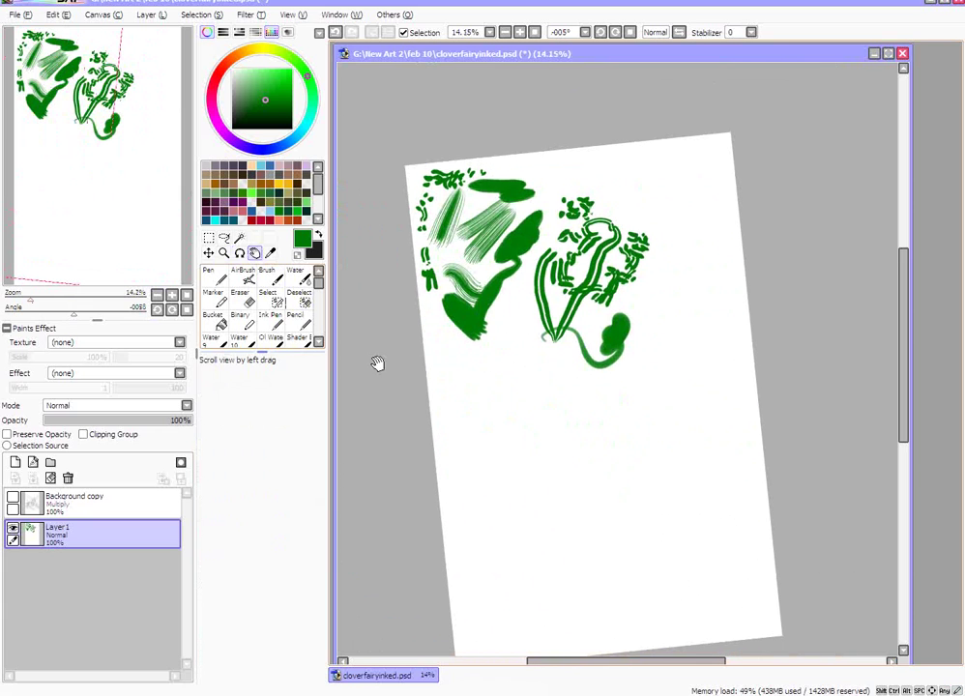
# Sample a pale green from the canvas, and try storing it in an empty color swatch and clearing that swatch.
pyautogui.click(271, 253)
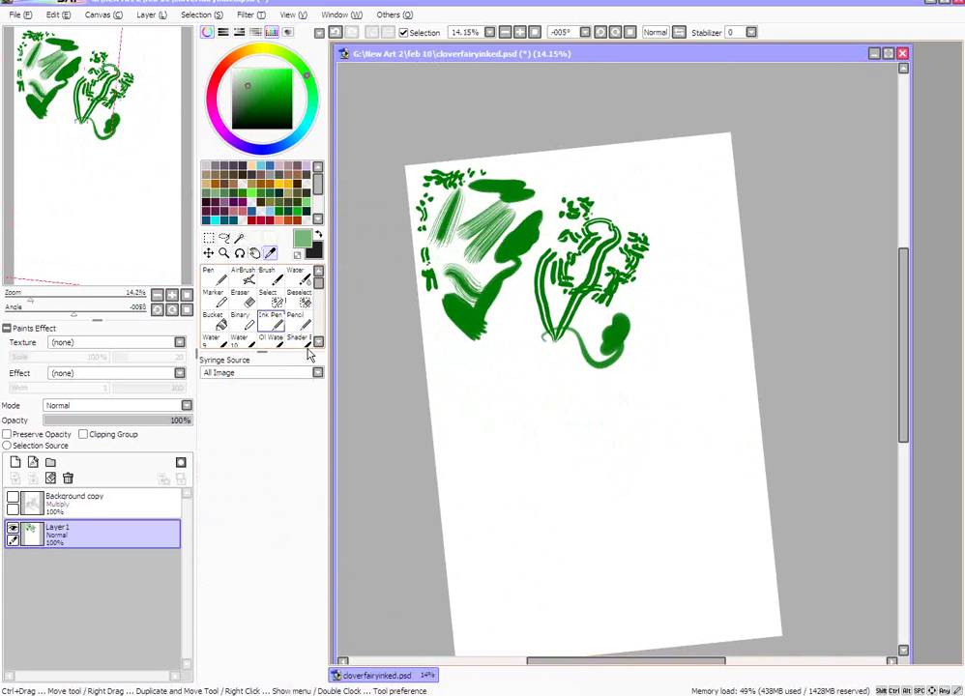
pyautogui.moveTo(319, 188); pyautogui.dragTo(325, 203)
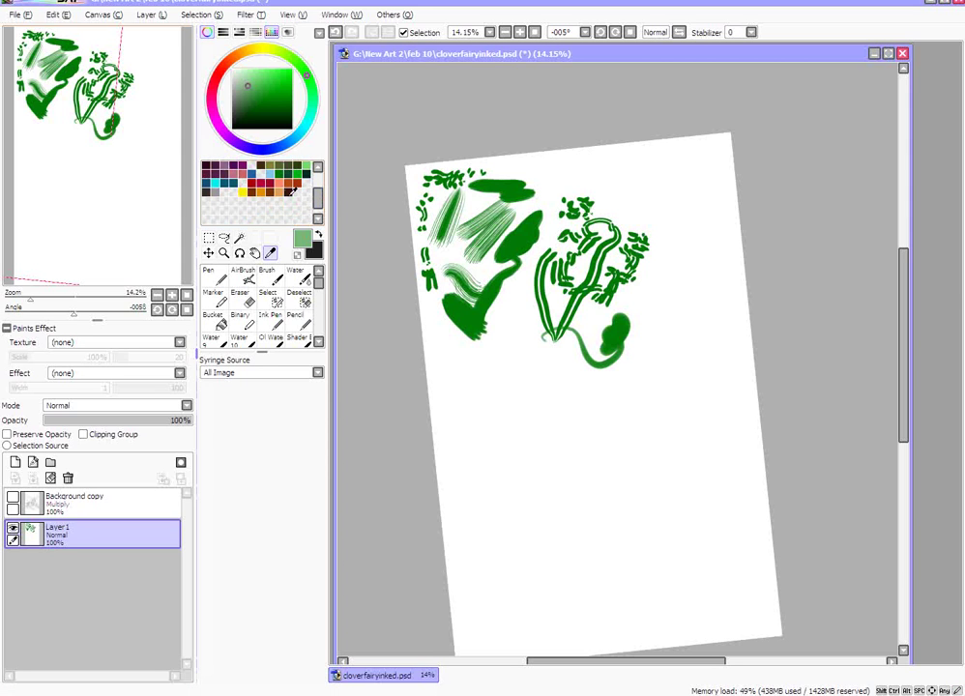
pyautogui.rightClick(228, 214)
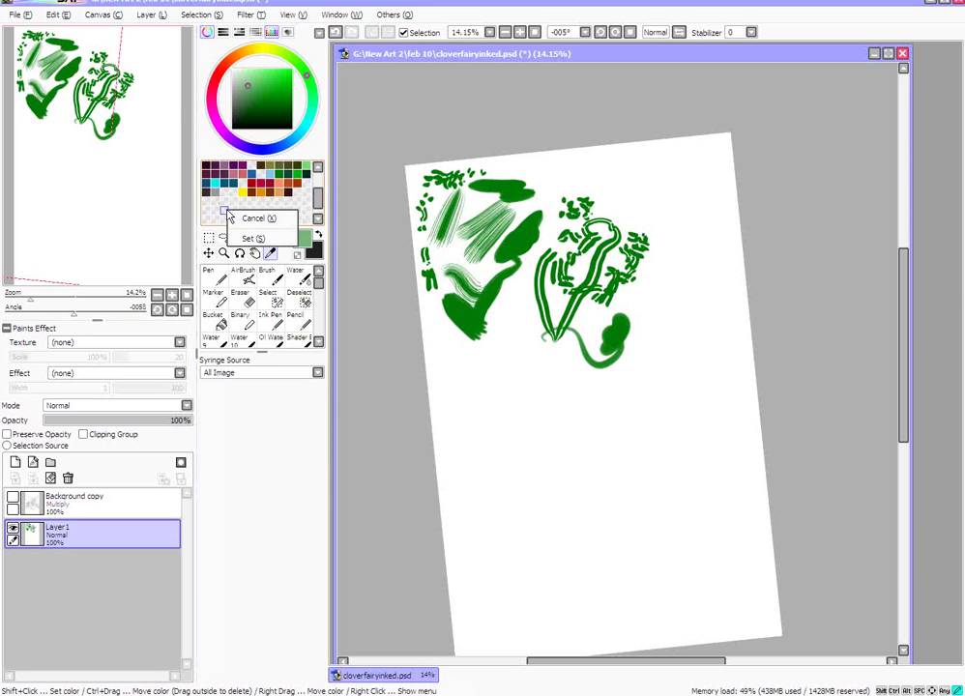
pyautogui.click(252, 238)
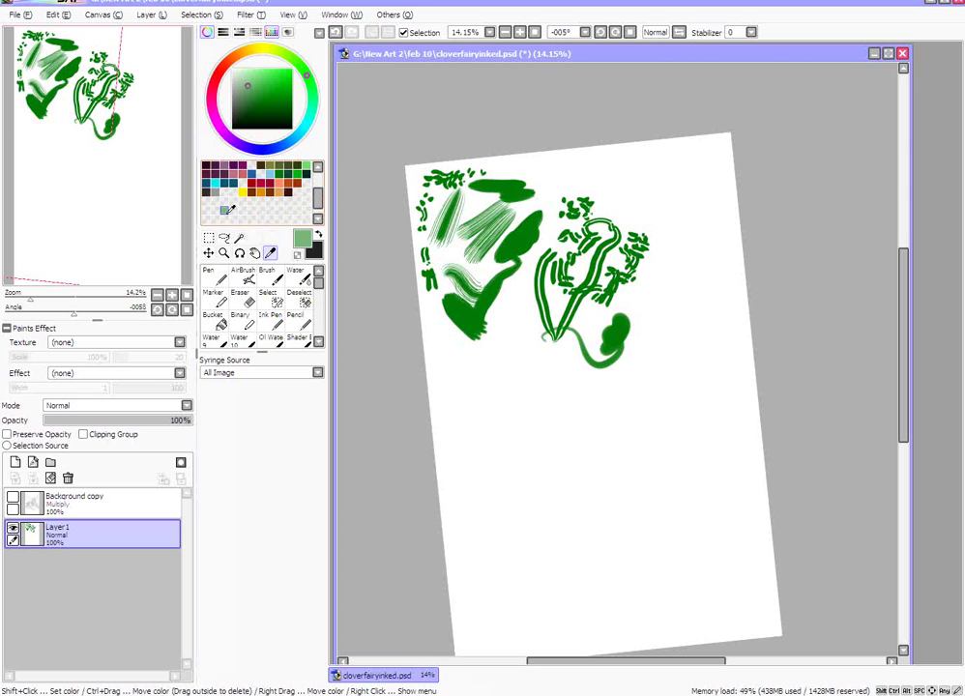
pyautogui.rightClick(229, 205)
pyautogui.click(253, 251)
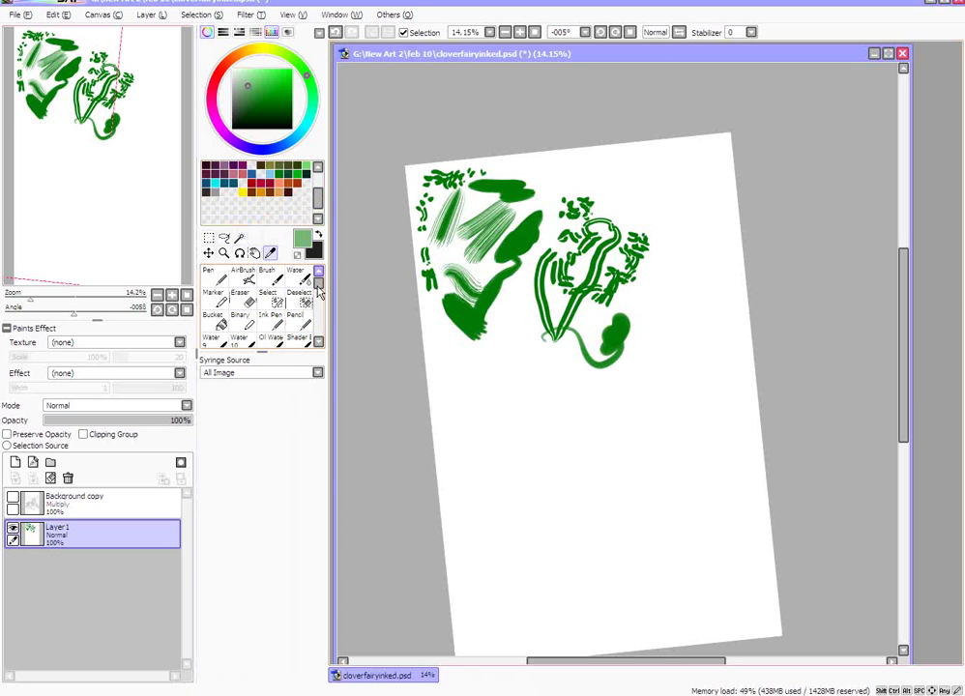
# Paint a curved pale green stroke with the Brush tool across the blank area below the samples.
pyautogui.click(267, 278)
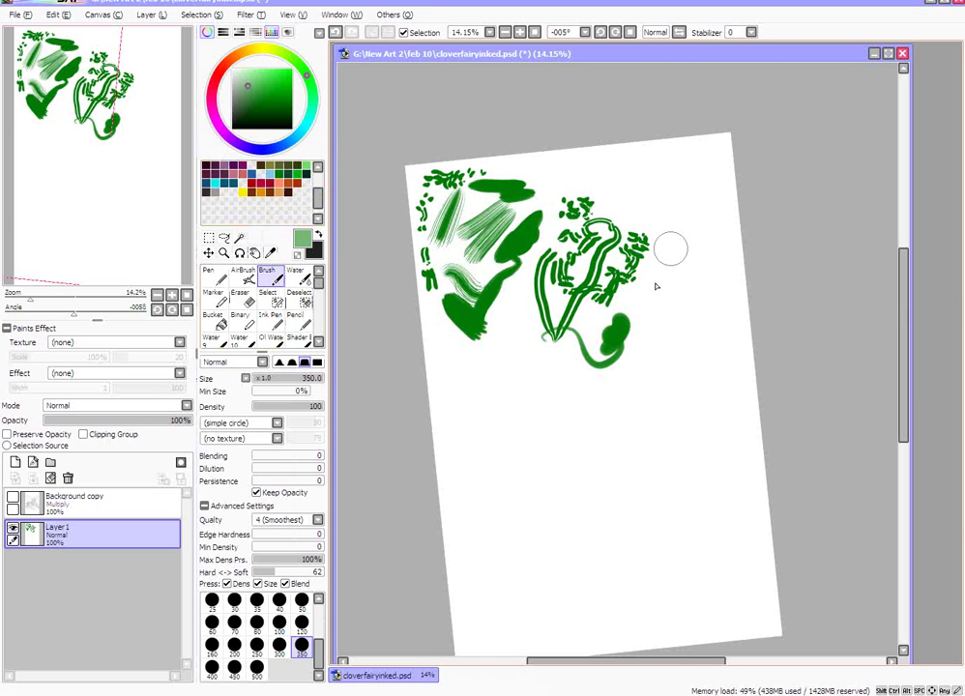
pyautogui.moveTo(513, 446)
pyautogui.mouseDown()
pyautogui.moveTo(533, 397)
pyautogui.moveTo(618, 404)
pyautogui.moveTo(690, 335)
pyautogui.mouseUp()
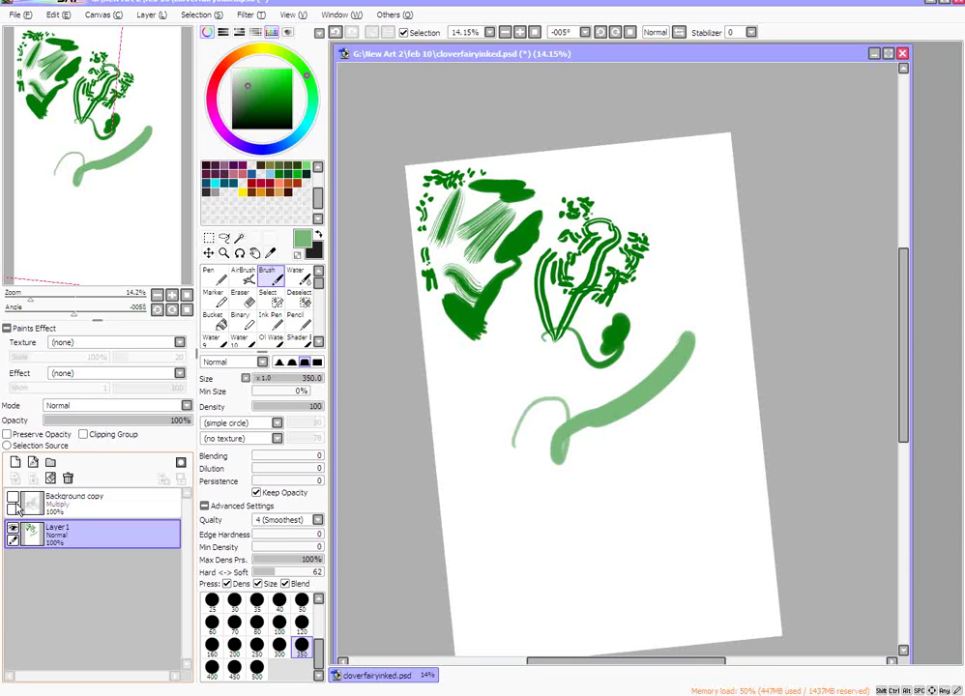